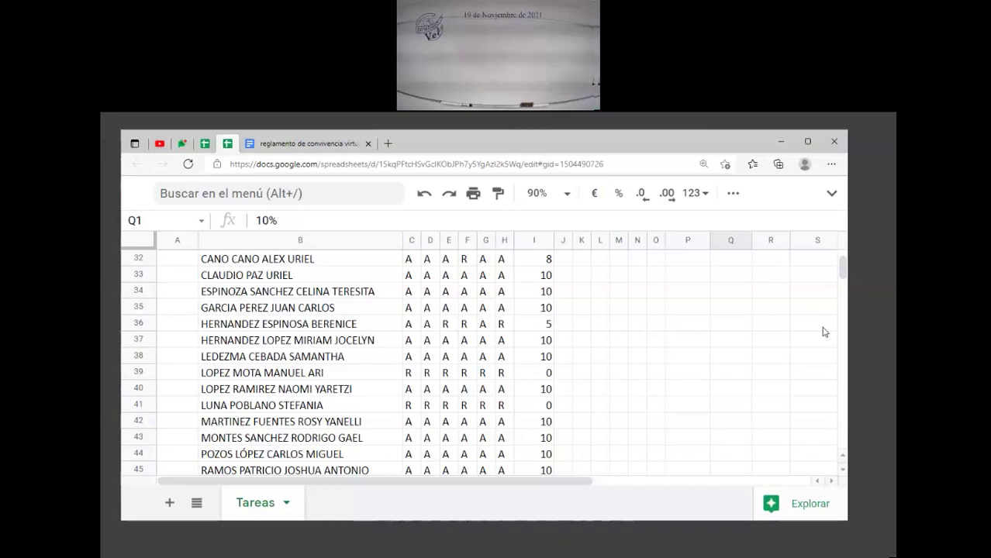
# Step: Return to the start of the grade table and examine the RESP. grade in row 3 and the homework grades in rows 3 to 6
pyautogui.moveTo(844, 269); pyautogui.dragTo(845, 262)
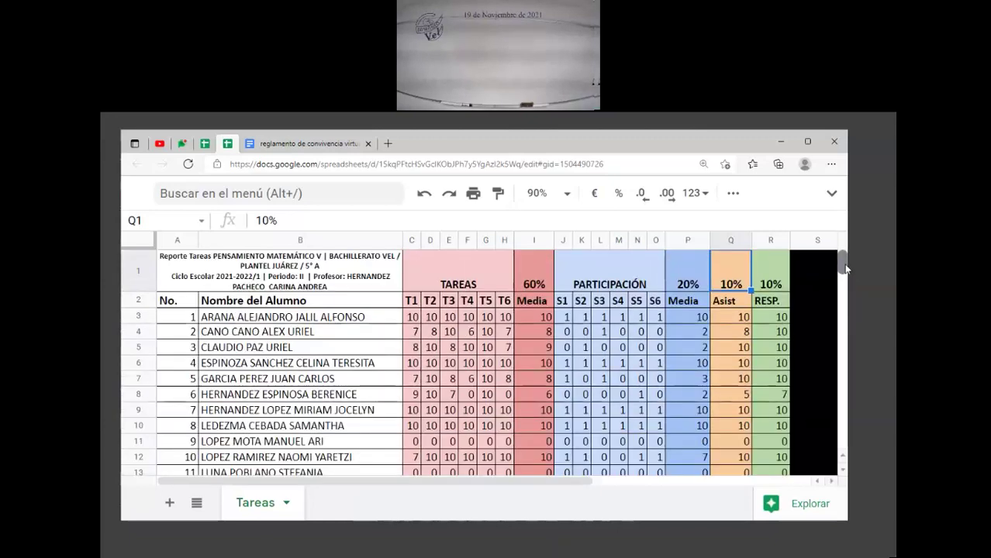
pyautogui.click(759, 320)
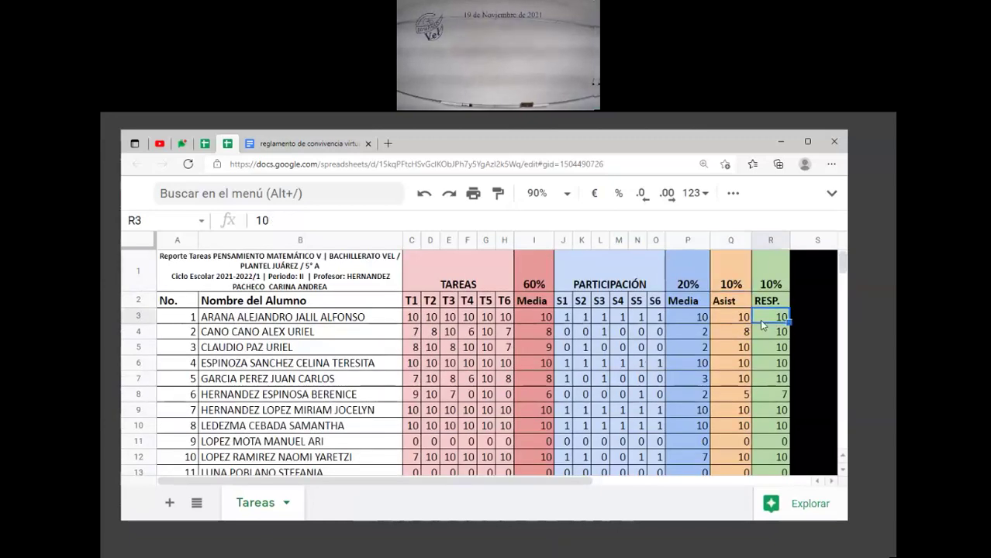
pyautogui.moveTo(416, 319); pyautogui.dragTo(487, 318)
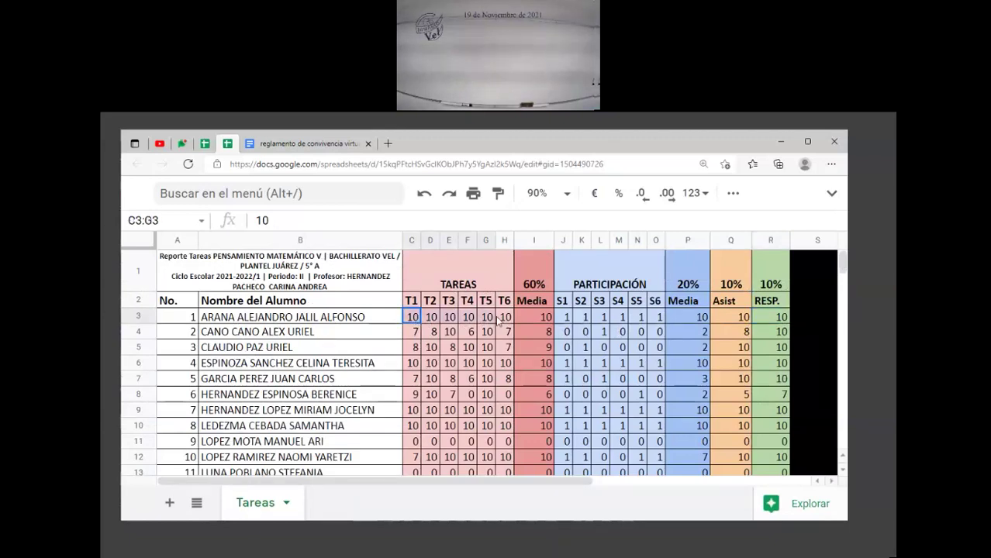
pyautogui.moveTo(413, 332); pyautogui.dragTo(490, 336)
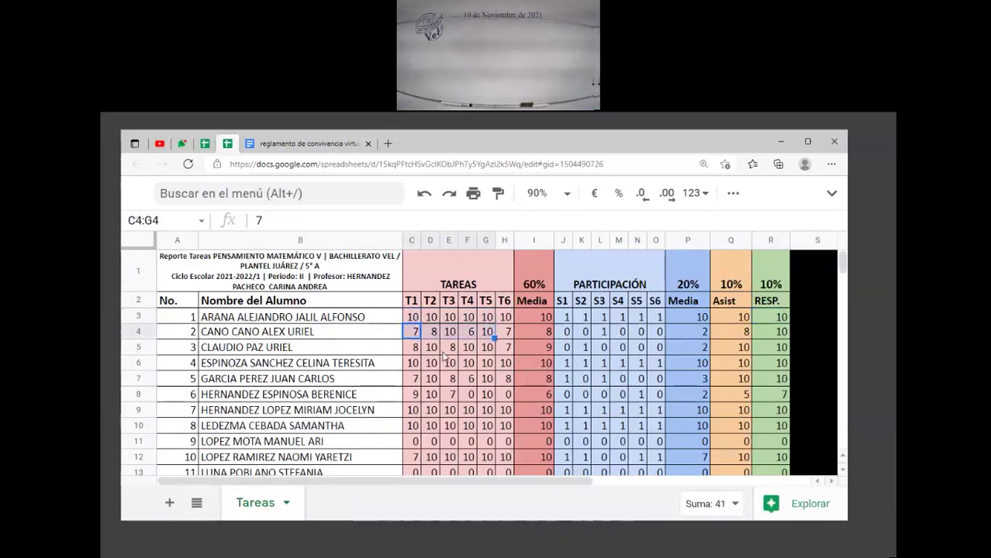
pyautogui.moveTo(430, 348); pyautogui.dragTo(504, 363)
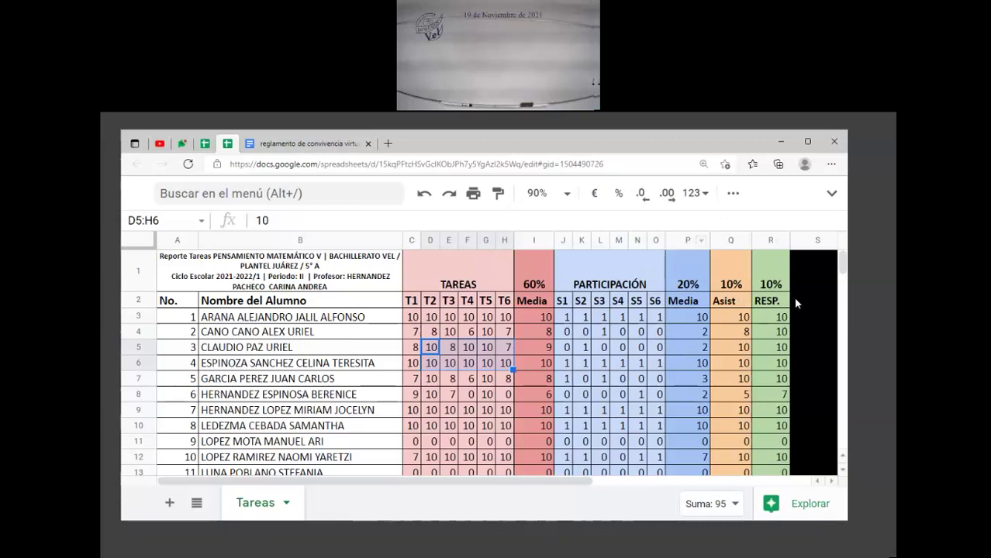
# Step: Widen the browser window beyond column S and reposition it on the screen
pyautogui.click(807, 141)
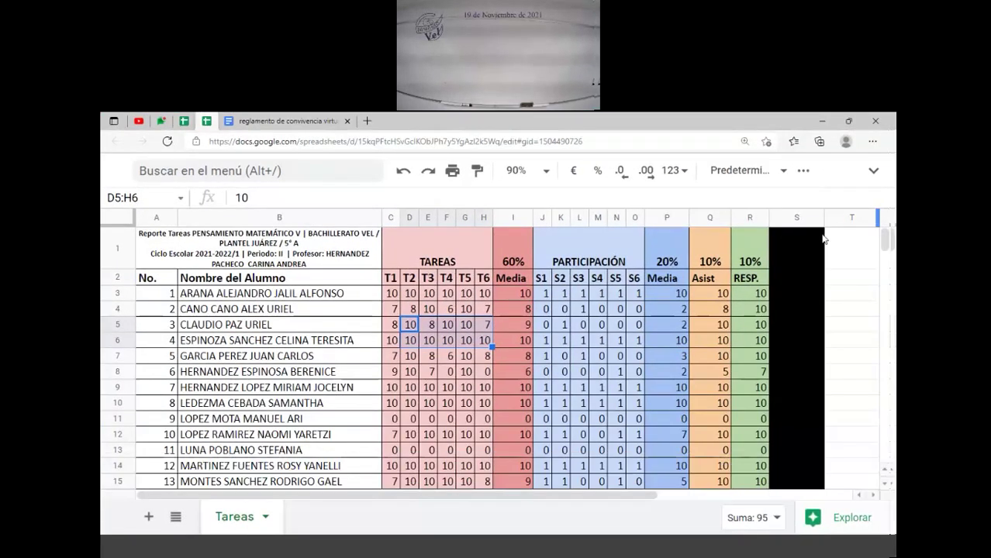
pyautogui.click(848, 121)
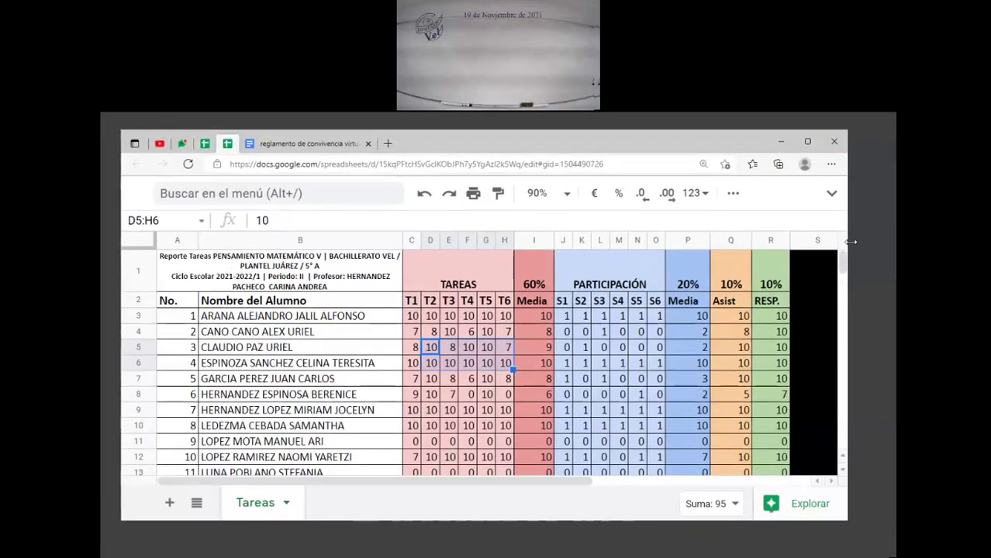
pyautogui.moveTo(850, 242); pyautogui.dragTo(888, 243)
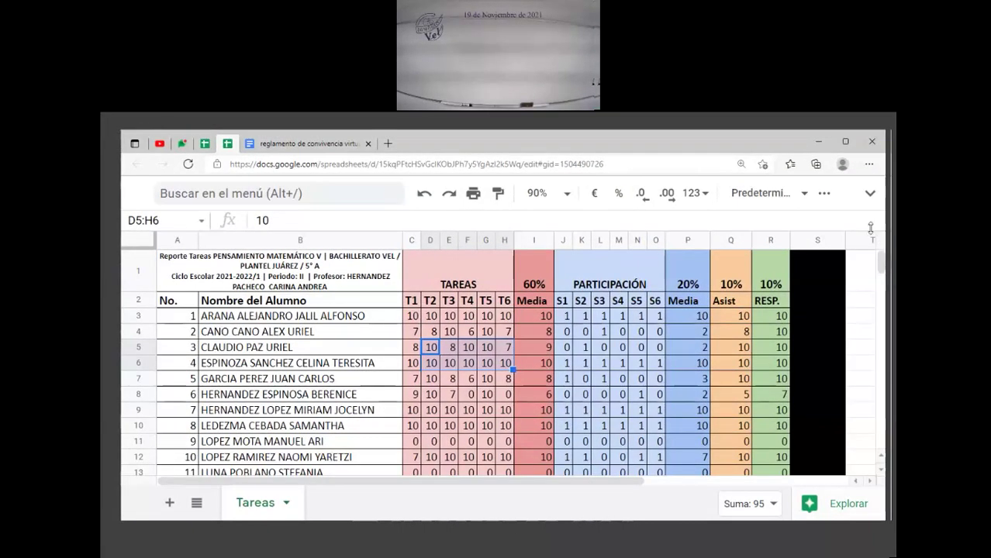
pyautogui.moveTo(664, 135); pyautogui.dragTo(654, 124)
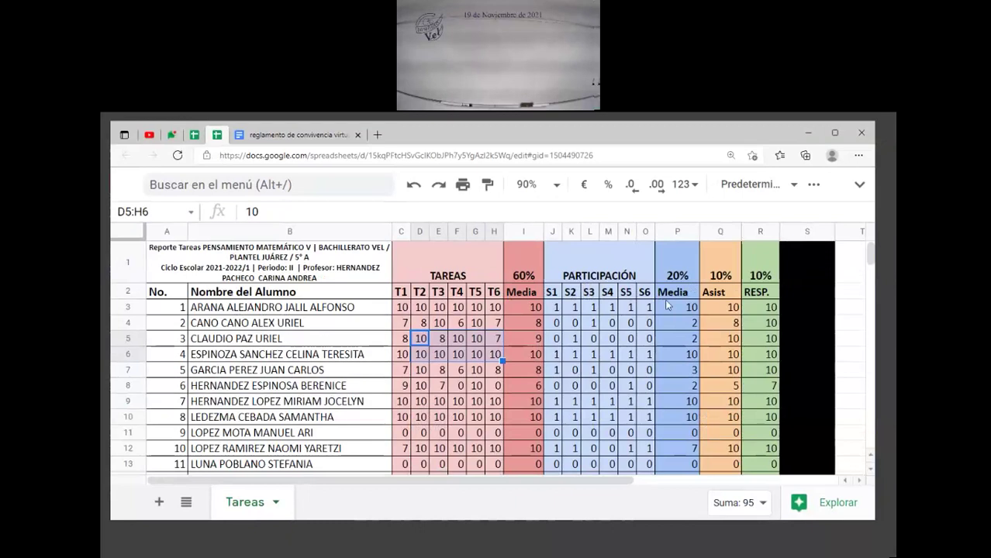
# Step: Examine the homework, participation, attendance and RESP. grades of the last two students, in rows 24 and 23
pyautogui.click(439, 308)
pyautogui.moveTo(871, 256); pyautogui.dragTo(875, 269)
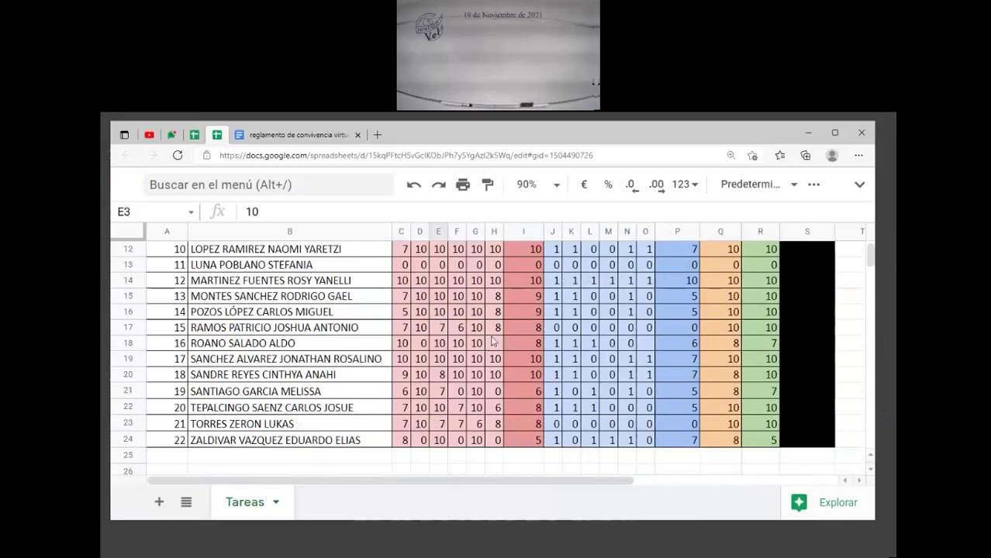
pyautogui.click(297, 439)
pyautogui.moveTo(297, 439); pyautogui.dragTo(744, 443)
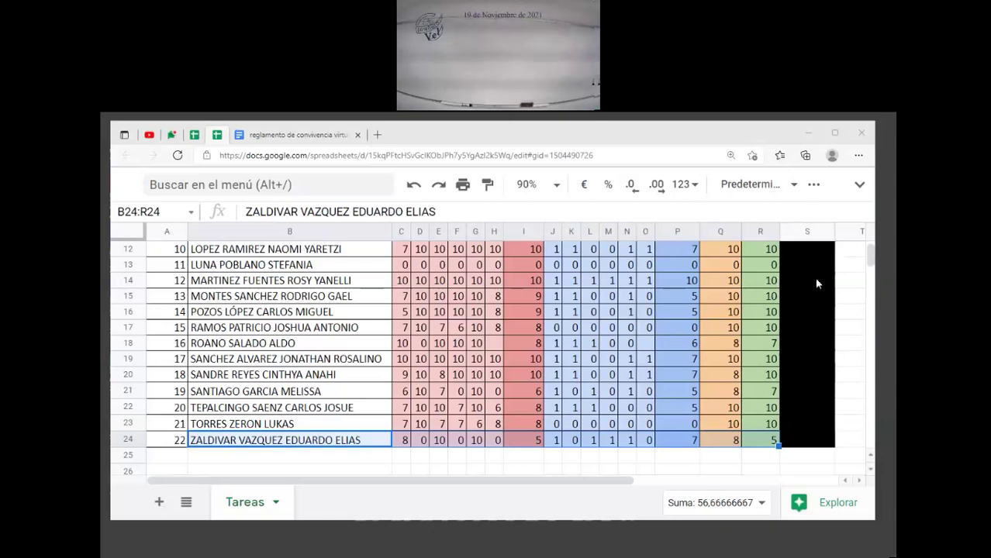
pyautogui.click(591, 441)
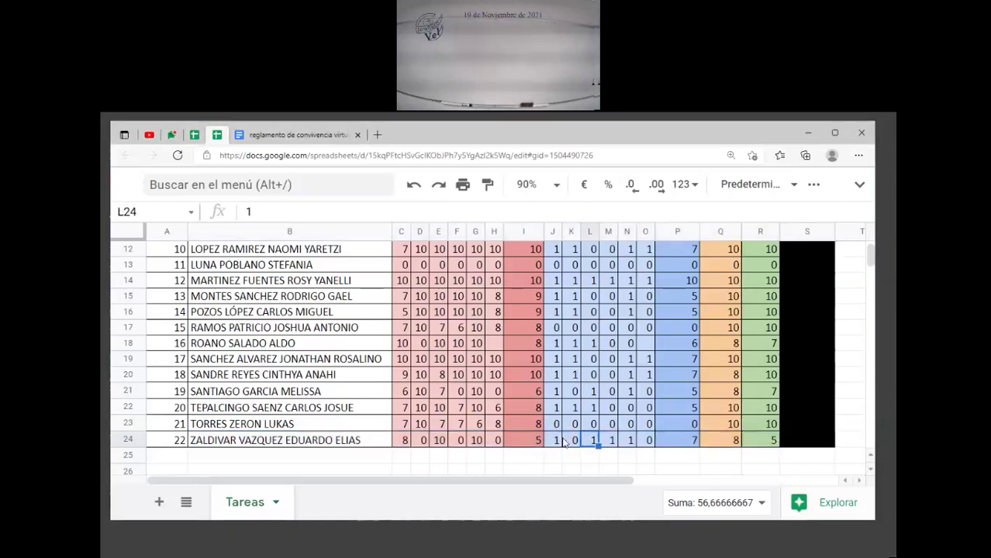
pyautogui.click(422, 441)
pyautogui.click(458, 440)
pyautogui.click(494, 441)
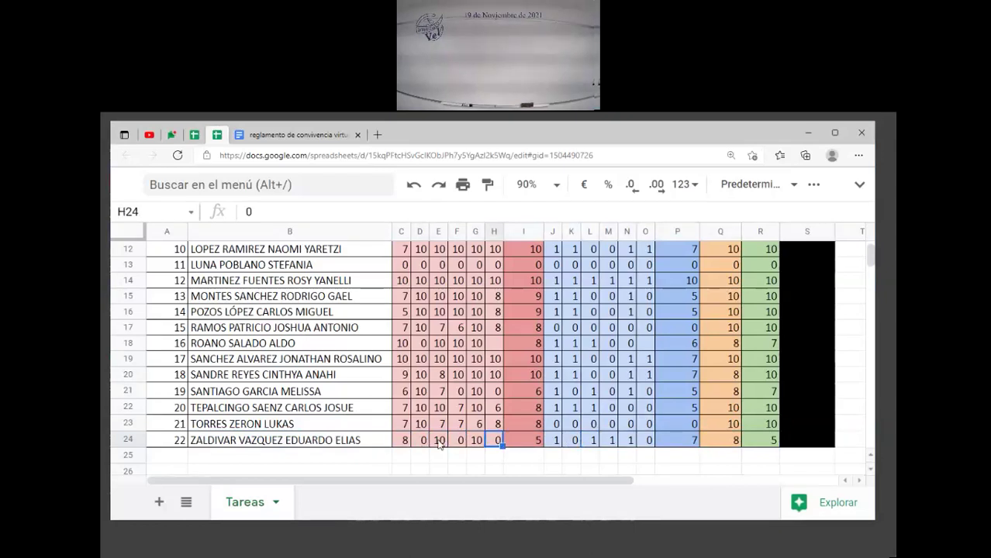
pyautogui.moveTo(405, 441); pyautogui.dragTo(669, 454)
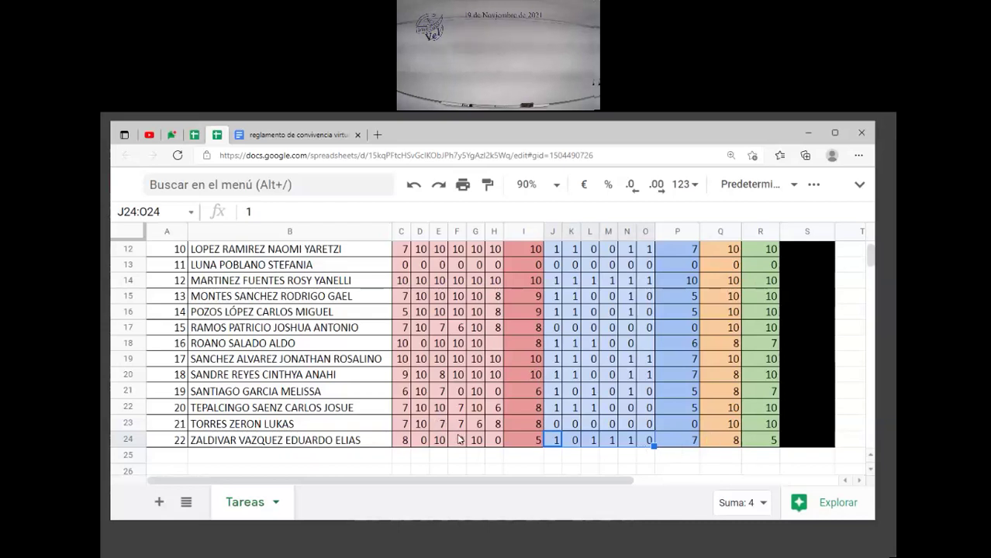
pyautogui.click(763, 447)
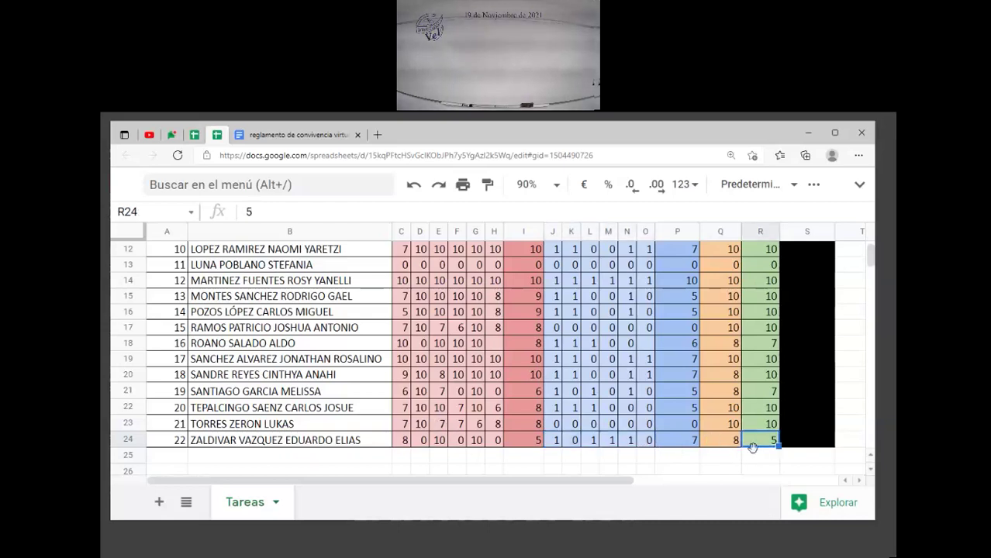
pyautogui.click(733, 443)
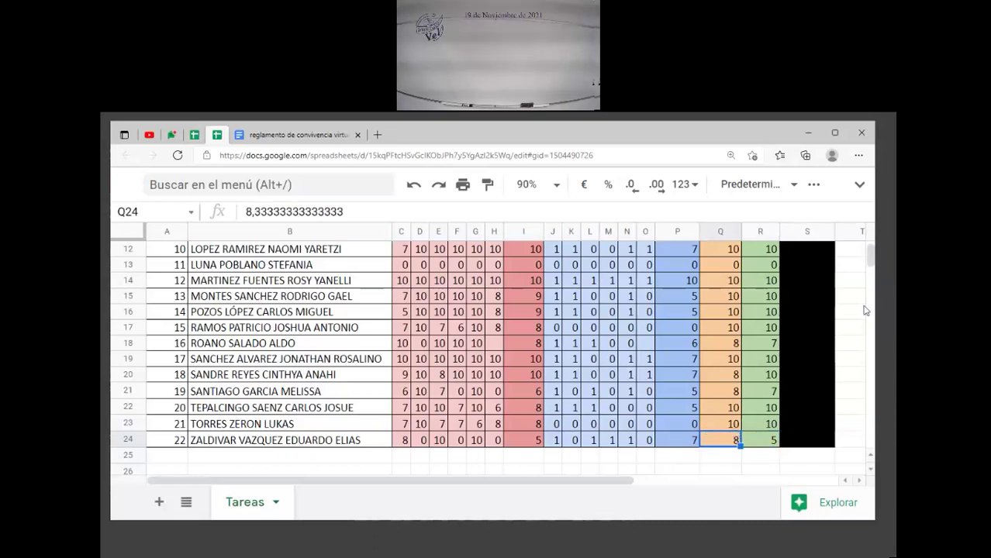
pyautogui.moveTo(405, 424); pyautogui.dragTo(770, 435)
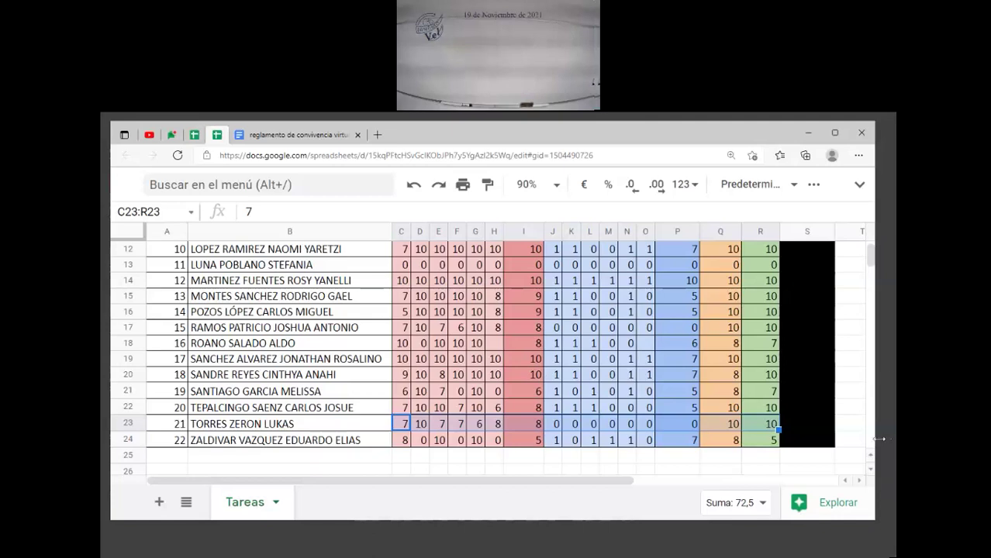
# Step: Freeze header rows 1 and 2 and columns A and B of the Tareas sheet
pyautogui.scroll(4, 873, 264)
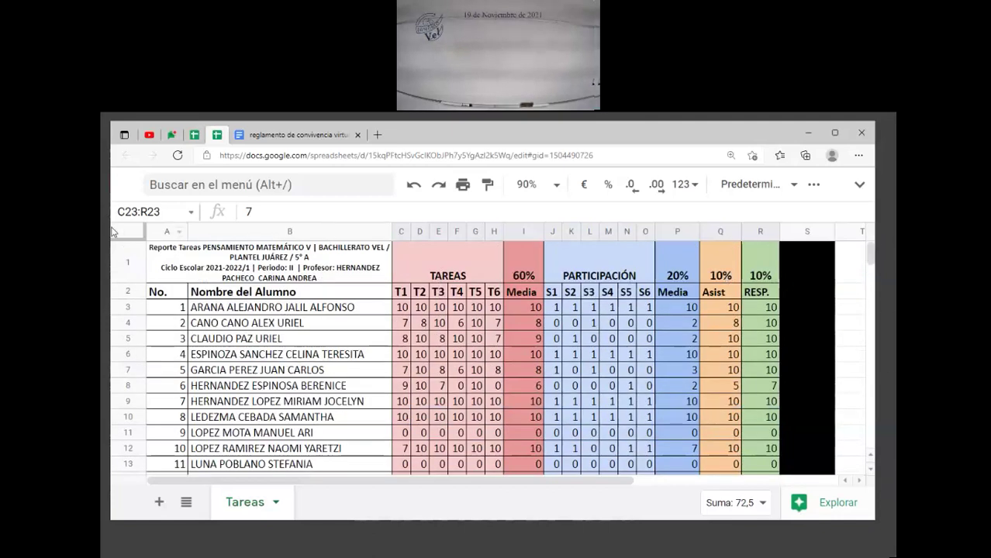
pyautogui.moveTo(122, 239); pyautogui.dragTo(124, 299)
pyautogui.moveTo(145, 225); pyautogui.dragTo(394, 250)
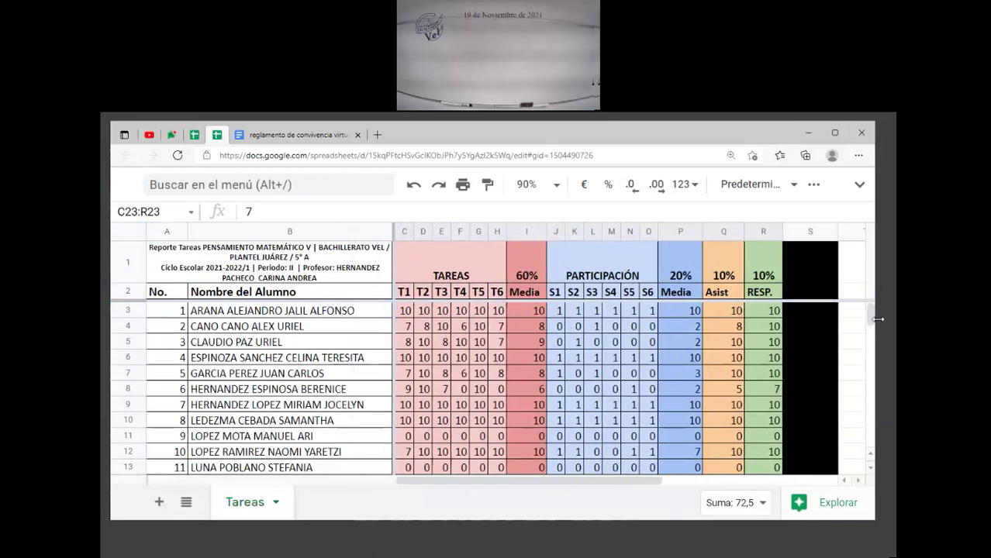
# Step: Examine the four weighted components in row 23: homework average, participation average, attendance and RESP
pyautogui.scroll(-4, 874, 324)
pyautogui.scroll(-3, 873, 324)
pyautogui.scroll(3, 874, 324)
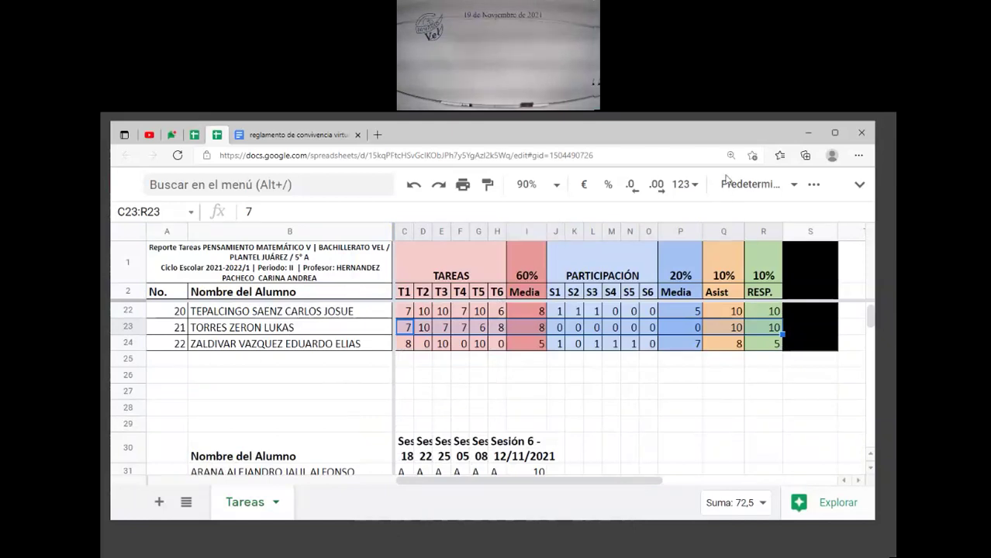
pyautogui.click(525, 328)
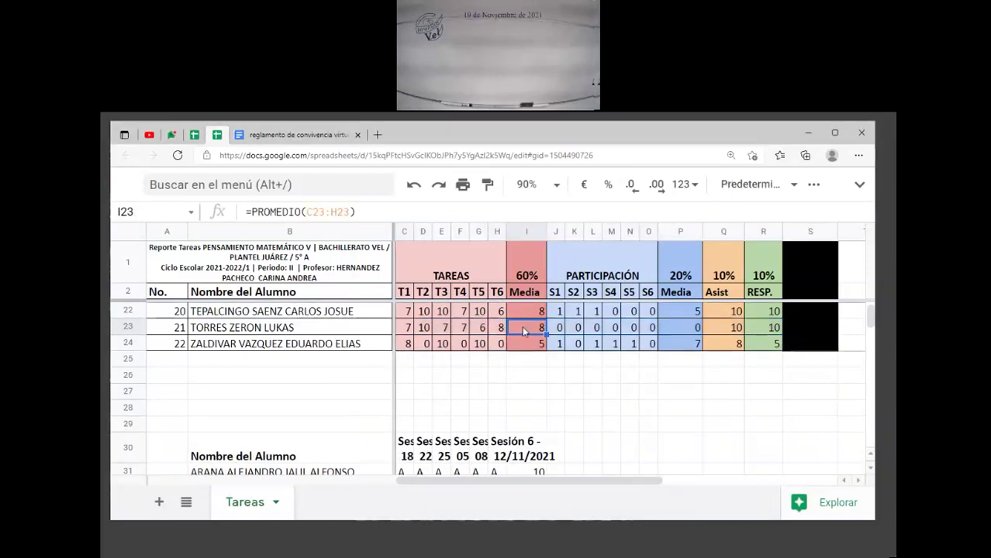
pyautogui.click(690, 328)
pyautogui.click(722, 328)
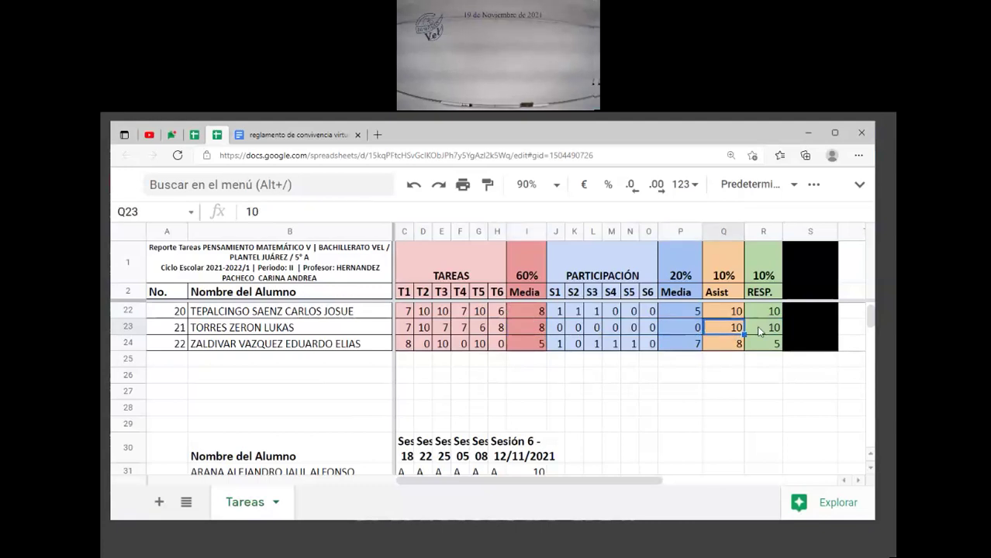
pyautogui.click(759, 330)
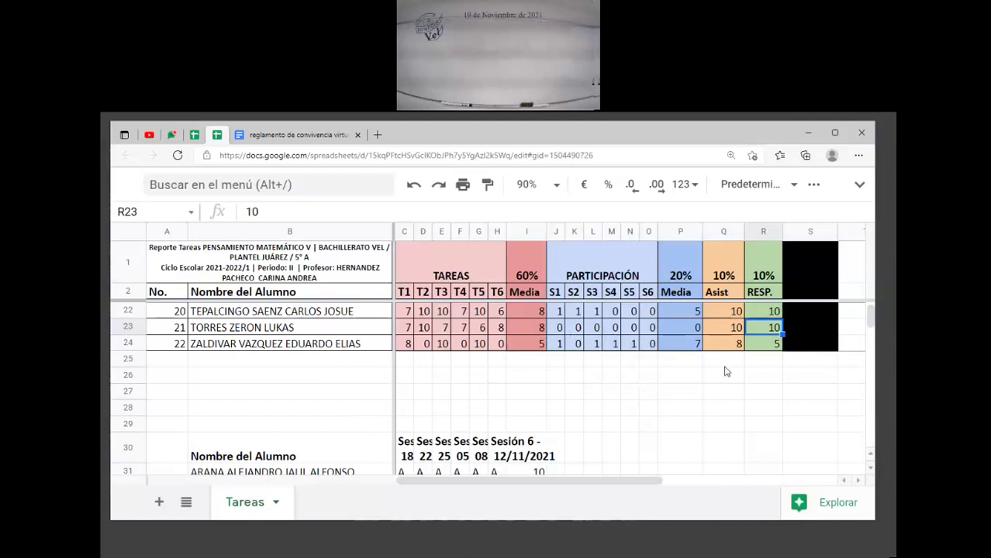
pyautogui.click(535, 329)
pyautogui.click(681, 329)
pyautogui.click(720, 331)
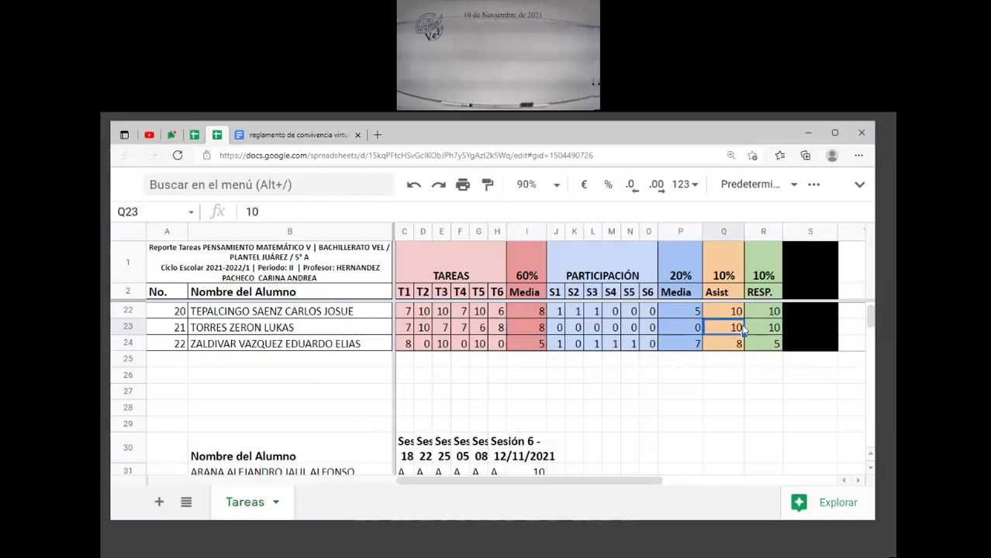
pyautogui.click(770, 330)
pyautogui.click(529, 330)
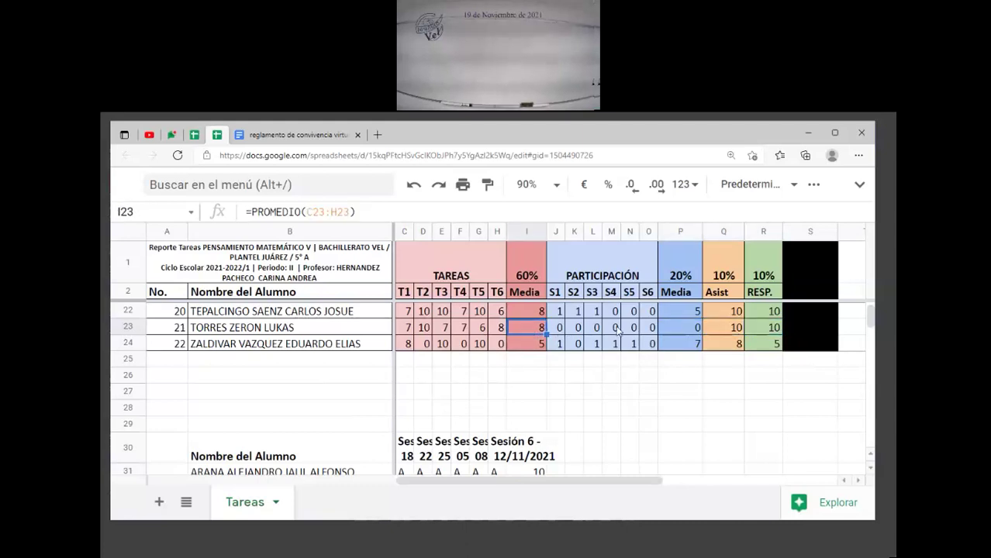
pyautogui.click(679, 330)
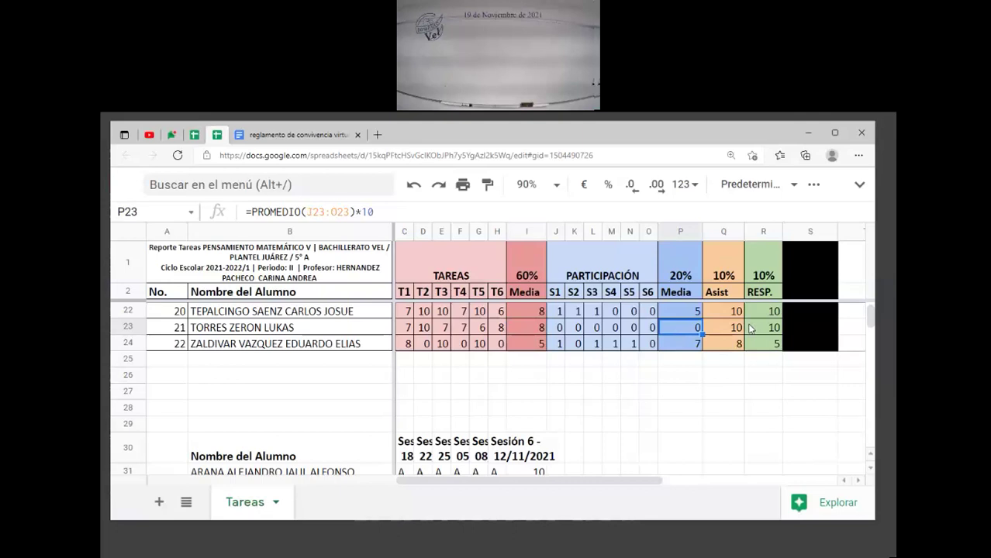
pyautogui.click(733, 328)
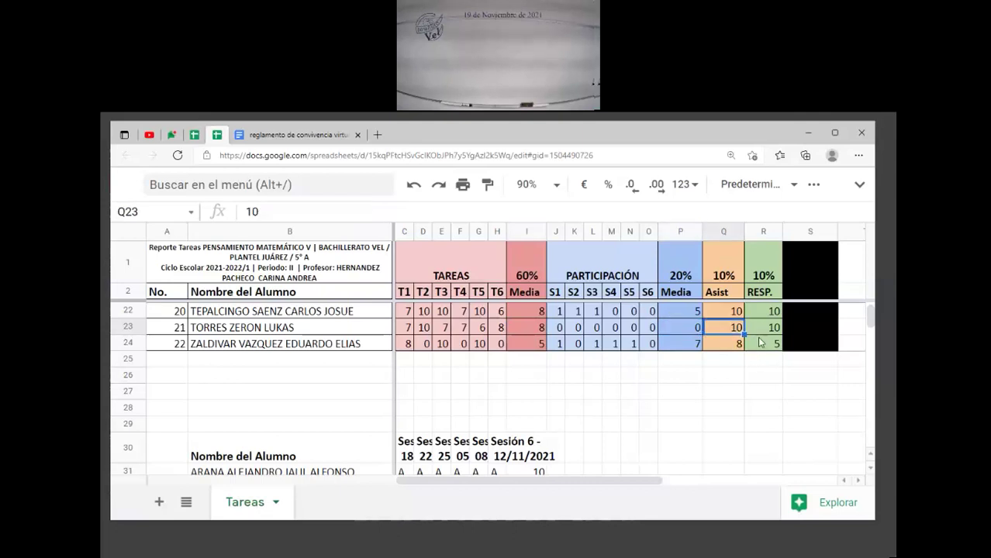
pyautogui.click(766, 329)
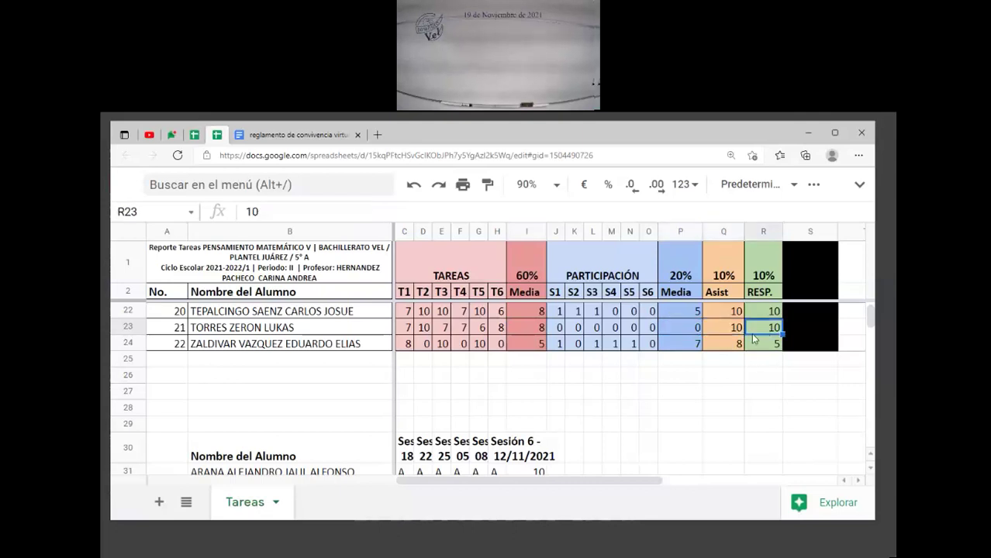
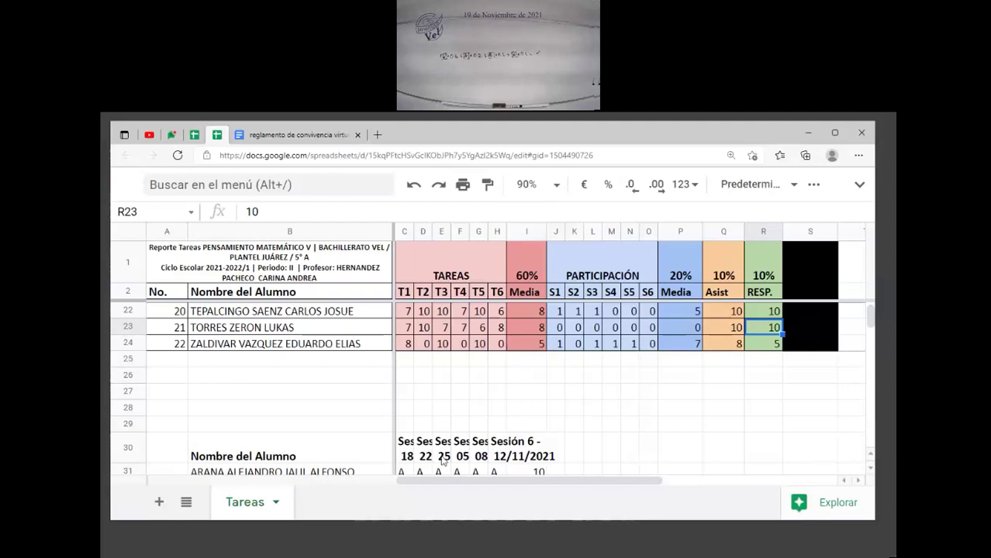
# Step: Review the grade components of the students in rows 22, 21 and 20, one row at a time
pyautogui.click(533, 313)
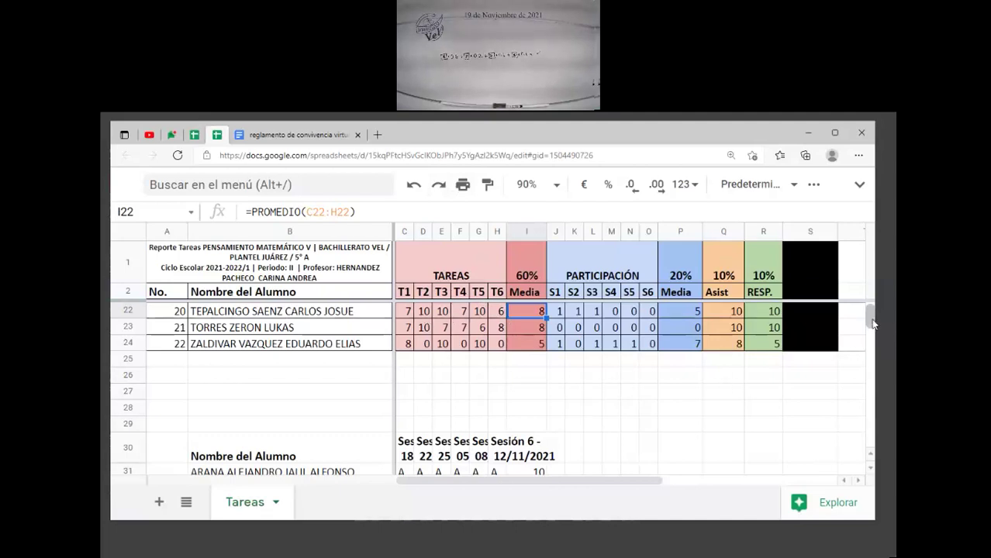
pyautogui.moveTo(869, 316)
pyautogui.mouseDown()
pyautogui.moveTo(872, 325)
pyautogui.moveTo(869, 317)
pyautogui.mouseUp()
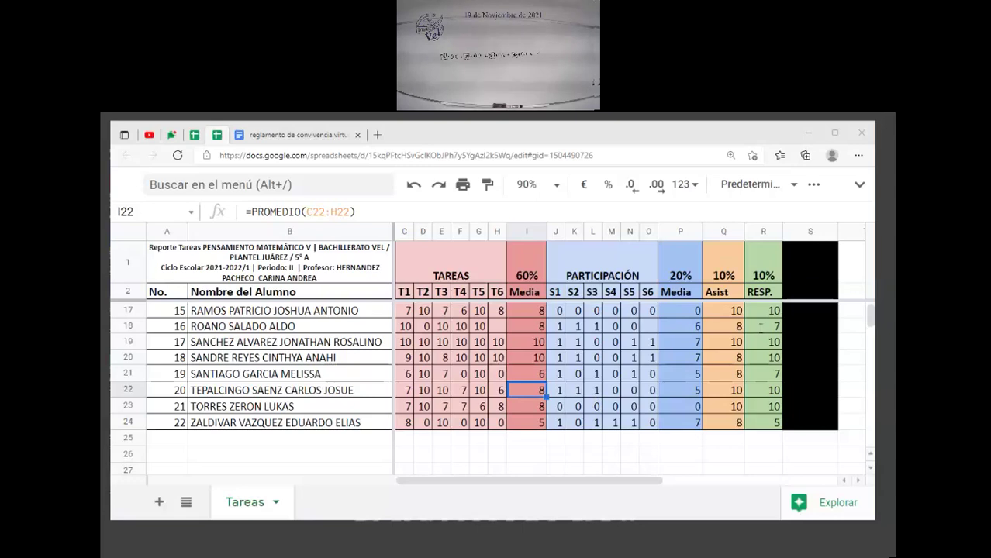
pyautogui.moveTo(560, 391); pyautogui.dragTo(633, 392)
pyautogui.click(679, 388)
pyautogui.click(721, 396)
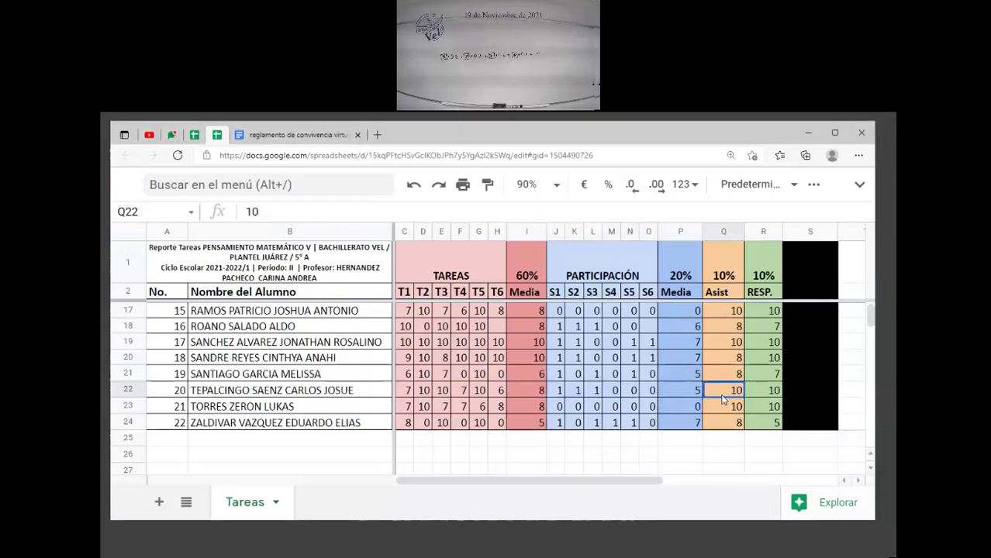
pyautogui.click(765, 397)
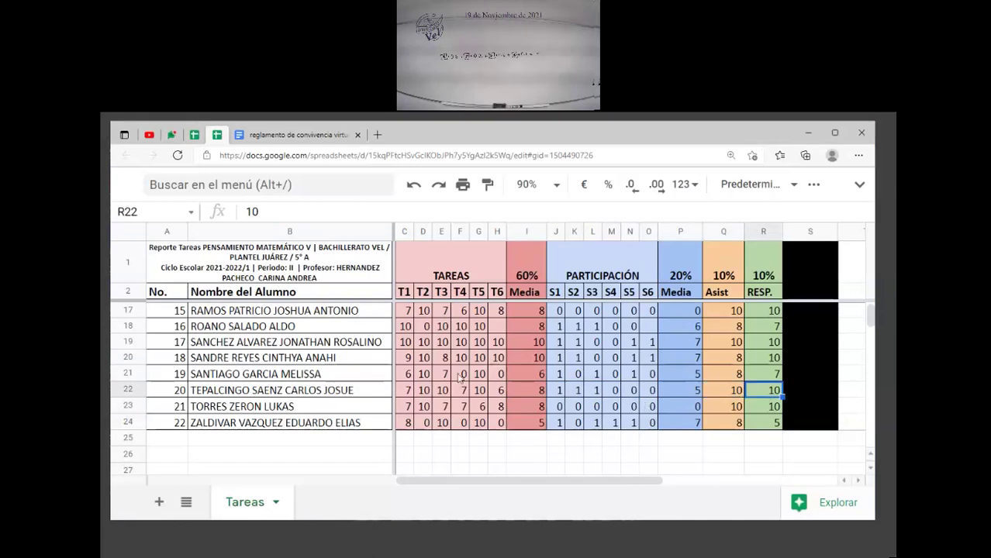
pyautogui.moveTo(404, 374); pyautogui.dragTo(753, 377)
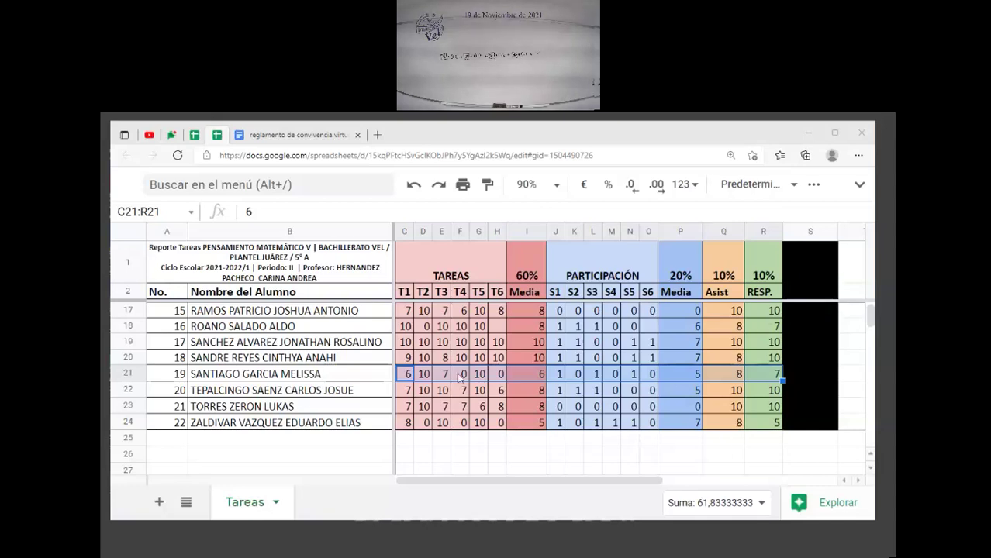
pyautogui.moveTo(399, 359); pyautogui.dragTo(778, 364)
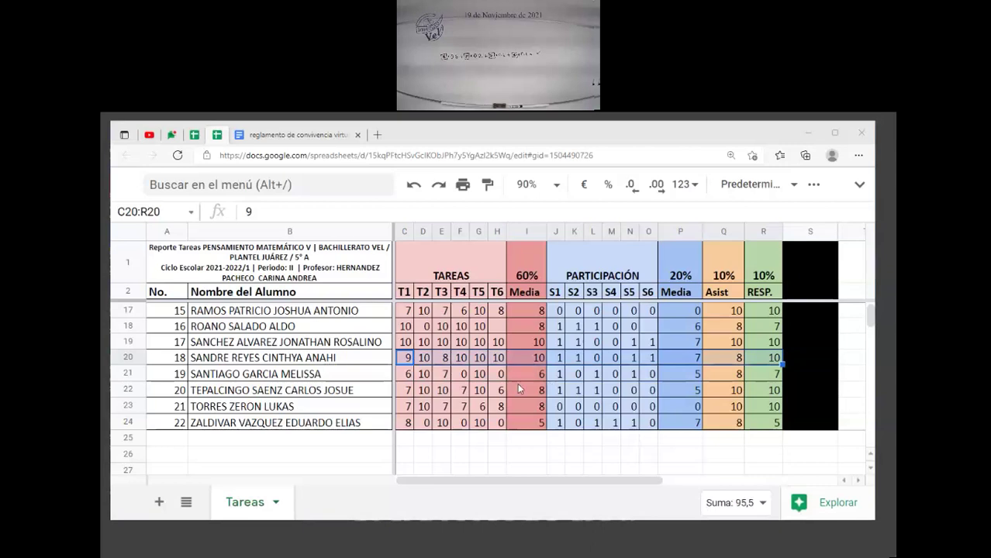
# Step: Check the homework average formula in row 20 and that student's session 6 attendance mark in row 48
pyautogui.click(516, 357)
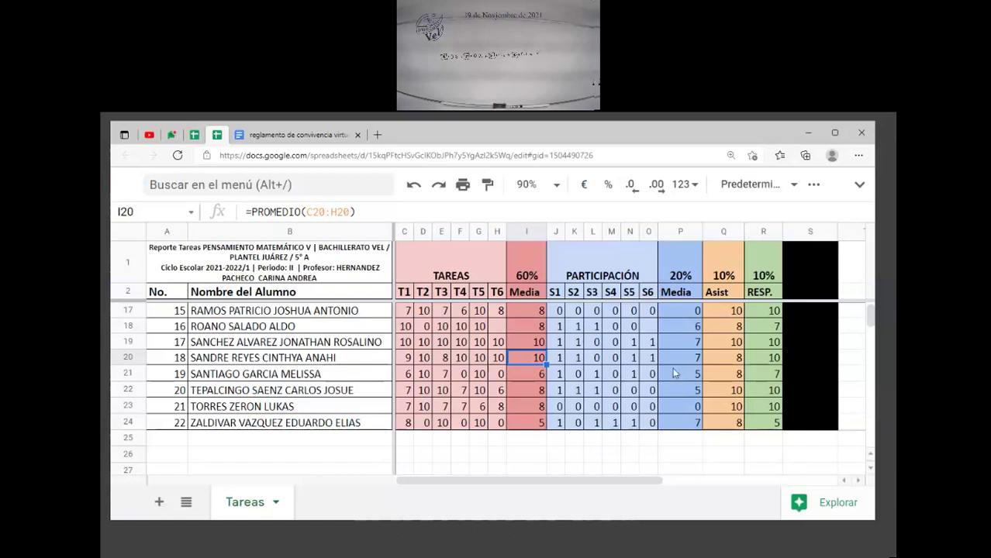
pyautogui.moveTo(872, 324); pyautogui.dragTo(872, 327)
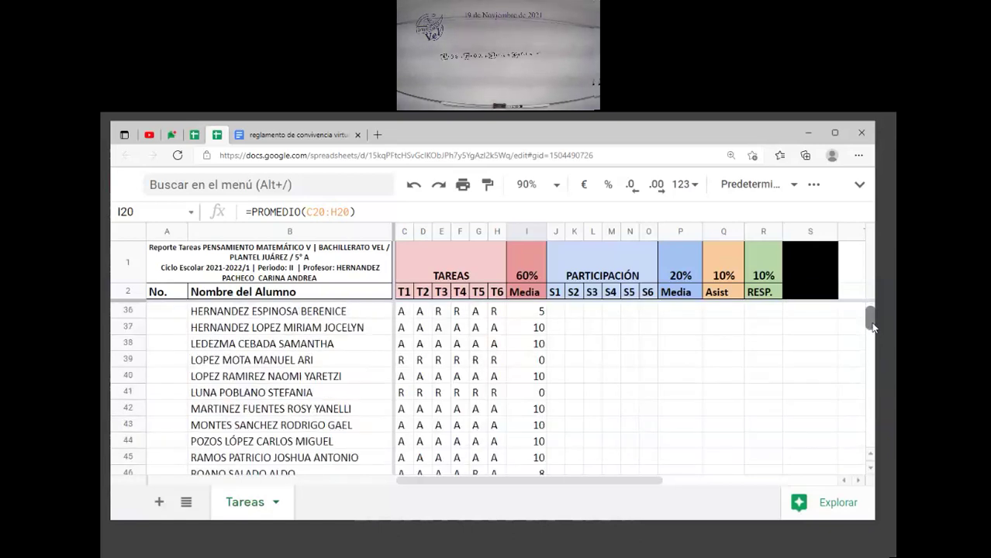
pyautogui.moveTo(872, 327); pyautogui.dragTo(870, 327)
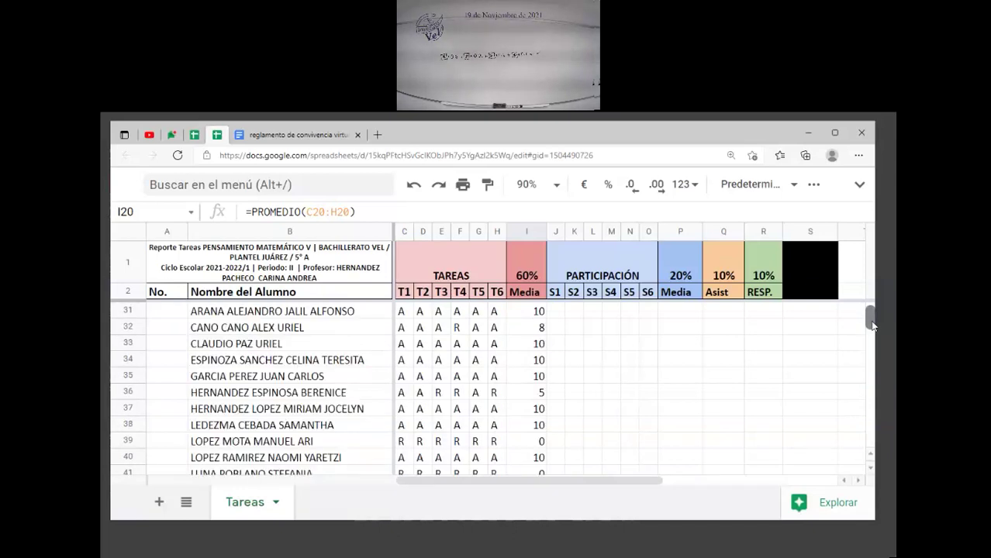
pyautogui.scroll(-5, 871, 327)
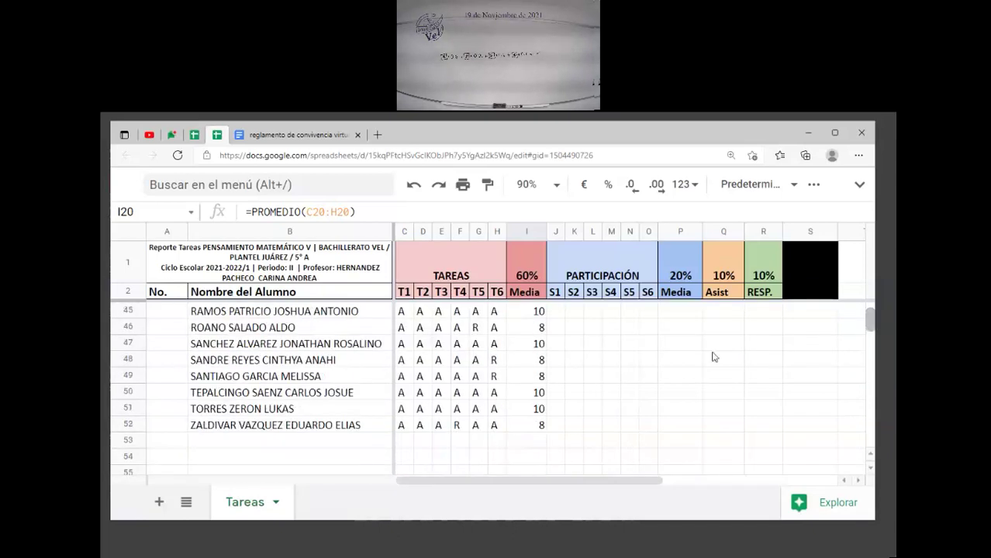
pyautogui.click(496, 361)
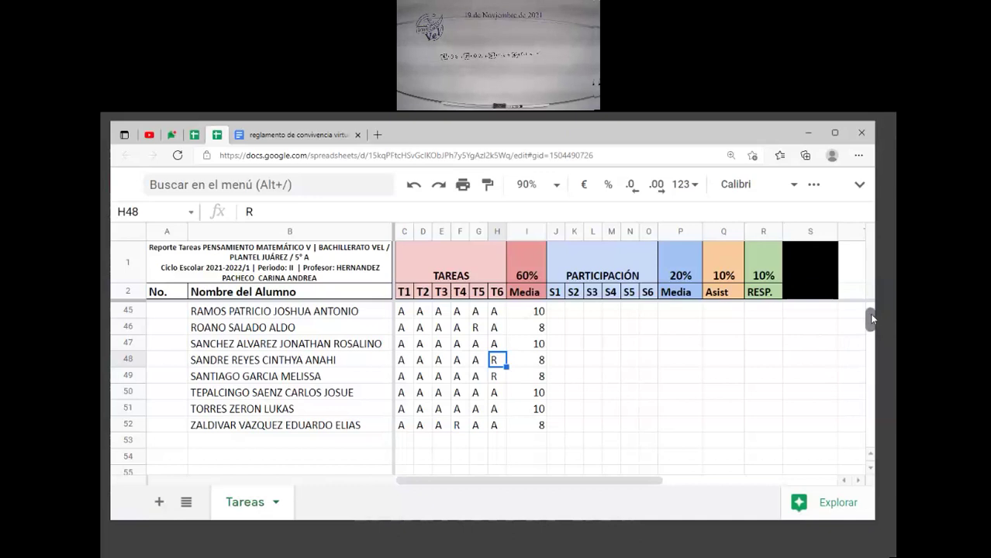
# Step: Examine the attendance and RESP. grades of the student in row 20 of the grade table
pyautogui.moveTo(871, 323); pyautogui.dragTo(871, 314)
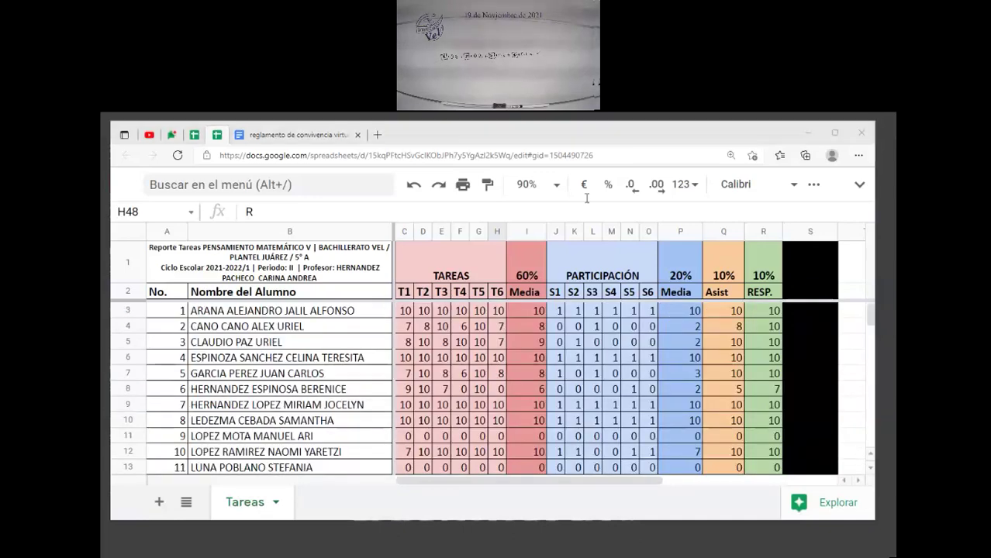
pyautogui.moveTo(870, 313); pyautogui.dragTo(870, 318)
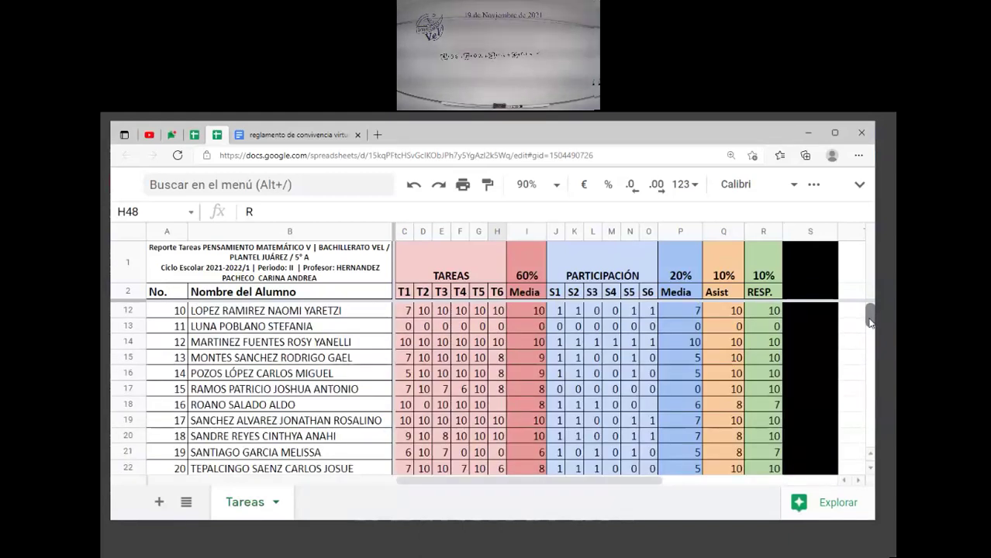
pyautogui.click(731, 437)
pyautogui.click(766, 437)
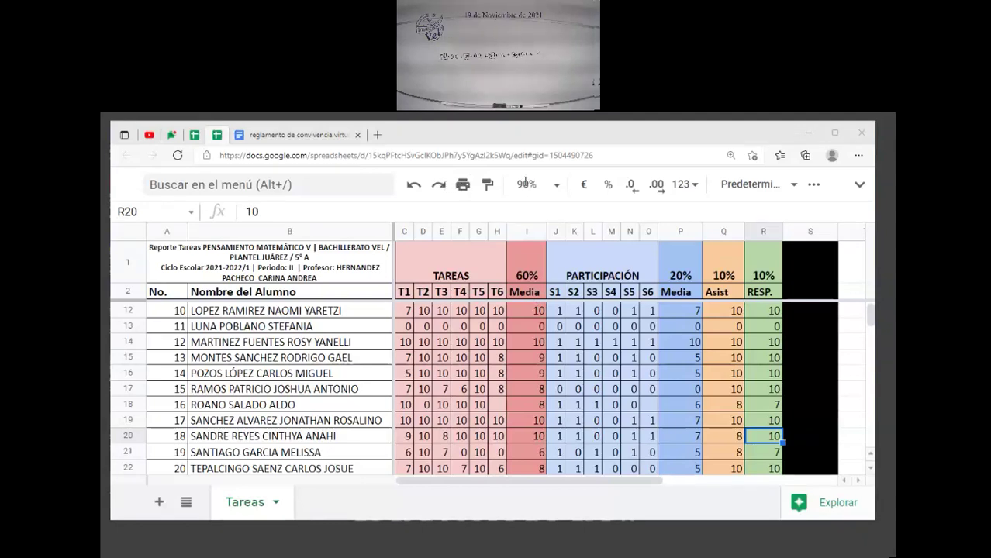
# Step: Switch to Google Chat, find the row 20 student's conversation by first name, and review the homework photos and replies
pyautogui.click(169, 138)
pyautogui.click(279, 217)
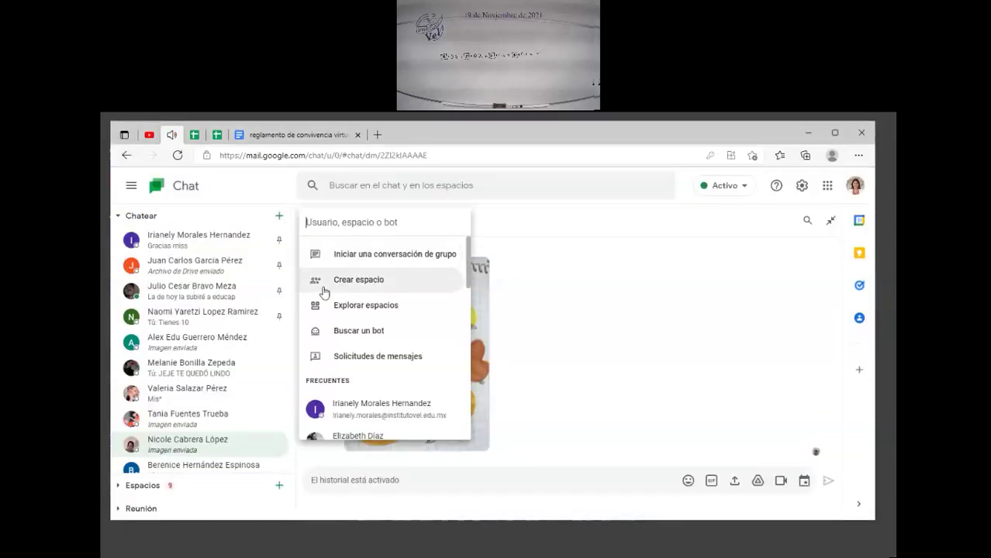
pyautogui.write('cint')
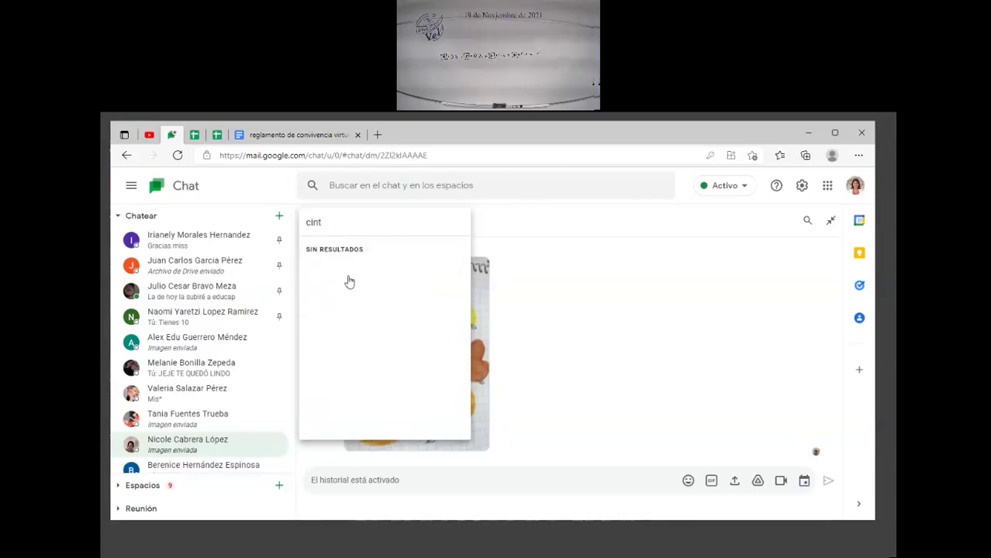
pyautogui.click(388, 265)
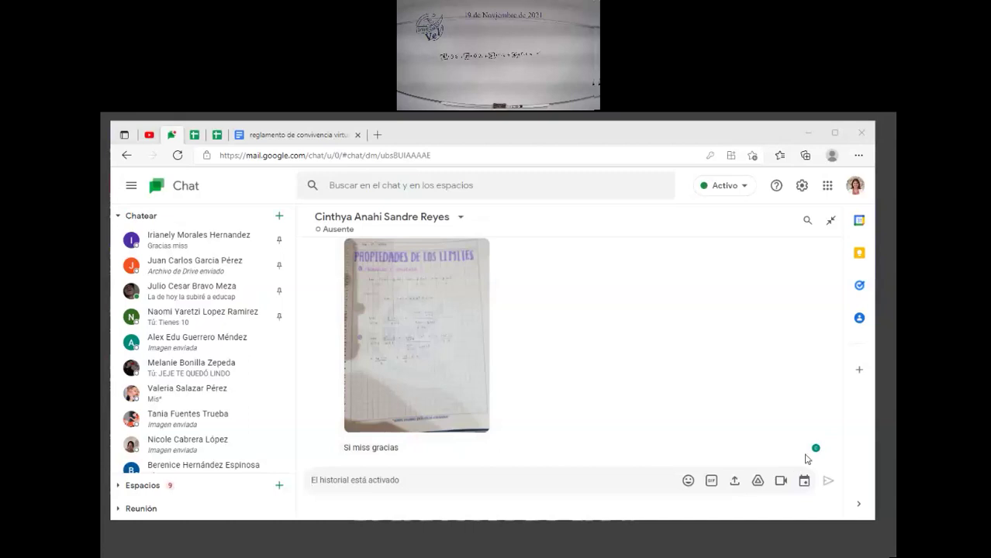
pyautogui.click(842, 447)
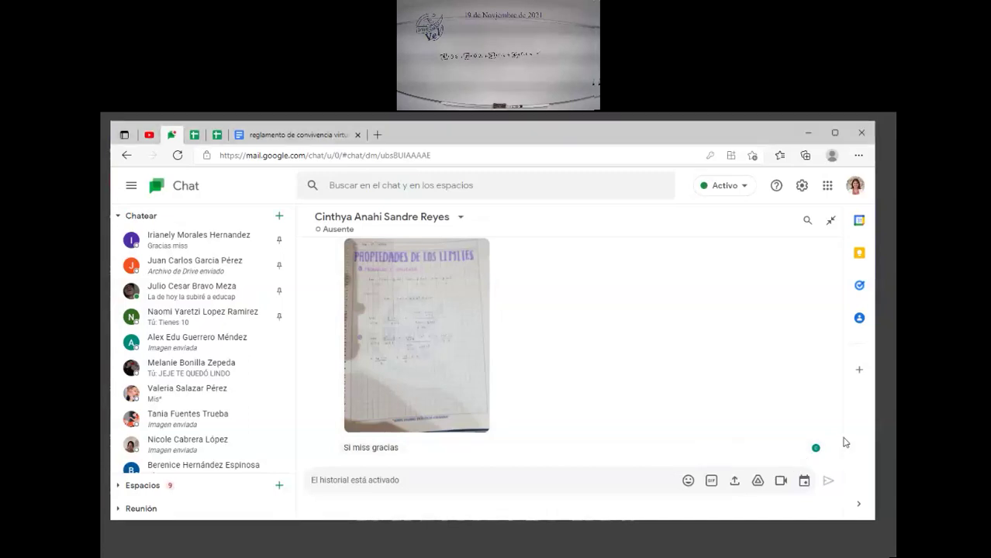
pyautogui.moveTo(841, 447); pyautogui.dragTo(841, 440)
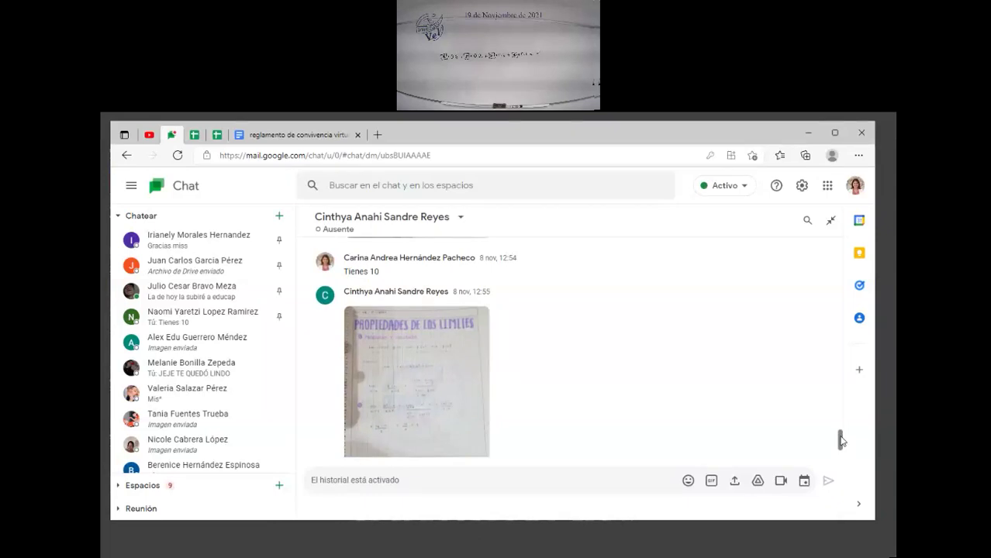
# Step: Switch back to the Tareas spreadsheet and check the session 6 date in the attendance table header in row 30
pyautogui.click(219, 138)
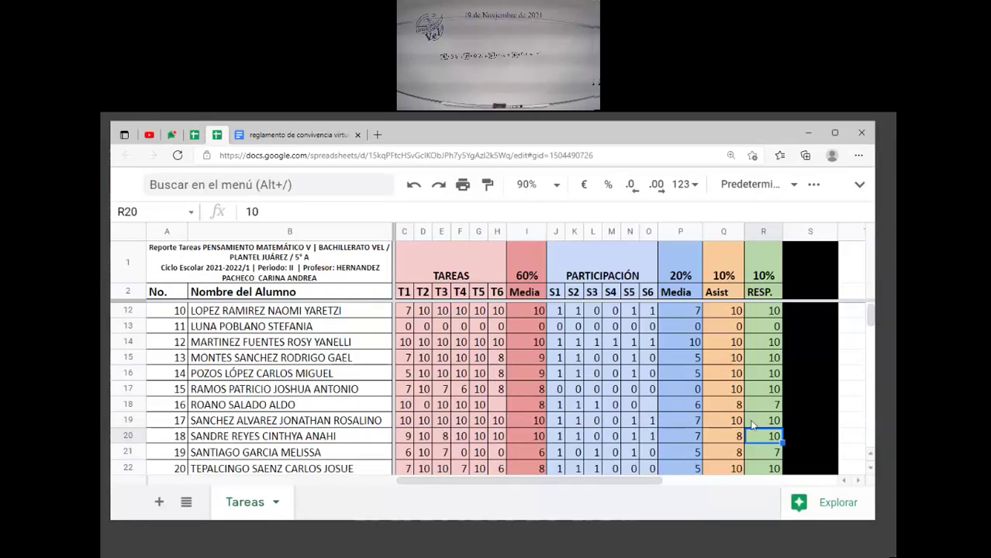
pyautogui.press('Down')
pyautogui.press('Down')
pyautogui.press('Down')
pyautogui.press('Down')
pyautogui.press('Down')
pyautogui.press('Down')
pyautogui.press('Down')
pyautogui.press('Down')
pyautogui.press('Down')
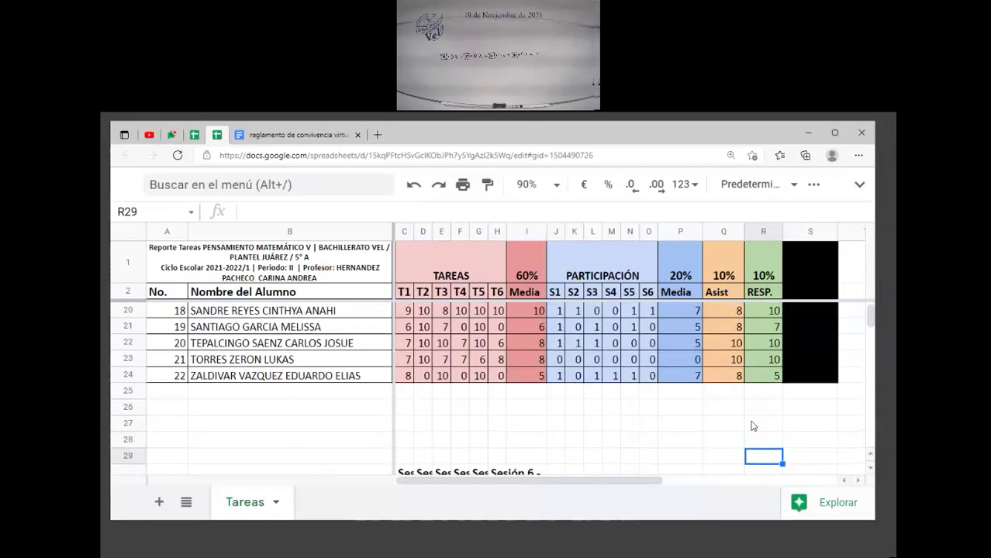
pyautogui.press('Down')
pyautogui.press('Down')
pyautogui.click(501, 437)
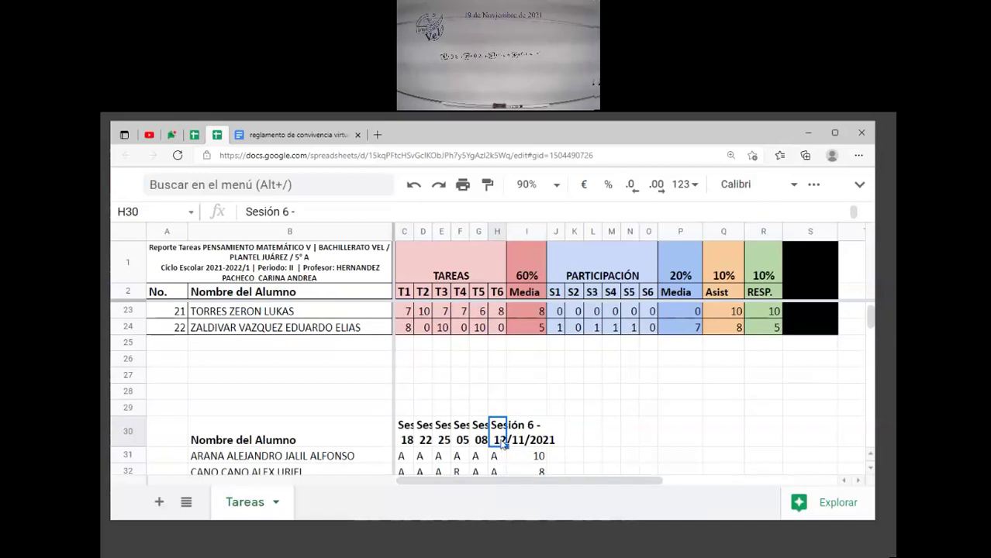
pyautogui.moveTo(867, 329); pyautogui.dragTo(868, 308)
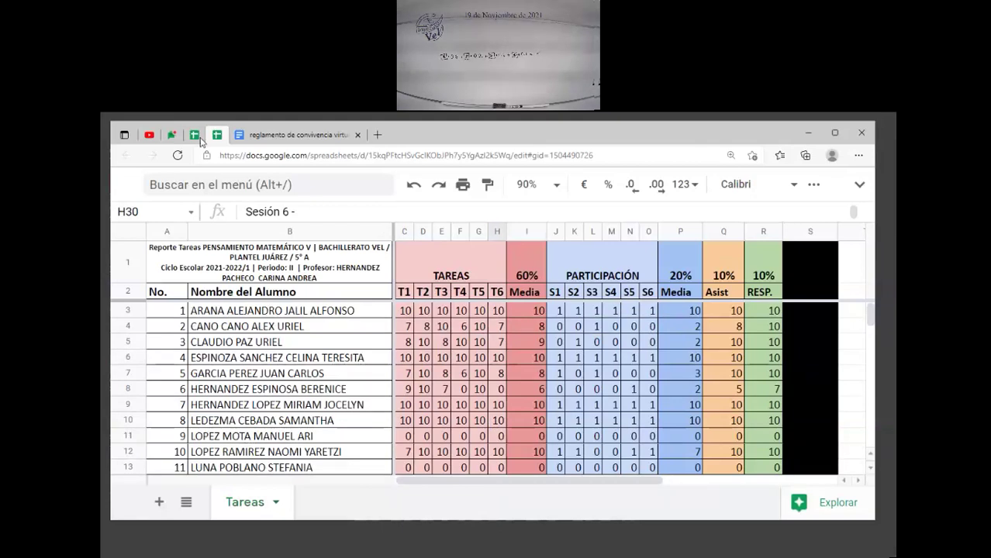
# Step: Return to the student's Google Chat conversation and check the dates of the most recent homework messages
pyautogui.click(171, 135)
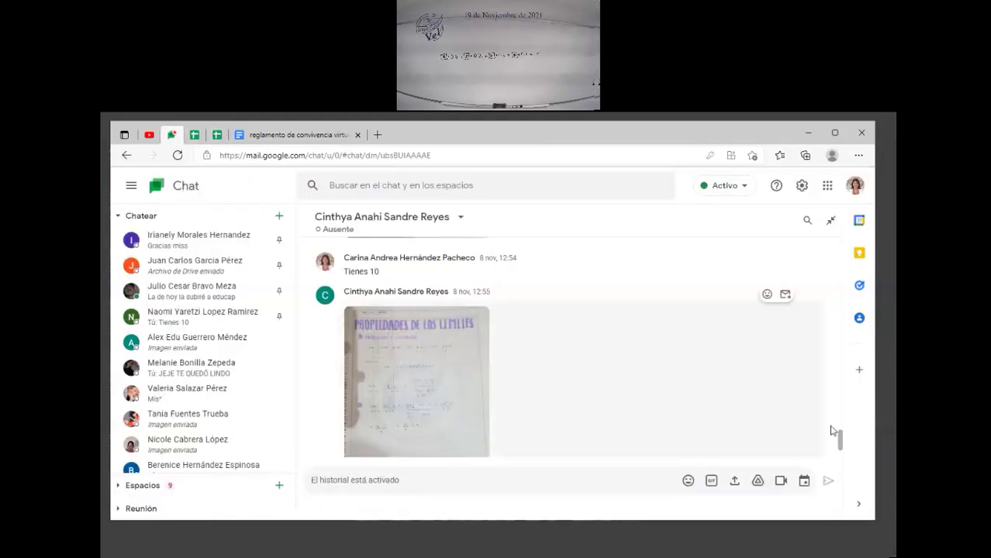
pyautogui.scroll(-3, 840, 446)
pyautogui.scroll(2, 840, 446)
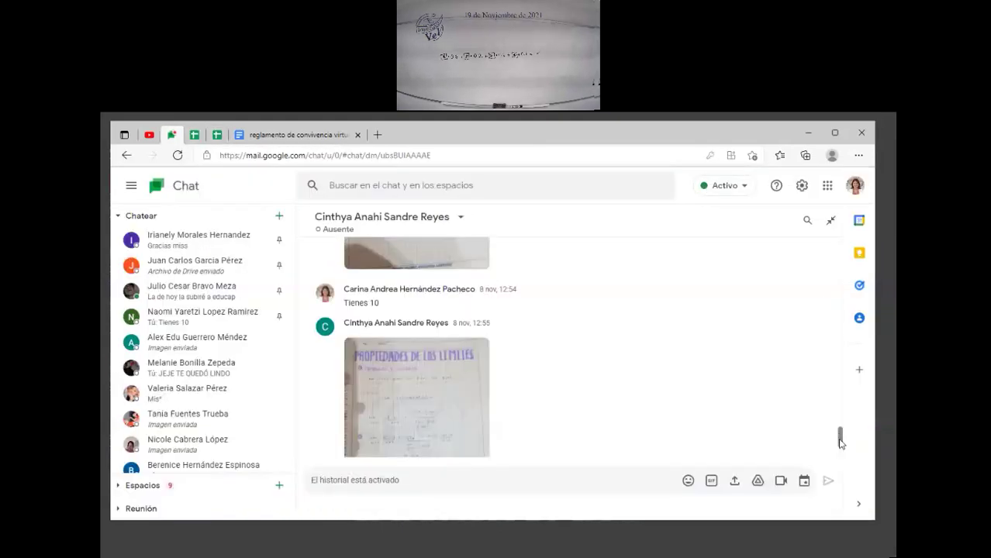
pyautogui.scroll(-1, 841, 452)
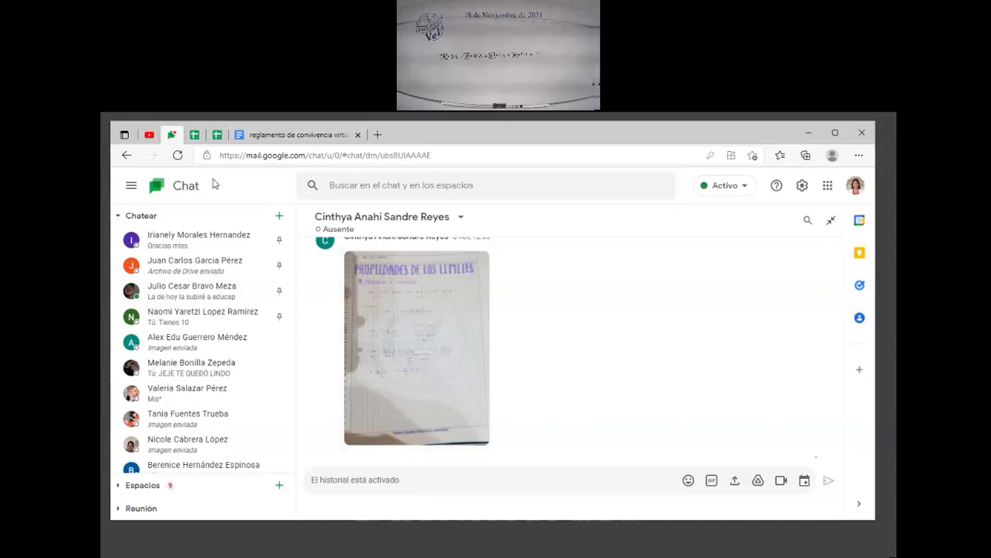
# Step: Switch back to the Tareas spreadsheet and review the full grade rows of the students in rows 20 and 19
pyautogui.click(220, 138)
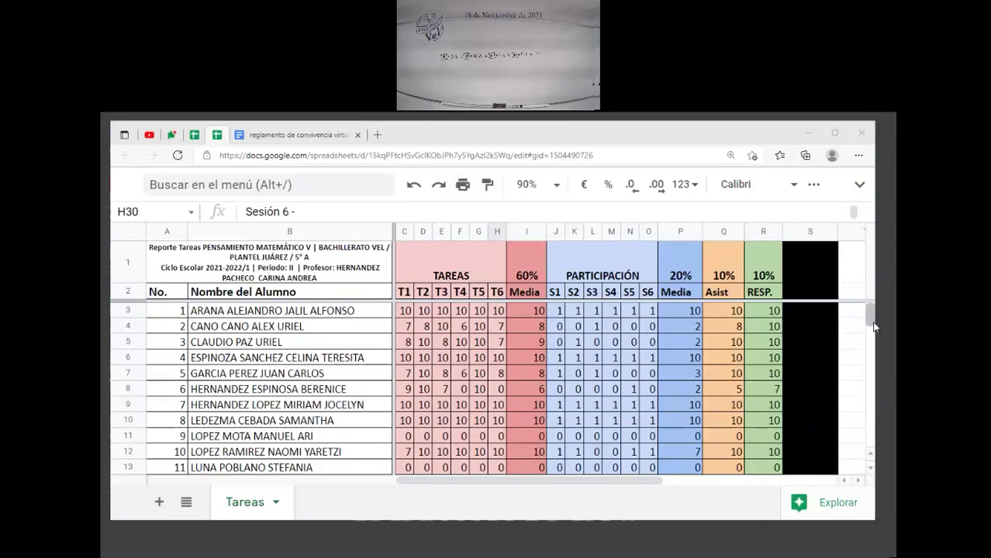
pyautogui.scroll(-3, 874, 326)
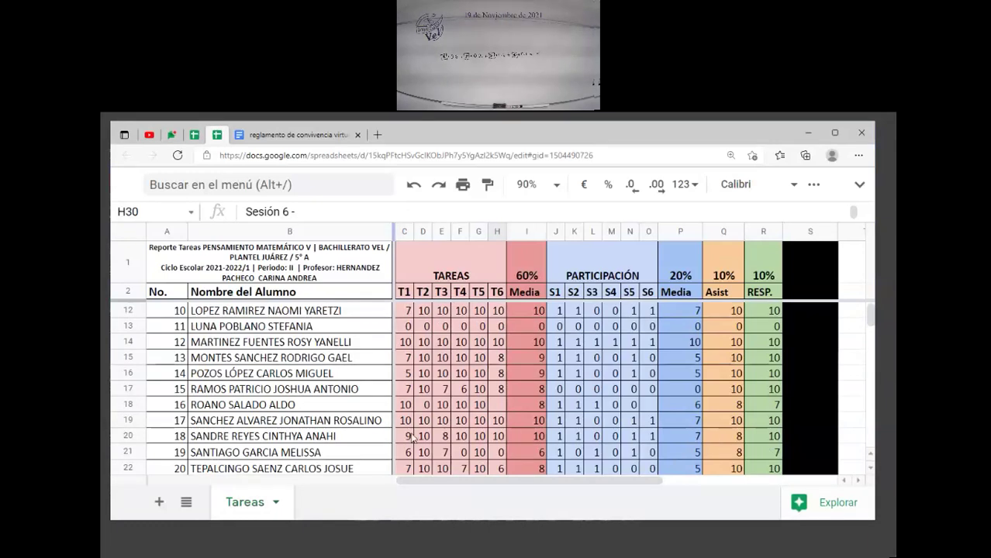
pyautogui.moveTo(412, 438); pyautogui.dragTo(771, 438)
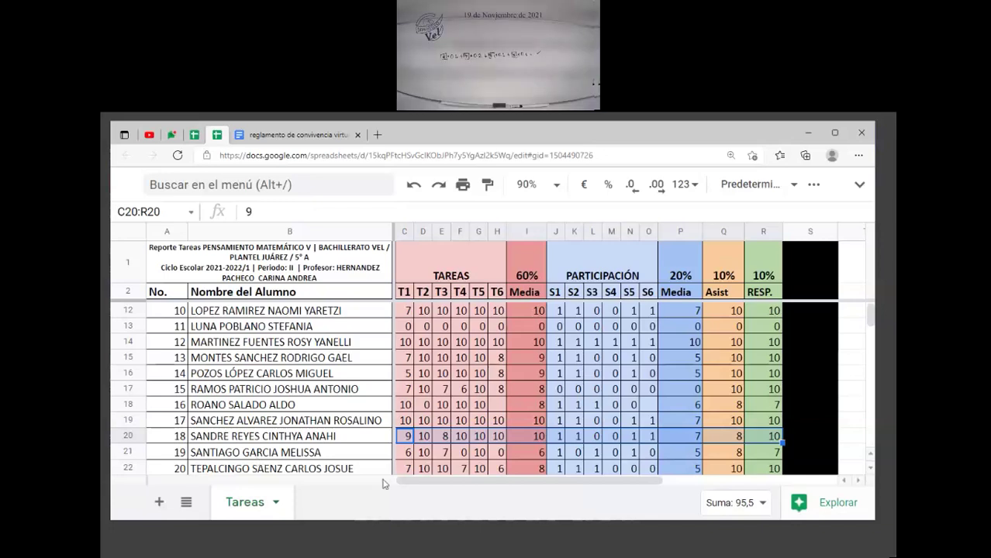
pyautogui.moveTo(404, 420); pyautogui.dragTo(764, 420)
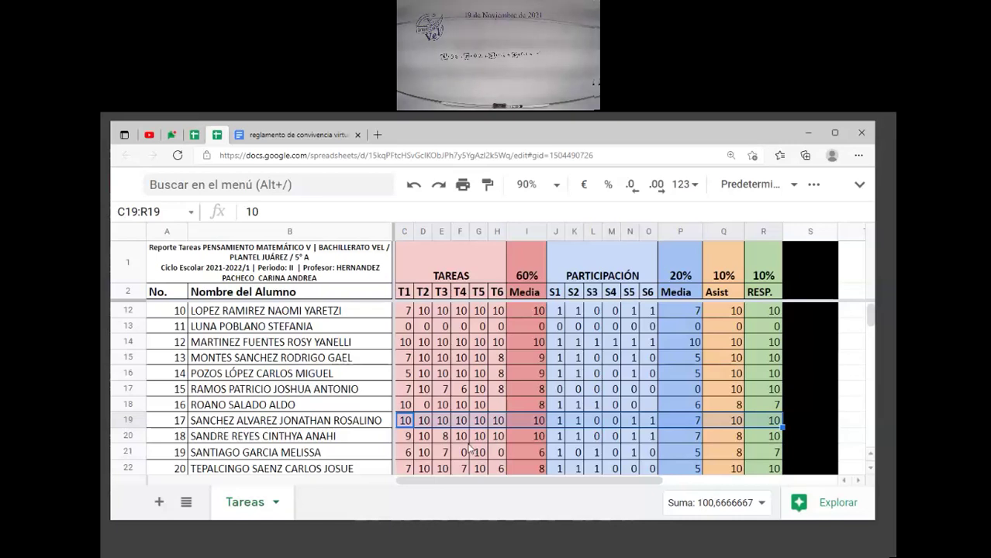
# Step: Examine the homework average, the T6 and T2 grades and the full grade row of the student in row 18
pyautogui.click(518, 409)
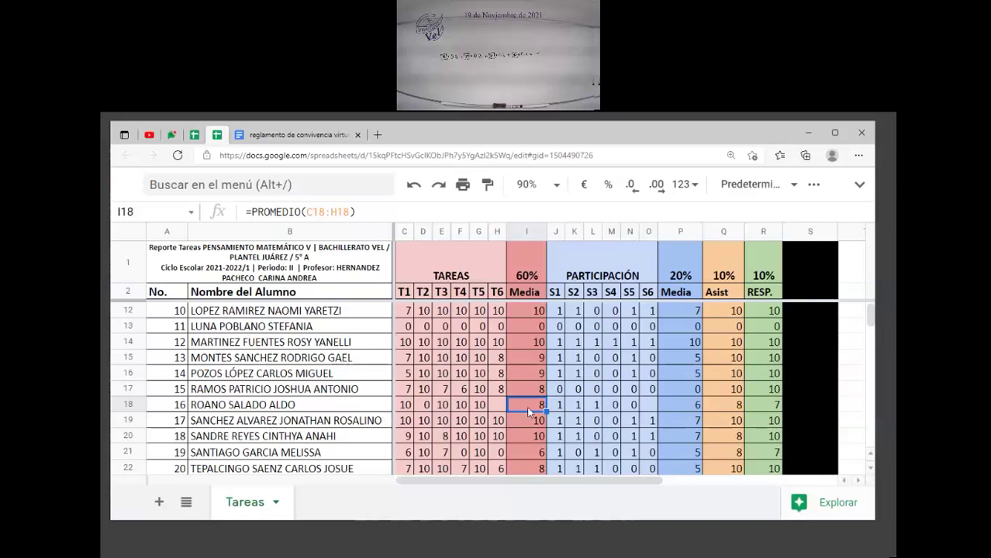
pyautogui.click(498, 405)
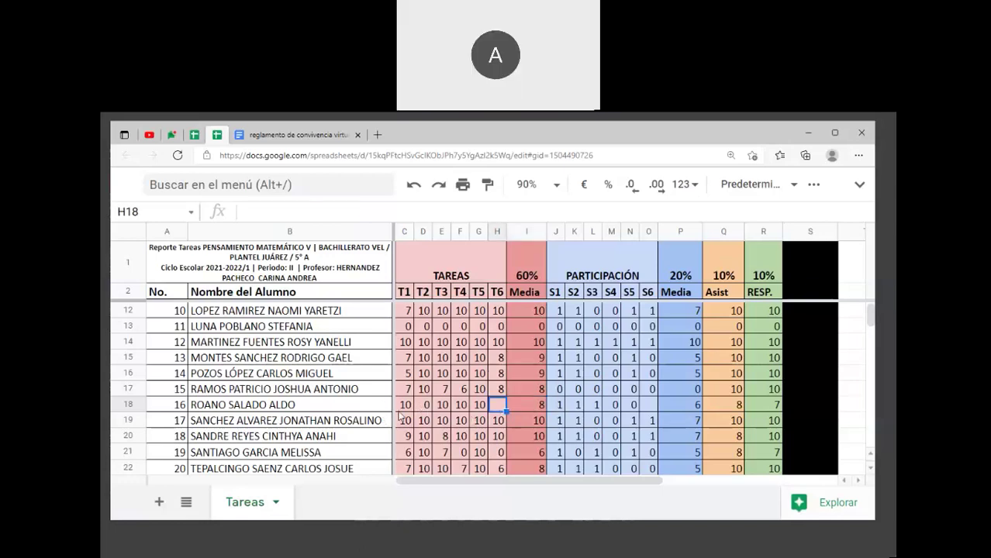
pyautogui.click(426, 405)
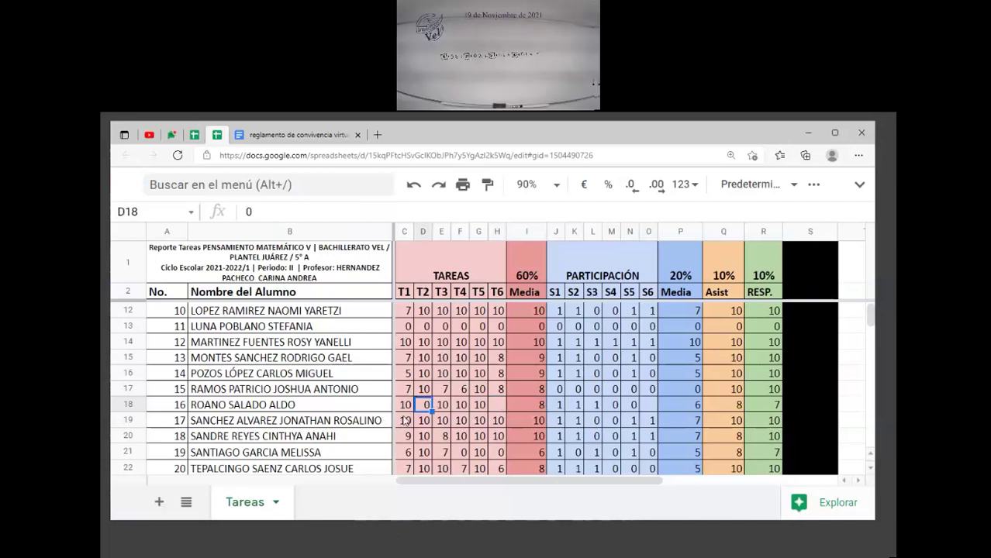
pyautogui.moveTo(405, 405); pyautogui.dragTo(764, 405)
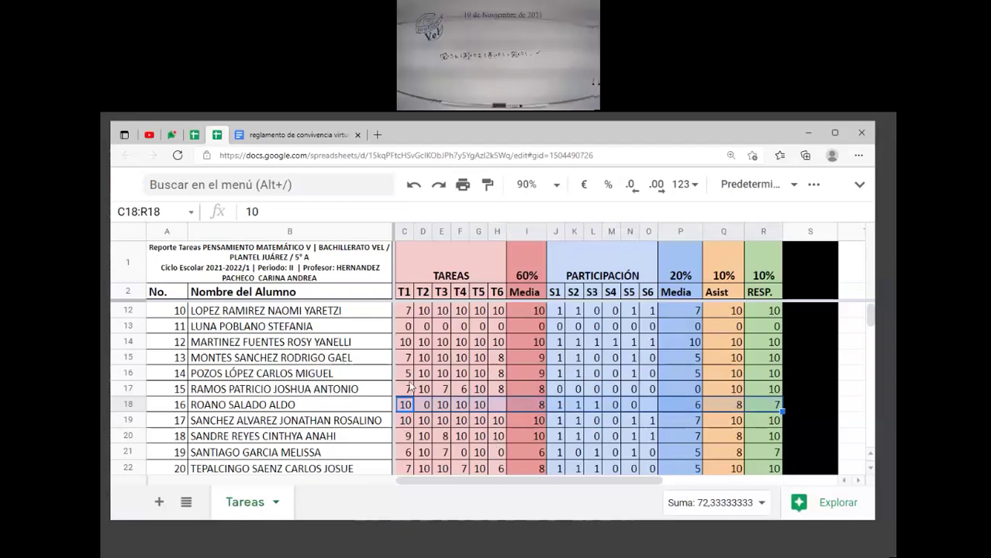
# Step: Check the session 2 date in the attendance table header in row 30, then return to the grade table
pyautogui.click(870, 469)
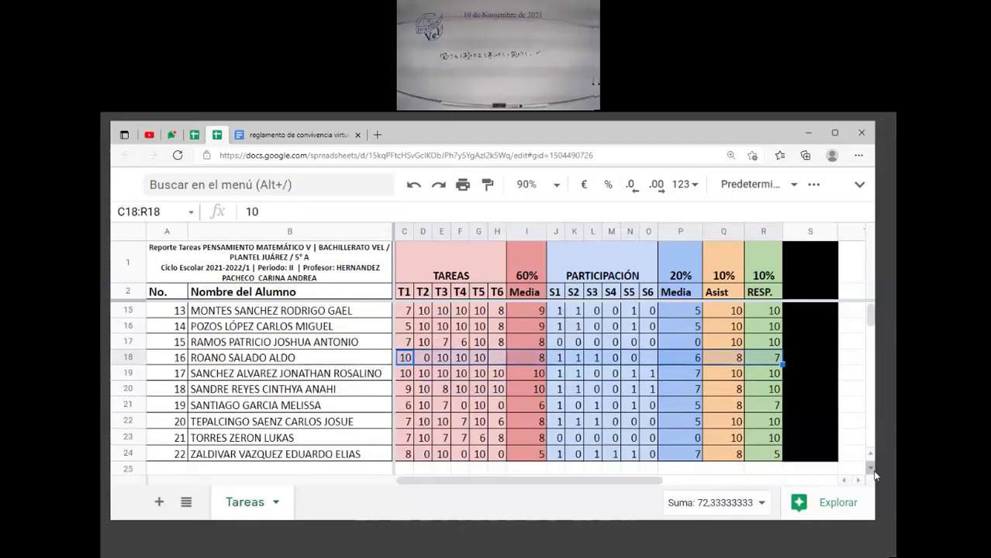
pyautogui.scroll(-5, 419, 339)
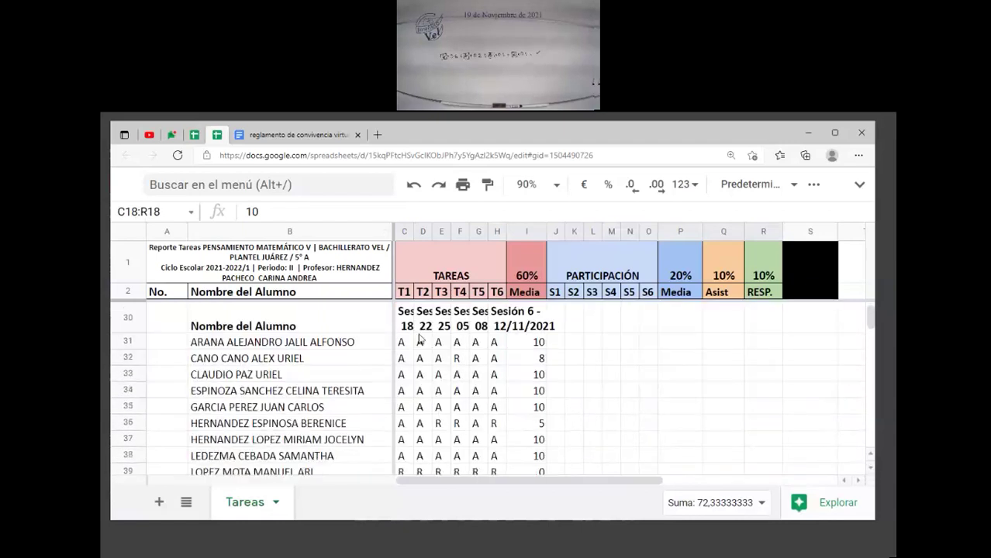
pyautogui.click(426, 329)
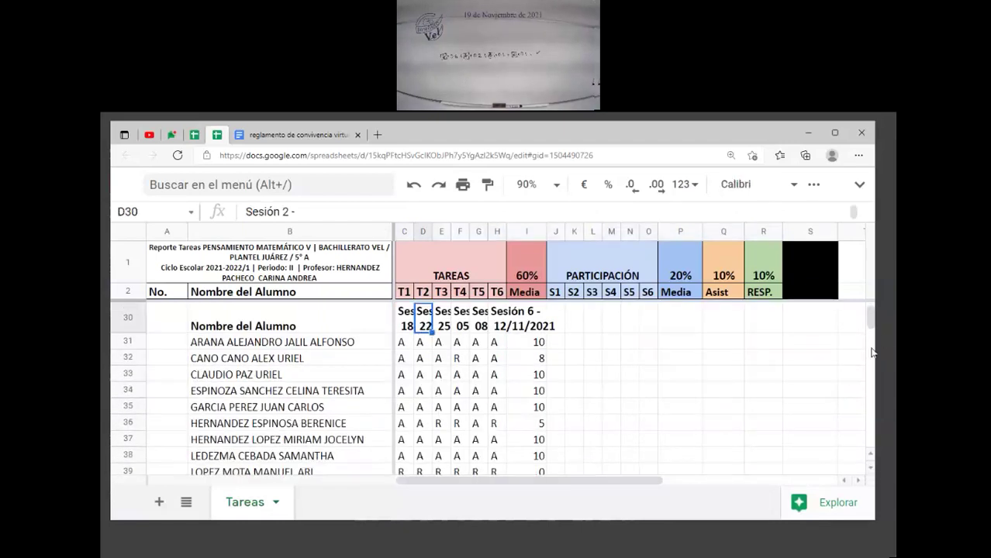
pyautogui.scroll(9, 874, 320)
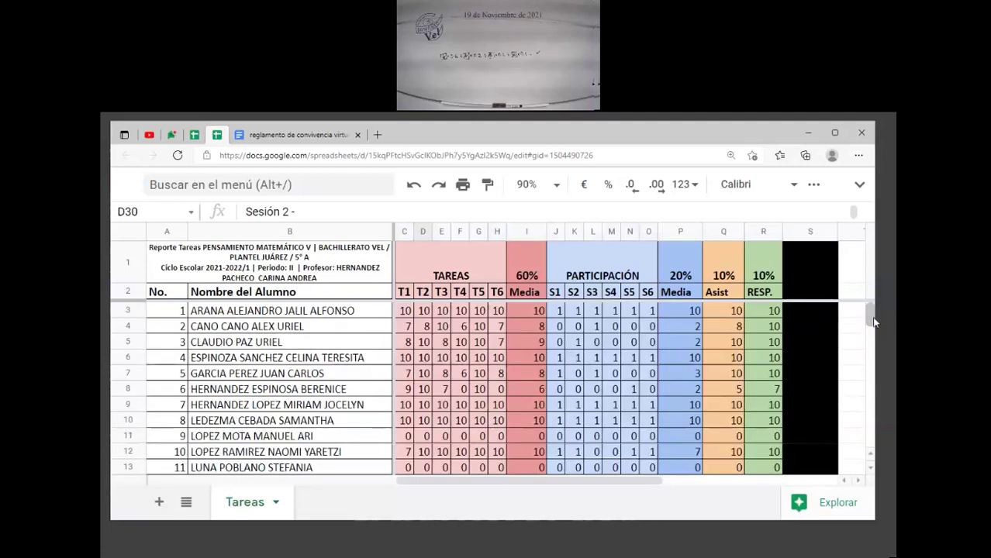
# Step: Set the T2 homework grade of the student in row 18 to 8
pyautogui.scroll(-5, 872, 317)
pyautogui.scroll(5, 872, 318)
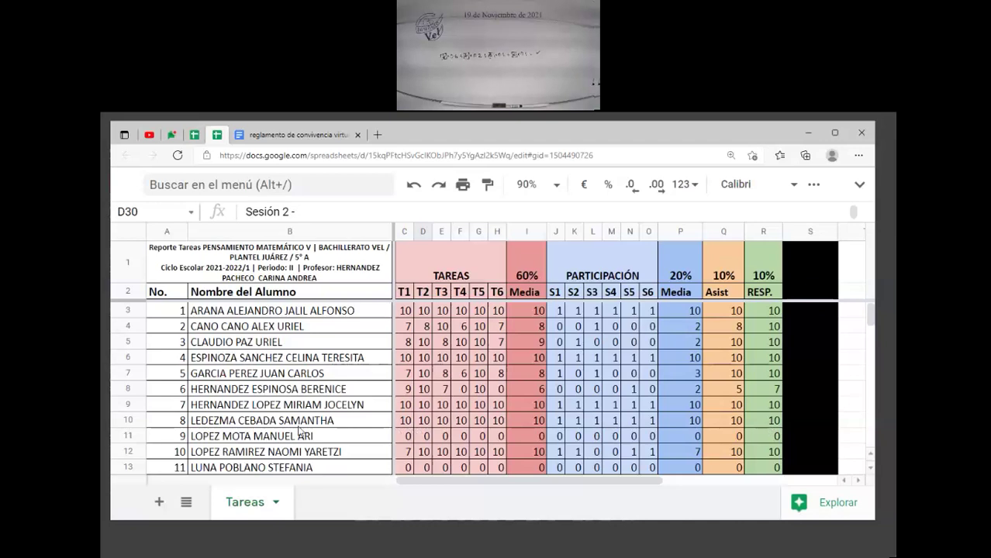
pyautogui.click(414, 456)
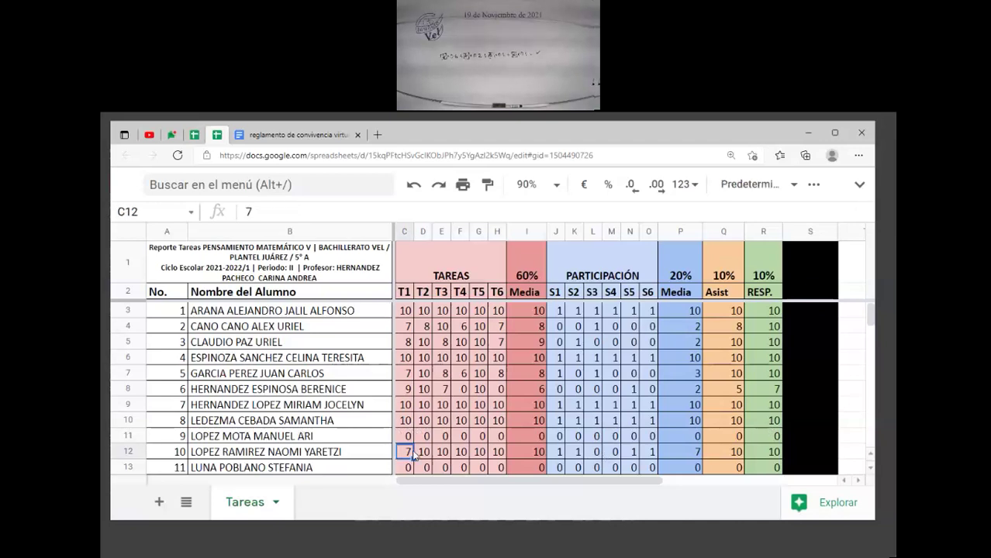
pyautogui.press('Down')
pyautogui.press('Down')
pyautogui.press('Down')
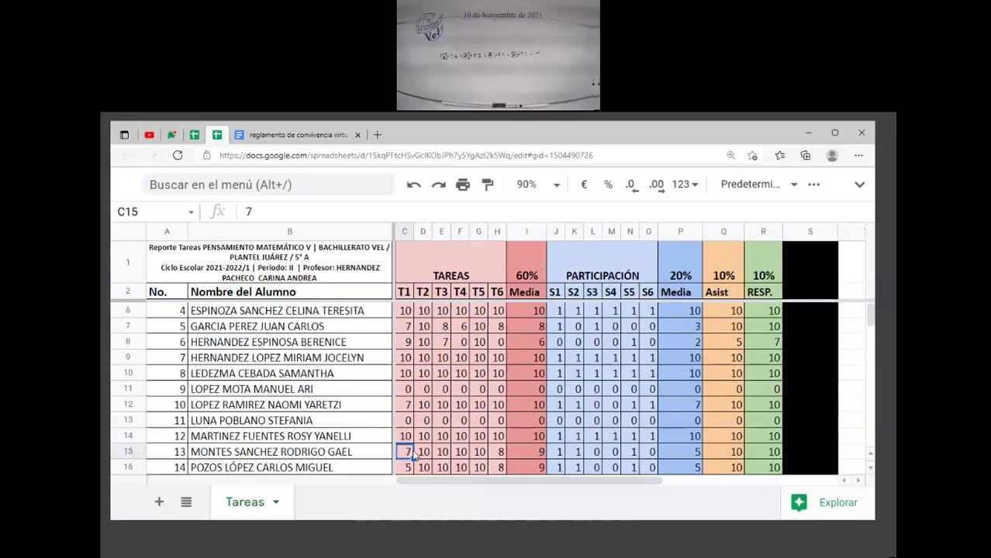
pyautogui.press('Down')
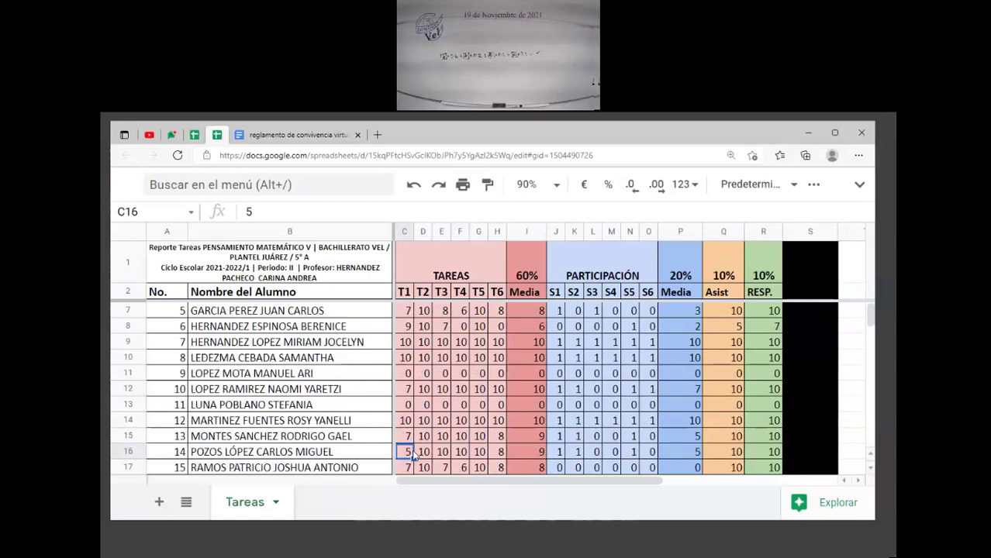
pyautogui.press('Down')
pyautogui.press('Down')
pyautogui.press('Right')
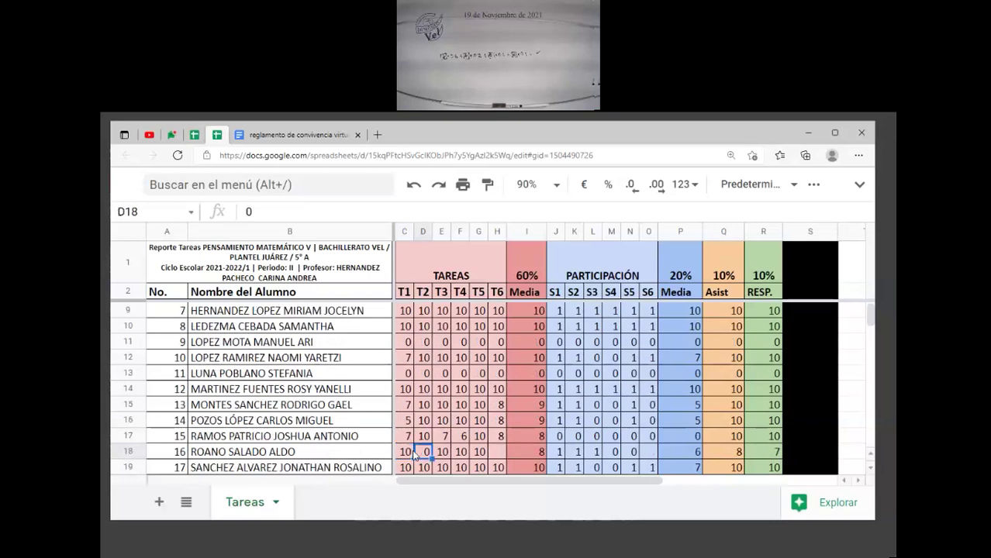
pyautogui.write('8')
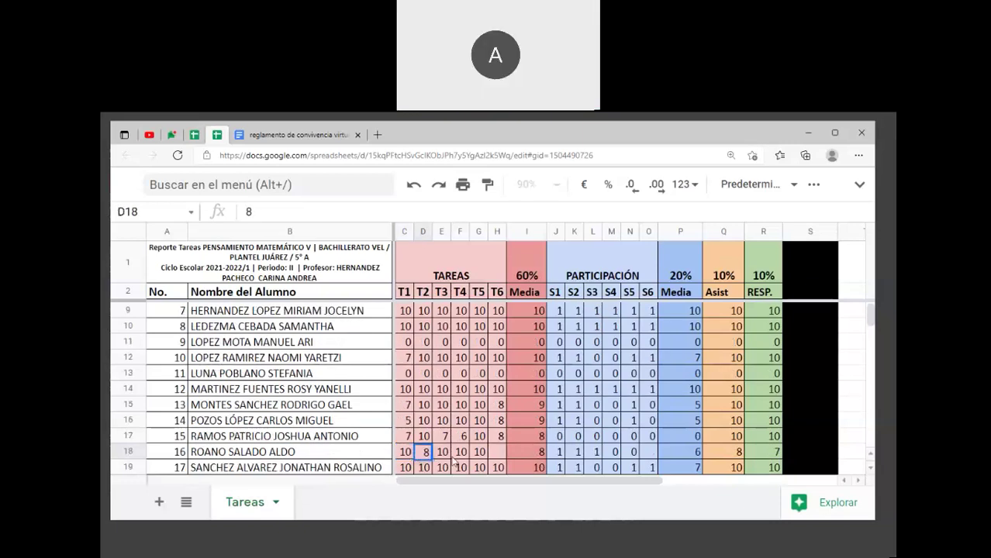
pyautogui.click(535, 456)
# Step: Examine the homework average, participation marks and average, and attendance grade of the student in row 18
pyautogui.click(586, 455)
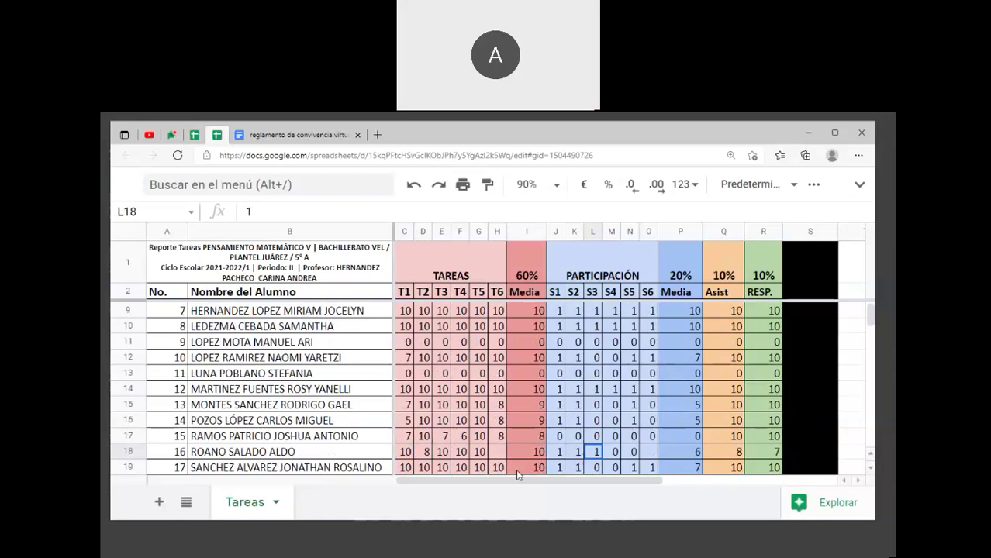
pyautogui.click(521, 455)
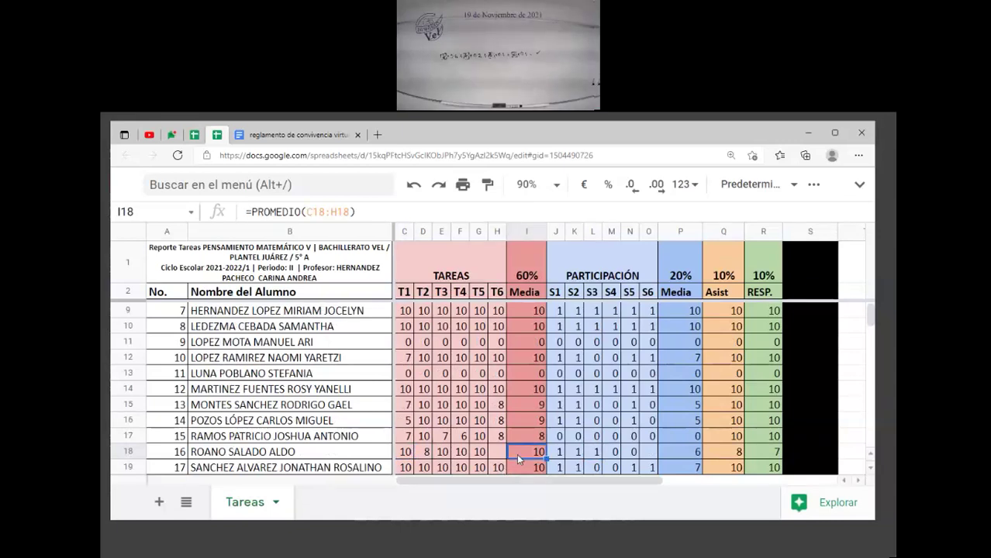
pyautogui.click(690, 454)
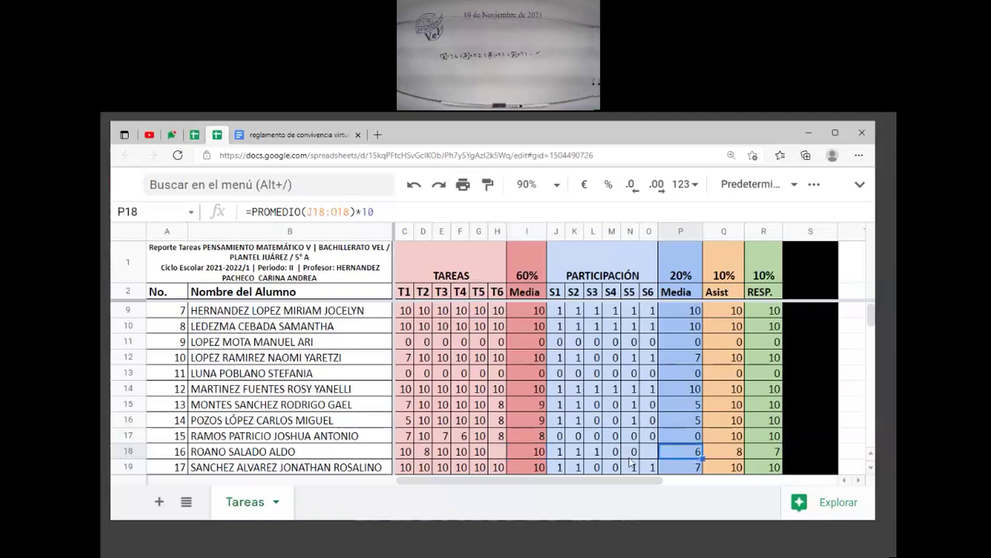
pyautogui.press('Left')
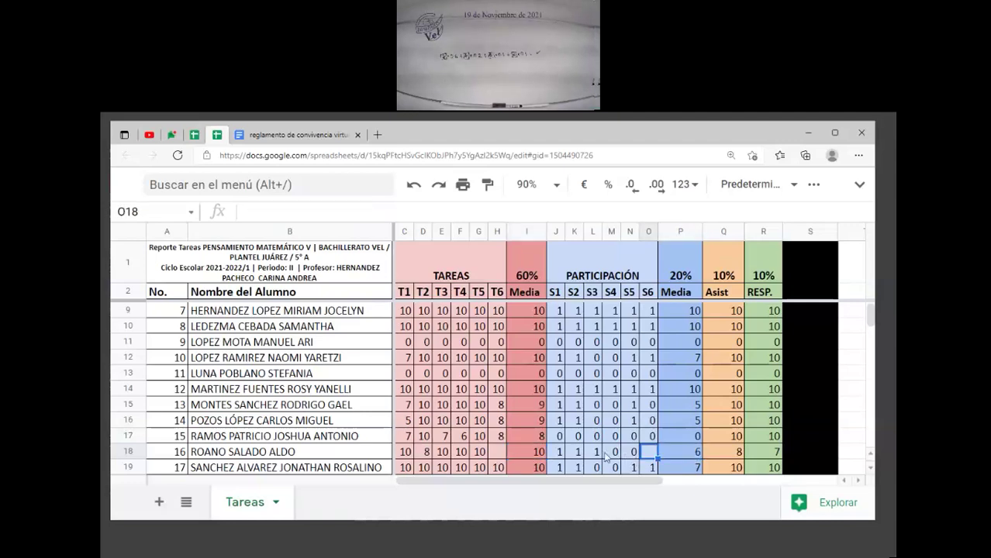
pyautogui.press('Left')
pyautogui.press('Left')
pyautogui.press('Right')
pyautogui.press('Left')
pyautogui.press('Right')
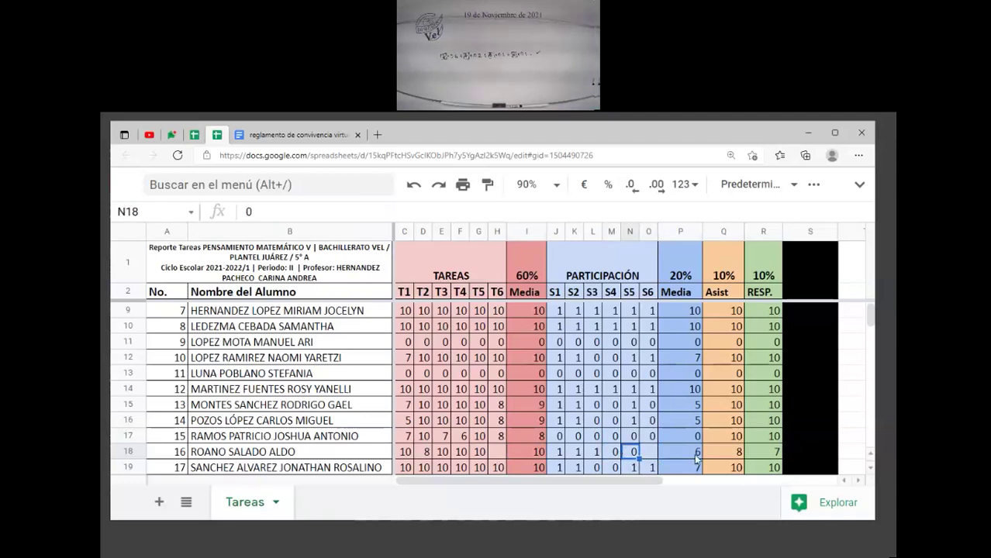
pyautogui.click(671, 457)
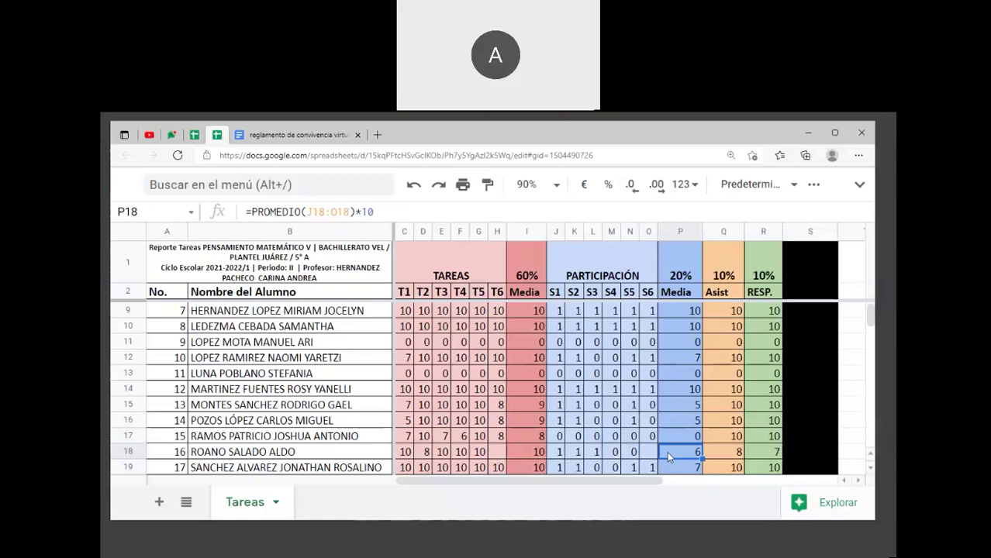
pyautogui.press('Right')
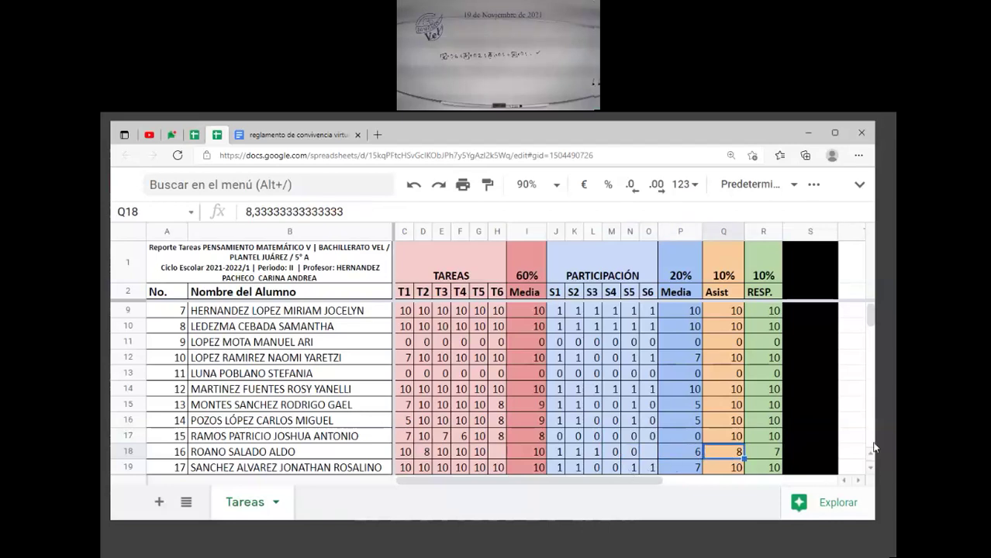
# Step: Check the session 5 attendance mark in row 46, then return to the same student's attendance grade in row 18
pyautogui.scroll(-7, 870, 475)
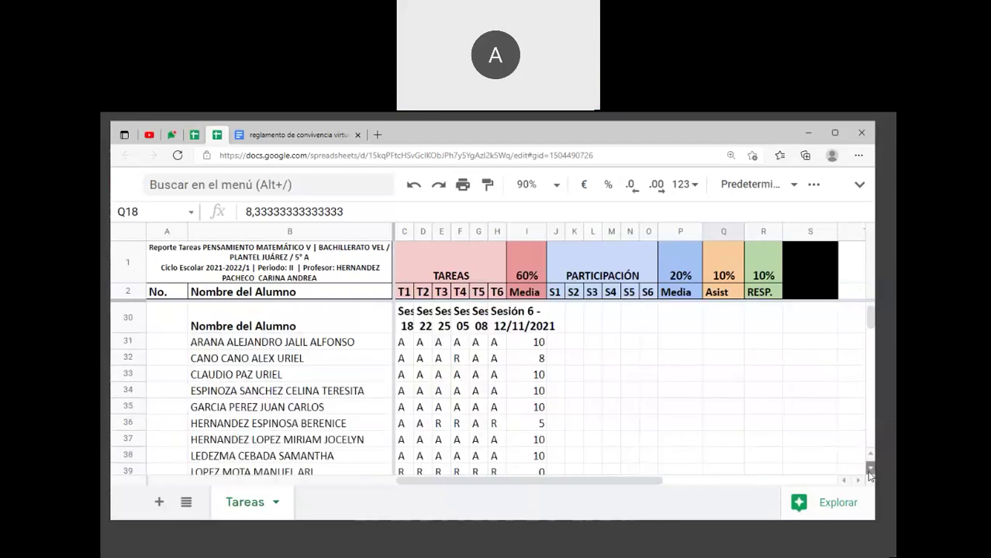
pyautogui.scroll(-3, 870, 475)
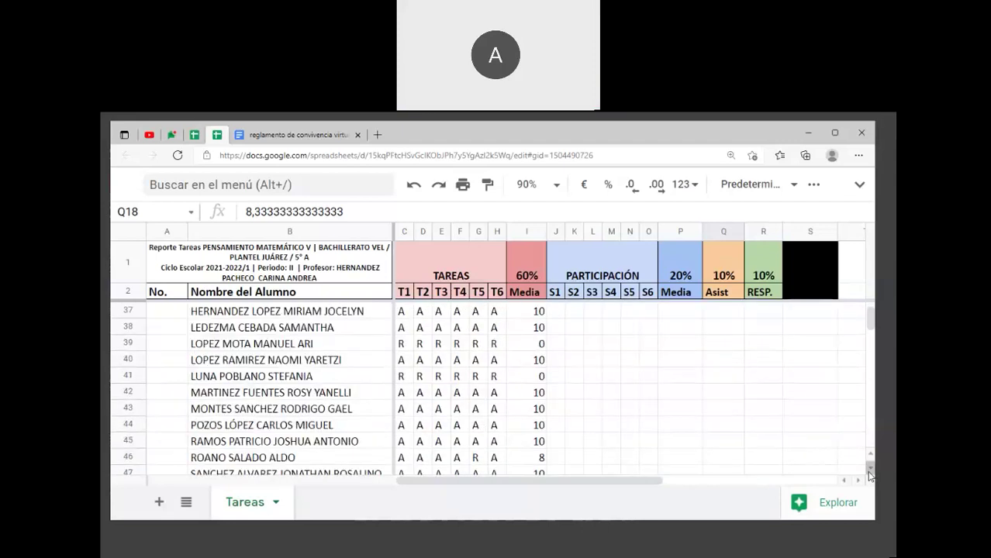
pyautogui.click(477, 459)
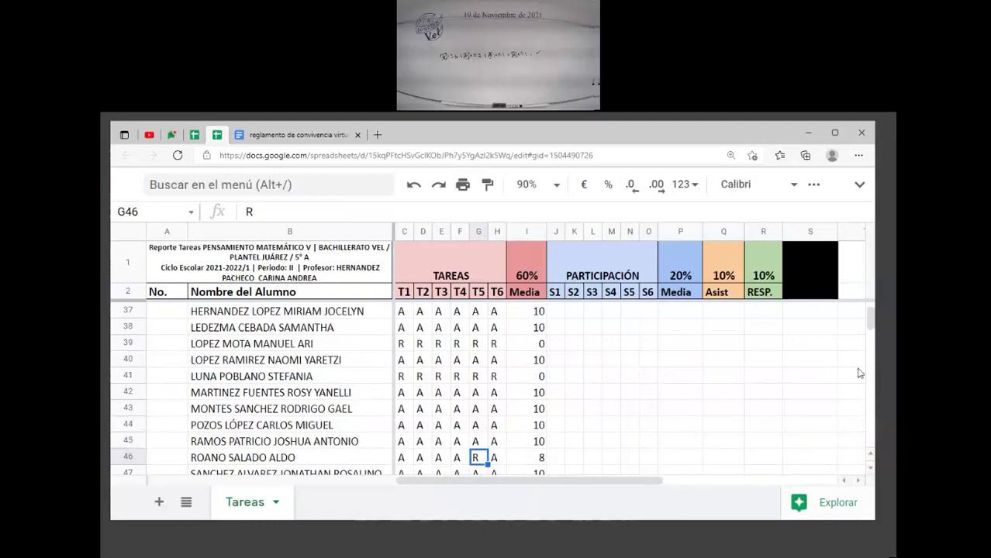
pyautogui.moveTo(870, 319); pyautogui.dragTo(870, 307)
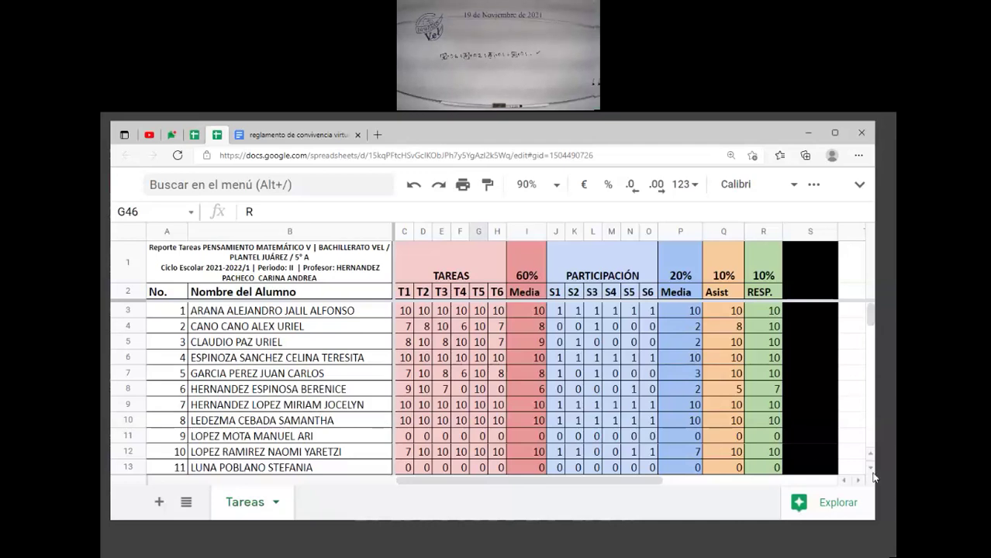
pyautogui.scroll(-2, 870, 466)
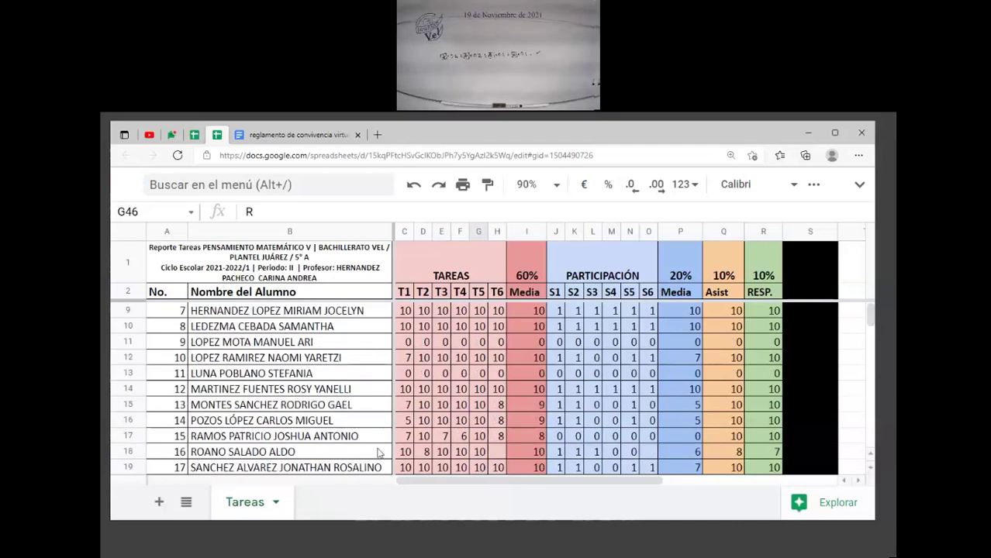
pyautogui.click(733, 453)
# Step: Go back to the attendance table and follow the session 5 column down to the mark in row 46
pyautogui.scroll(-1, 870, 467)
pyautogui.scroll(-6, 870, 466)
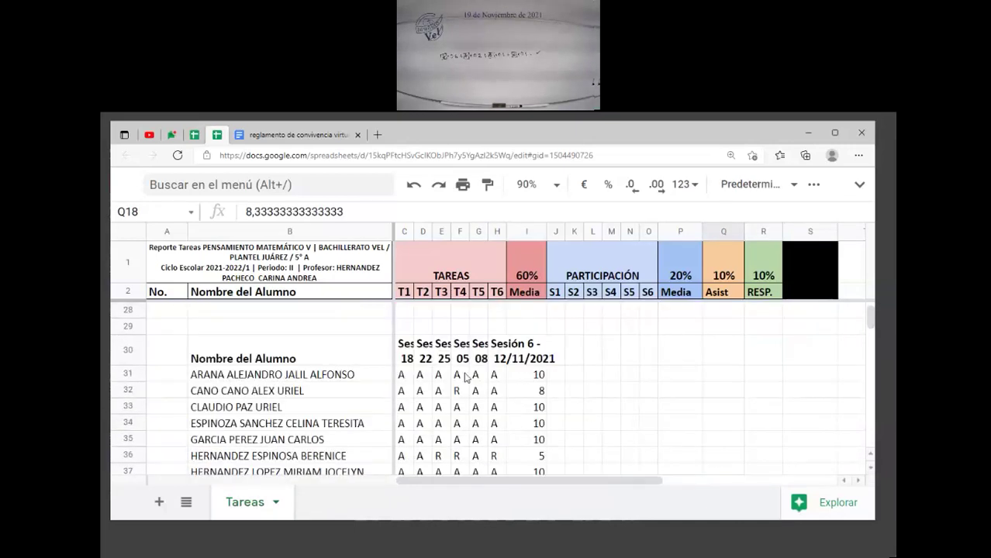
pyautogui.click(483, 472)
pyautogui.press('Down')
pyautogui.press('Down')
pyautogui.press('Down')
pyautogui.press('Down')
pyautogui.press('Down')
pyautogui.press('Down')
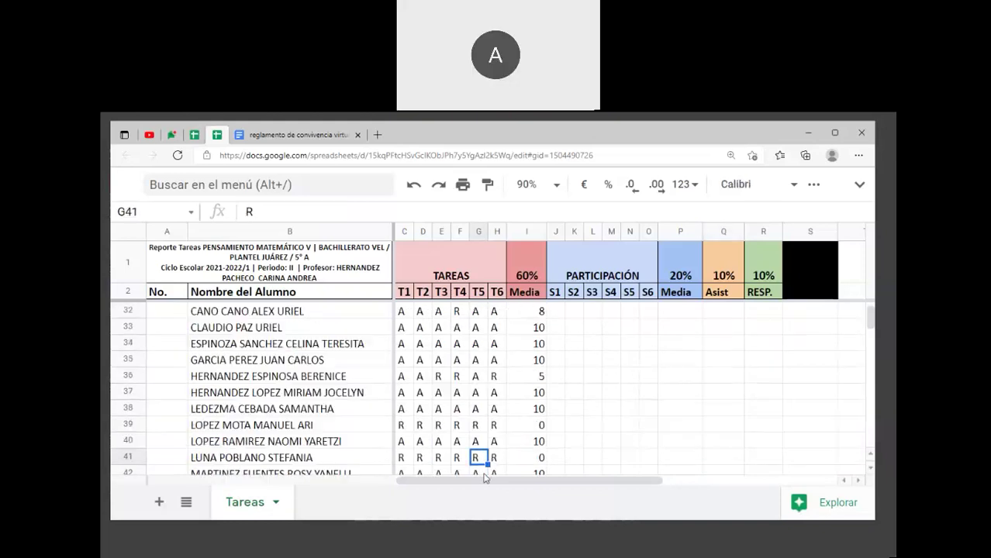
pyautogui.press('Down')
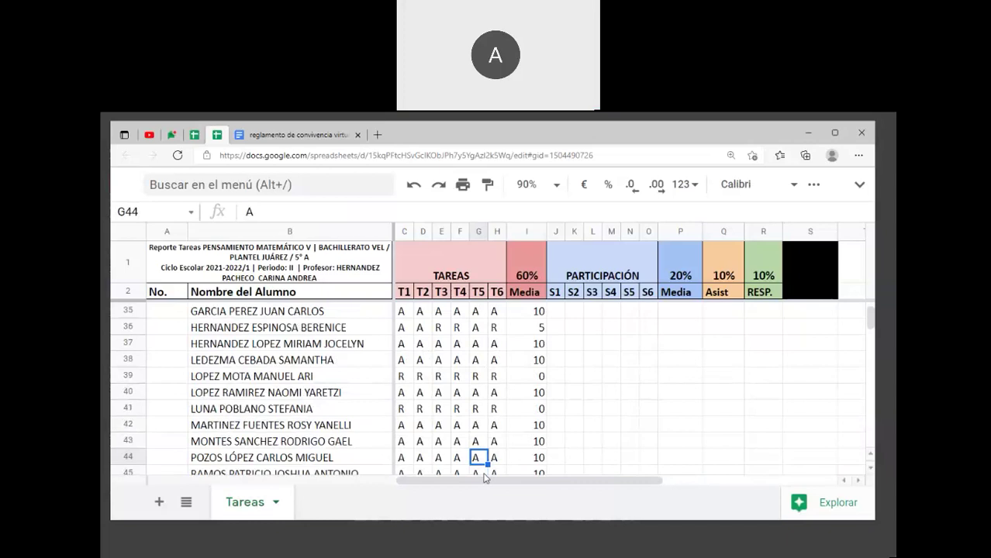
pyautogui.press('Down')
pyautogui.press('Down')
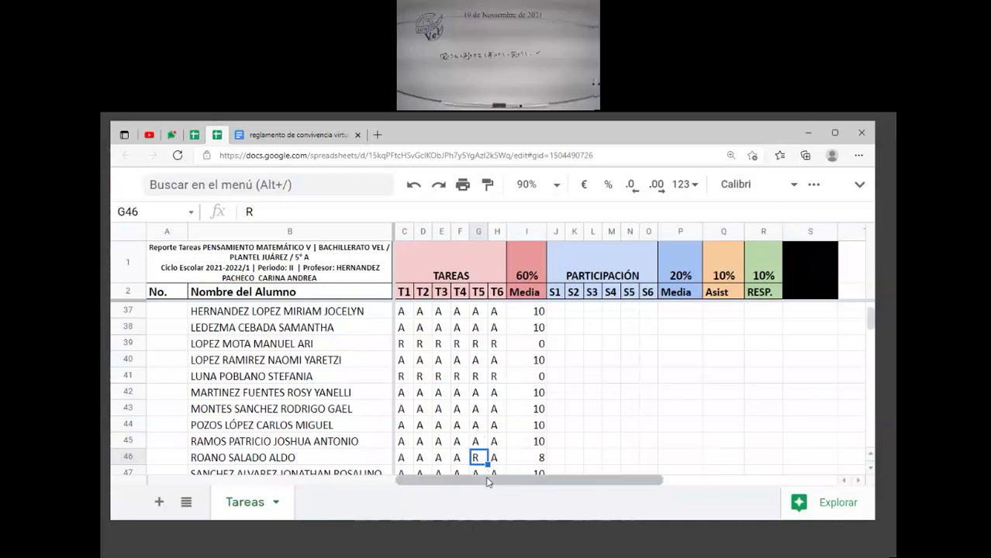
# Step: Check the session 5 and session 6 dates in the attendance table header in row 30
pyautogui.press('Up')
pyautogui.press('Down')
pyautogui.press('Down')
pyautogui.press('Up')
pyautogui.press('Up')
pyautogui.press('Up')
pyautogui.press('Up')
pyautogui.press('Up')
pyautogui.press('Up')
pyautogui.press('Up')
pyautogui.press('Up')
pyautogui.press('Up')
pyautogui.press('Up')
pyautogui.press('Up')
pyautogui.press('Up')
pyautogui.press('Up')
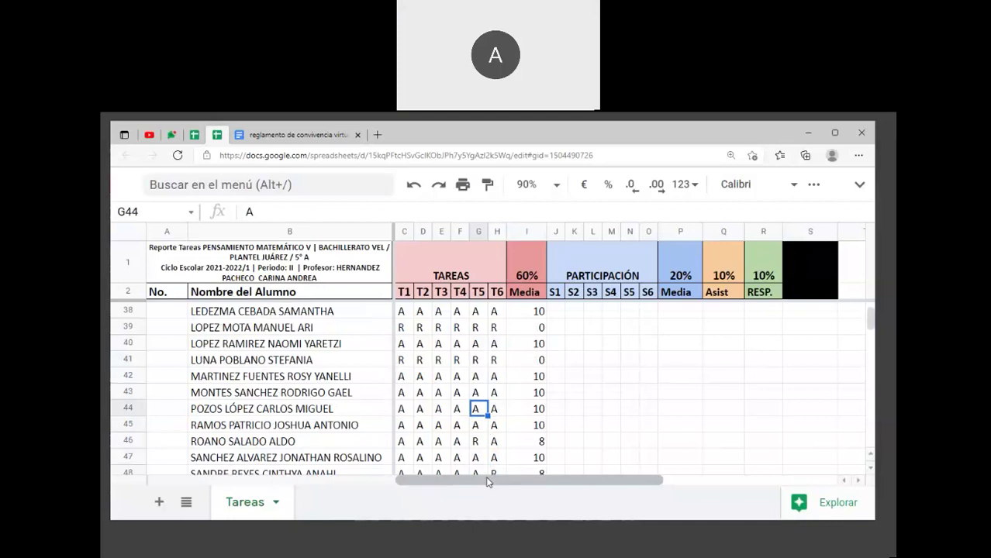
pyautogui.press('Up')
pyautogui.press('Up')
pyautogui.press('Up')
pyautogui.press('Up')
pyautogui.press('Up')
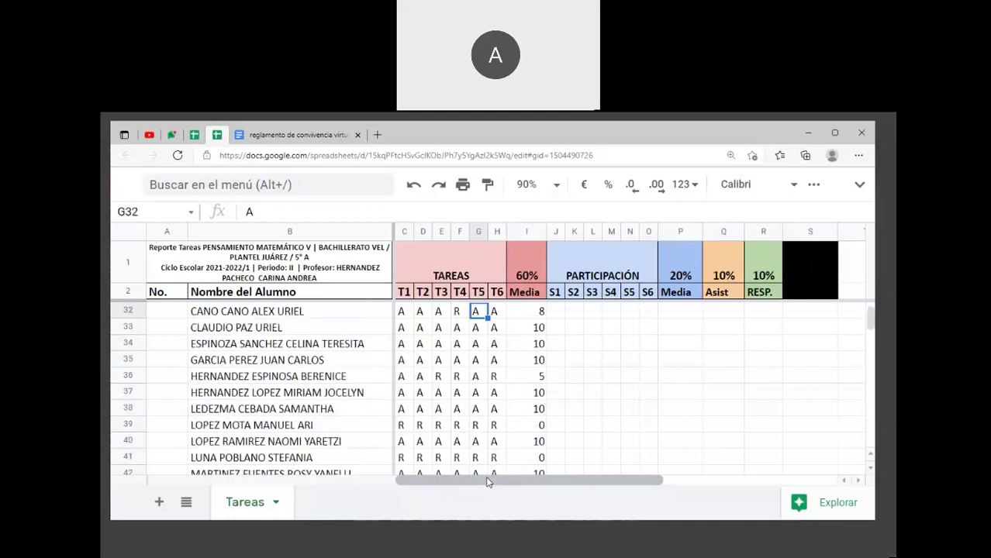
pyautogui.press('Down')
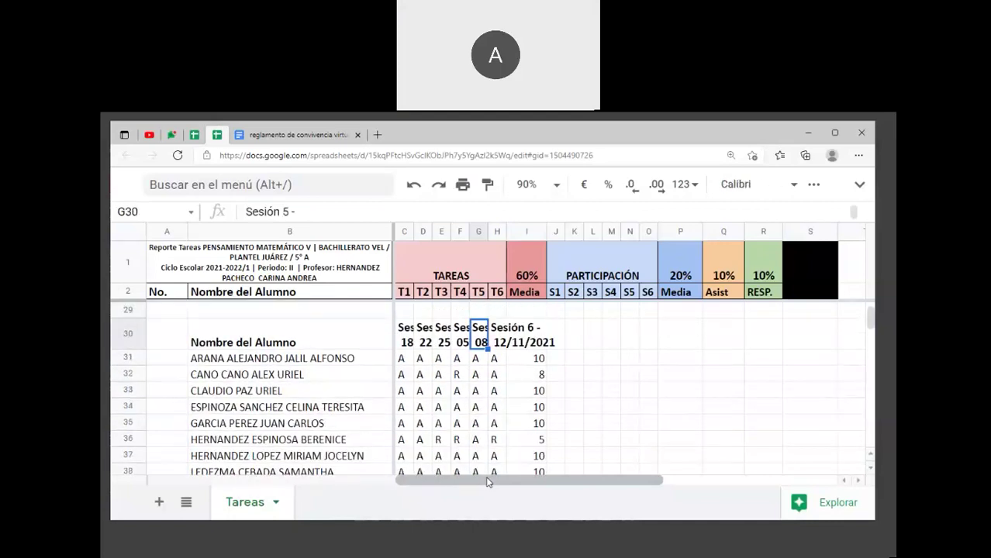
pyautogui.press('Right')
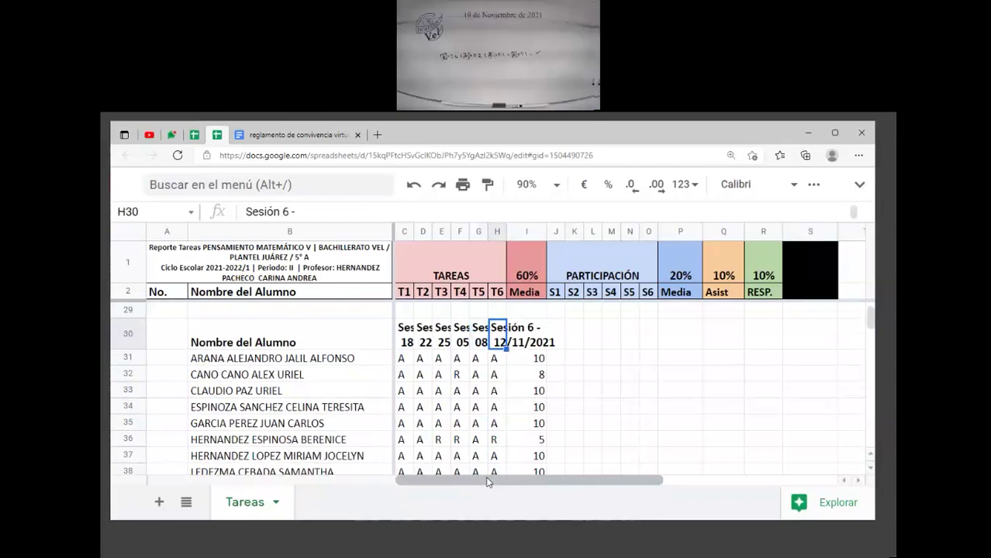
pyautogui.press('Left')
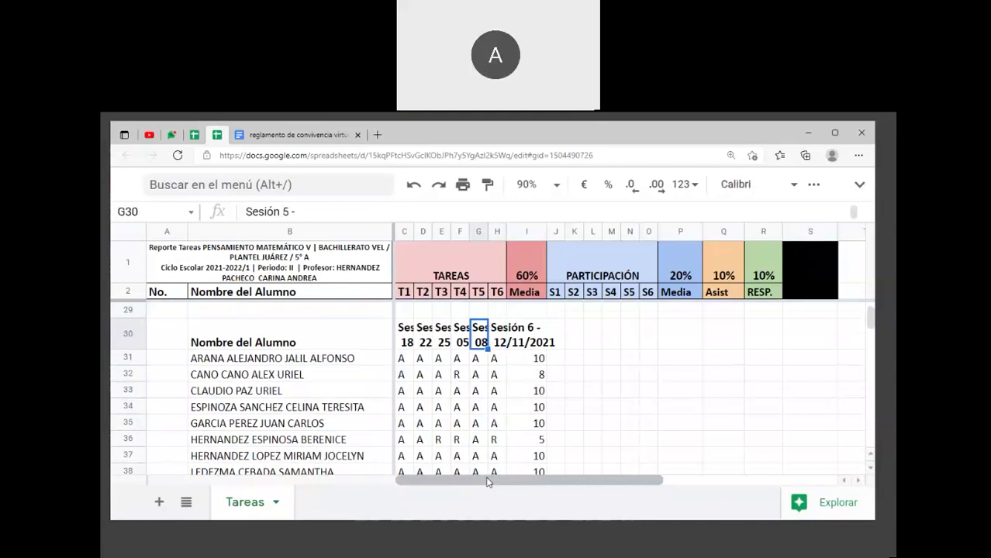
# Step: Review the session 5 attendance marks from row 31 down to row 40
pyautogui.press('Down')
pyautogui.press('Down')
pyautogui.press('Down')
pyautogui.press('Down')
pyautogui.press('Down')
pyautogui.press('Down')
pyautogui.press('Down')
pyautogui.press('Down')
pyautogui.press('Down')
pyautogui.press('Down')
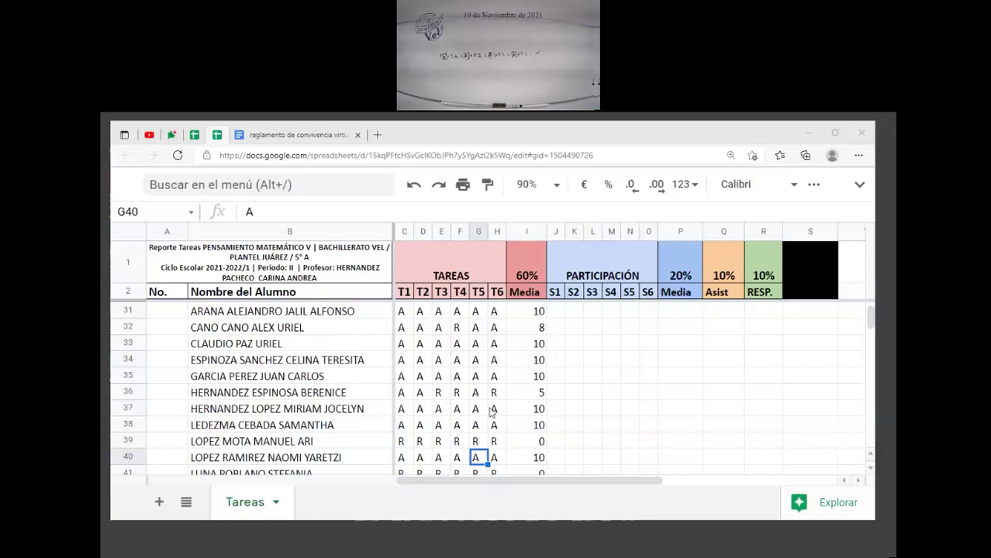
# Step: Return to the grade table and review the homework average, participation average and attendance grade in row 18
pyautogui.click(459, 392)
pyautogui.press('Up')
pyautogui.press('Up')
pyautogui.press('Up')
pyautogui.press('Up')
pyautogui.press('Up')
pyautogui.press('Up')
pyautogui.press('Up')
pyautogui.press('Up')
pyautogui.press('Up')
pyautogui.press('Up')
pyautogui.press('Up')
pyautogui.press('Up')
pyautogui.press('Up')
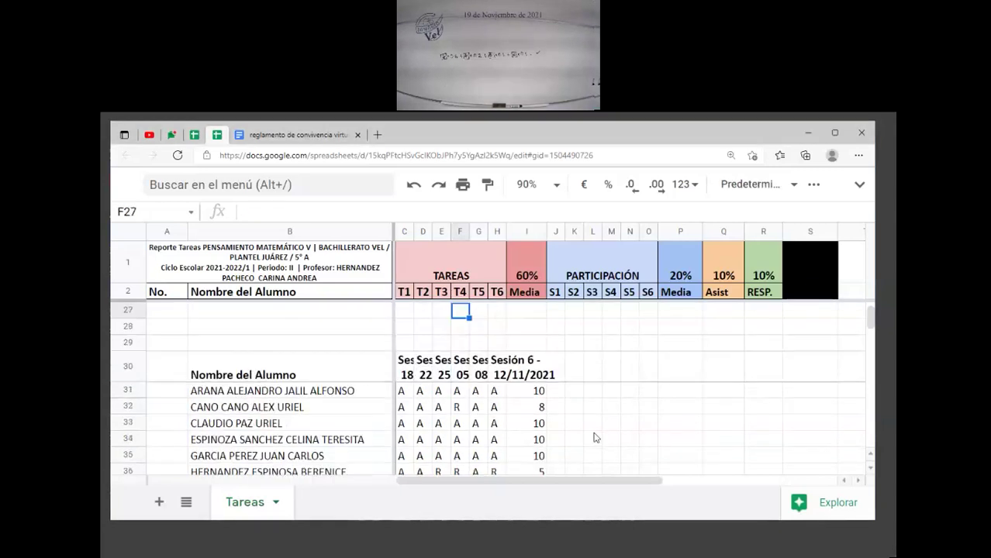
pyautogui.press('Up')
pyautogui.press('Up')
pyautogui.press('Up')
pyautogui.press('Up')
pyautogui.press('Up')
pyautogui.press('Up')
pyautogui.press('Up')
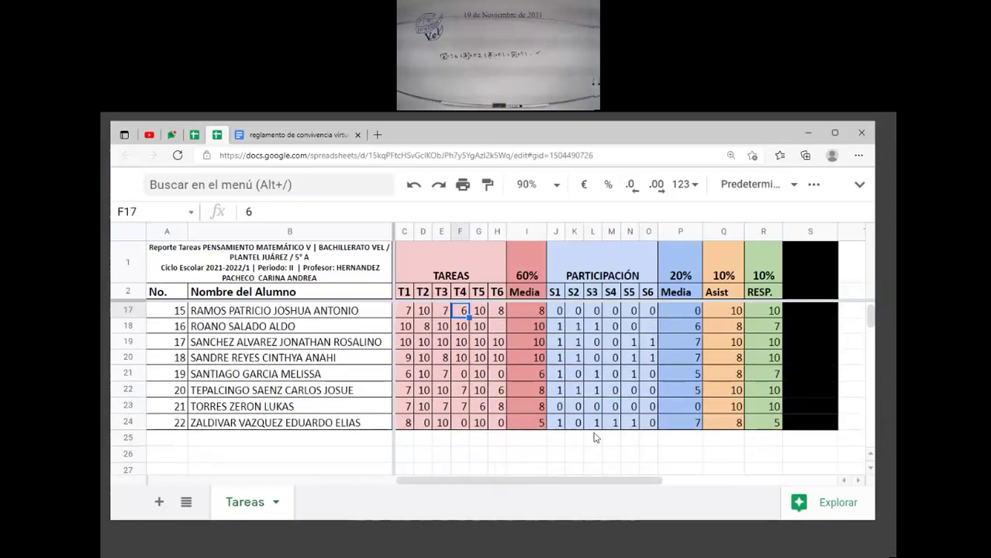
pyautogui.click(522, 345)
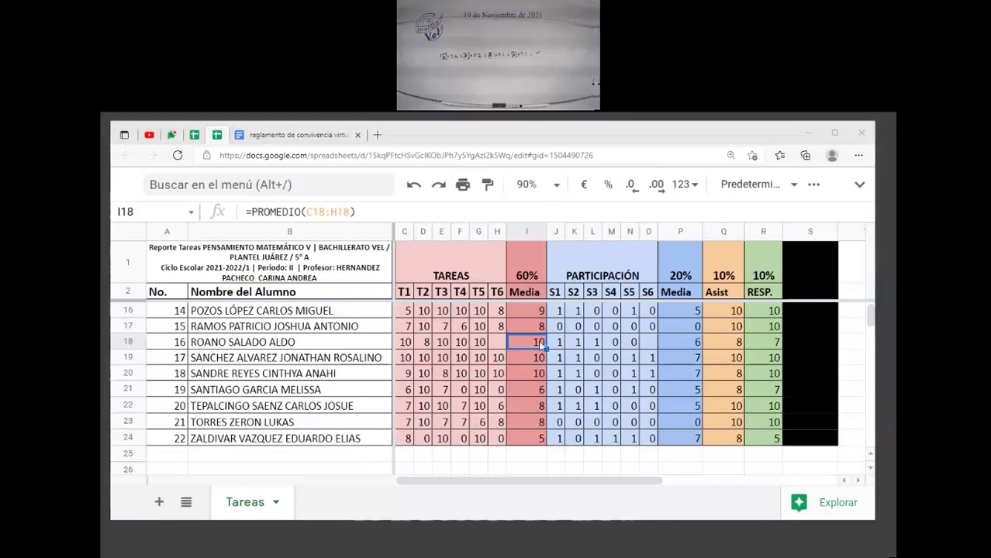
pyautogui.click(695, 344)
pyautogui.click(737, 343)
# Step: Set the RESP. grade of the student in row 18 to 10
pyautogui.click(764, 342)
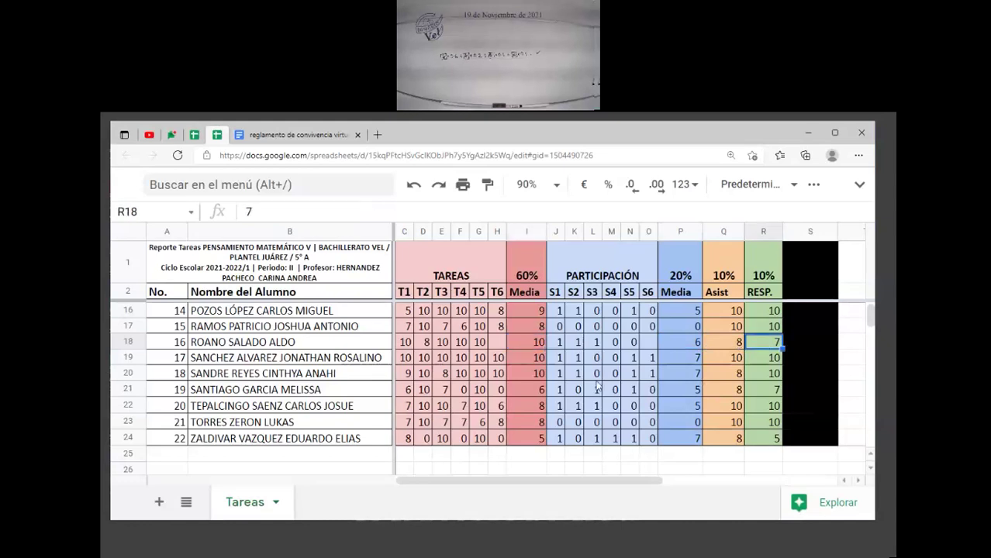
pyautogui.press('Down')
pyautogui.press('Down')
pyautogui.press('Down')
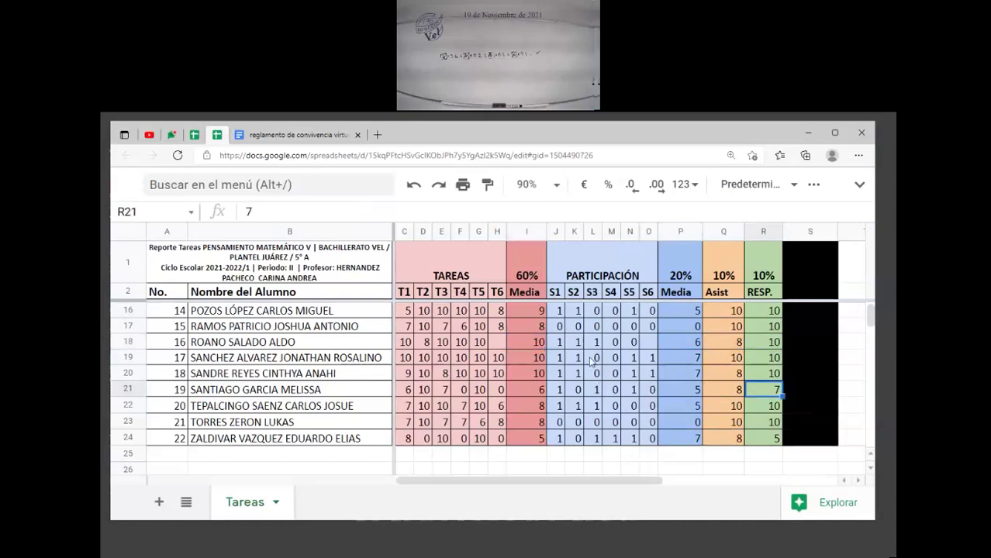
# Step: Examine the T6, RESP. and attendance grades of the student in row 18
pyautogui.click(498, 344)
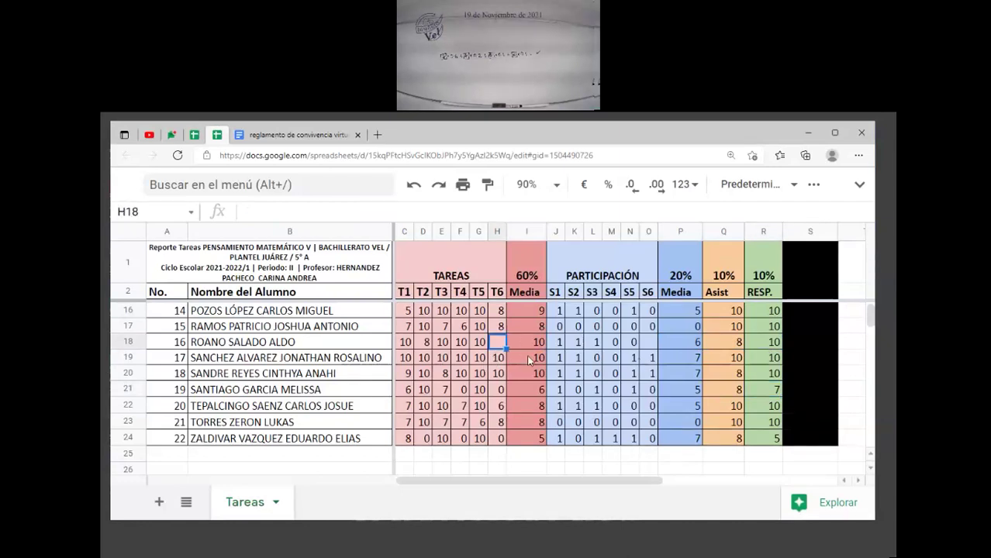
pyautogui.click(759, 342)
pyautogui.click(734, 346)
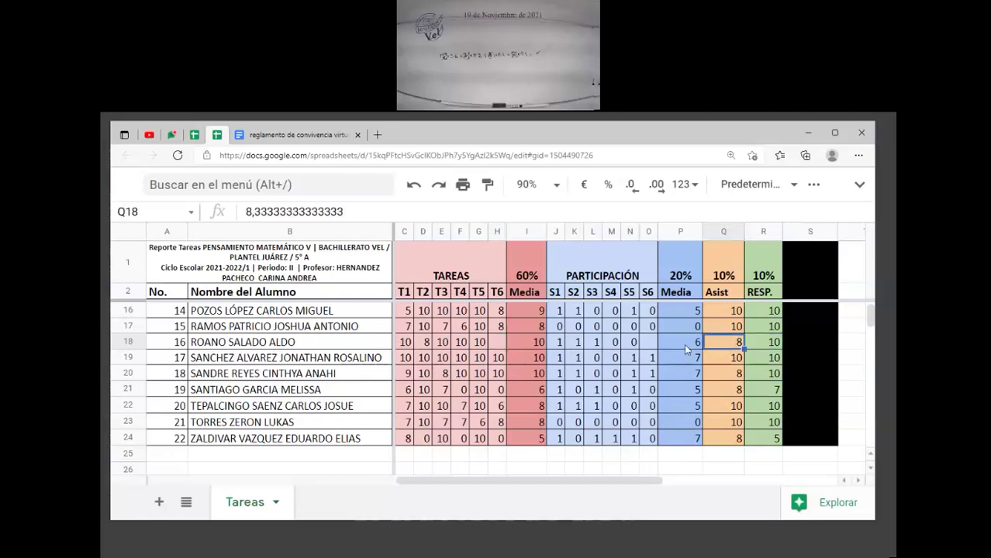
# Step: Review the row 18 student's homework average, participation average, attendance and RESP. grades across to column R
pyautogui.click(692, 346)
pyautogui.press('Right')
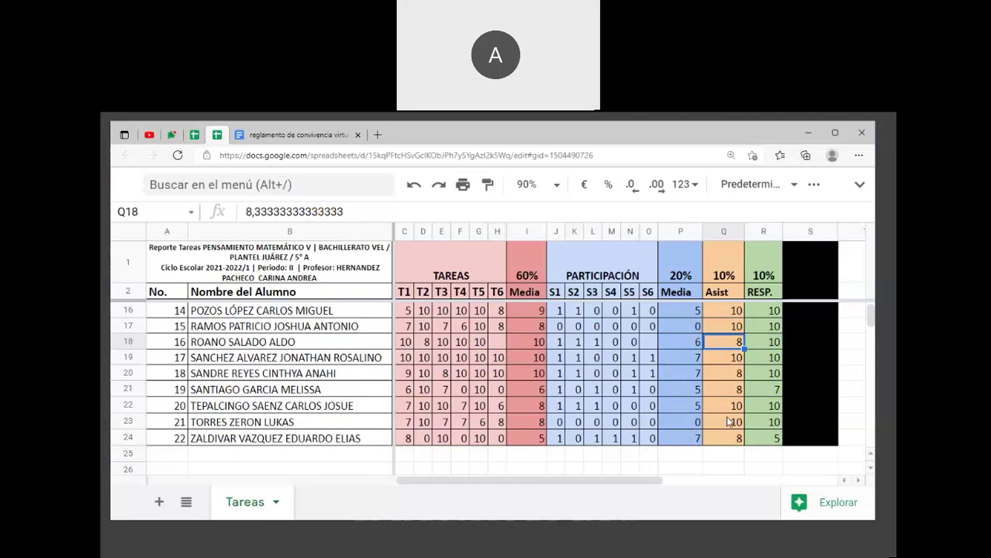
pyautogui.click(764, 327)
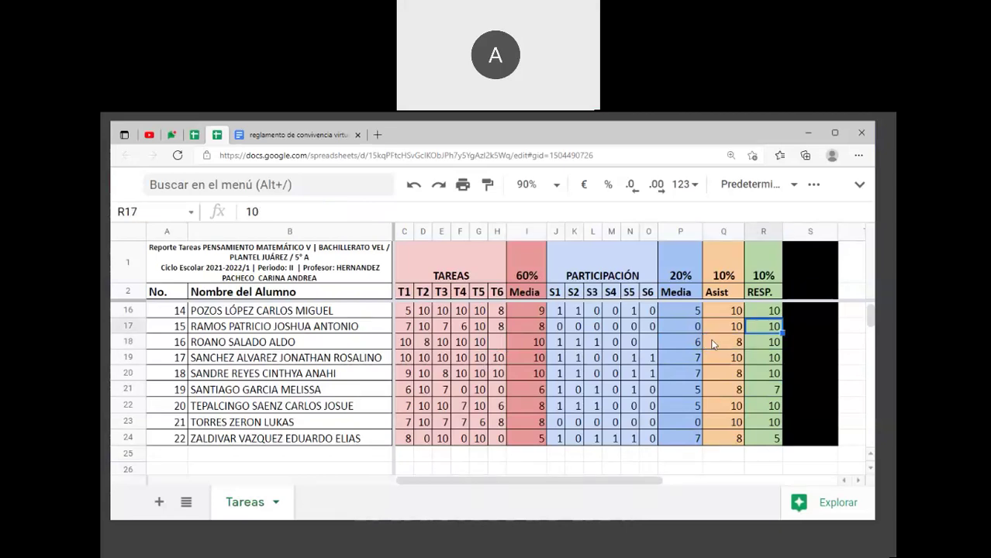
pyautogui.click(522, 343)
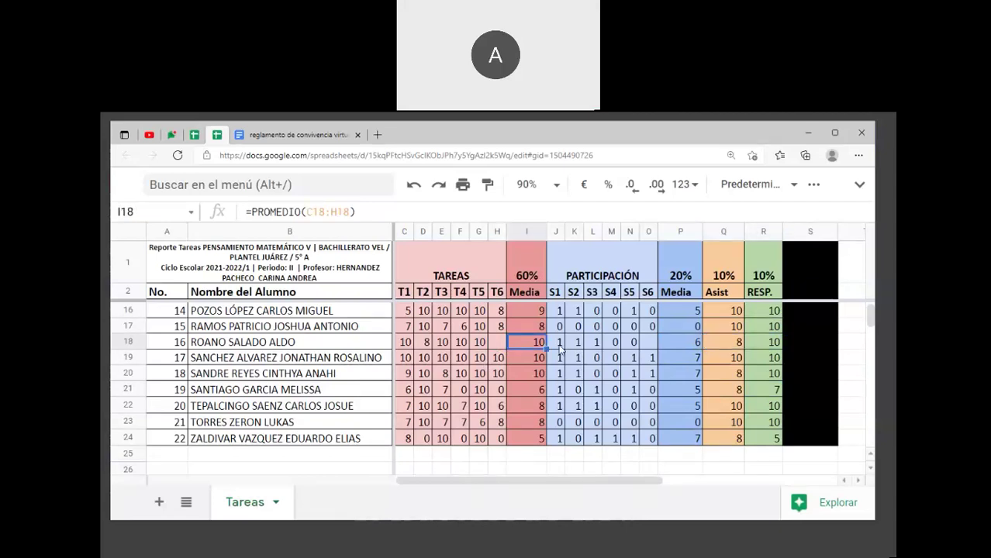
pyautogui.moveTo(539, 346); pyautogui.dragTo(753, 345)
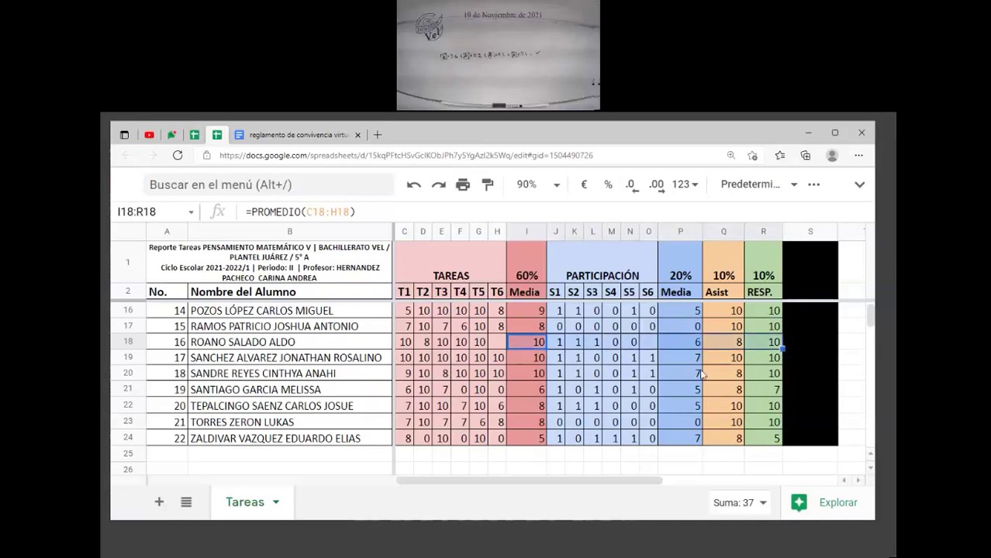
# Step: Examine the full grade record in row 17, including the homework average, participation marks S1 to S6, attendance and RESP. grades
pyautogui.click(518, 326)
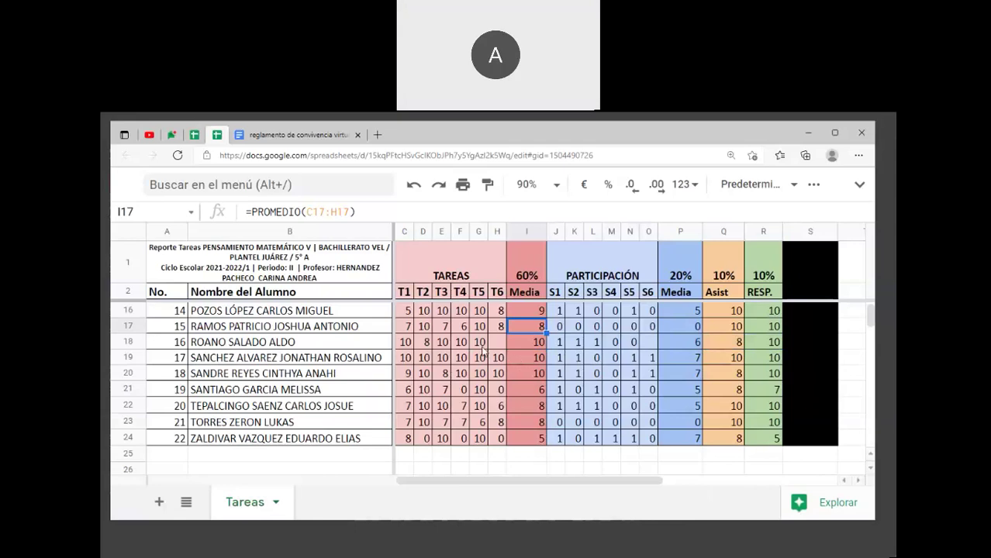
pyautogui.click(497, 342)
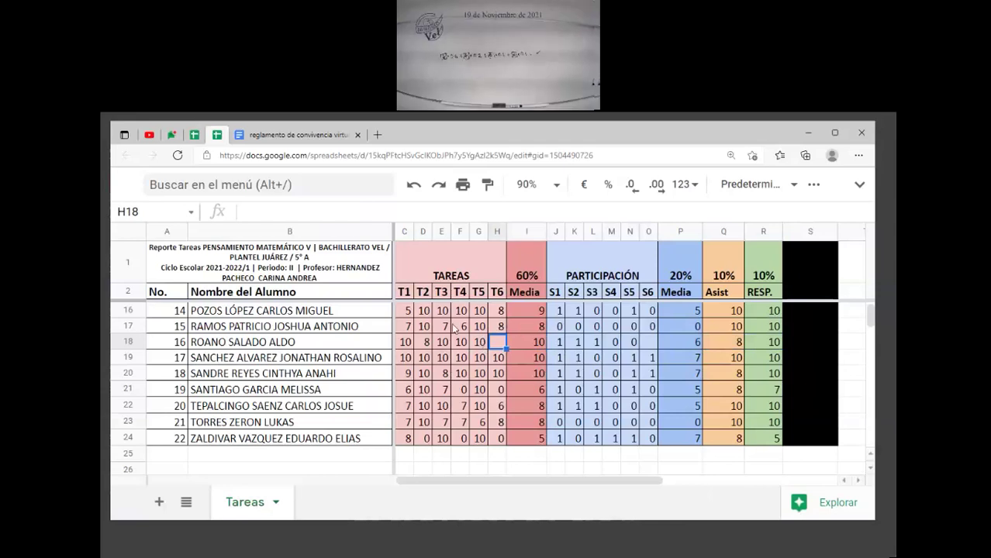
pyautogui.moveTo(408, 327); pyautogui.dragTo(762, 335)
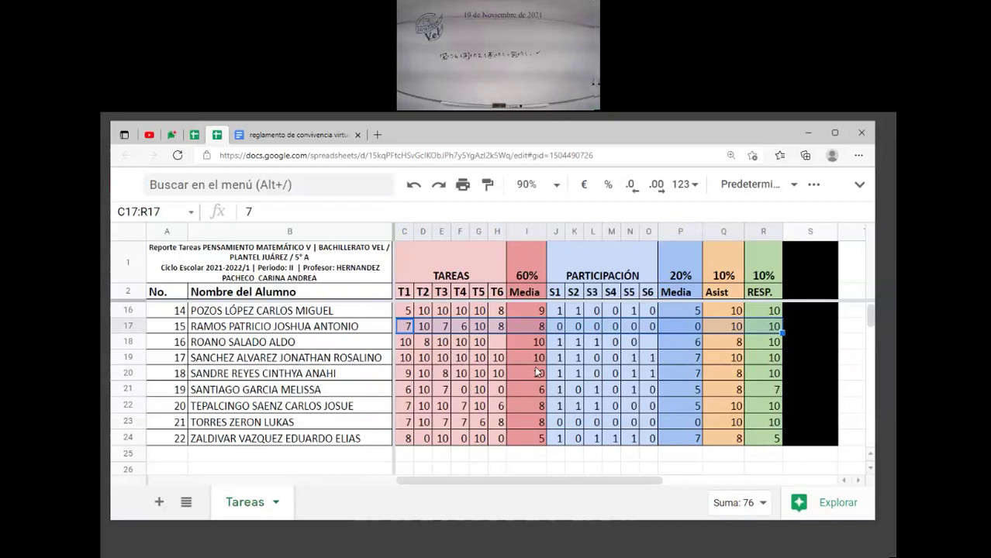
pyautogui.click(533, 328)
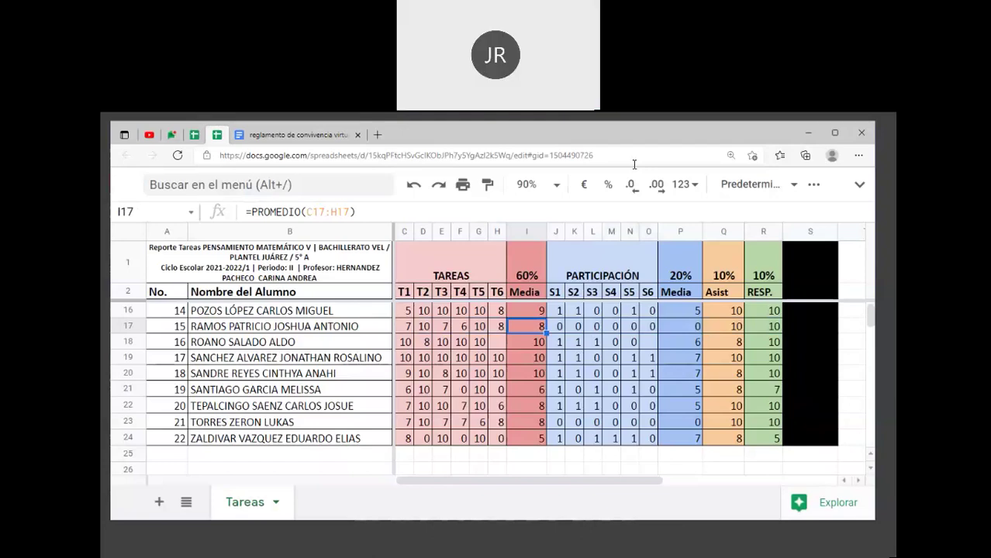
pyautogui.moveTo(555, 332); pyautogui.dragTo(650, 330)
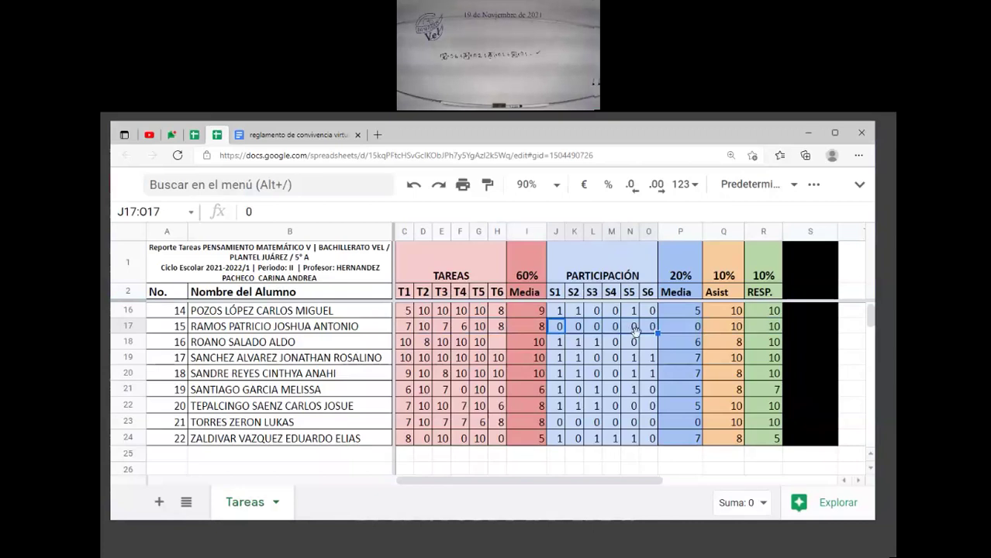
pyautogui.click(716, 328)
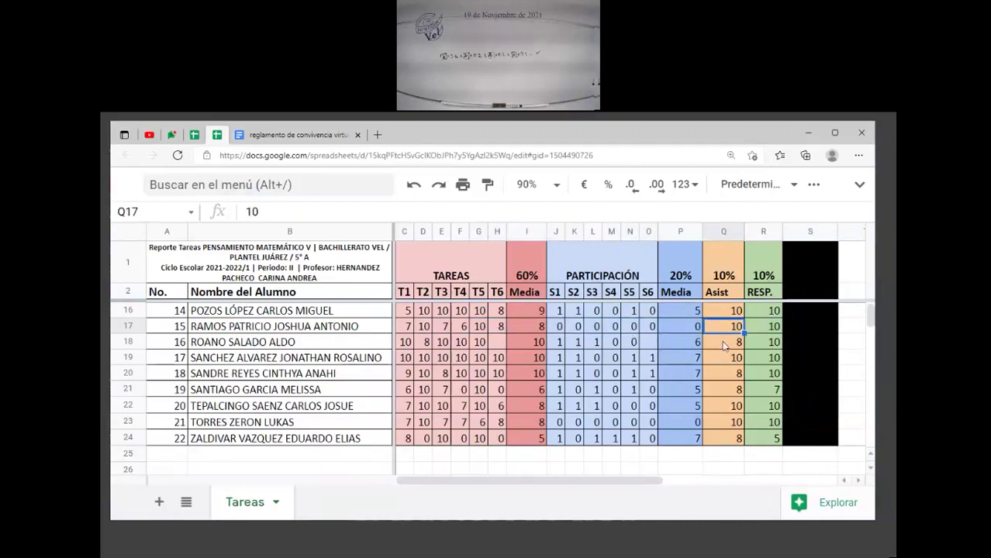
pyautogui.click(772, 329)
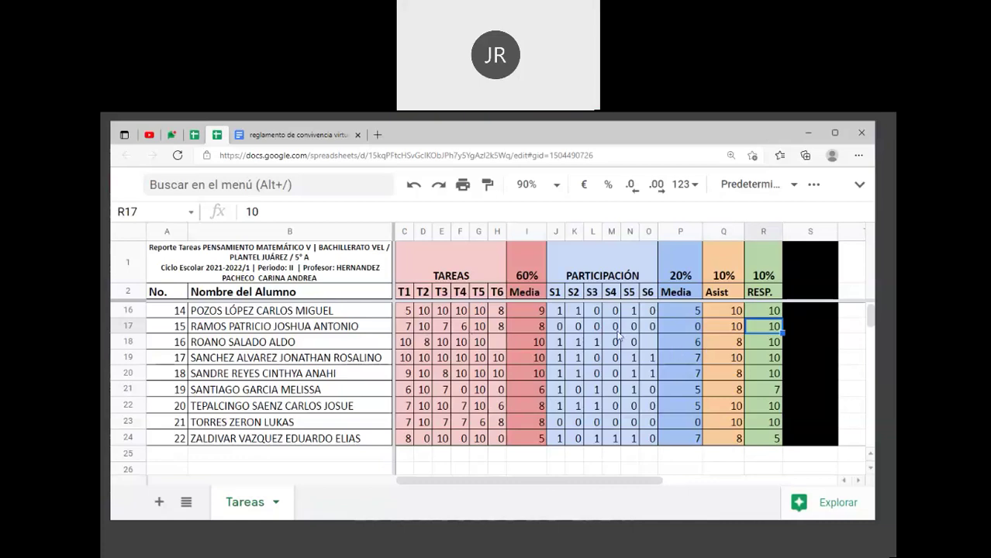
# Step: Go over the four weighted category grades of the student in row 17 once more
pyautogui.click(515, 332)
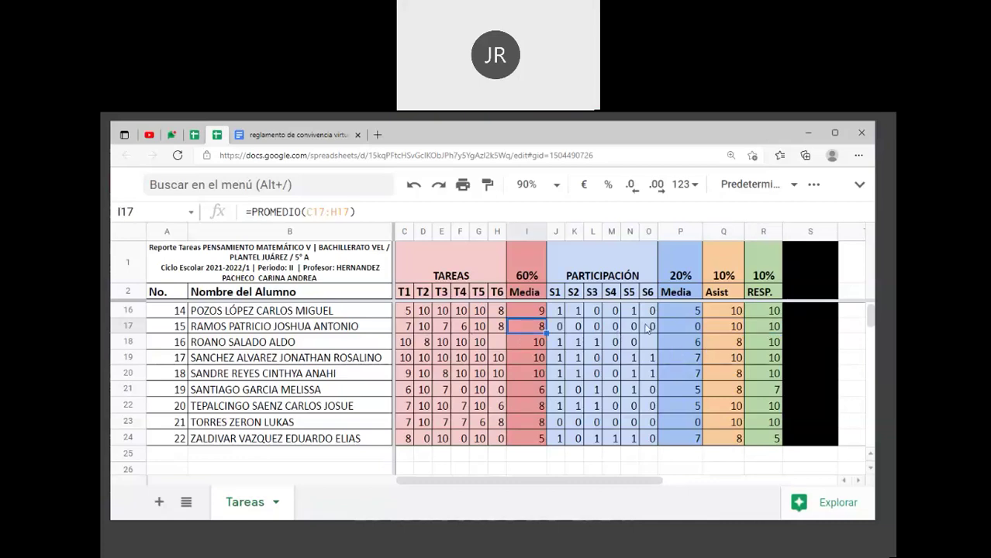
pyautogui.click(682, 328)
pyautogui.click(725, 329)
pyautogui.click(758, 332)
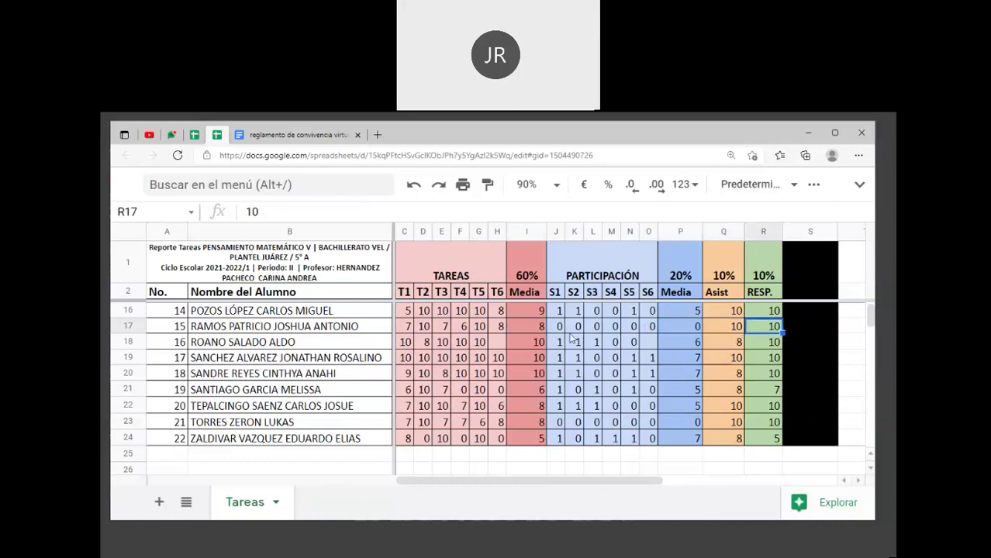
pyautogui.click(535, 327)
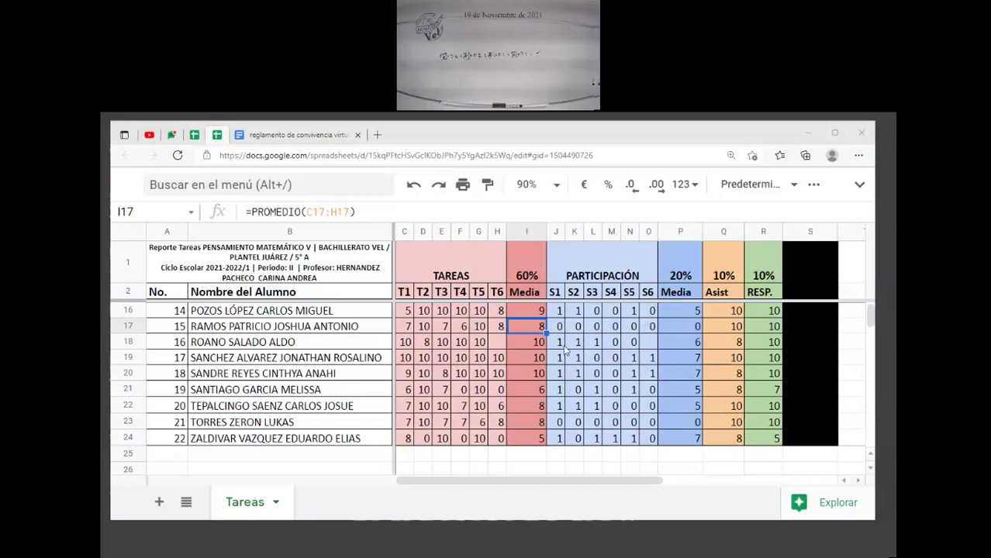
# Step: Review the complete grade record in row 16, from T1 through RESP
pyautogui.click(535, 314)
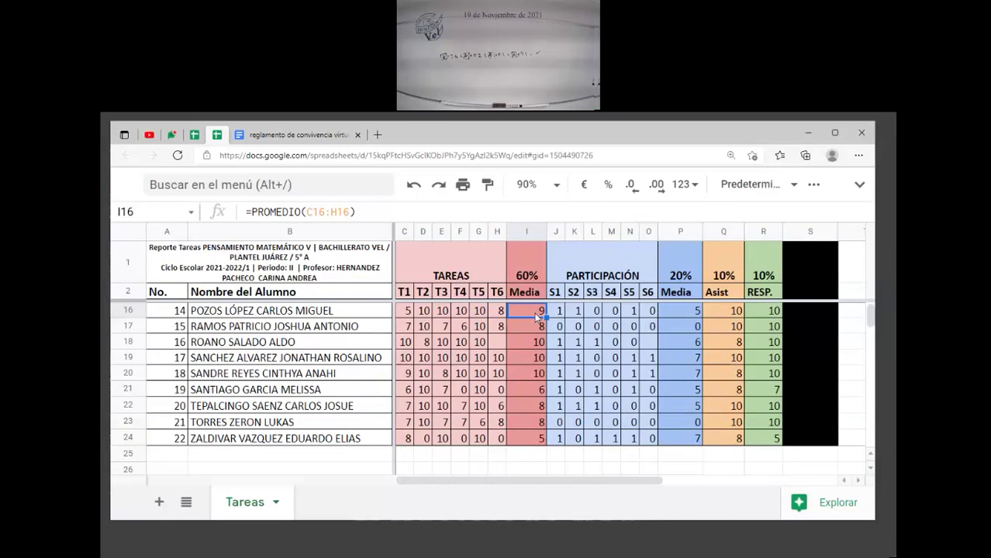
pyautogui.scroll(2, 536, 317)
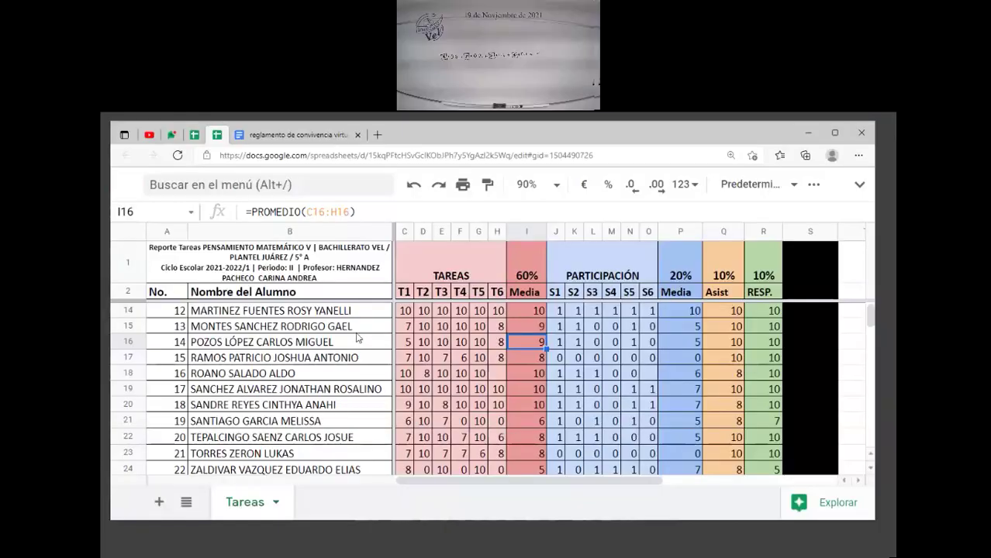
pyautogui.moveTo(408, 342); pyautogui.dragTo(729, 349)
pyautogui.click(424, 366)
pyautogui.moveTo(409, 342); pyautogui.dragTo(759, 348)
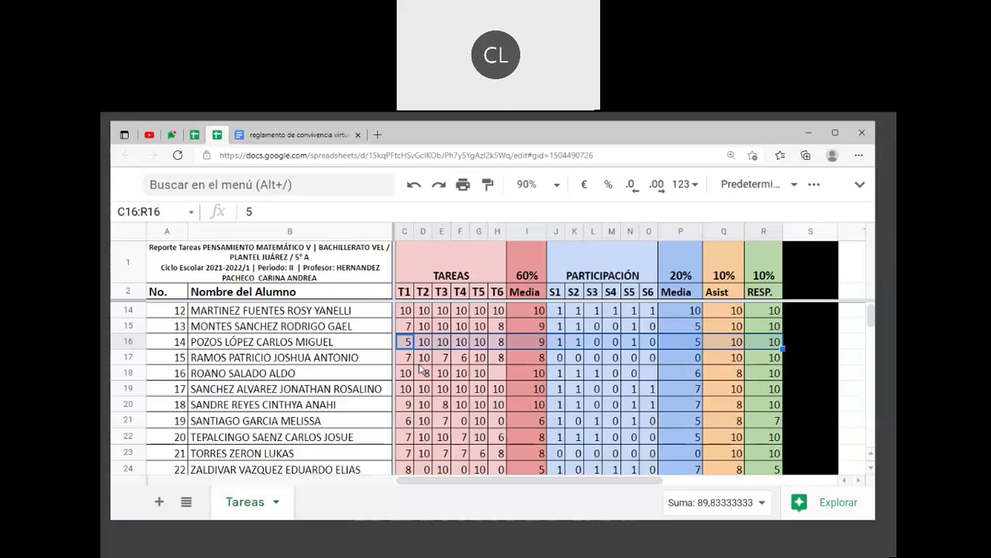
# Step: Check row 16's homework average, participation average, attendance and RESP. grades, and highlight its whole grade range C16:R16
pyautogui.click(528, 346)
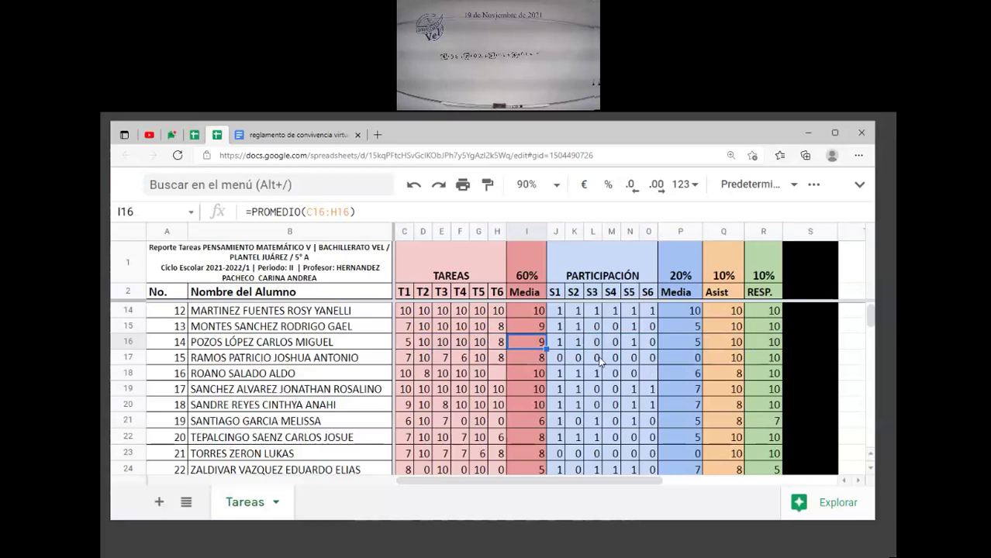
pyautogui.click(698, 346)
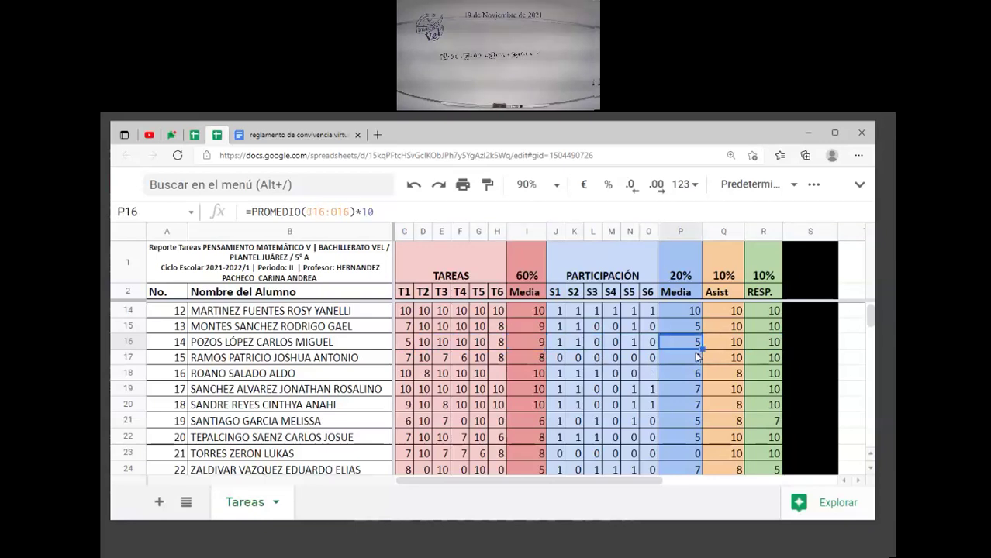
pyautogui.click(739, 345)
pyautogui.click(769, 345)
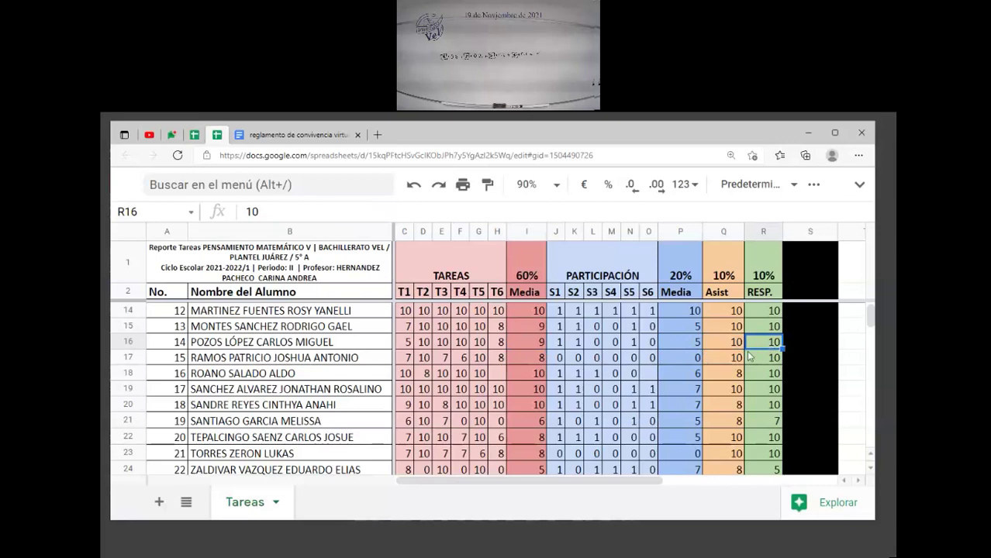
pyautogui.moveTo(404, 344); pyautogui.dragTo(775, 346)
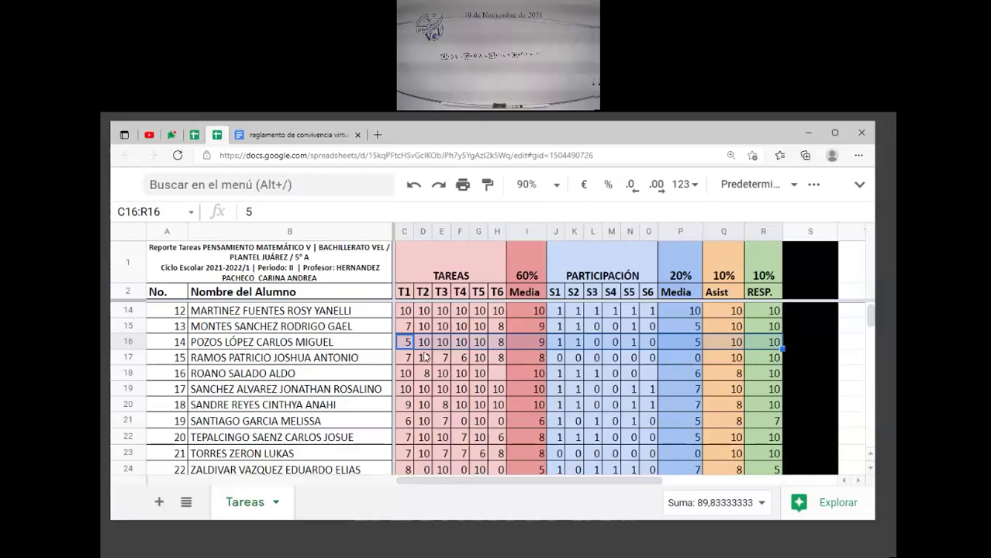
# Step: Highlight the complete grade record in row 15, from T1 through RESP., to review it
pyautogui.press('Up')
pyautogui.hotkey('shift', 'Right')
pyautogui.hotkey('shift', 'Right')
pyautogui.hotkey('shift', 'Right')
pyautogui.hotkey('shift', 'Right')
pyautogui.hotkey('shift', 'Right')
pyautogui.moveTo(574, 334)
pyautogui.mouseDown()
pyautogui.moveTo(787, 324)
pyautogui.moveTo(765, 332)
pyautogui.mouseUp()
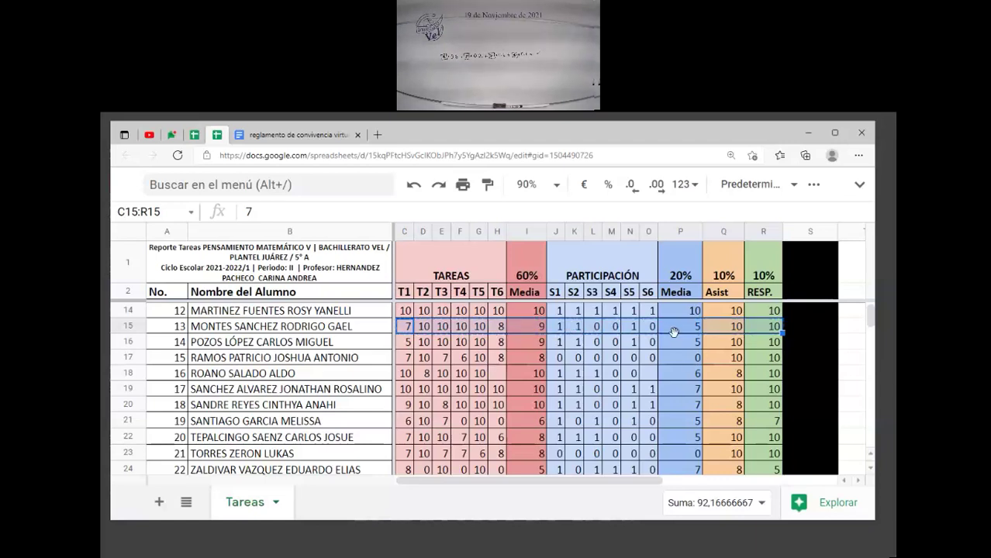
# Step: Compare the homework and participation averages in rows 15 and 16, and check row 15's attendance and RESP. grades
pyautogui.click(531, 342)
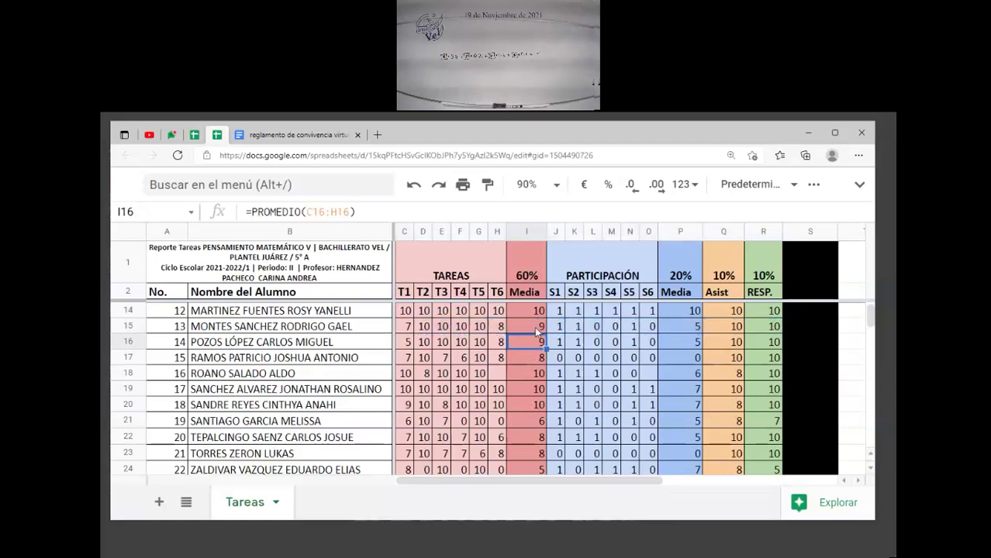
pyautogui.click(681, 342)
pyautogui.click(737, 327)
pyautogui.click(749, 327)
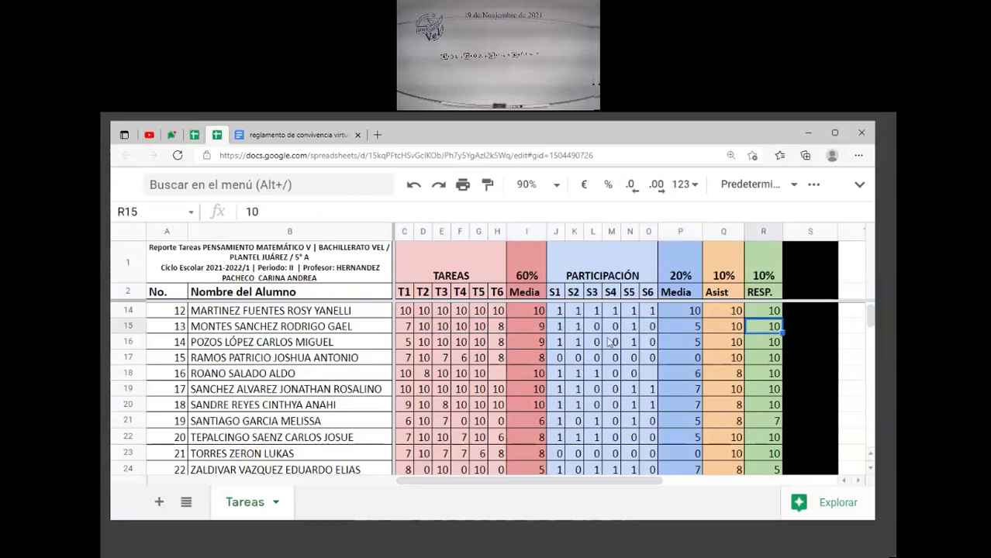
# Step: Review row 14's grades from the homework average through RESP. by highlighting I14:R14
pyautogui.click(533, 312)
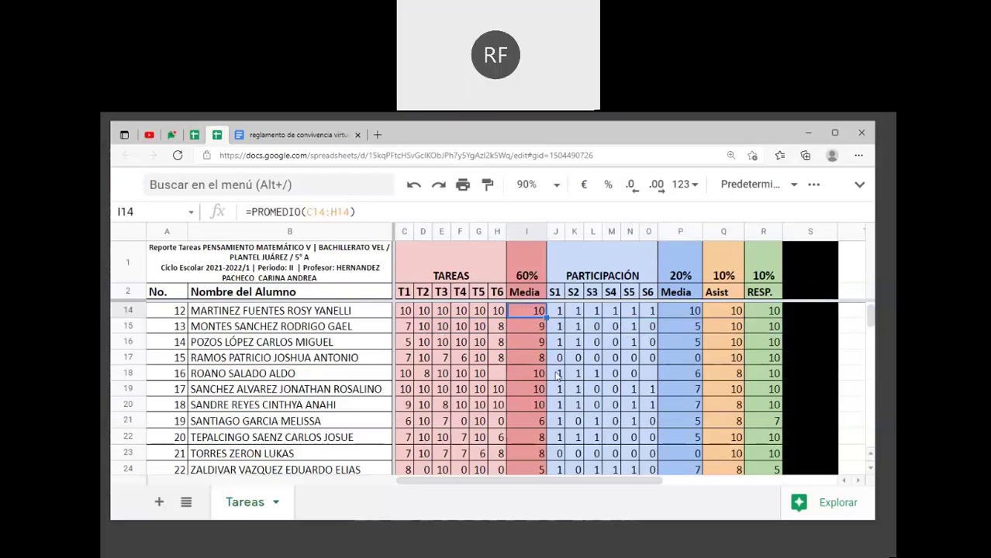
pyautogui.press('Up')
pyautogui.press('Up')
pyautogui.press('Up')
pyautogui.press('Up')
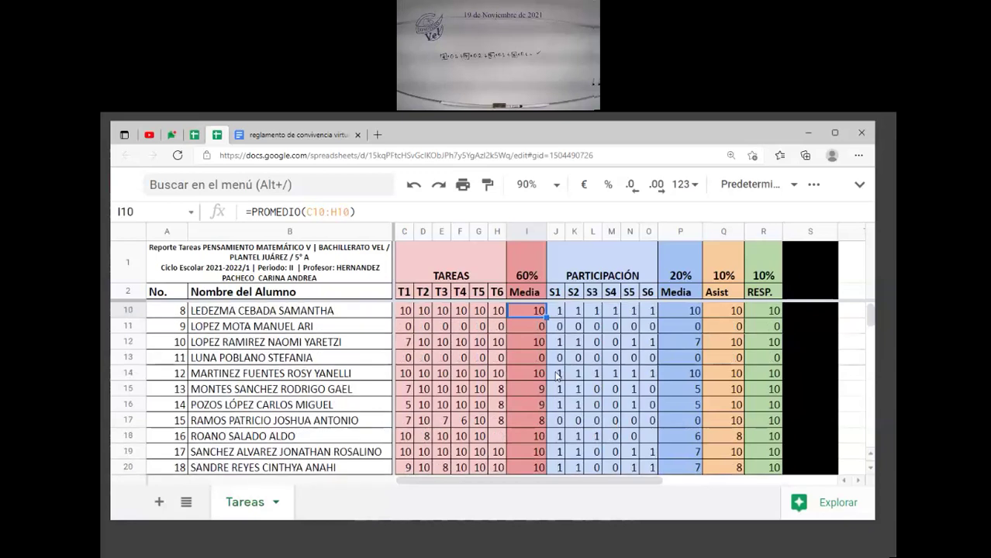
pyautogui.moveTo(542, 375); pyautogui.dragTo(732, 377)
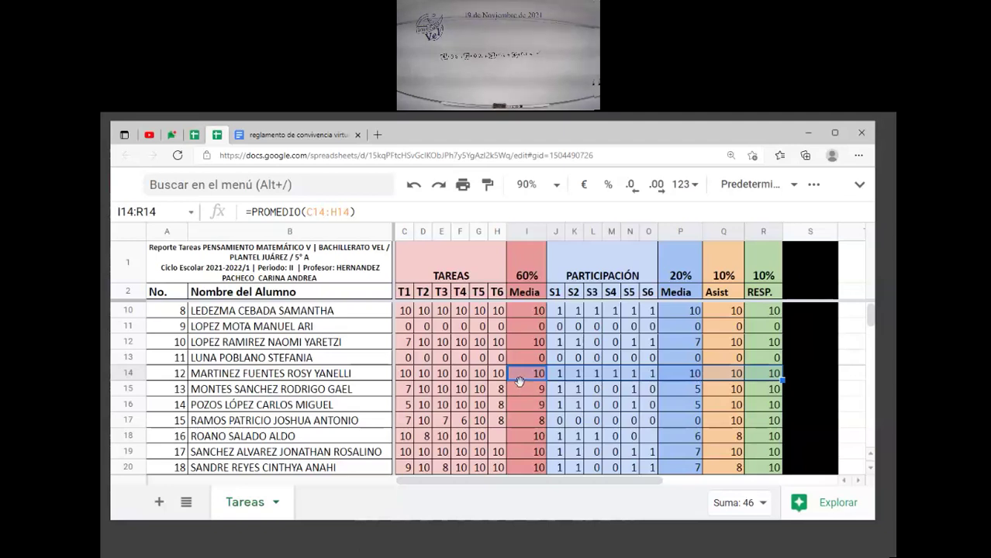
# Step: Review the complete grade records of the students in rows 13, 11, 12 and 10, highlighting each from T1 through RESP
pyautogui.moveTo(406, 358); pyautogui.dragTo(767, 361)
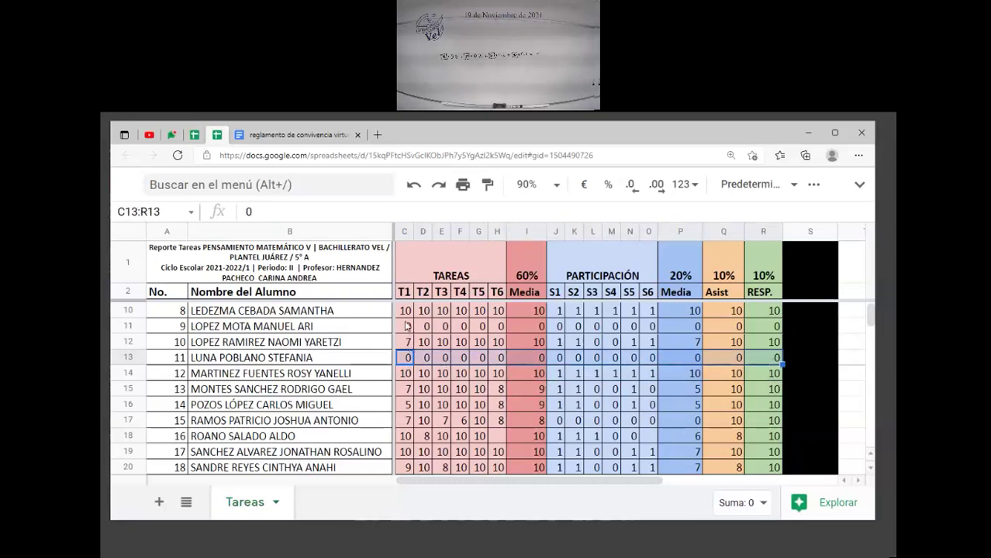
pyautogui.moveTo(406, 325); pyautogui.dragTo(763, 326)
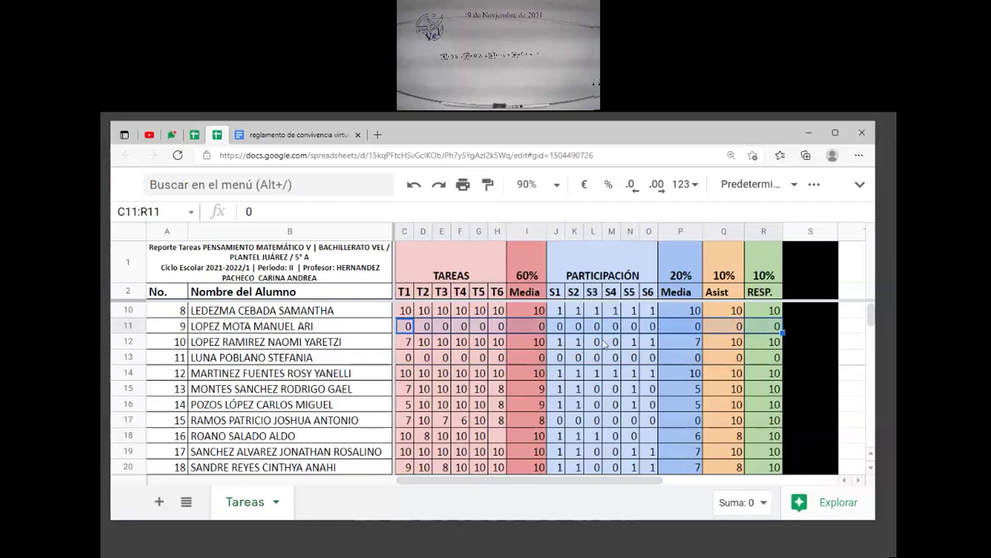
pyautogui.moveTo(406, 342); pyautogui.dragTo(768, 344)
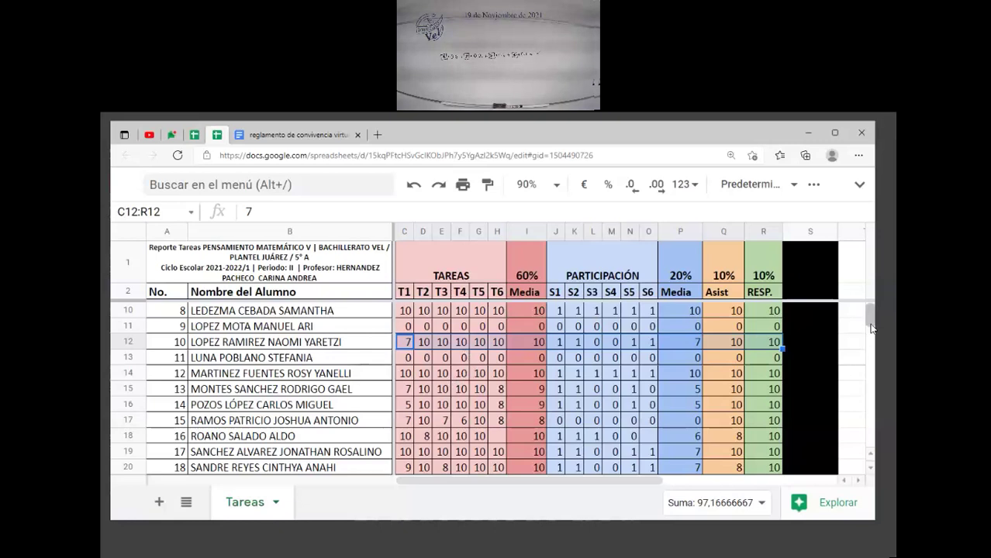
pyautogui.scroll(3, 871, 325)
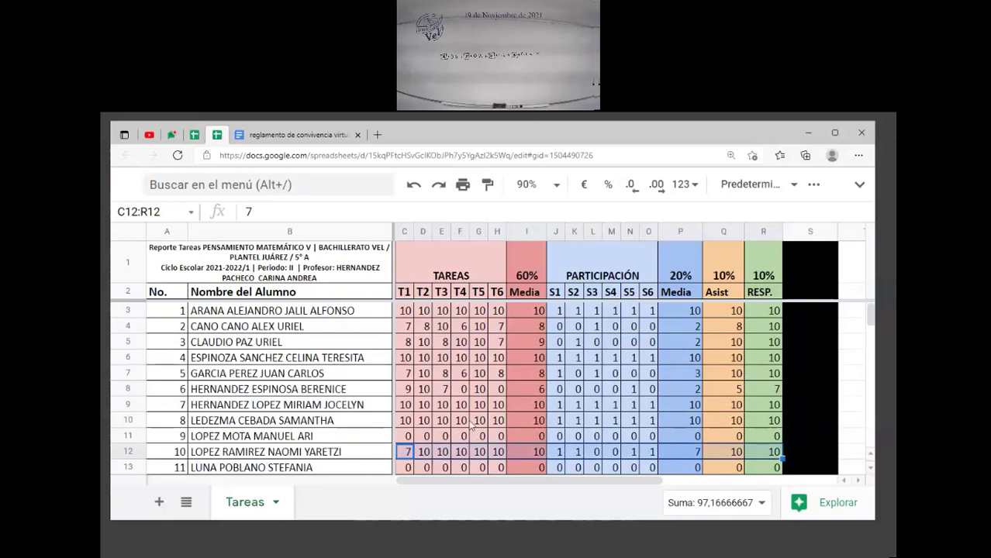
pyautogui.moveTo(404, 421); pyautogui.dragTo(766, 425)
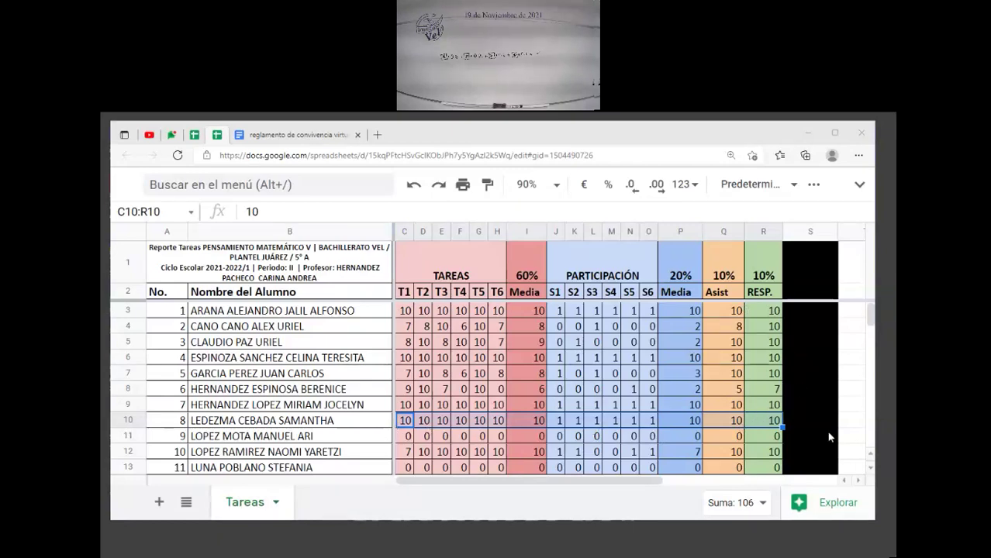
pyautogui.click(870, 469)
pyautogui.click(871, 469)
pyautogui.click(870, 469)
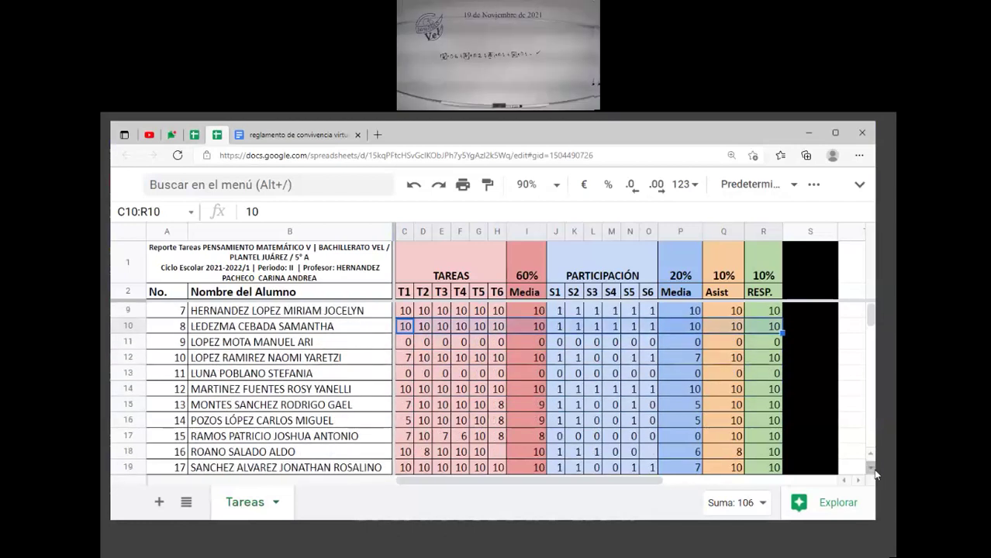
pyautogui.click(871, 470)
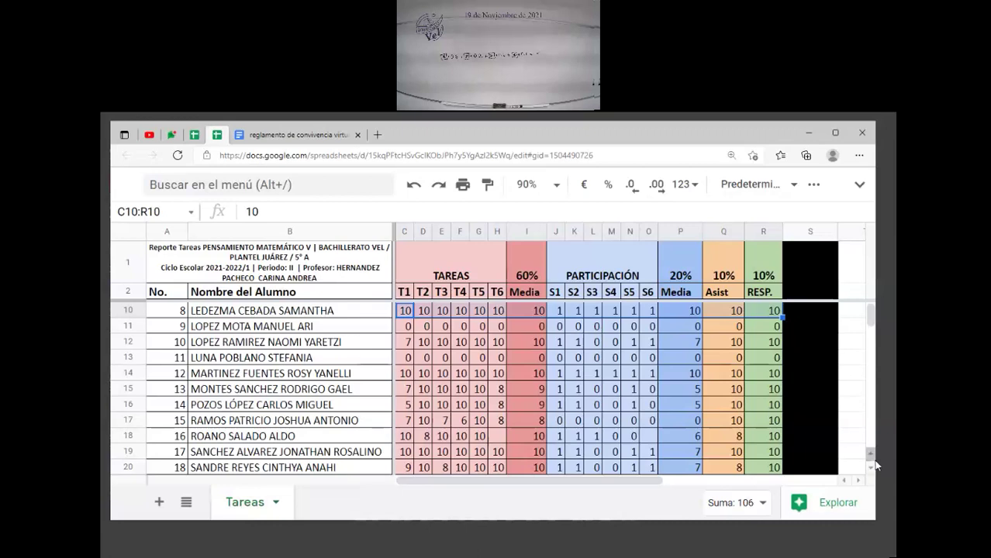
pyautogui.click(872, 456)
pyautogui.click(871, 456)
pyautogui.click(872, 456)
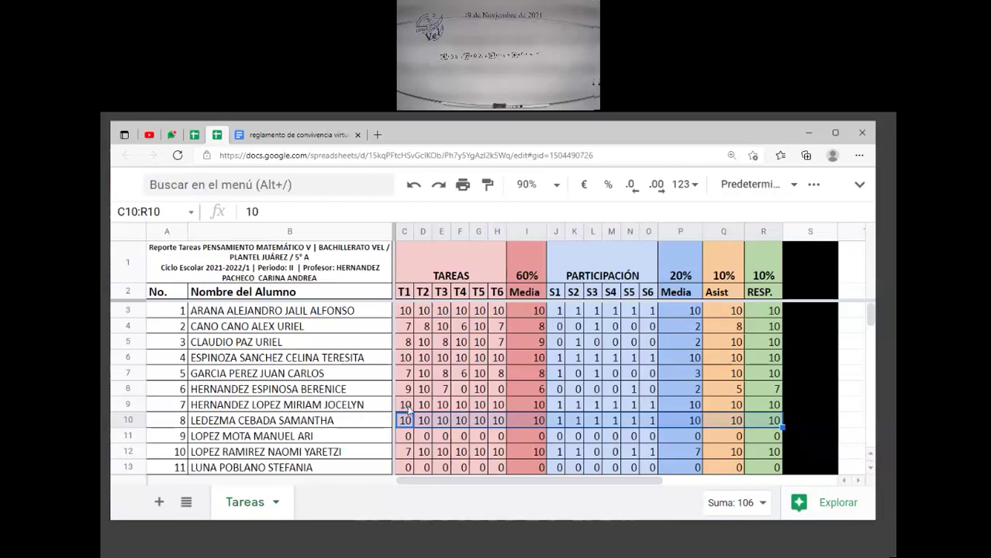
# Step: Review the complete grade records in rows 9, 8, 7, 6 and 5, highlighting each from T1 through RESP
pyautogui.moveTo(404, 405); pyautogui.dragTo(422, 404)
pyautogui.moveTo(493, 421); pyautogui.dragTo(763, 411)
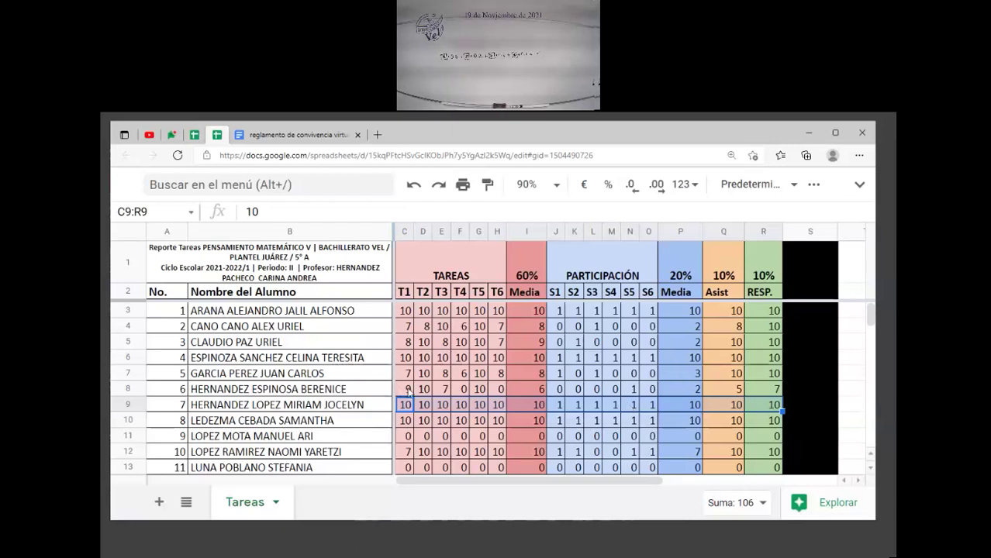
pyautogui.moveTo(407, 389); pyautogui.dragTo(768, 395)
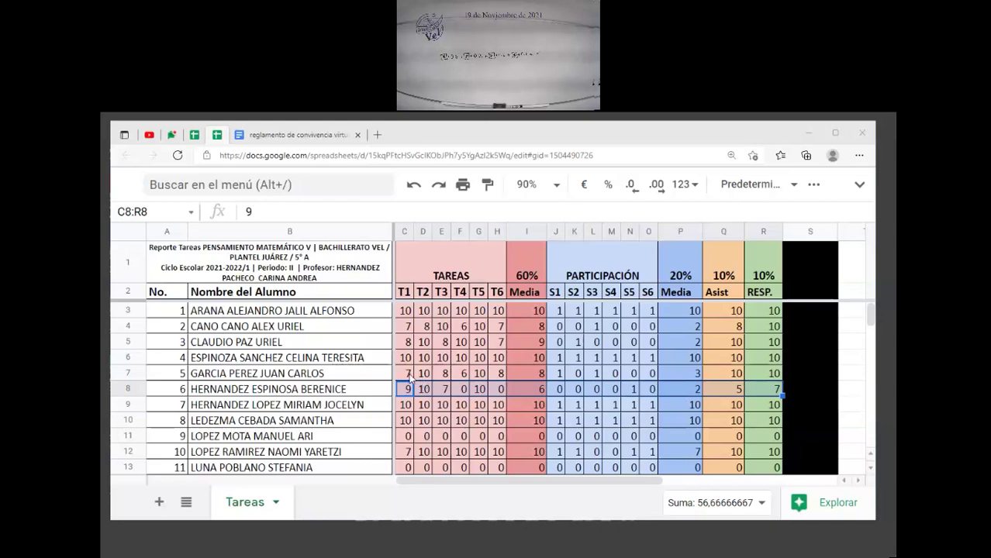
pyautogui.moveTo(407, 374); pyautogui.dragTo(764, 376)
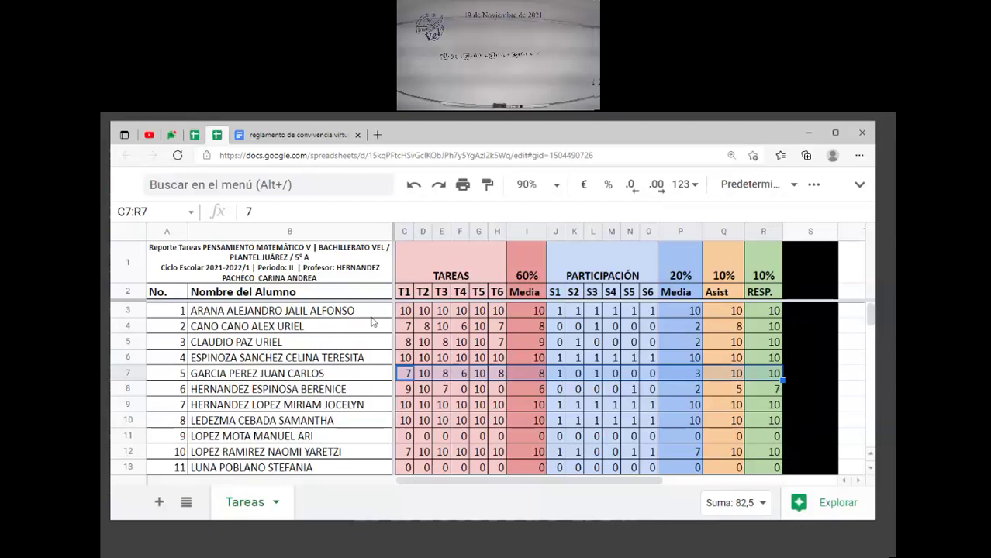
pyautogui.moveTo(405, 358); pyautogui.dragTo(763, 358)
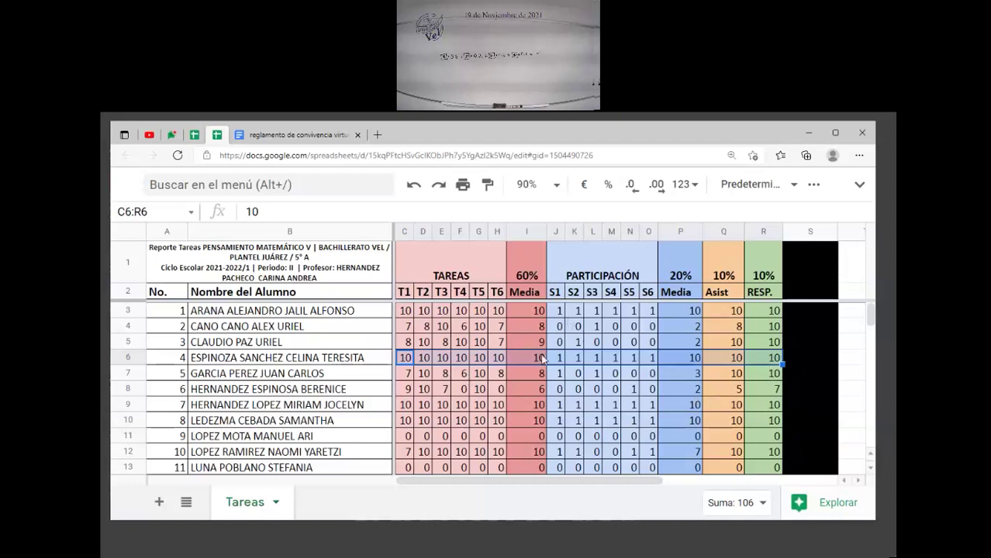
pyautogui.moveTo(406, 345); pyautogui.dragTo(749, 342)
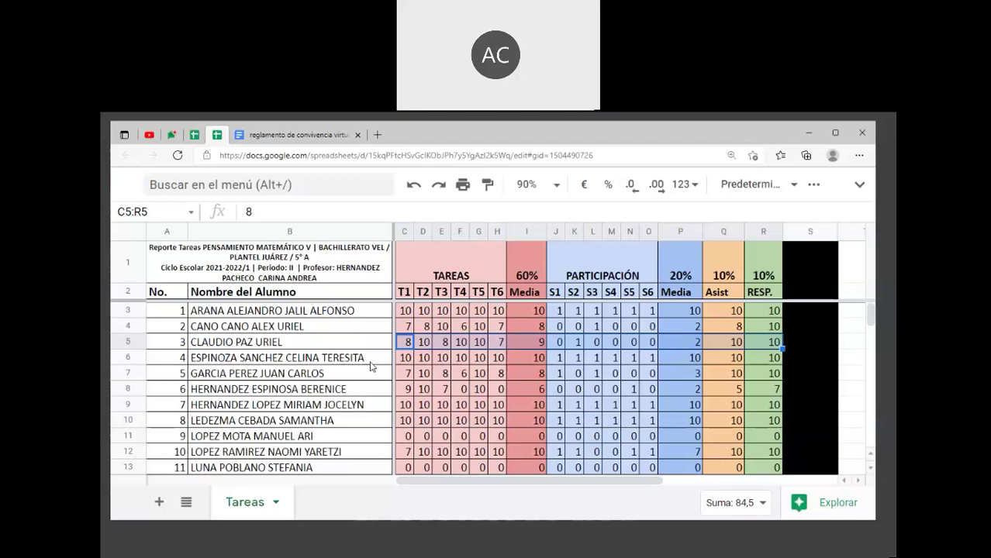
# Step: Check row 4's homework average and attendance grade, and compare the latter with the student's Sesión 4 entry in the attendance list below
pyautogui.click(518, 329)
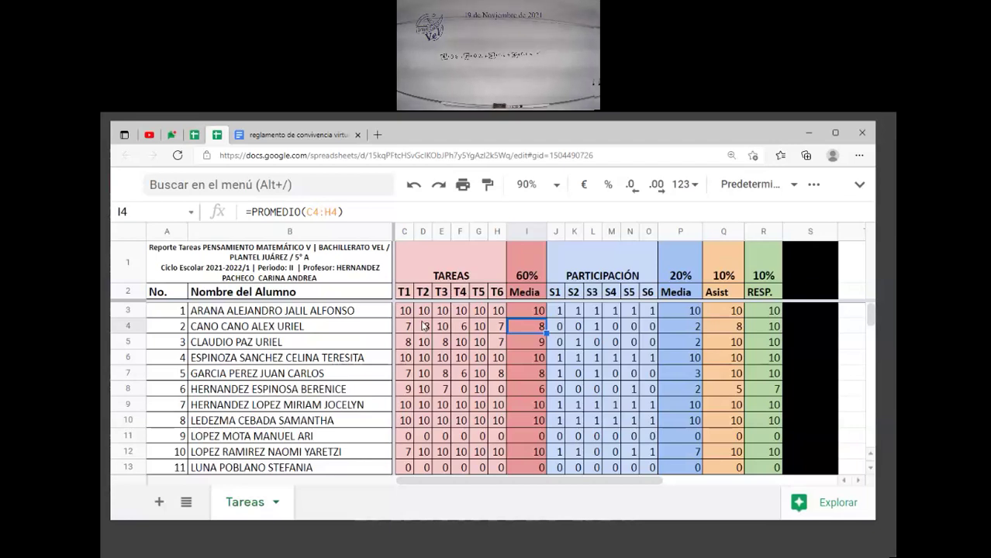
pyautogui.click(721, 330)
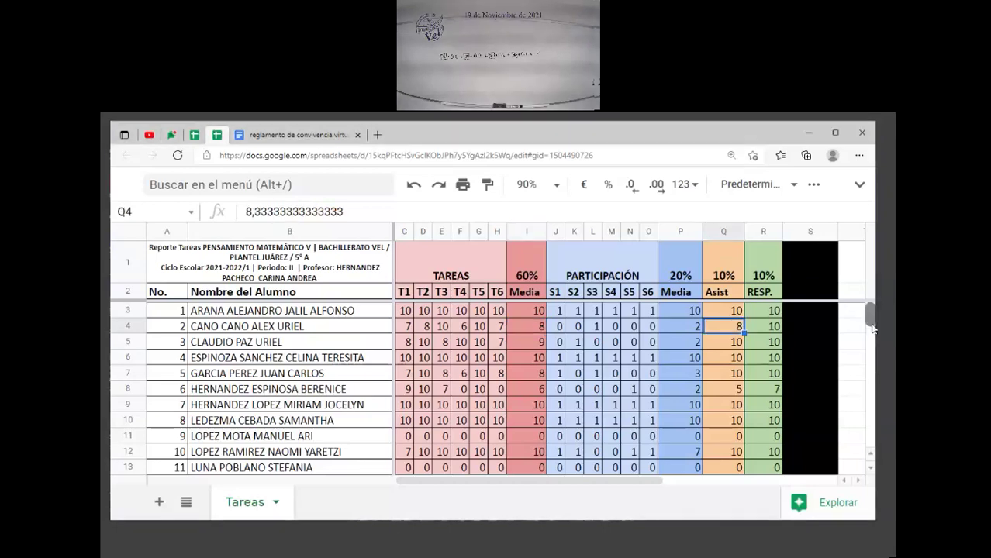
pyautogui.moveTo(872, 328); pyautogui.dragTo(872, 335)
pyautogui.scroll(-3, 873, 324)
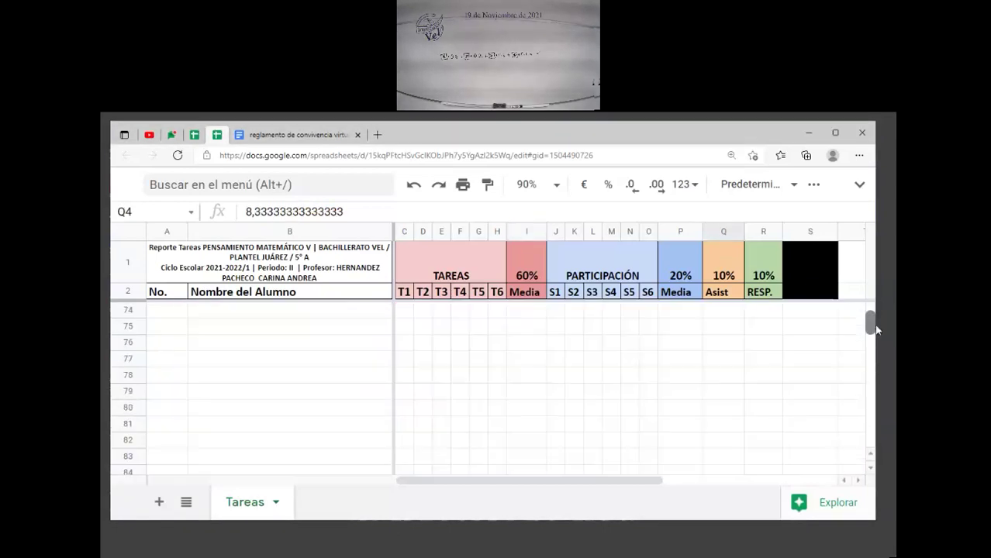
pyautogui.scroll(-3, 877, 327)
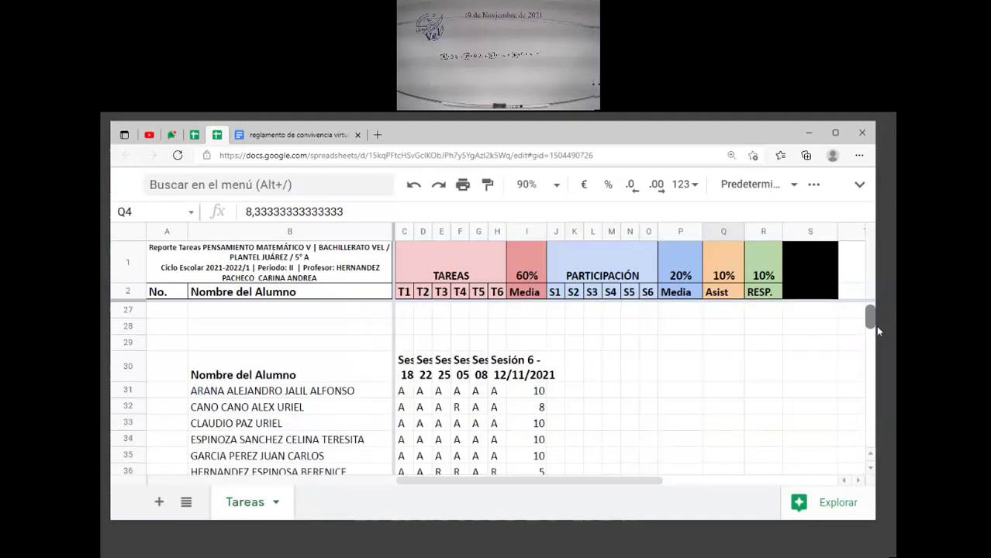
pyautogui.click(458, 410)
pyautogui.click(462, 376)
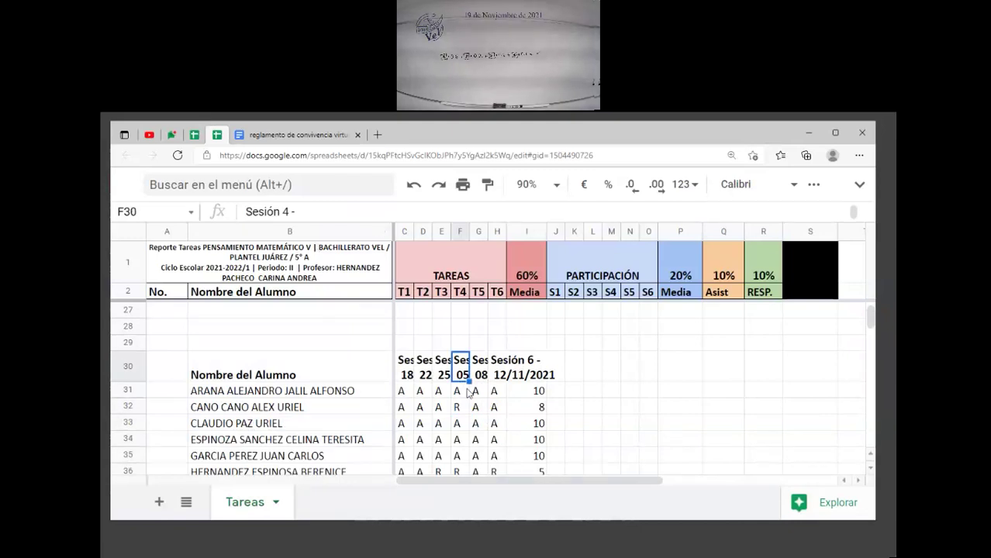
pyautogui.click(458, 410)
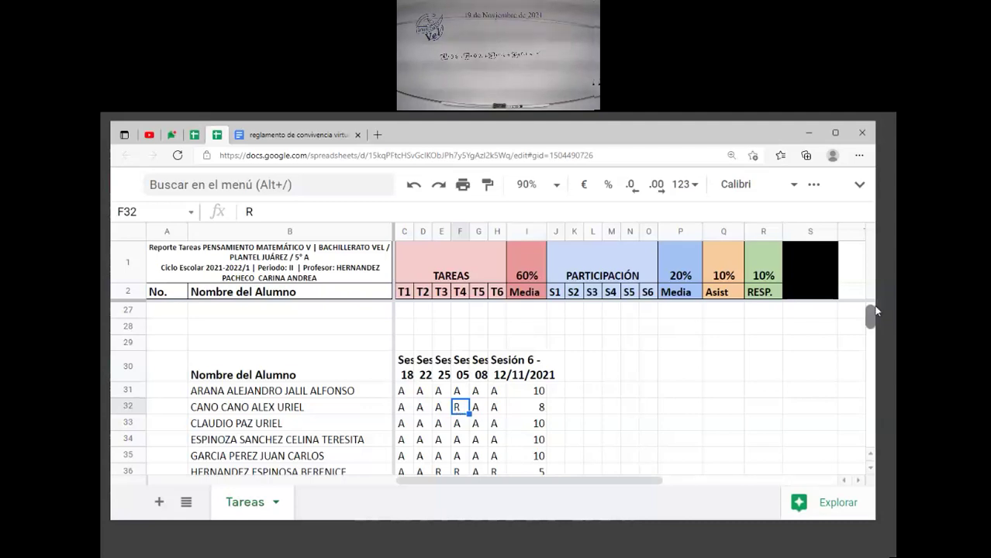
# Step: Return to the grade table and check the attendance and RESP. grades in row 4
pyautogui.scroll(8, 767, 327)
pyautogui.click(738, 326)
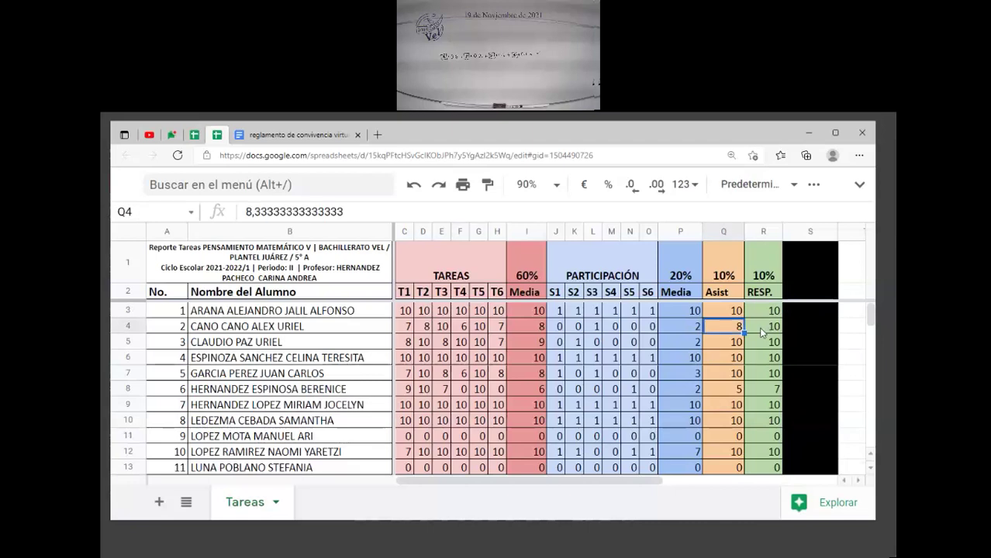
pyautogui.click(761, 329)
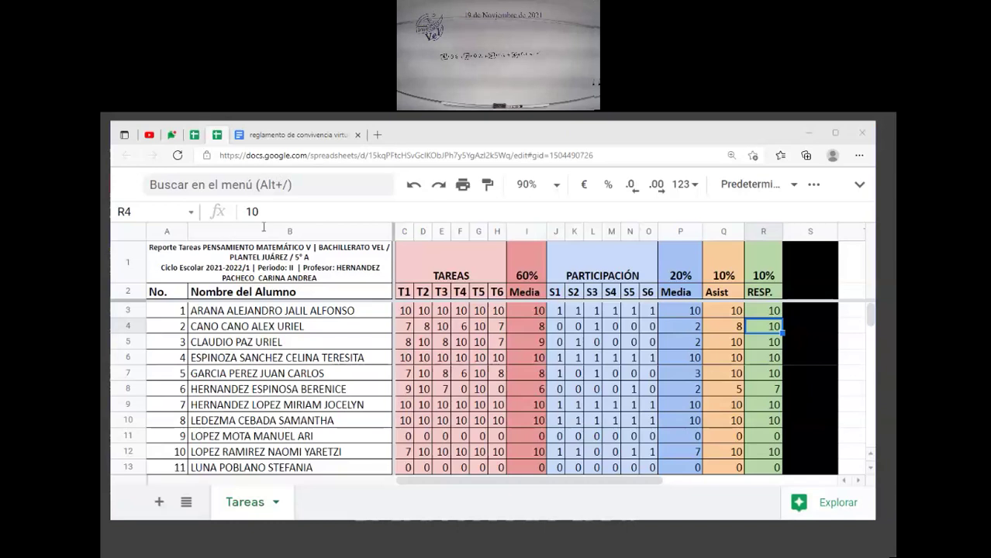
# Step: Point out the homework and participation Media columns, and review row 3's grades by highlighting C3:R3
pyautogui.click(524, 292)
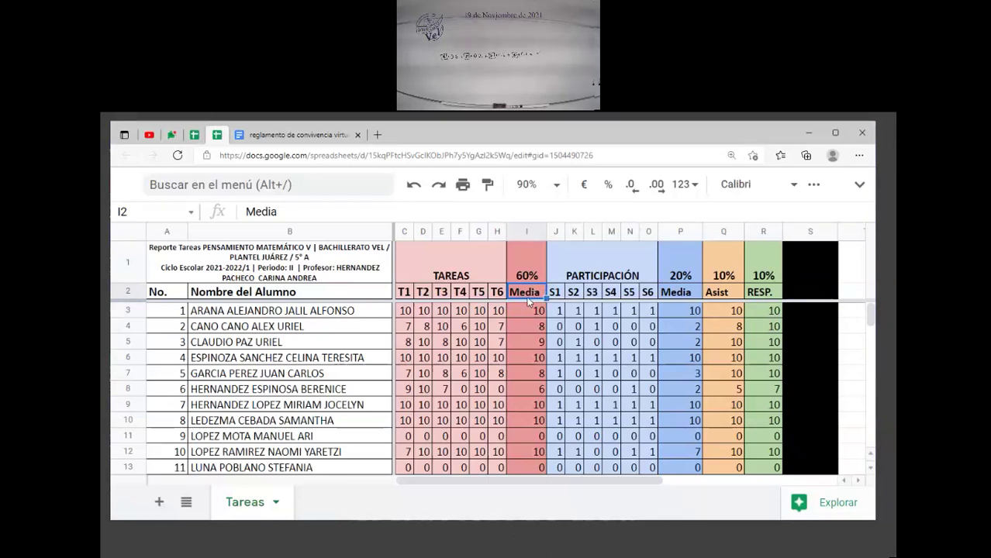
pyautogui.click(680, 293)
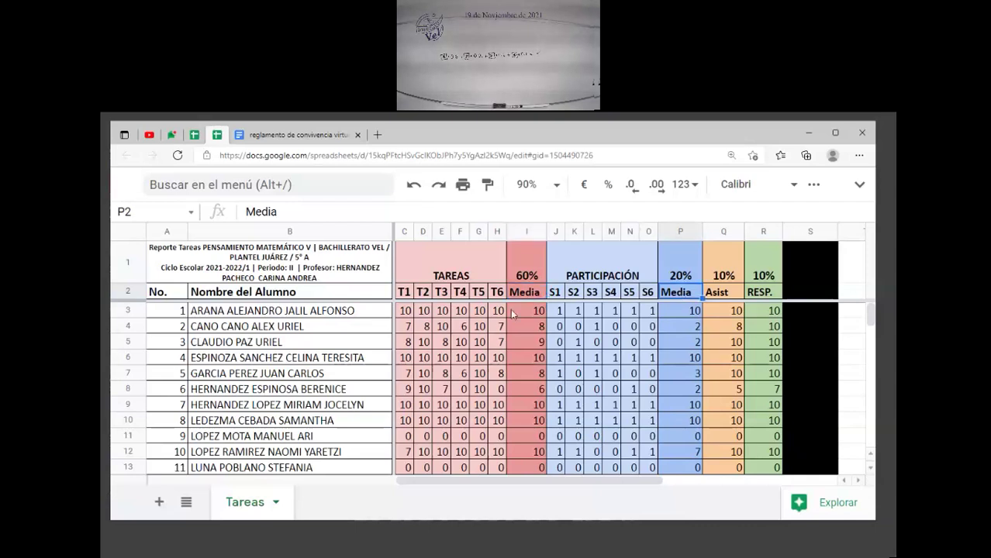
pyautogui.click(510, 310)
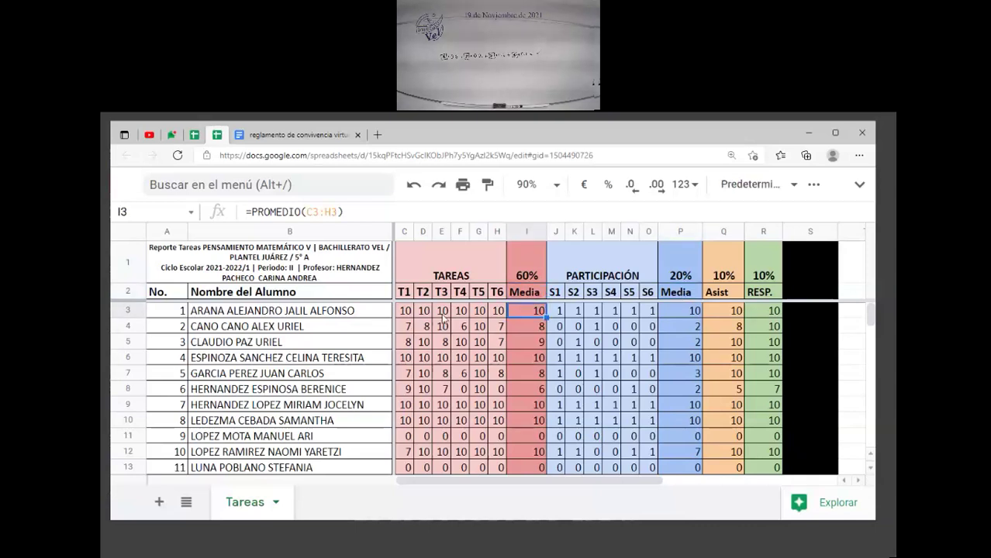
pyautogui.moveTo(404, 311); pyautogui.dragTo(718, 315)
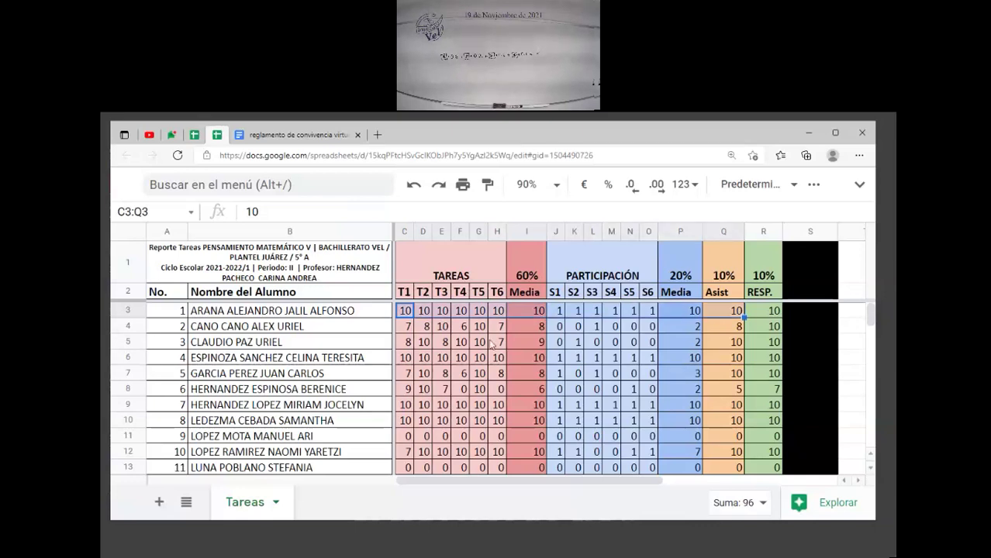
pyautogui.moveTo(522, 311); pyautogui.dragTo(768, 311)
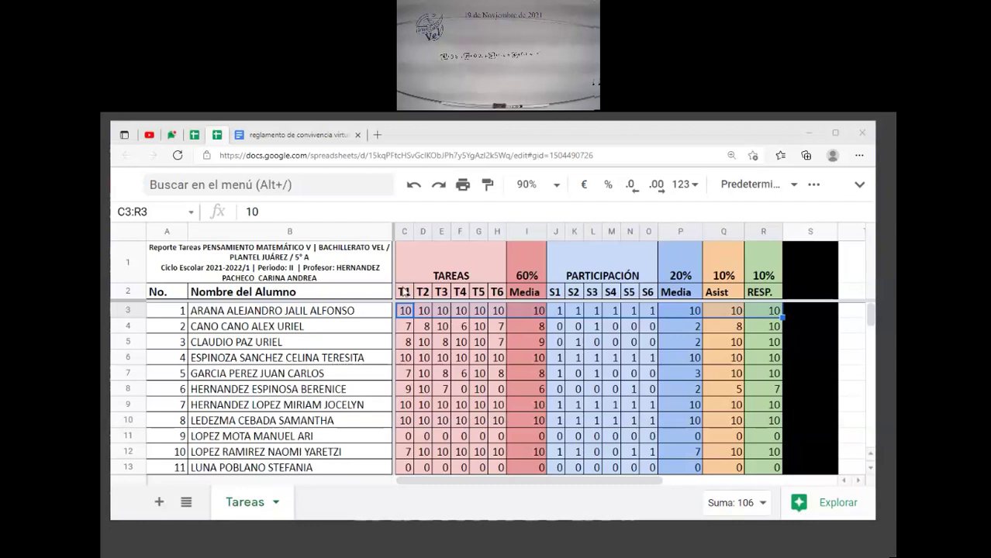
# Step: Switch to the TEMAS SELECTOS DE MATEMÁTICAS report, highlight its FINAL column through row 9, and look over the attendance list below
pyautogui.hotkey('alt', 'Tab')
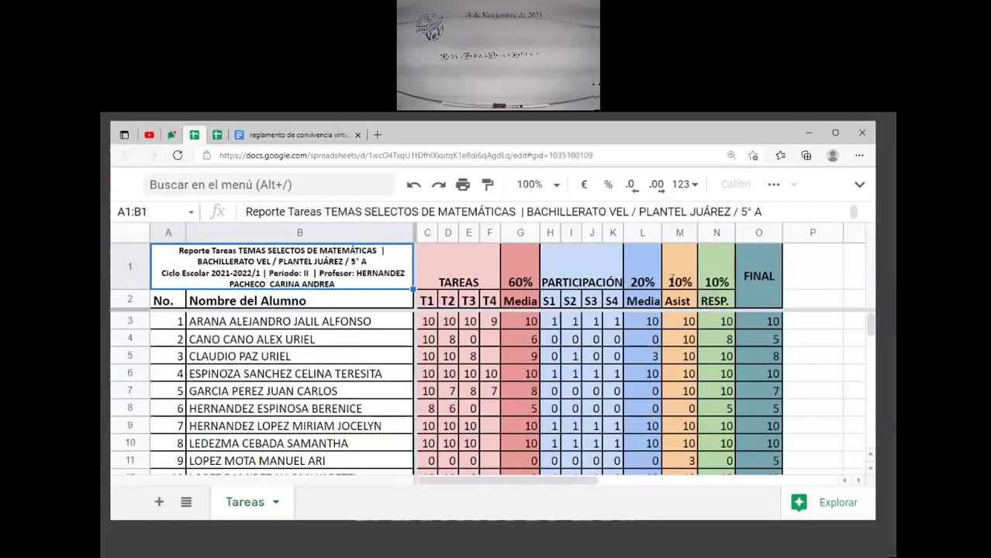
pyautogui.click(743, 305)
pyautogui.moveTo(763, 421); pyautogui.dragTo(764, 424)
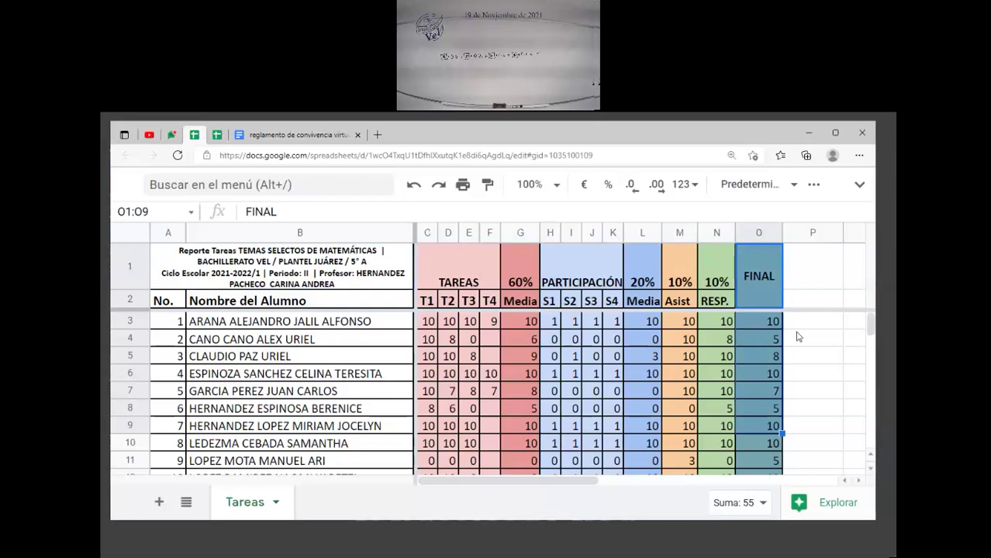
pyautogui.click(871, 334)
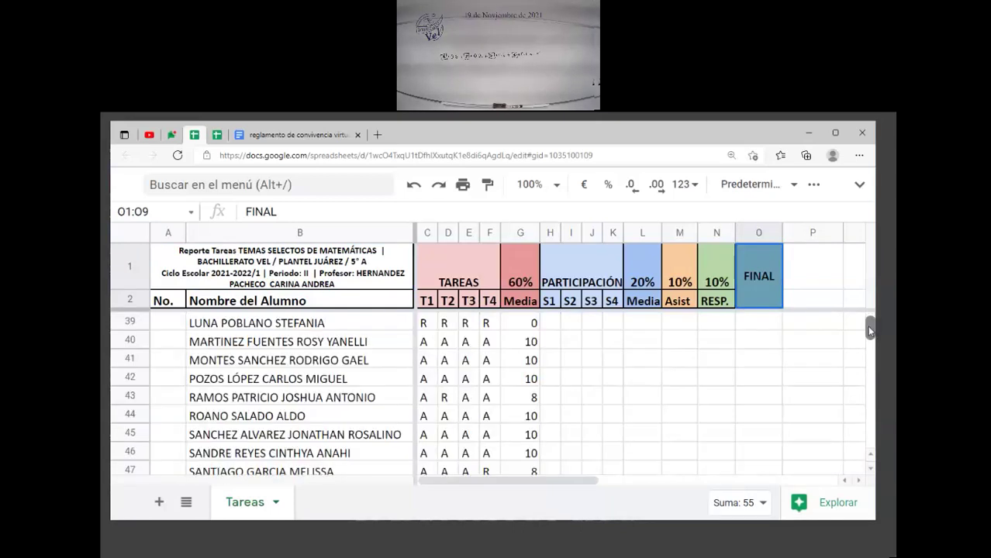
pyautogui.moveTo(869, 331); pyautogui.dragTo(272, 386)
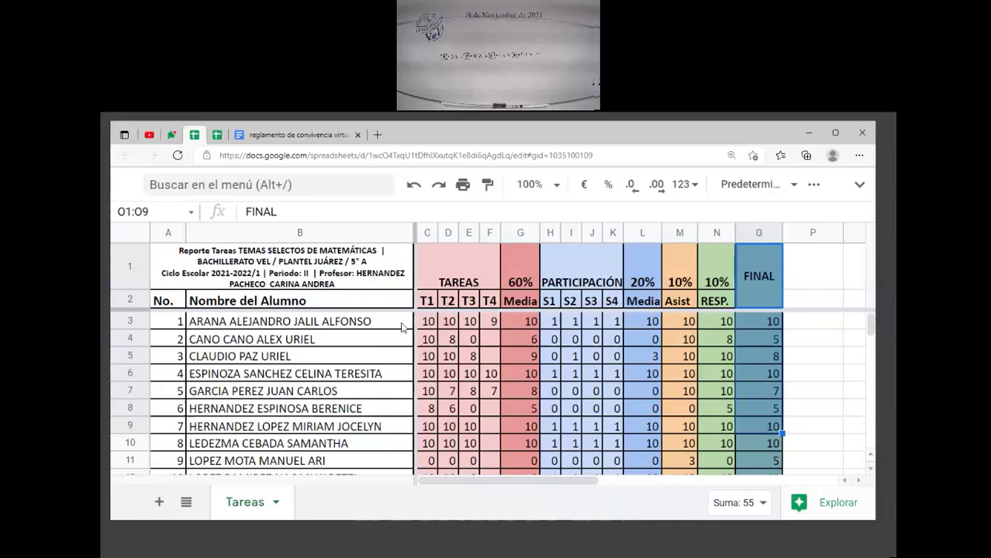
# Step: Review row 3's homework grades and highlight the whole record from T1 through FINAL
pyautogui.click(428, 326)
pyautogui.press('Right')
pyautogui.press('Right')
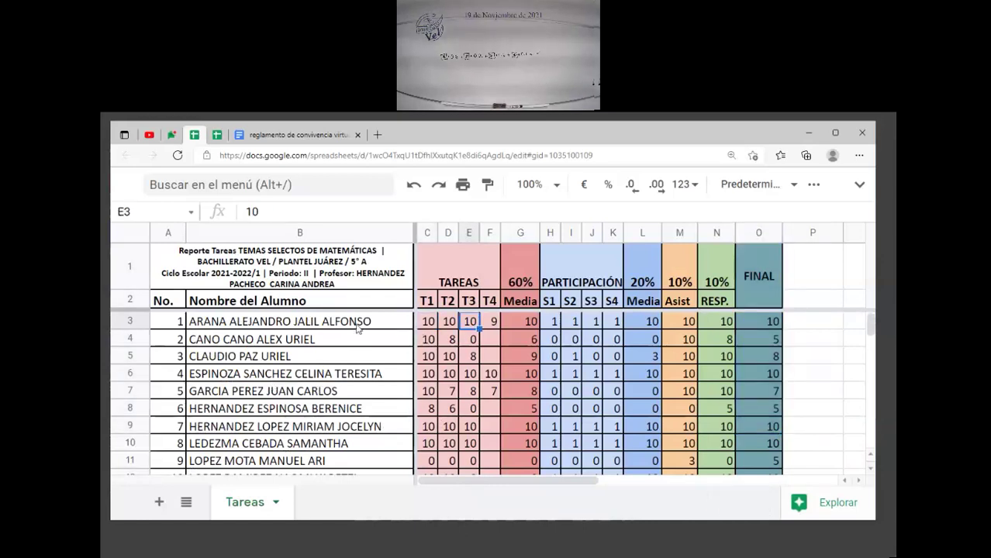
pyautogui.moveTo(433, 329); pyautogui.dragTo(748, 332)
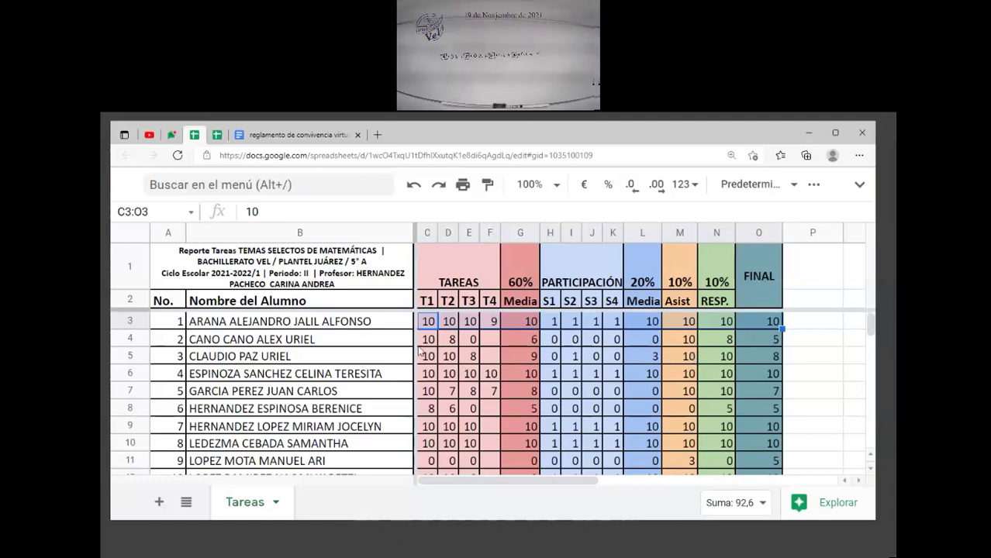
# Step: Check row 4's T4 cell and row 6's homework average, and highlight row 4's record from T1 through FINAL
pyautogui.click(489, 342)
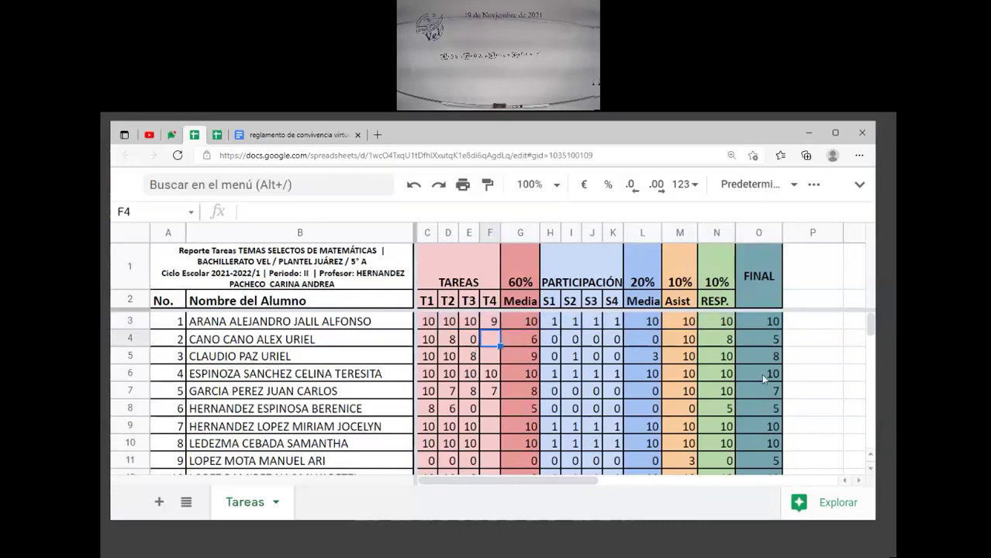
pyautogui.click(519, 373)
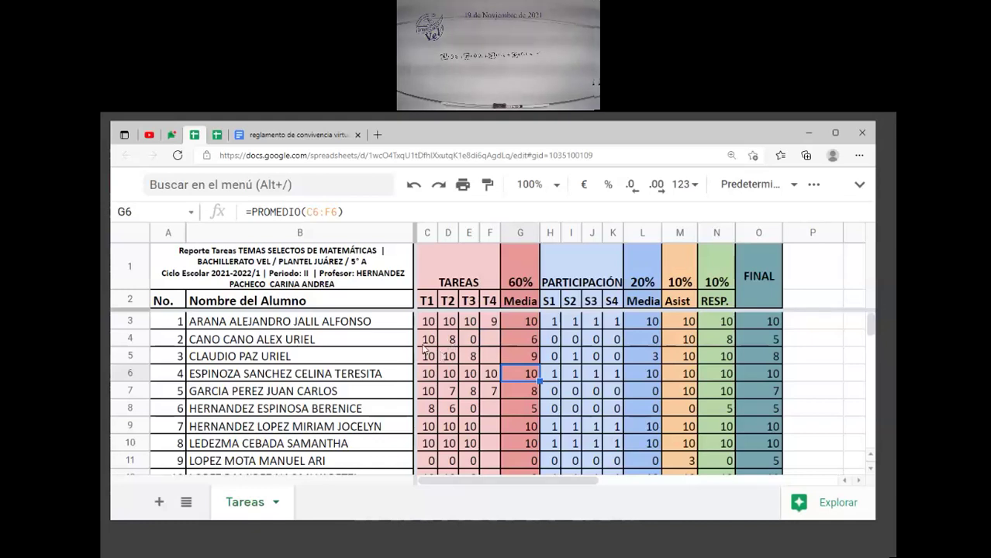
pyautogui.moveTo(424, 344); pyautogui.dragTo(593, 341)
pyautogui.moveTo(714, 351); pyautogui.dragTo(768, 342)
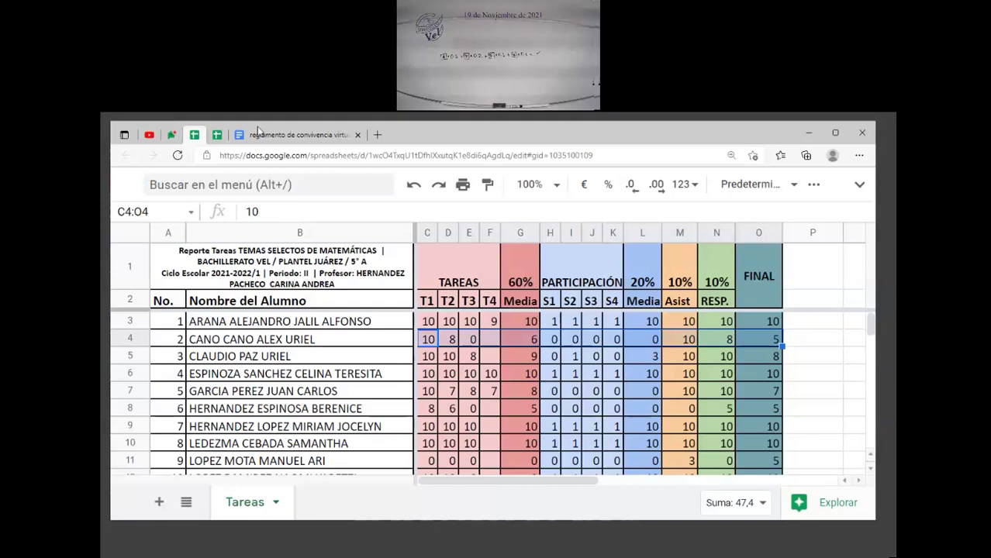
# Step: Open EDUCAPP in a new browser tab and sign in with the teacher's saved e-mail and the account password
pyautogui.click(376, 136)
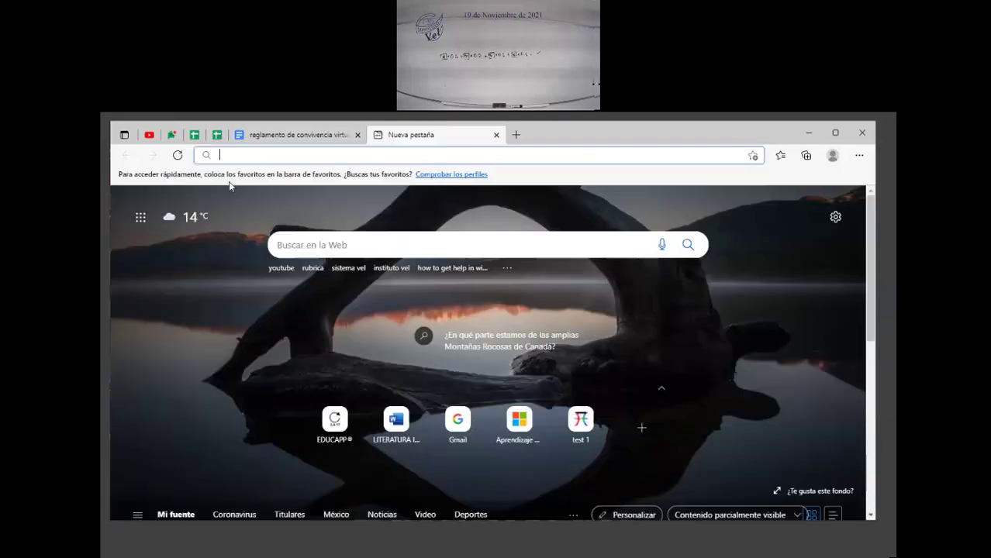
pyautogui.click(339, 434)
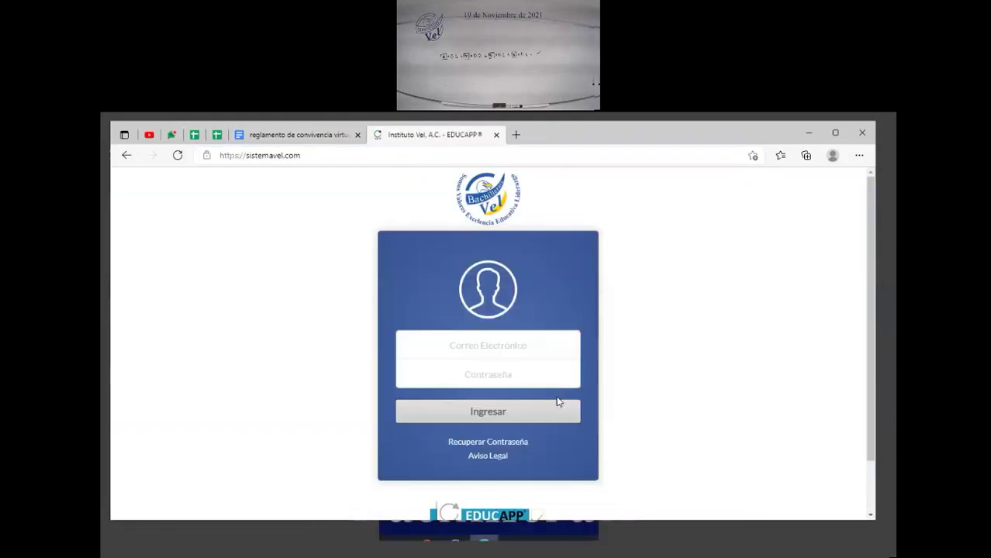
pyautogui.press('Down')
pyautogui.press('Down')
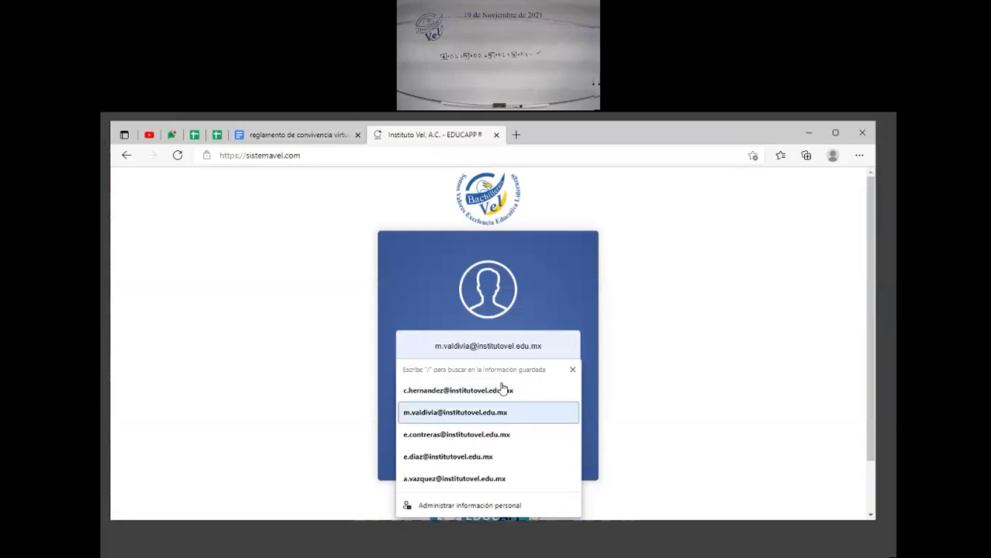
pyautogui.click(502, 390)
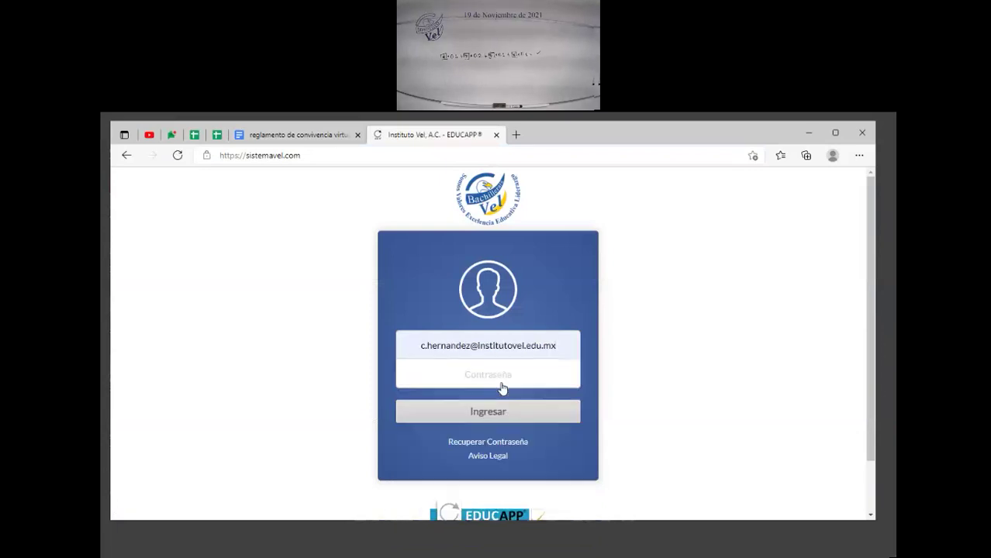
pyautogui.click(502, 387)
pyautogui.hotkey('ctrl', 'v')
pyautogui.write('•')
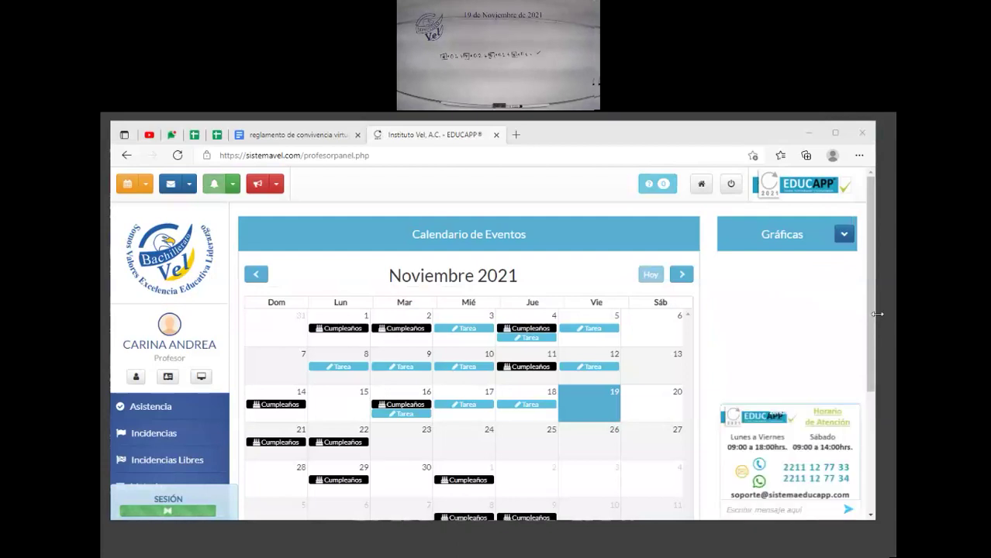
# Step: Select the Tareas section in the EDUCAPP teacher panel
pyautogui.click(870, 338)
pyautogui.scroll(-1, 143, 461)
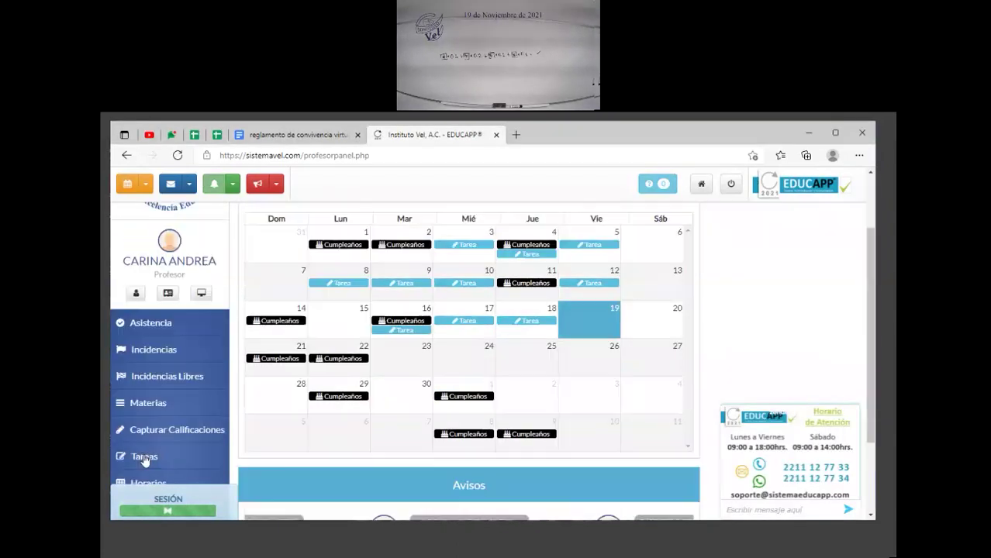
pyautogui.click(143, 457)
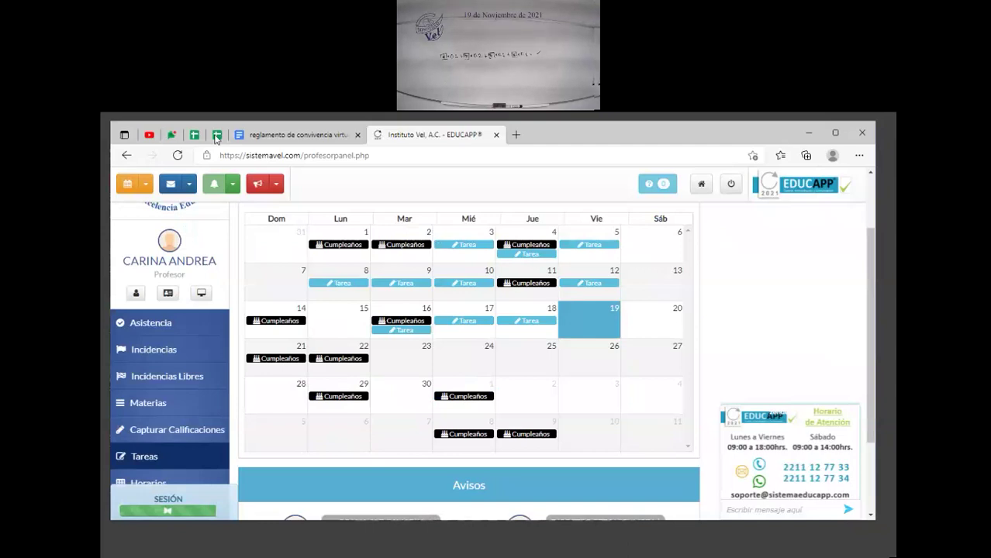
# Step: Close the browser tab with the PENSAMIENTO MATEMÁTICO V grade report
pyautogui.click(216, 138)
pyautogui.rightClick(216, 138)
pyautogui.click(320, 278)
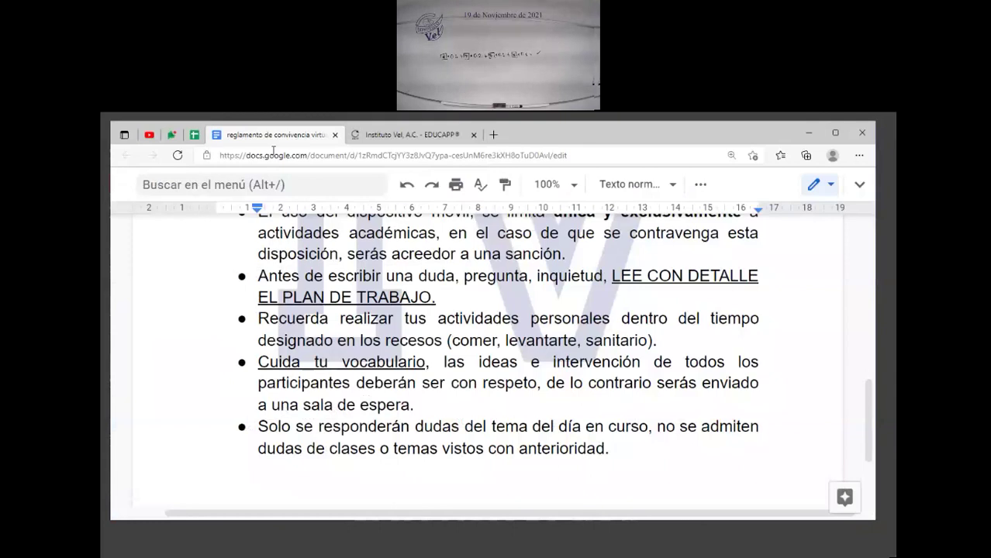
# Step: Close the reglamento de convivencia document and check row 4's T4 and T3 cells in the Temas Selectos de Matemáticas report
pyautogui.hotkey('ctrl', 'w')
pyautogui.click(492, 340)
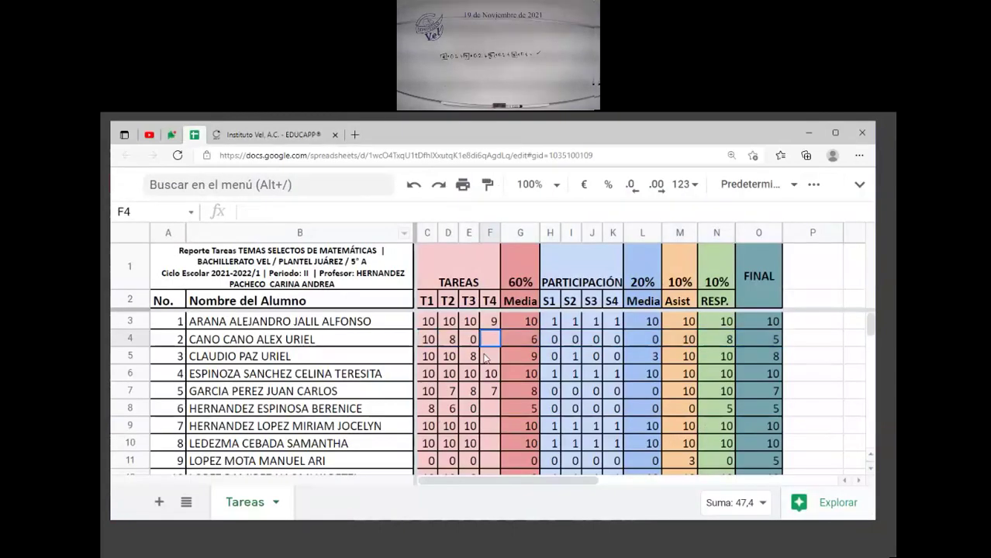
pyautogui.click(464, 341)
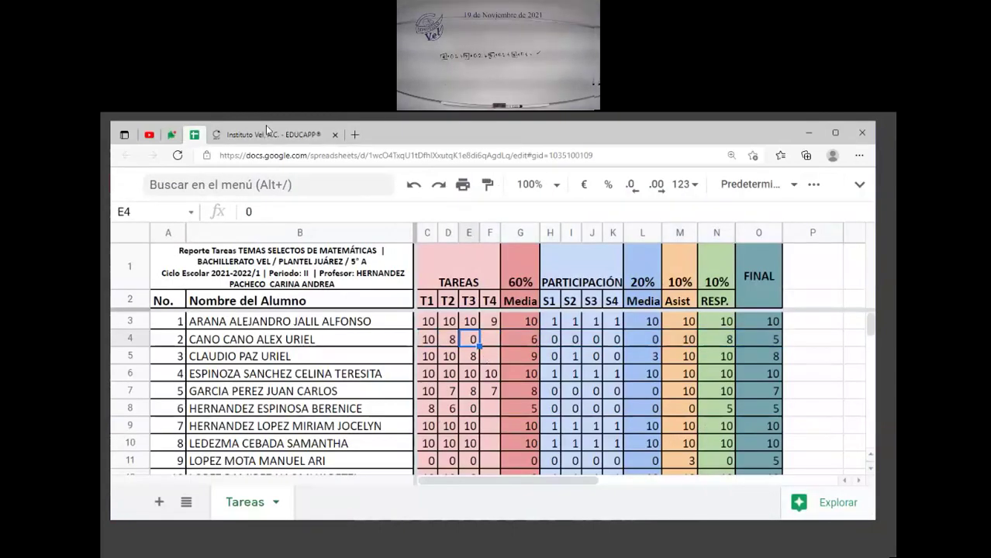
# Step: In EDUCAPP, select period II (Actual) for TEMAS SELECTOS DE MATEMÁTICAS 5° A and open the student submissions for the 18/11/2021 tarea
pyautogui.click(311, 141)
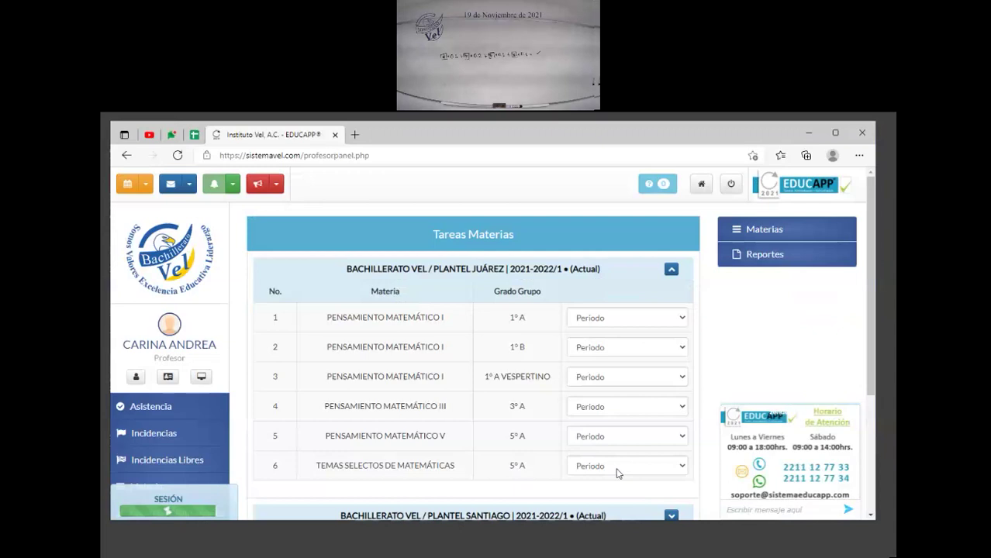
pyautogui.click(618, 469)
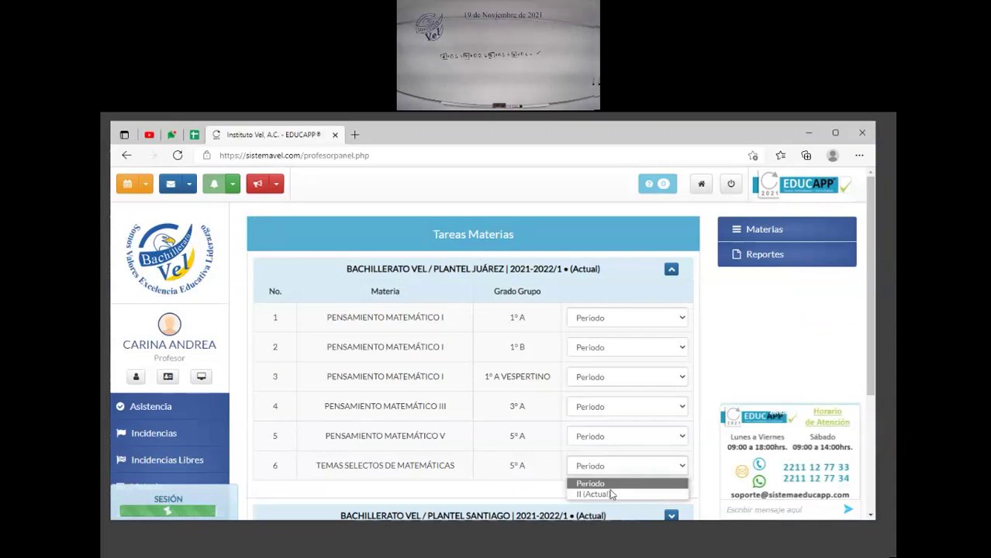
pyautogui.click(611, 494)
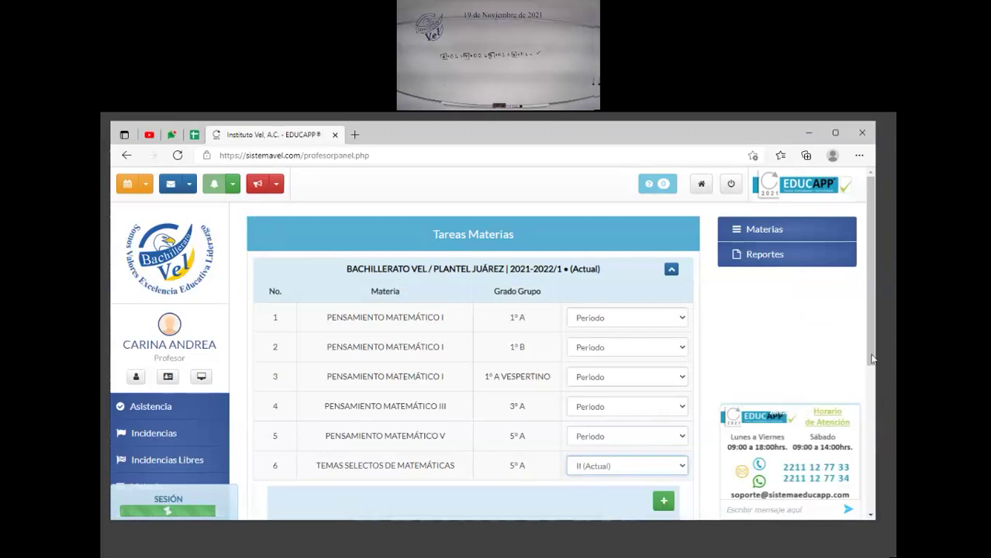
pyautogui.scroll(-1, 872, 359)
pyautogui.scroll(-2, 468, 411)
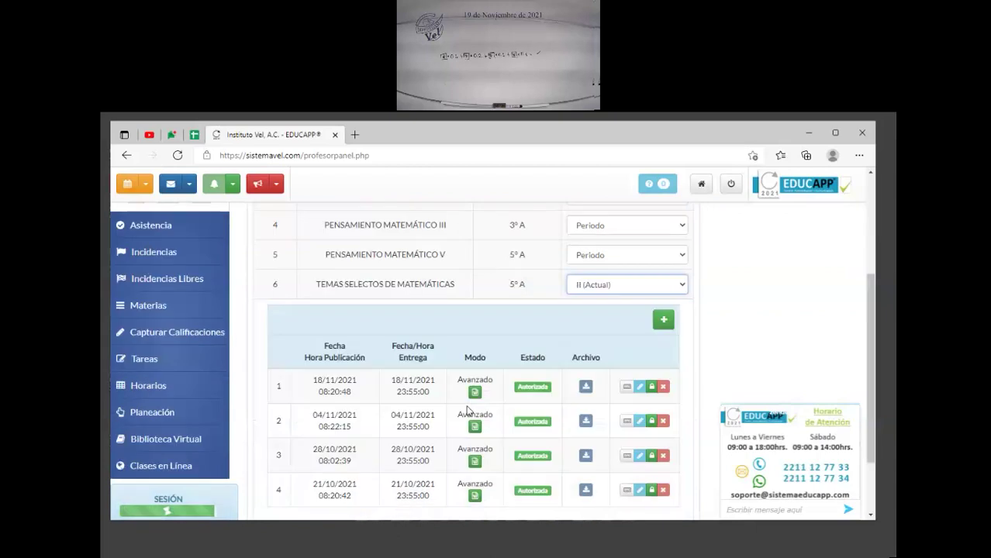
pyautogui.click(486, 431)
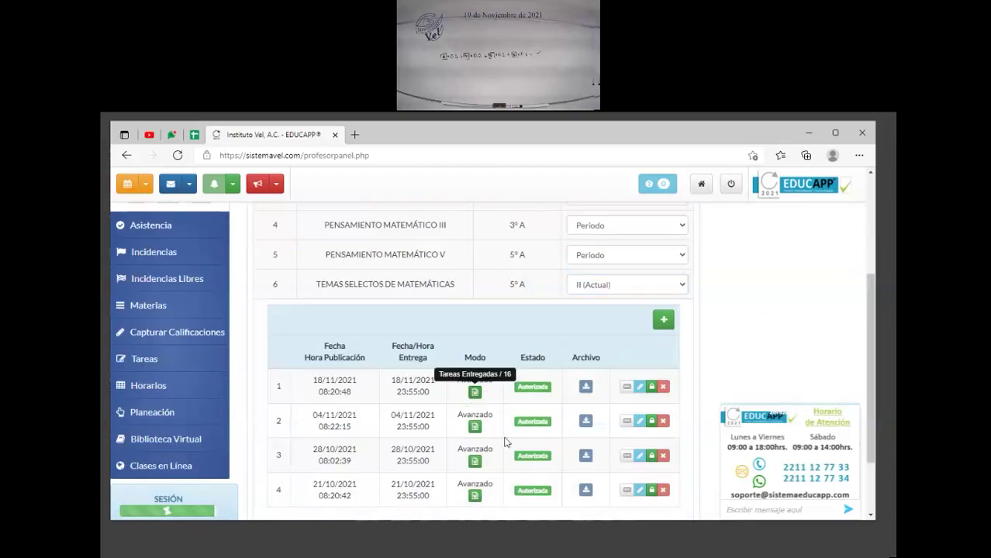
pyautogui.click(522, 413)
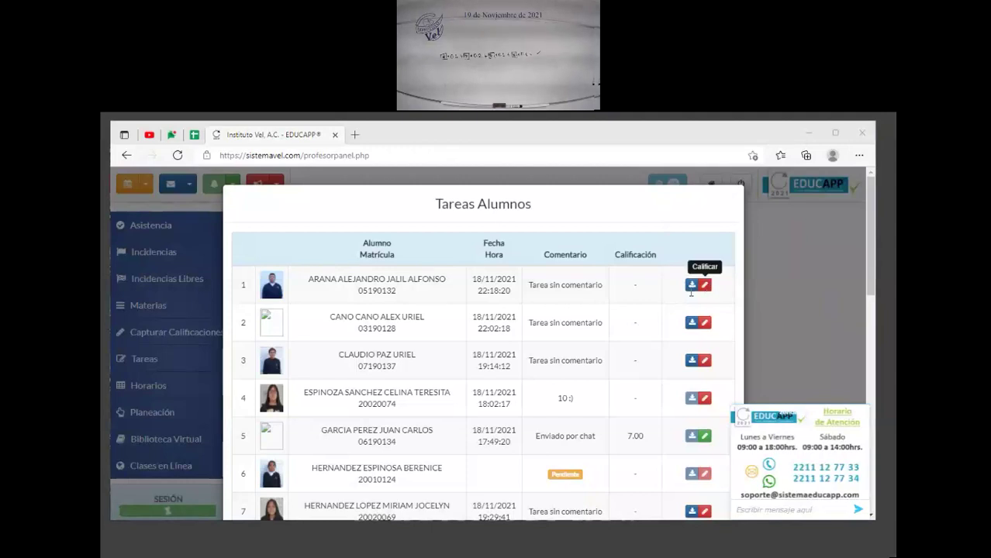
# Step: Grade the first student's 18/11/2021 tarea with a 9 and save the grade
pyautogui.click(703, 285)
pyautogui.write('9')
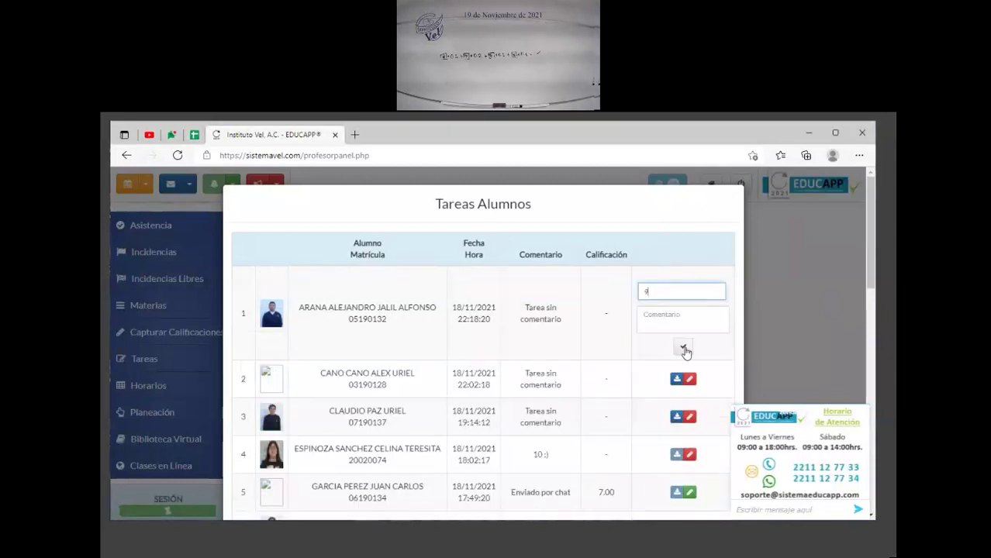
pyautogui.click(684, 348)
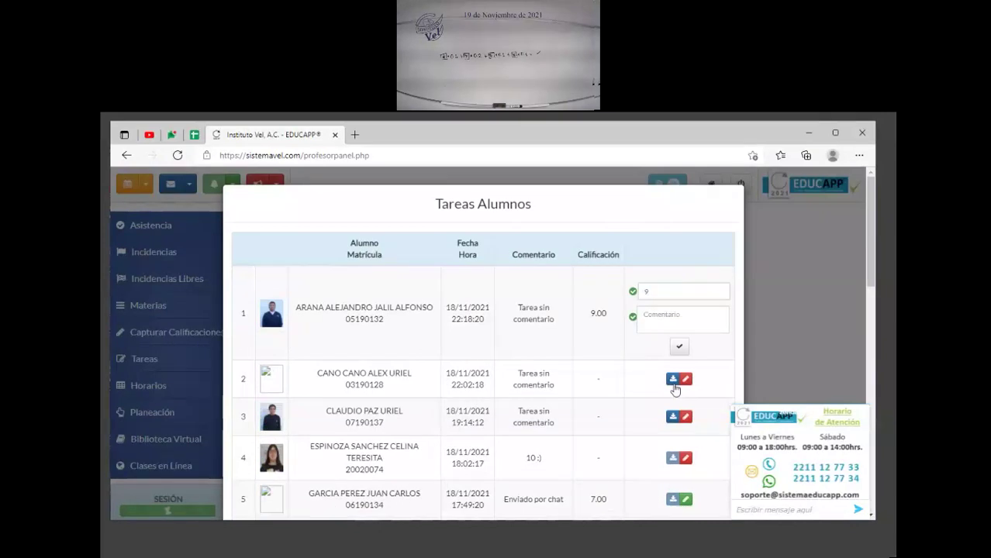
# Step: Open the second student's submitted homework photo and enlarge the handwritten example at the foot of the page
pyautogui.click(677, 379)
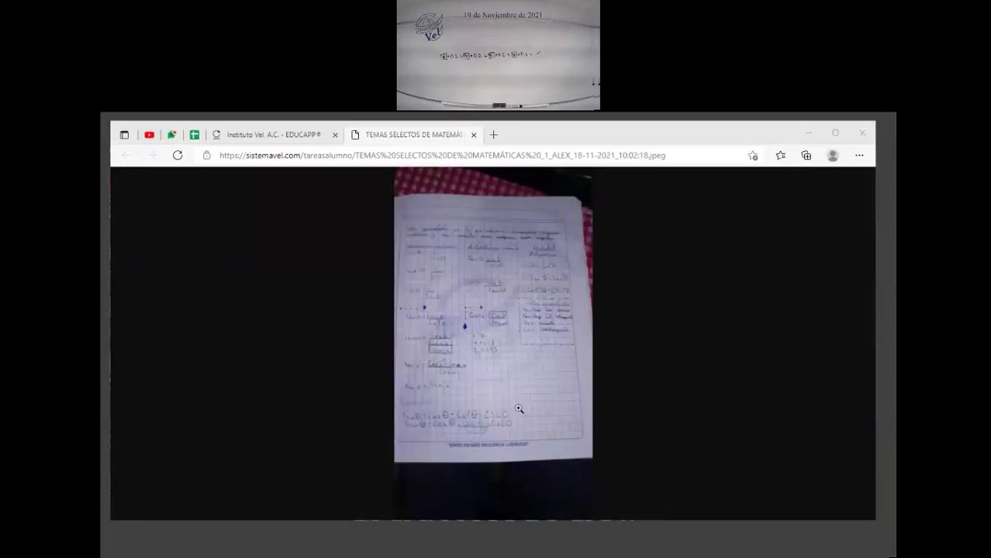
pyautogui.click(519, 408)
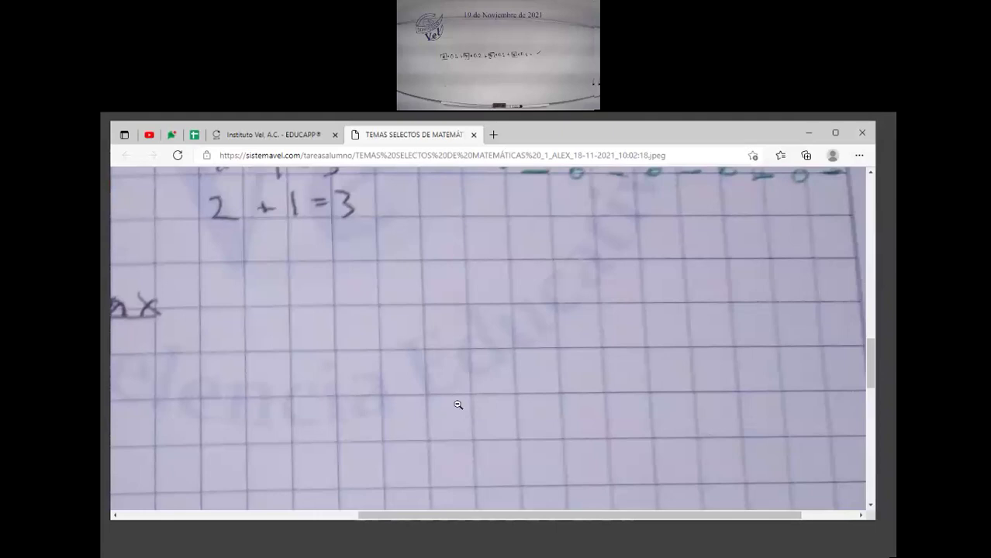
pyautogui.click(459, 405)
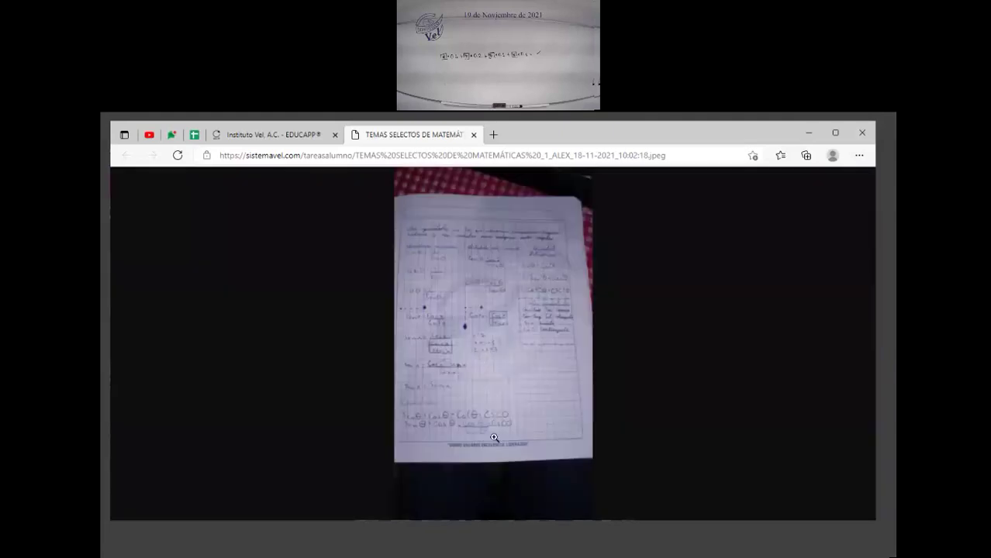
pyautogui.click(499, 412)
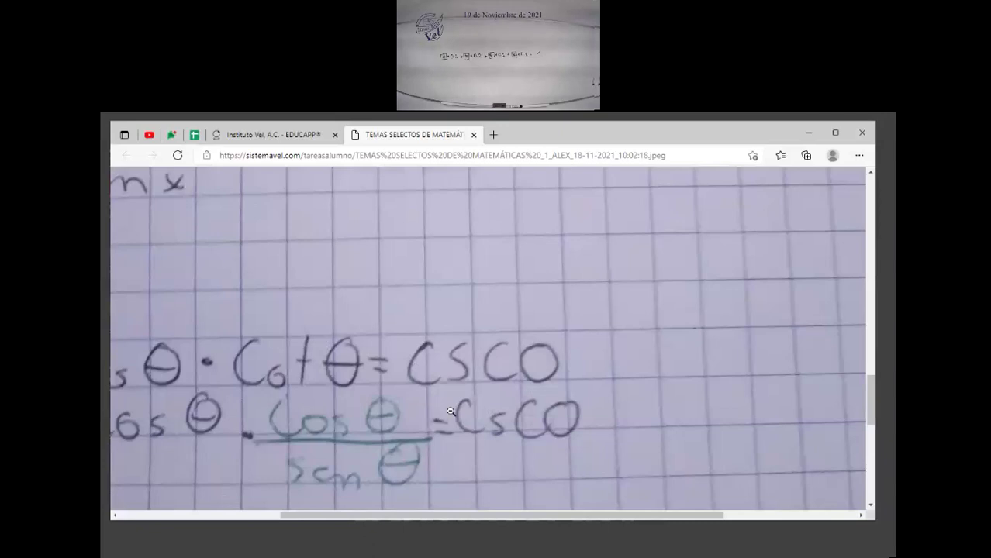
# Step: Examine the trigonometric identities, worked examples and important notes throughout the enlarged homework photo, and close its browser tab
pyautogui.hscroll(3, 451, 412)
pyautogui.hscroll(-7, 451, 412)
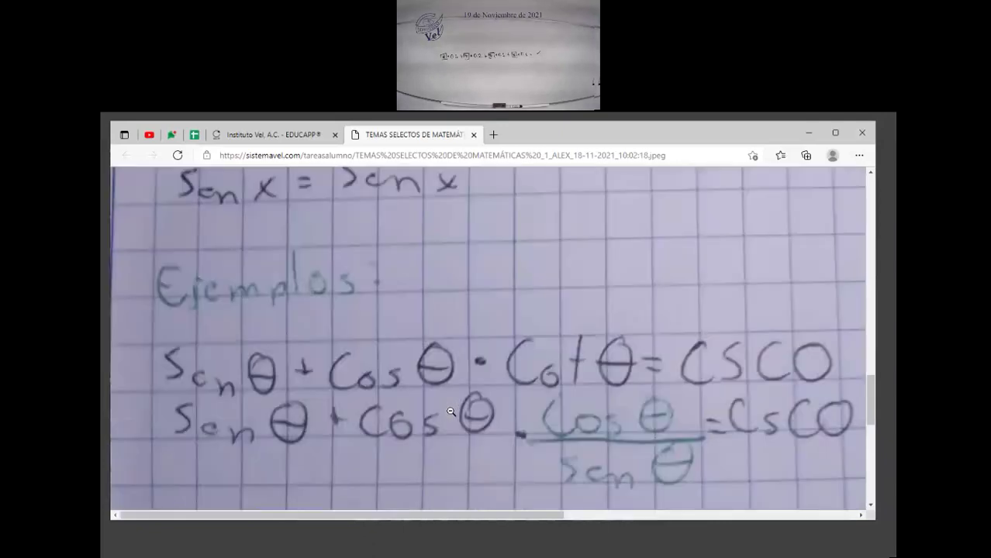
pyautogui.scroll(3, 451, 411)
pyautogui.scroll(3, 450, 411)
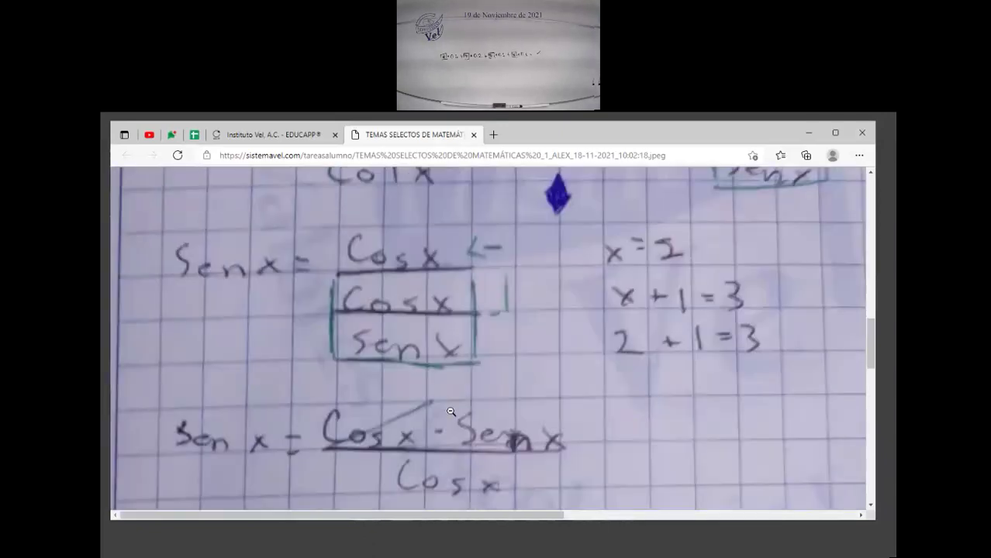
pyautogui.scroll(15, 451, 412)
pyautogui.scroll(-15, 452, 412)
pyautogui.scroll(-15, 452, 411)
pyautogui.scroll(8, 451, 410)
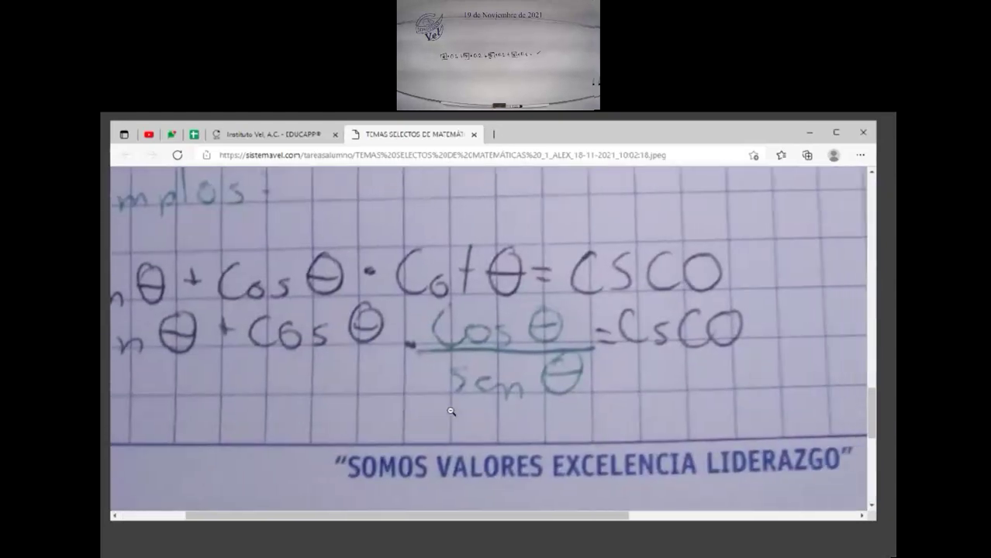
pyautogui.hscroll(5, 451, 411)
pyautogui.scroll(8, 451, 412)
pyautogui.scroll(10, 452, 412)
pyautogui.scroll(-5, 451, 412)
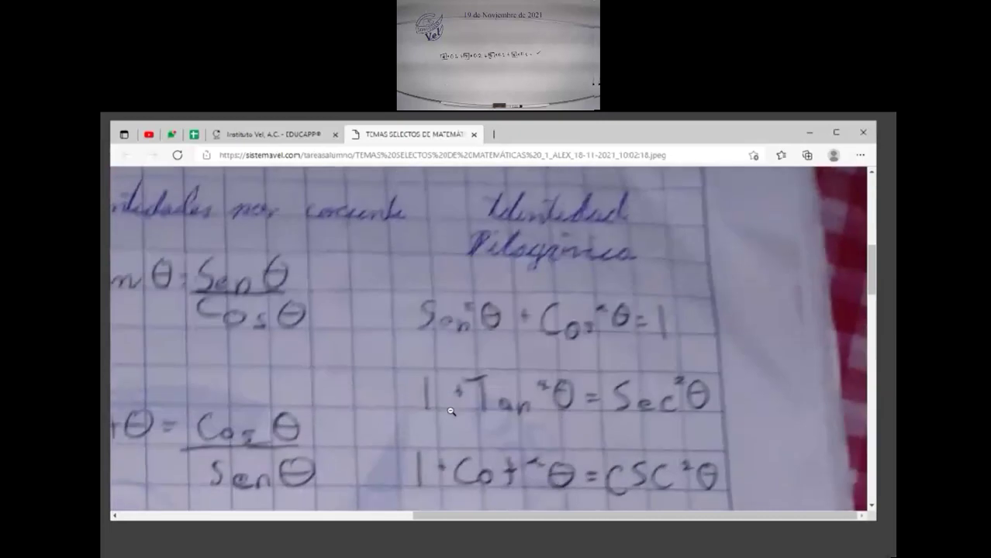
pyautogui.scroll(-6, 452, 411)
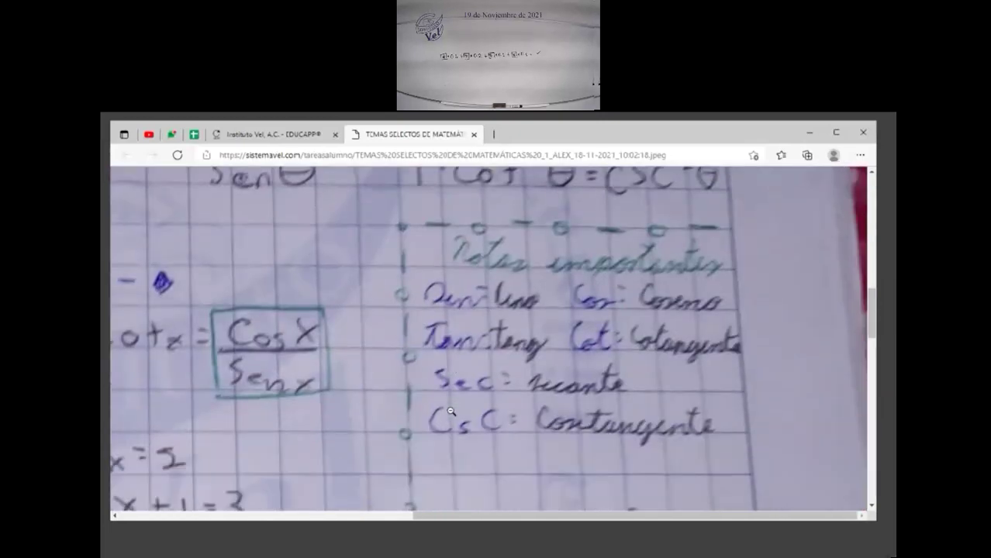
pyautogui.scroll(-8, 451, 411)
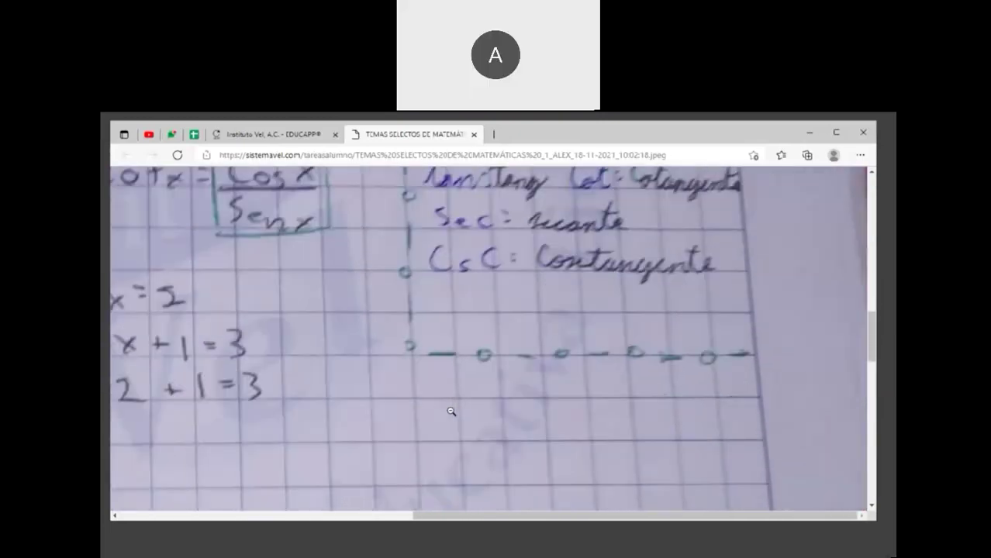
pyautogui.scroll(-5, 451, 412)
pyautogui.hscroll(-6, 450, 410)
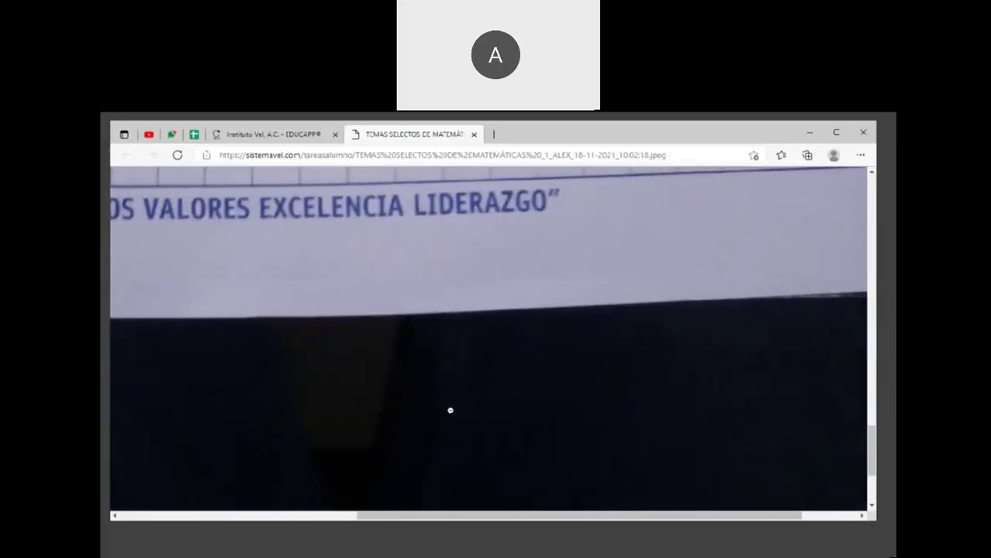
pyautogui.scroll(15, 449, 410)
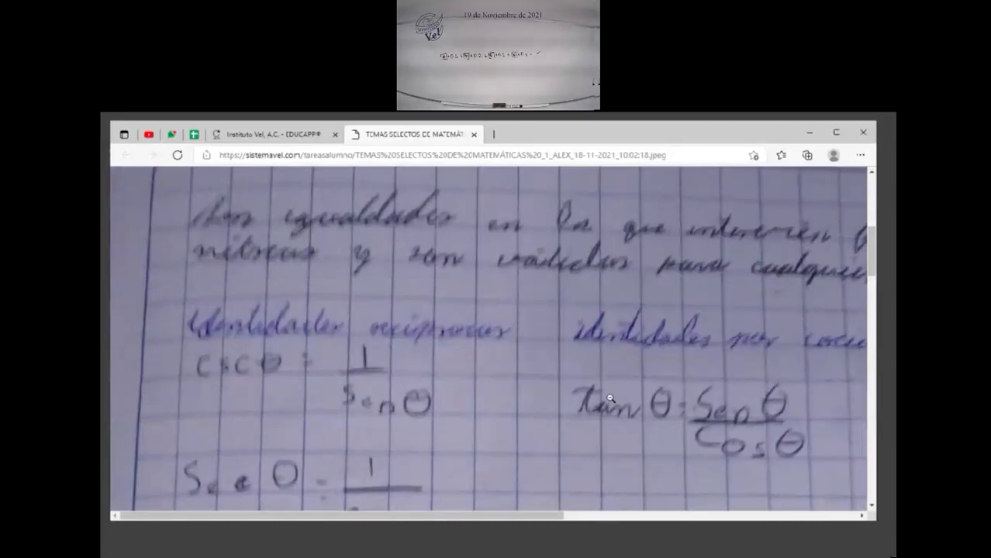
pyautogui.rightClick(380, 137)
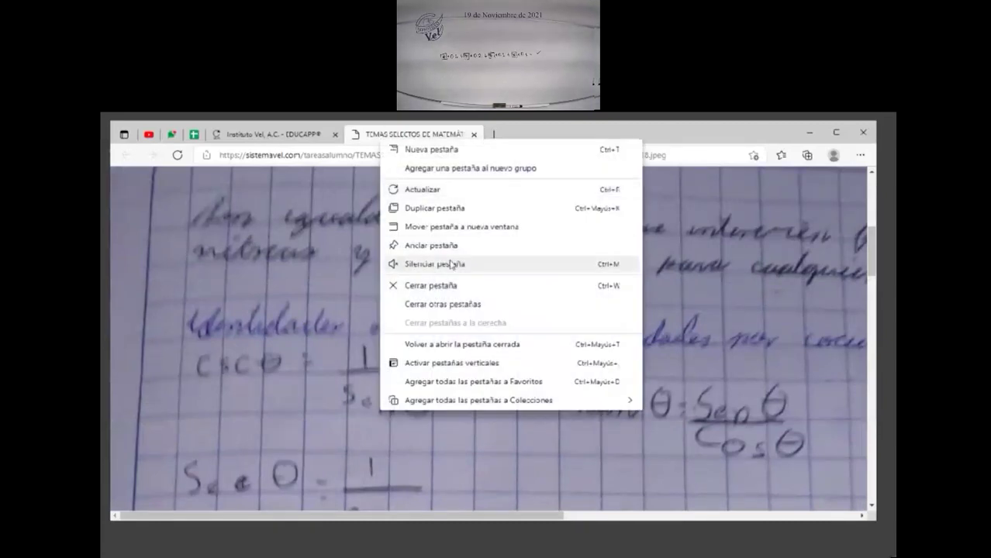
pyautogui.click(454, 286)
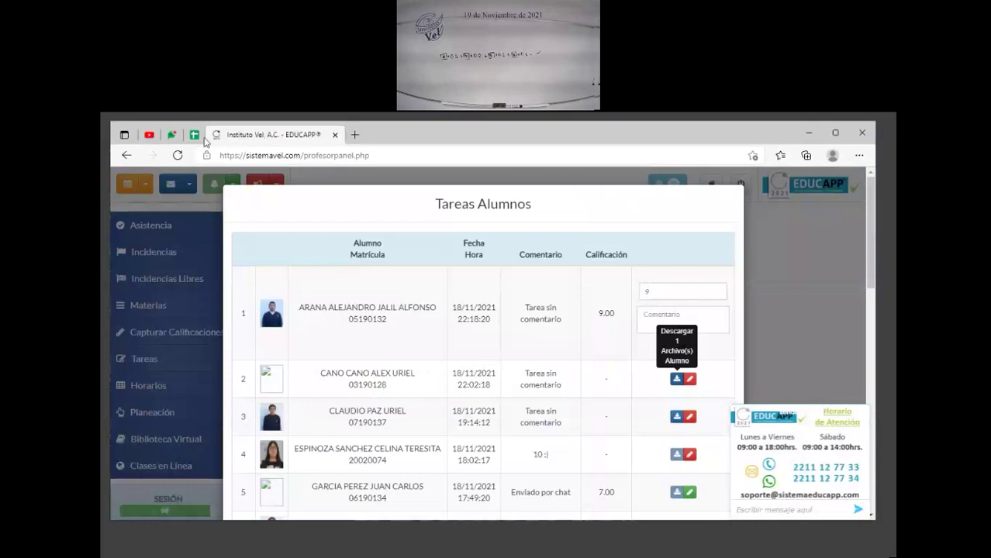
# Step: Open the submissions for the 04/11/2021 tarea, highlight the second student's submission status, and close the list
pyautogui.click(394, 180)
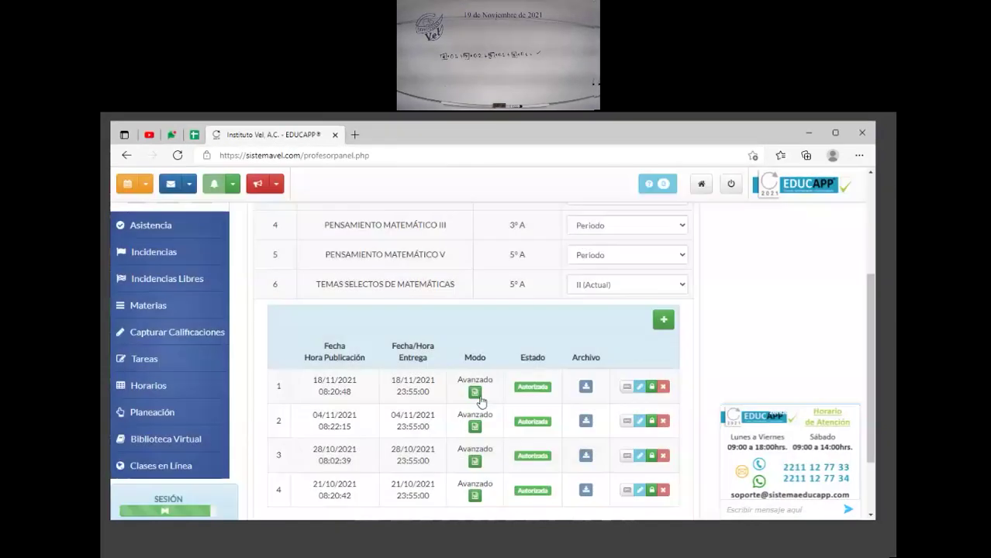
pyautogui.click(473, 428)
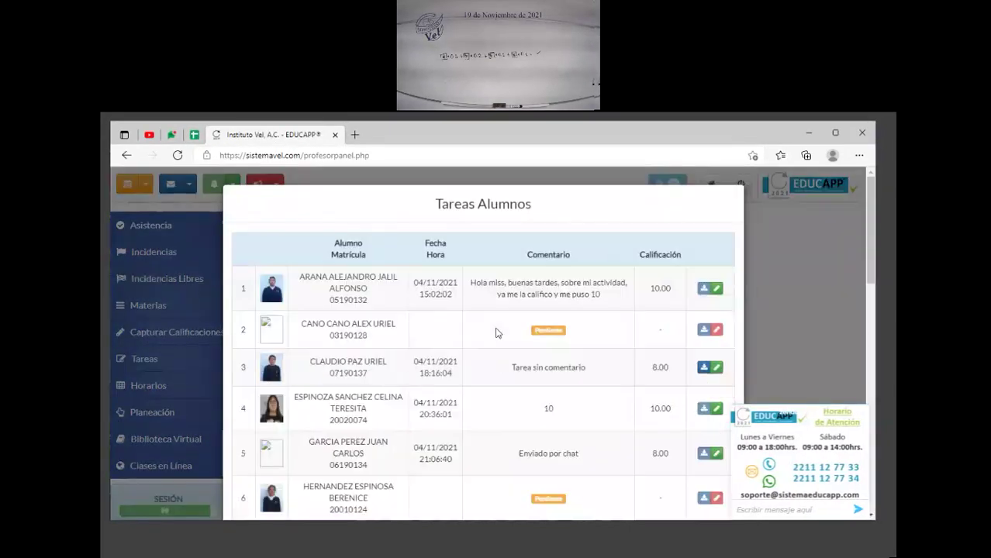
pyautogui.moveTo(529, 340); pyautogui.dragTo(582, 339)
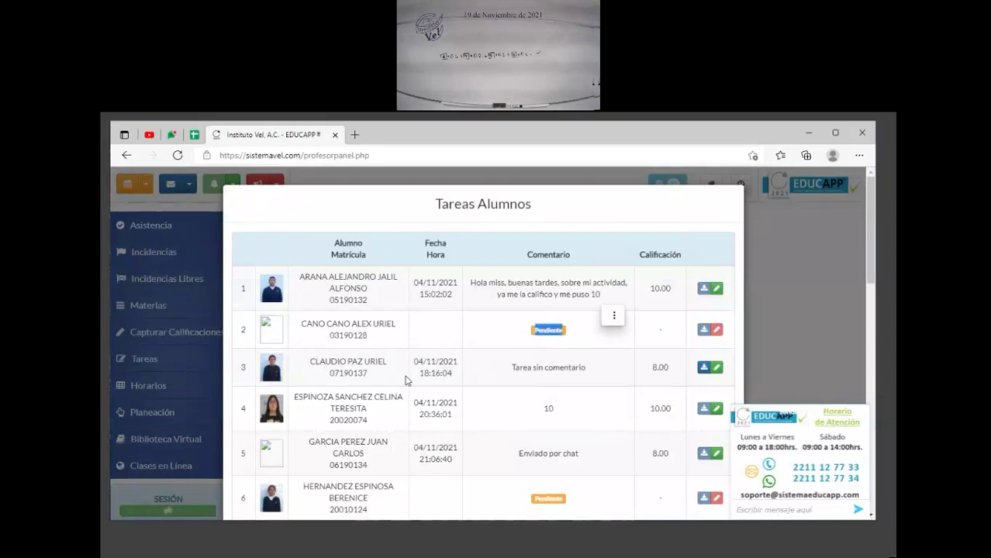
pyautogui.click(211, 175)
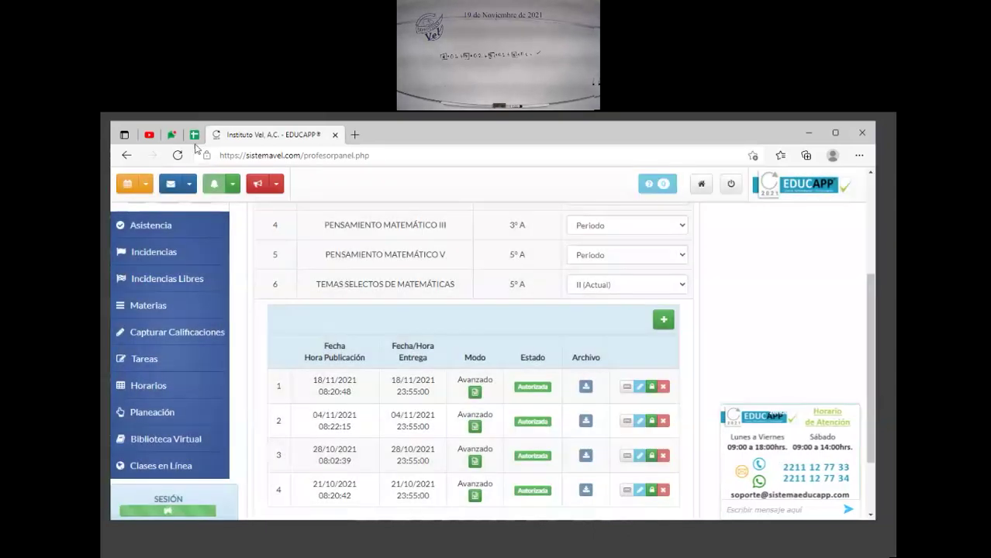
# Step: In the Temas Selectos de Matemáticas grade report, enter 6 as row 4's T4 grade
pyautogui.click(195, 134)
pyautogui.click(491, 342)
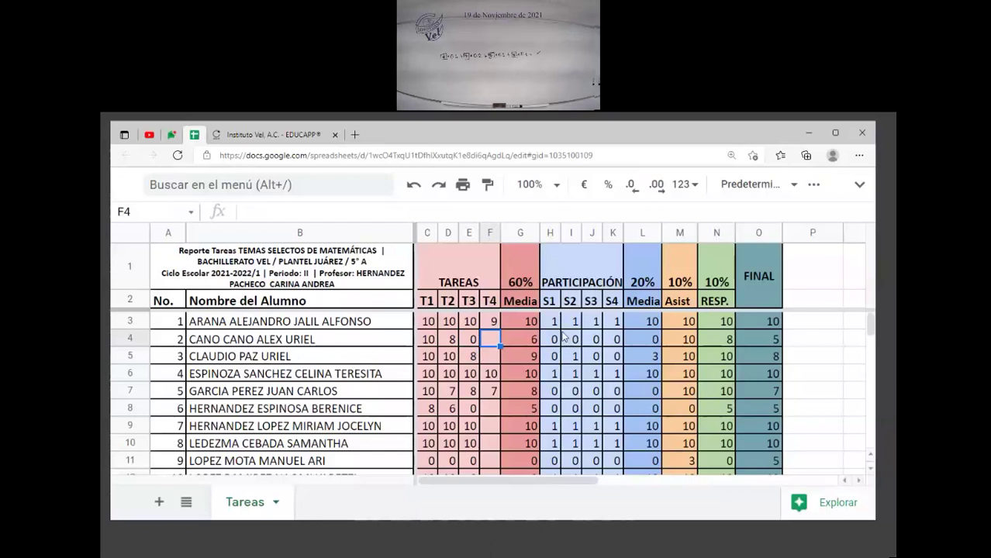
pyautogui.write('6')
pyautogui.click(555, 357)
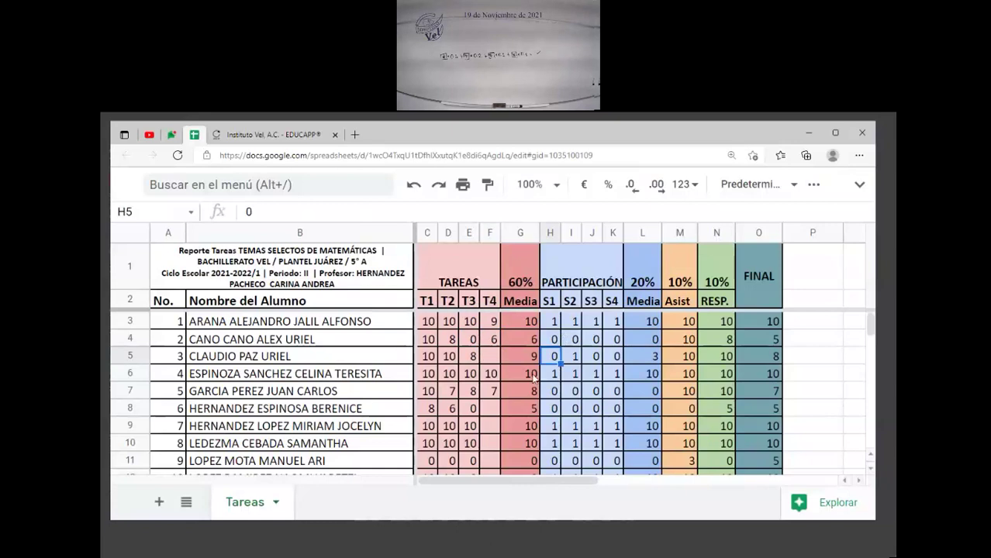
# Step: Switch to Google Chat and open the unread conversation from the student sending a justificante
pyautogui.click(172, 135)
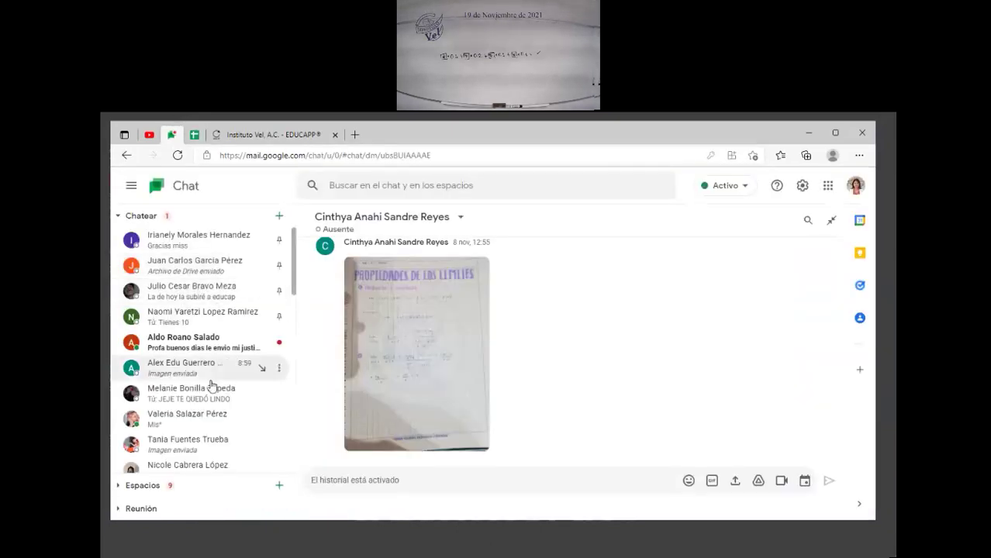
pyautogui.click(214, 349)
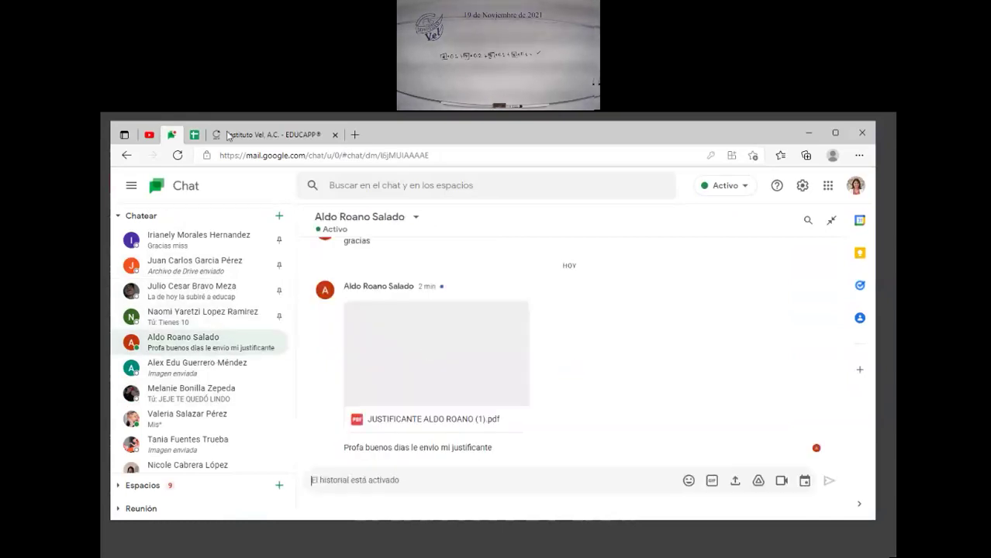
# Step: Return to the Temas Selectos de Matemáticas report and check row 4's T4 grade and S3 participation cell
pyautogui.click(194, 135)
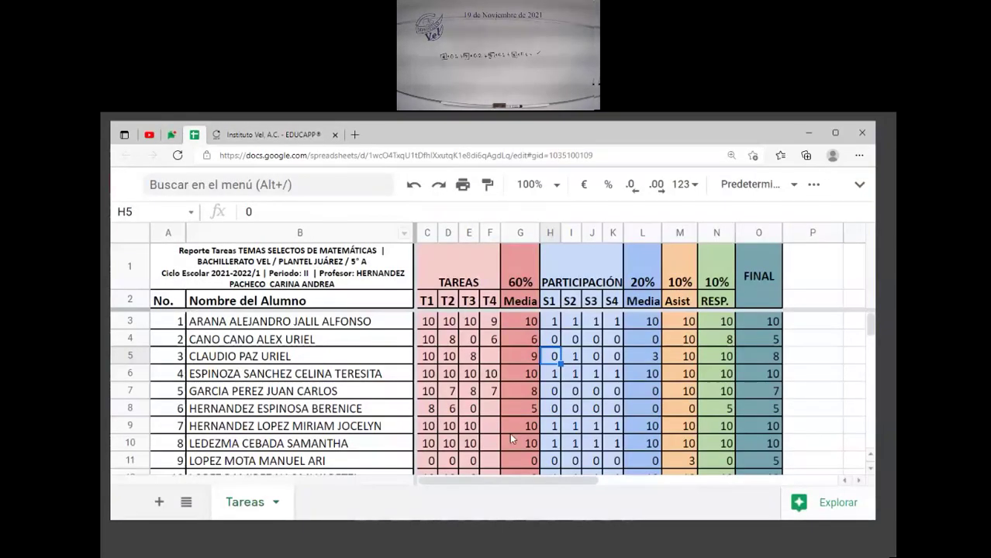
pyautogui.click(495, 341)
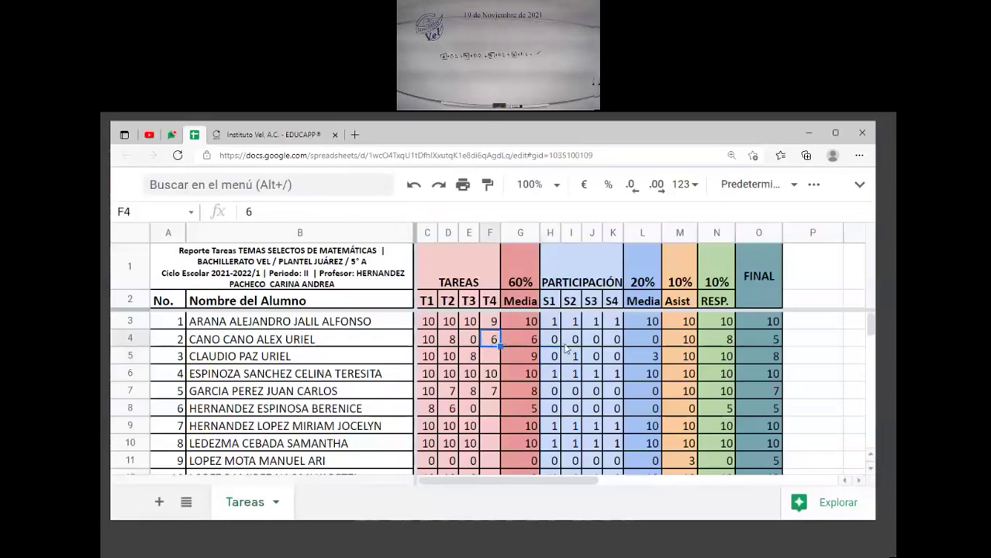
pyautogui.click(593, 341)
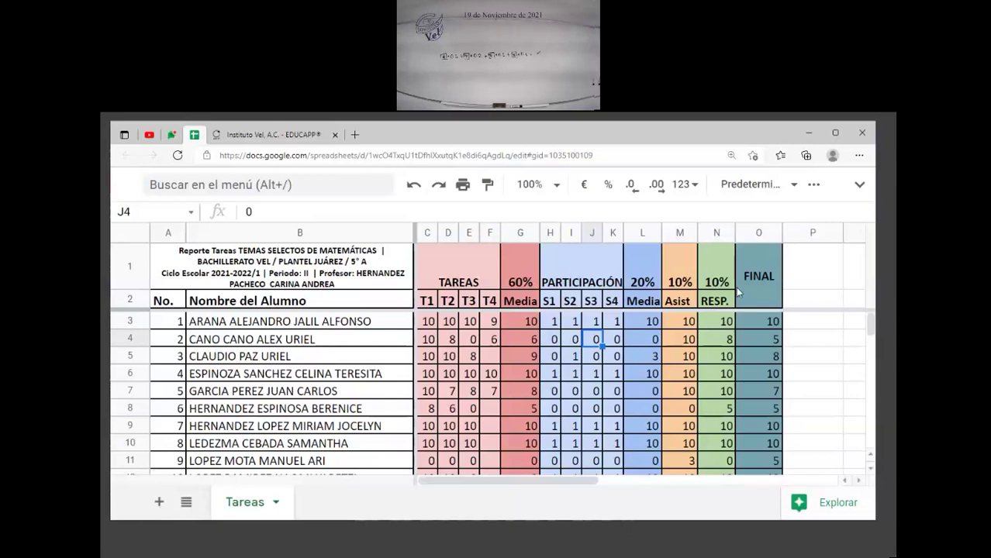
# Step: Review row 4's participation scores and Media, its Asist and RESP. grades, and its T3 grade
pyautogui.moveTo(552, 338); pyautogui.dragTo(643, 338)
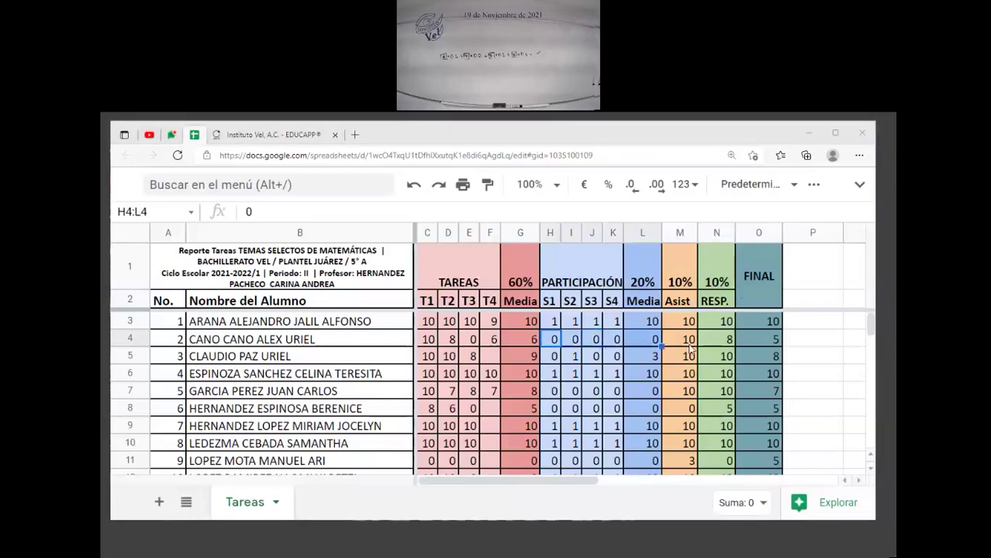
pyautogui.click(689, 340)
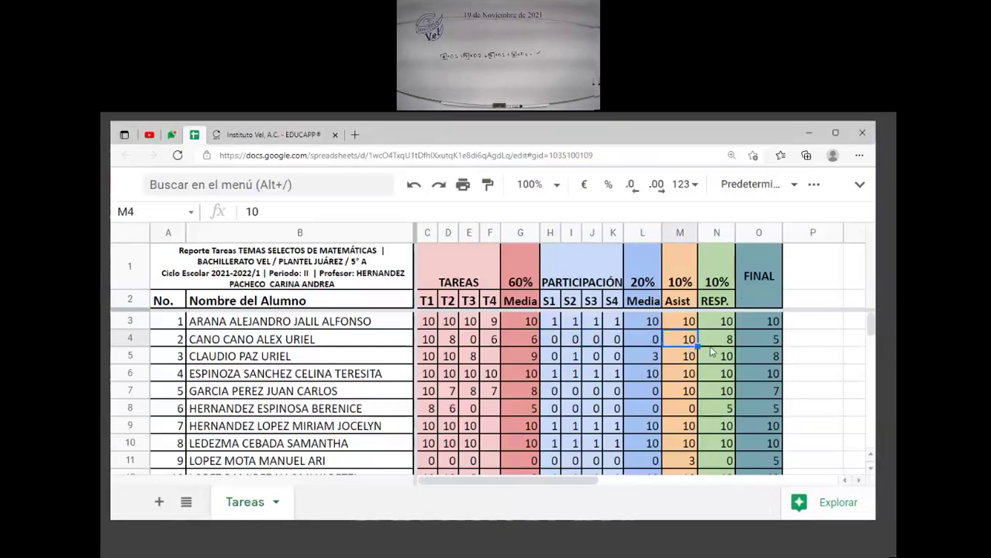
pyautogui.click(722, 346)
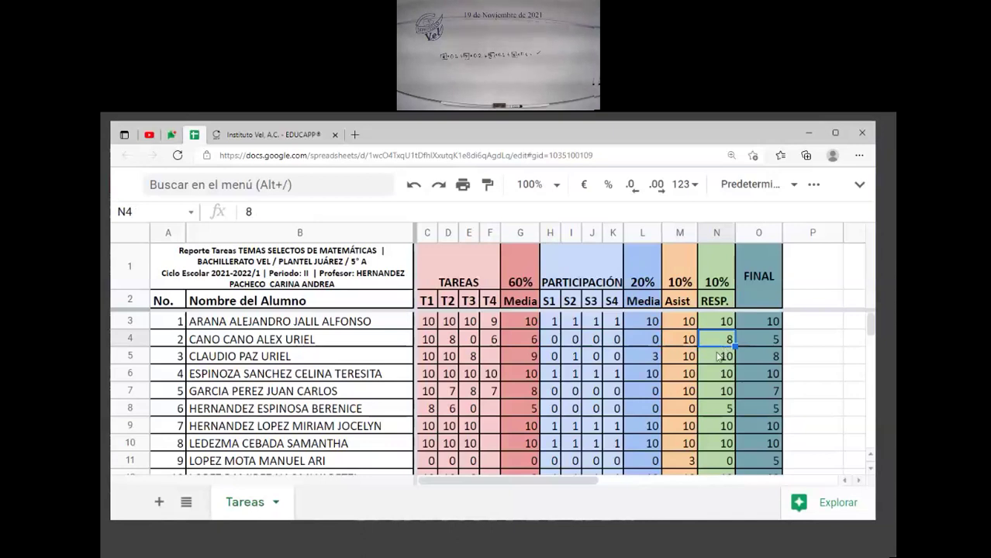
pyautogui.click(467, 344)
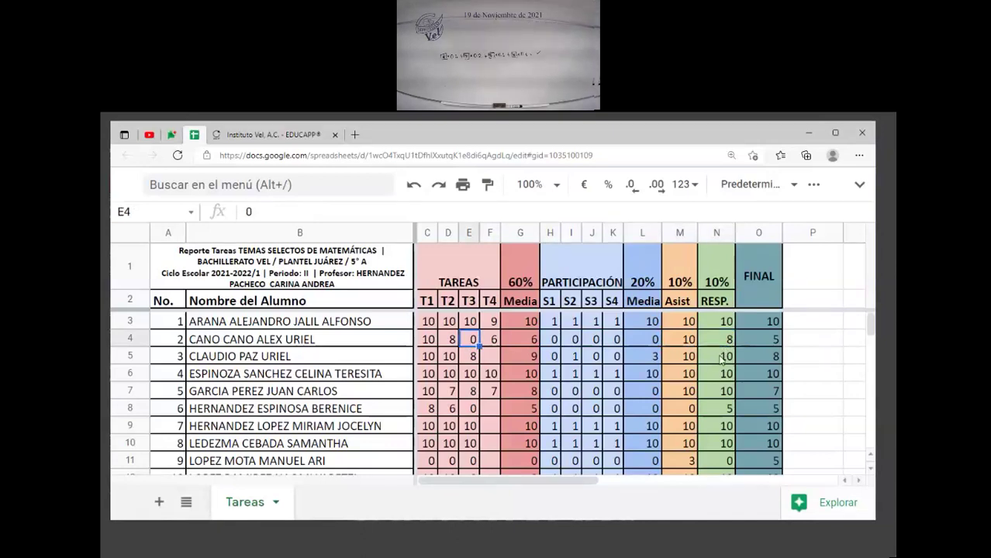
# Step: Set row 4's RESP. grade to 9
pyautogui.click(726, 343)
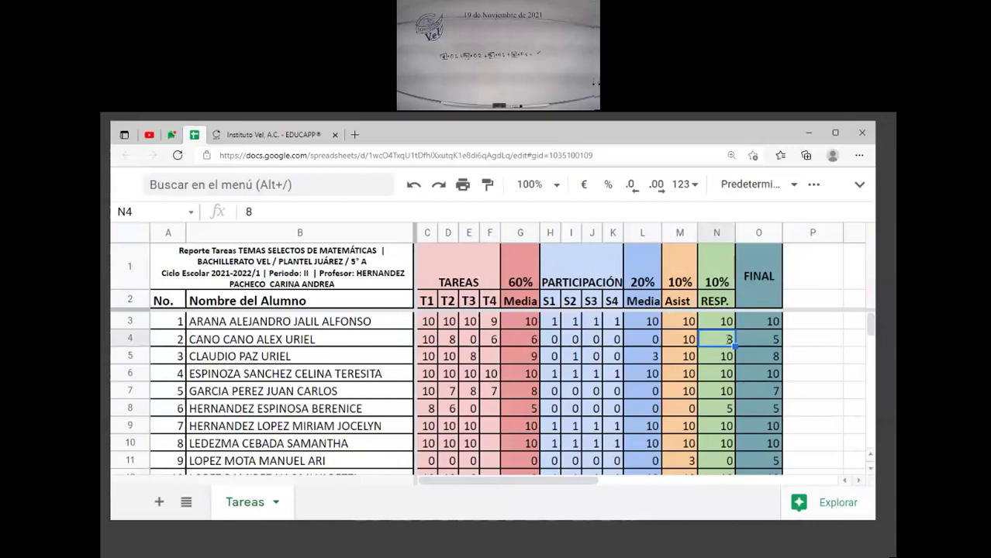
pyautogui.write('9')
pyautogui.press('Return')
pyautogui.press('Right')
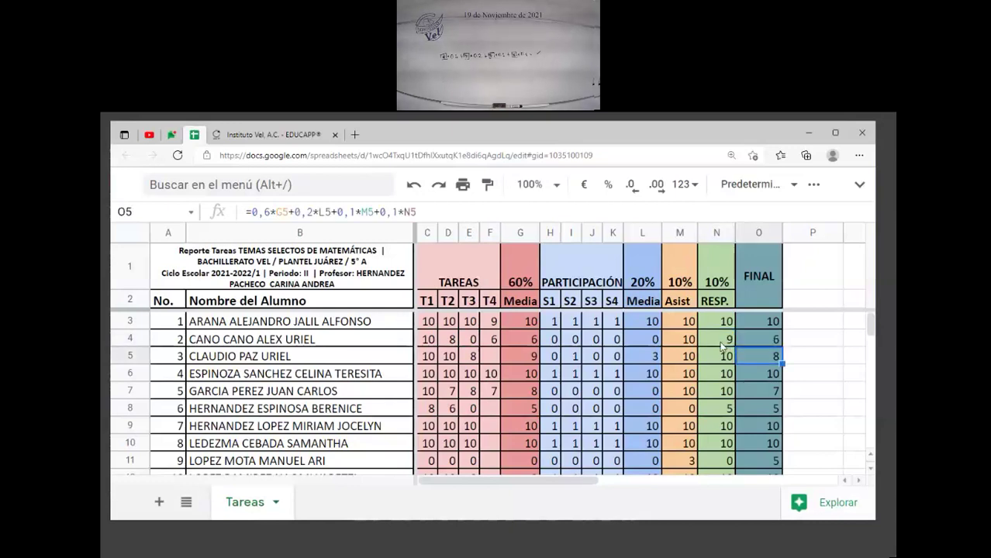
# Step: Check row 4's RESP. grade against its T3 and T4 tarea grades
pyautogui.click(721, 345)
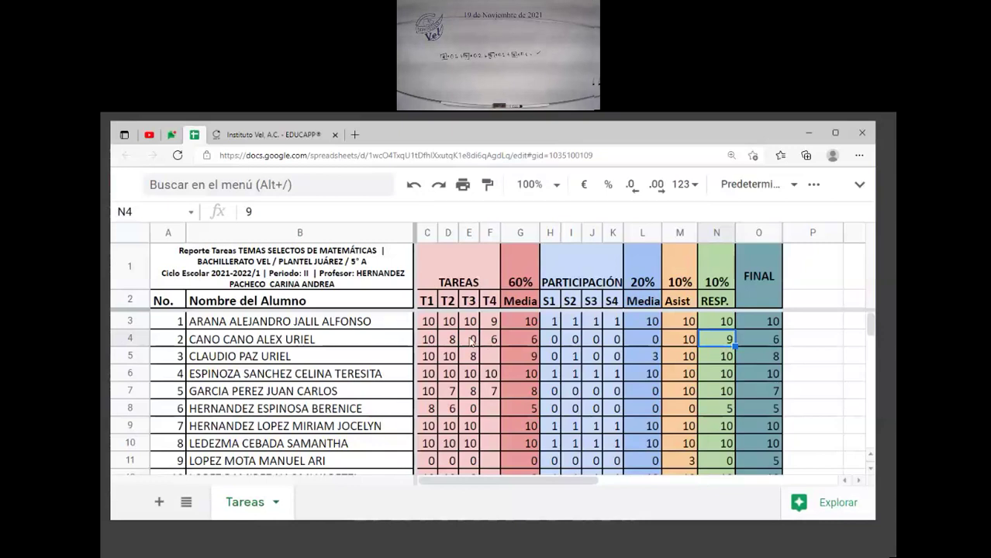
pyautogui.moveTo(472, 341); pyautogui.dragTo(490, 341)
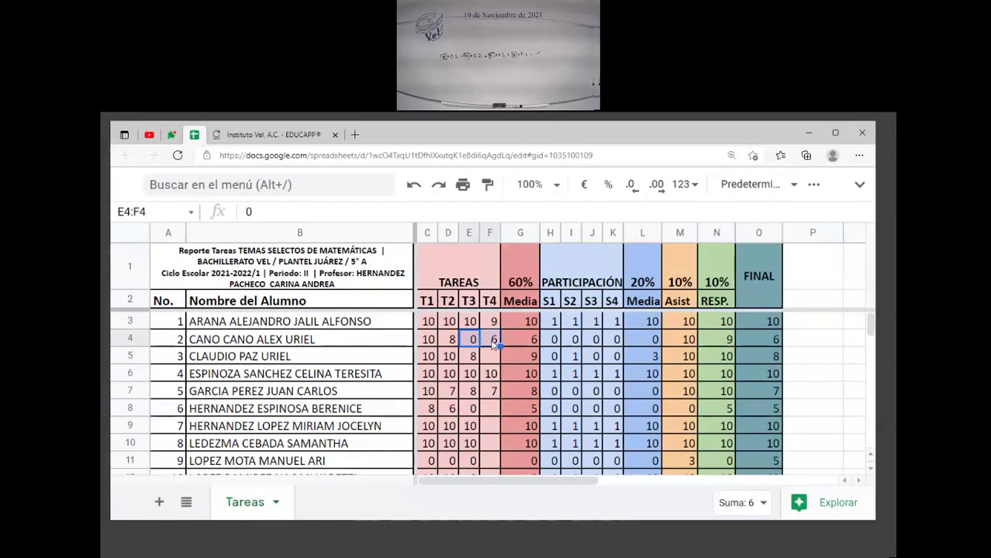
pyautogui.click(490, 340)
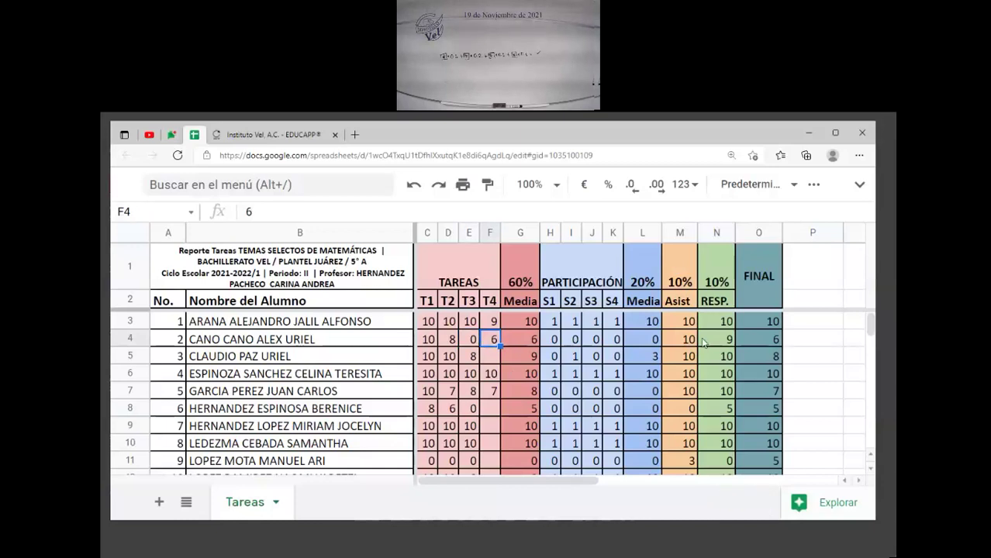
# Step: Restore row 4's RESP. grade to 8 and check the row's FINAL grade
pyautogui.click(719, 340)
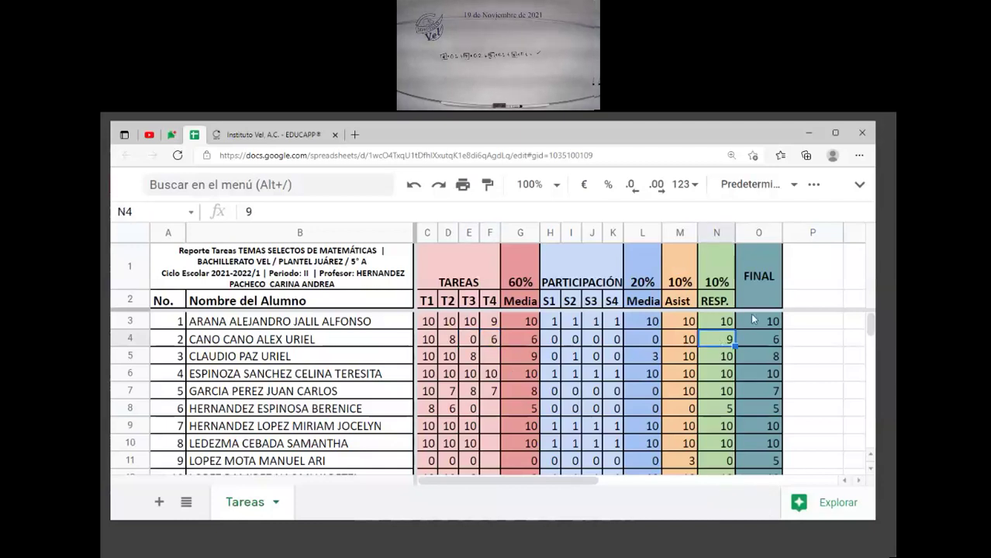
pyautogui.write('8')
pyautogui.click(748, 391)
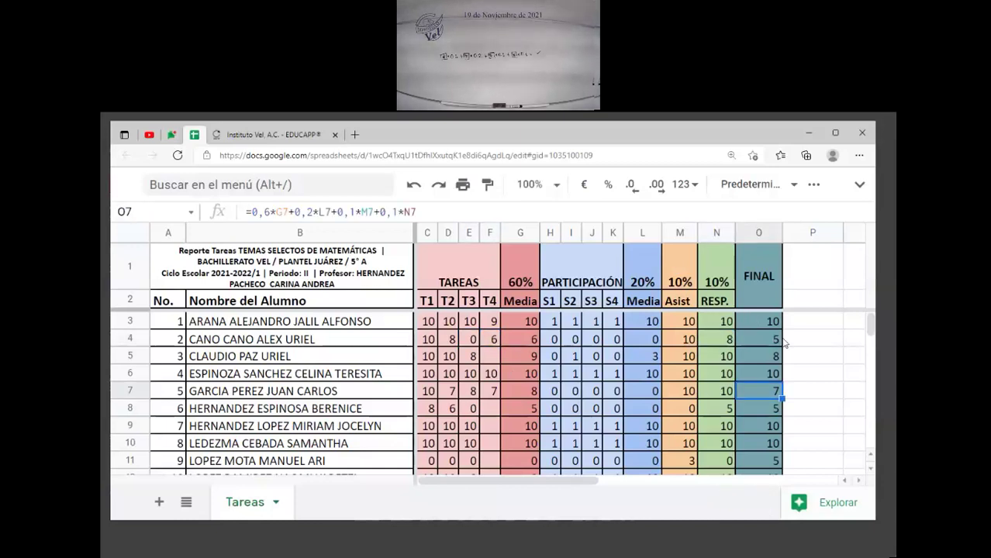
pyautogui.click(779, 339)
pyautogui.press('Left')
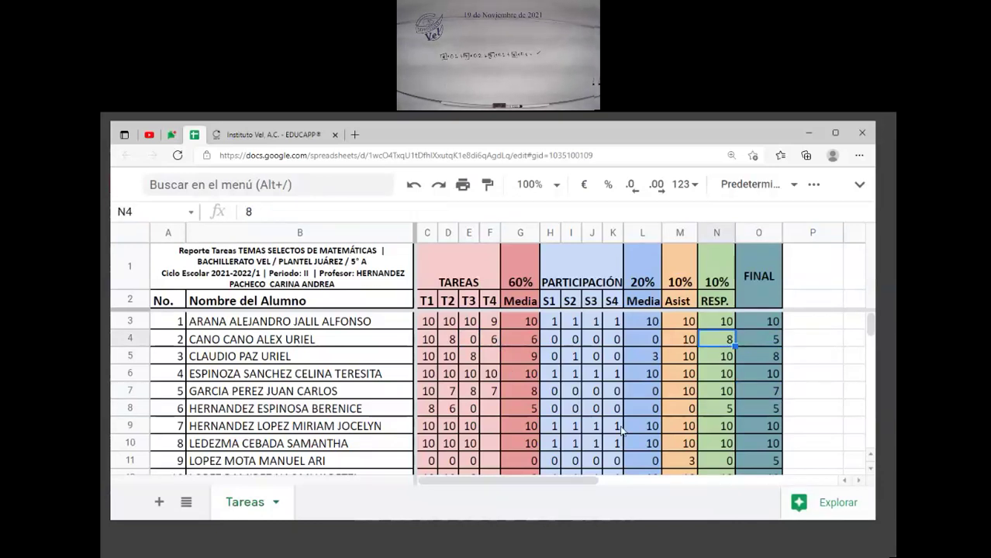
# Step: Switch to EDUCAPP and open the student submissions for the 18/11/2021 Temas Selectos de Matemáticas tarea
pyautogui.click(490, 357)
pyautogui.click(286, 137)
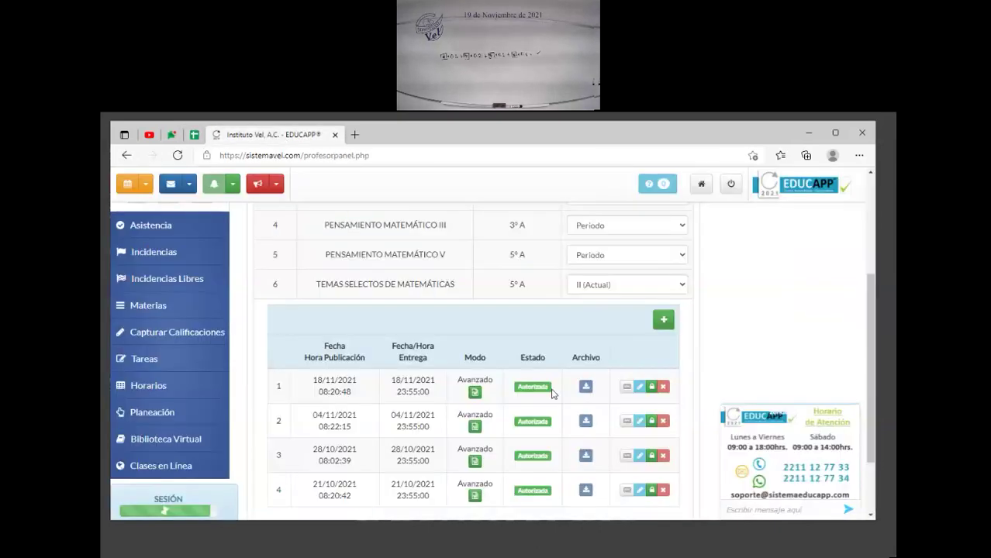
pyautogui.click(640, 385)
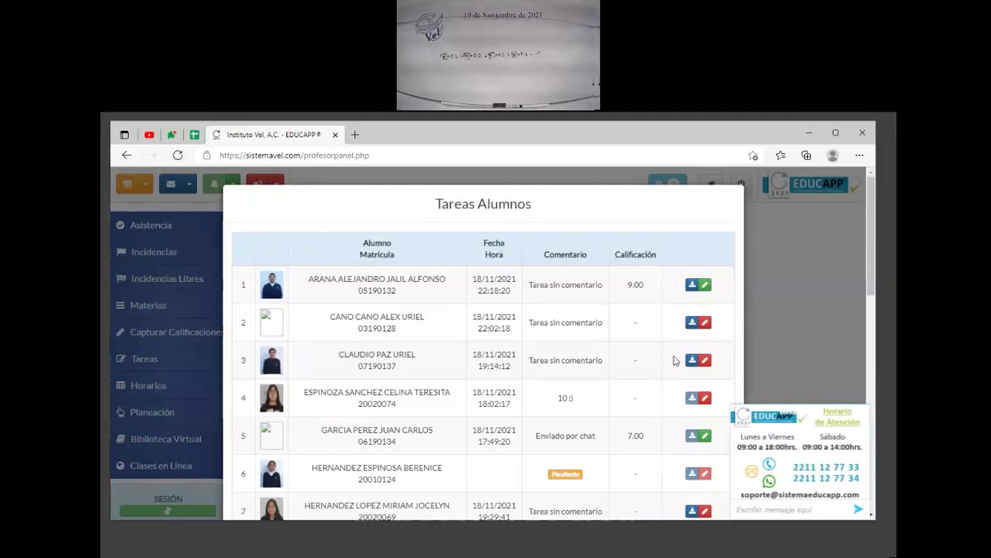
# Step: Grade the second student's 18/11/2021 tarea with 6 and save it without a comment
pyautogui.click(706, 322)
pyautogui.click(710, 327)
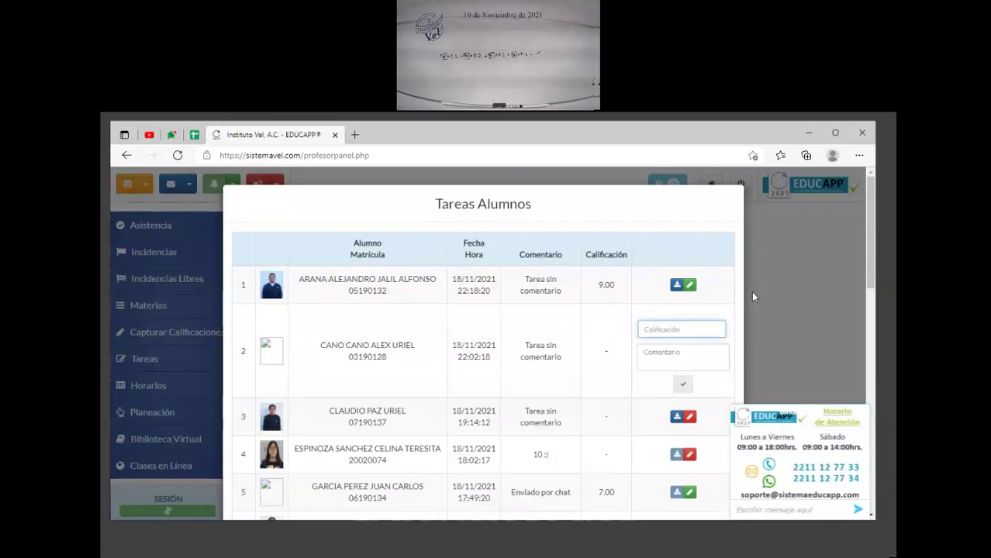
pyautogui.write('7')
pyautogui.press('BackSpace')
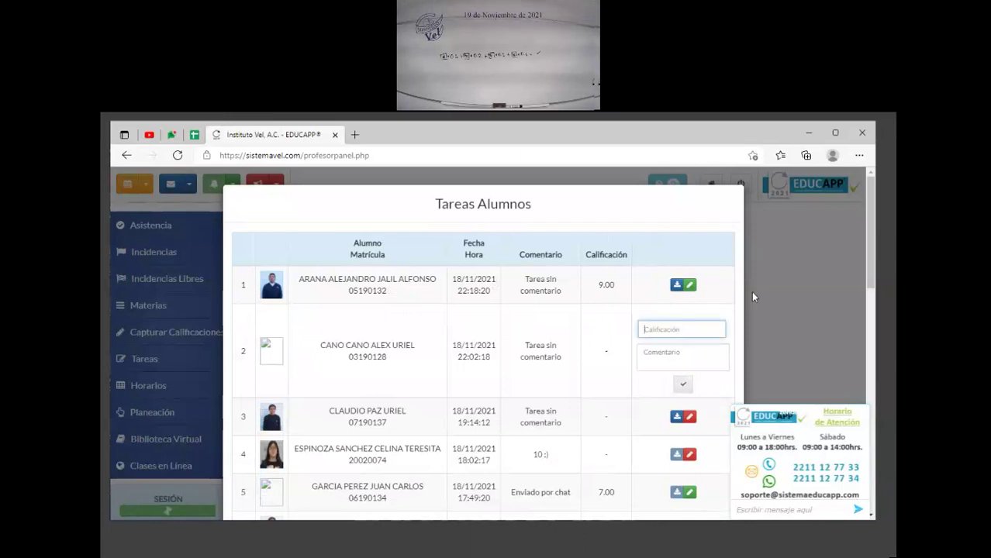
pyautogui.write('6')
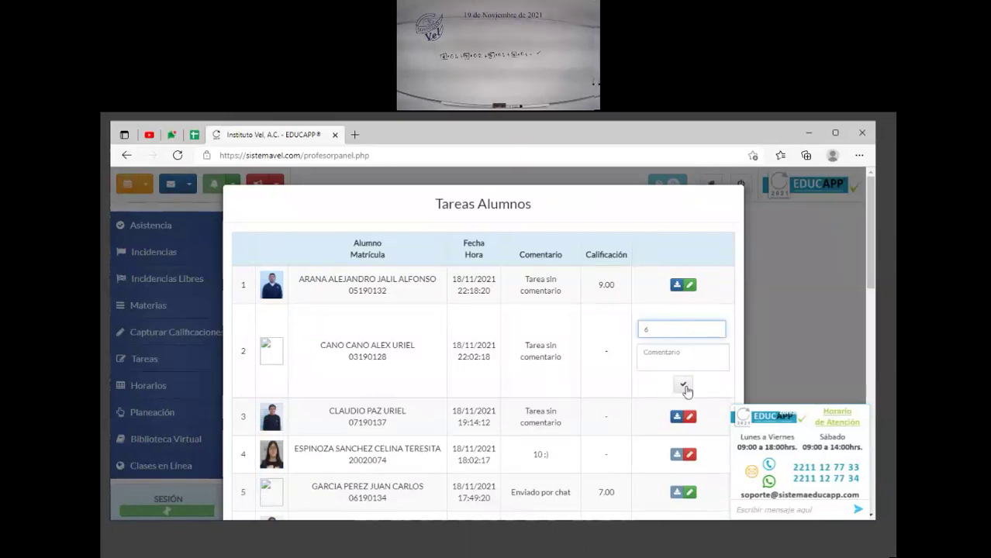
pyautogui.click(685, 388)
# Step: Open the third student's submitted Word document, review the handwritten solution, and close the document
pyautogui.scroll(-2, 712, 316)
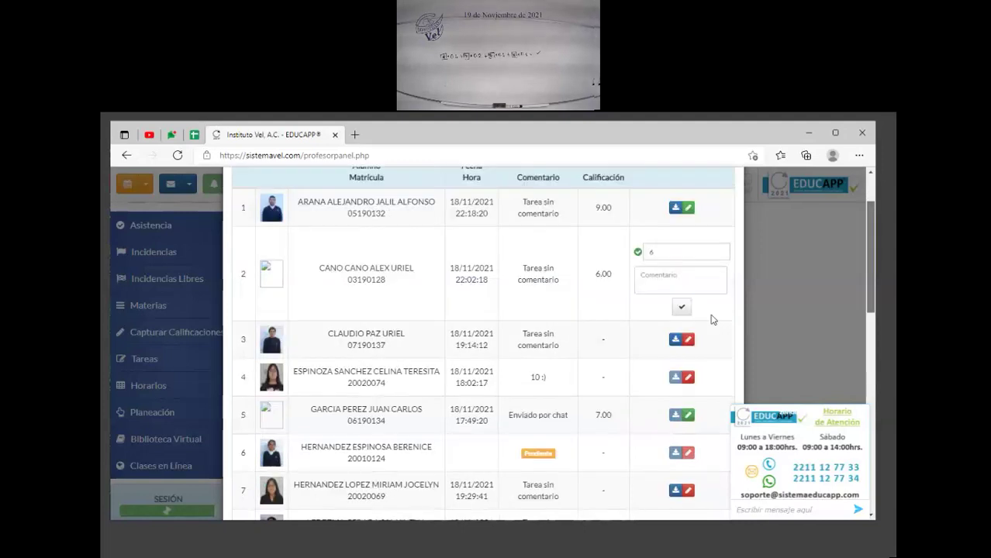
pyautogui.scroll(-1, 540, 302)
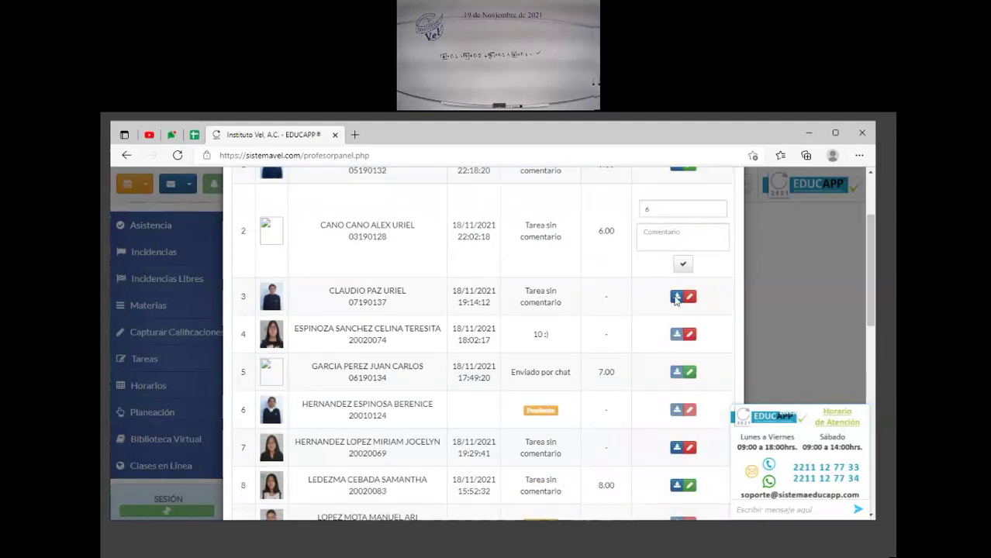
pyautogui.click(675, 298)
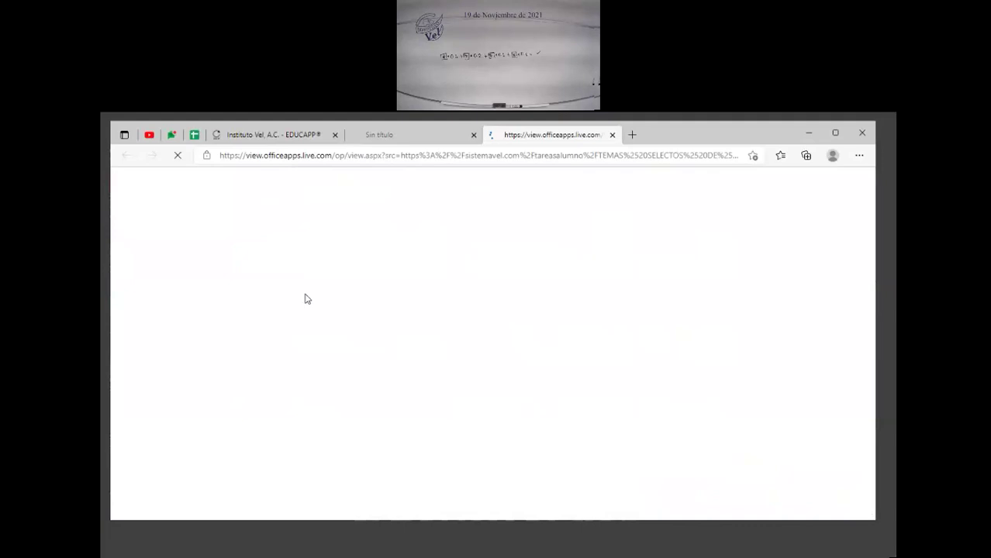
pyautogui.moveTo(871, 320); pyautogui.dragTo(870, 342)
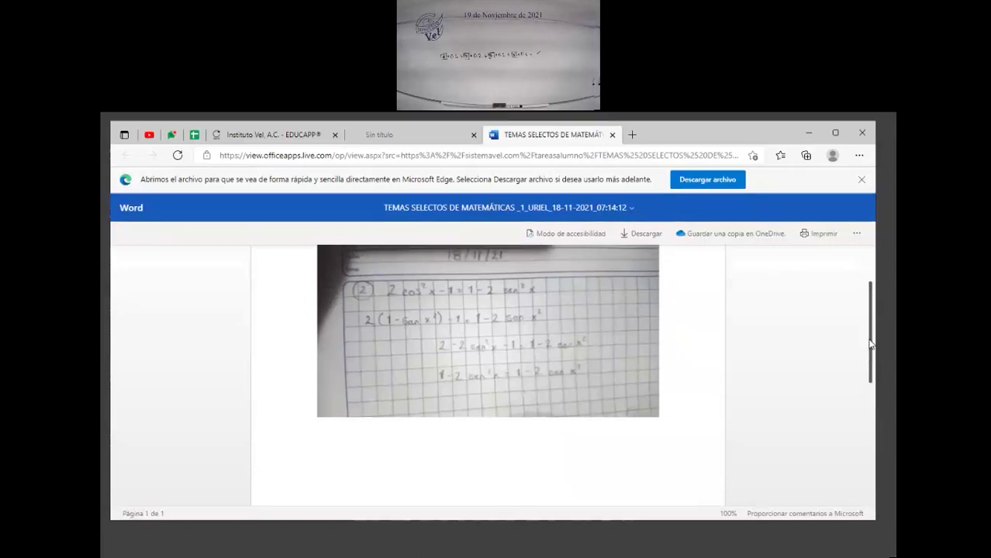
pyautogui.moveTo(870, 338); pyautogui.dragTo(870, 305)
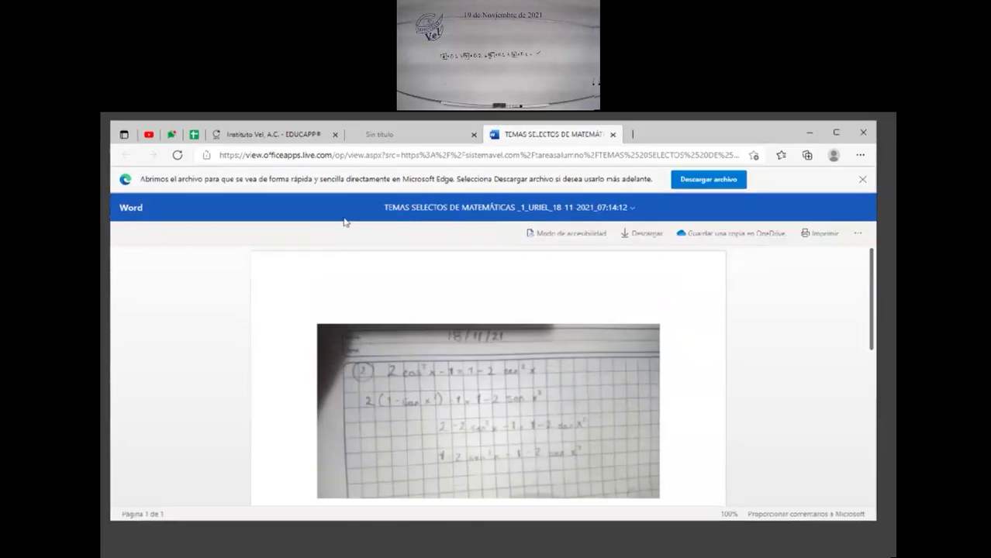
pyautogui.click(613, 136)
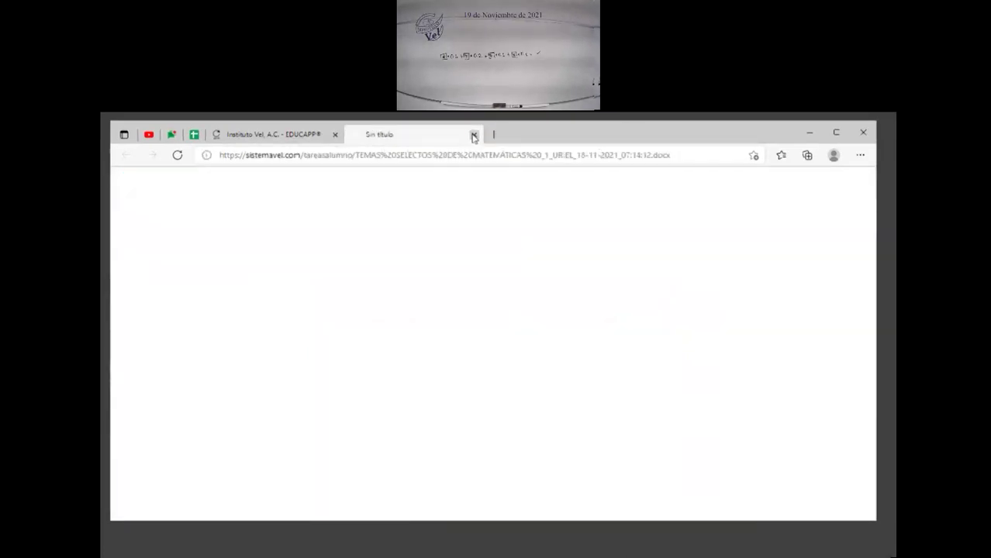
pyautogui.click(474, 136)
# Step: Grade the third student's 18/11/2021 tarea with 8 and save it
pyautogui.click(685, 303)
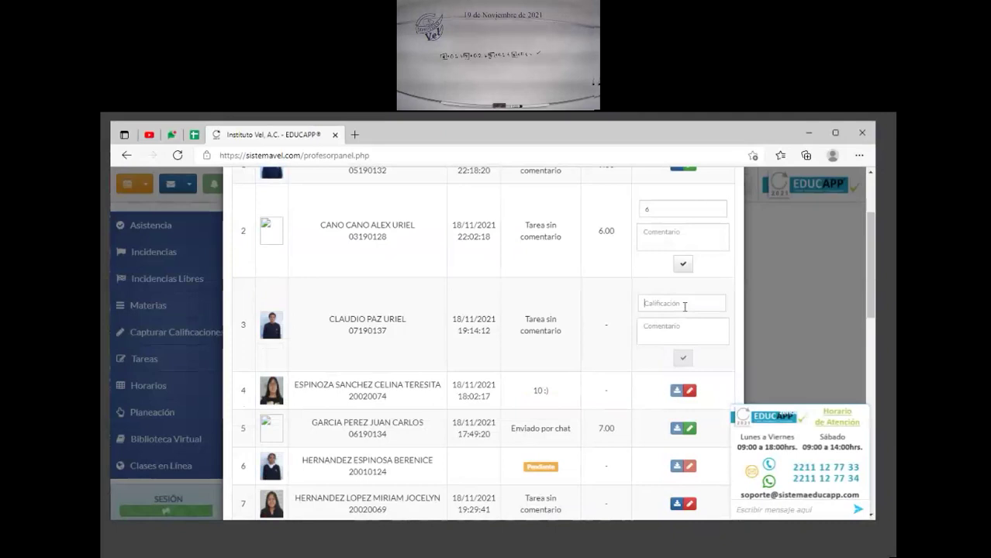
pyautogui.write('8')
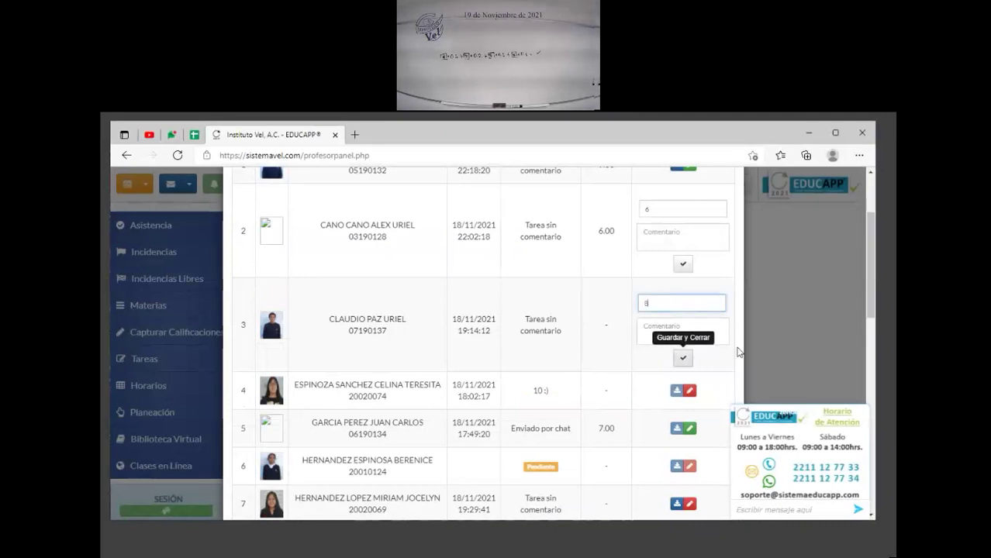
pyautogui.click(683, 357)
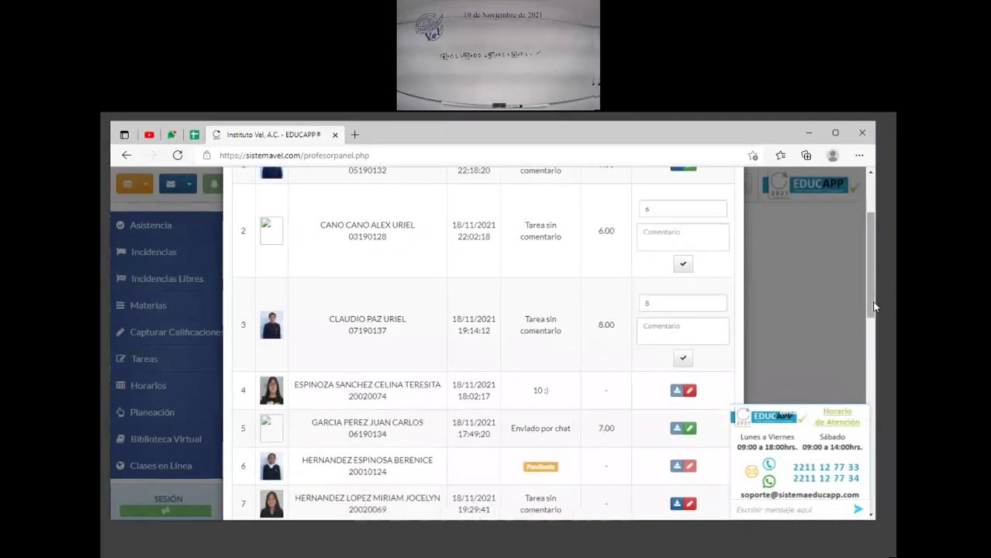
# Step: Grade the fourth student's 18/11/2021 tarea with 10 and save it
pyautogui.moveTo(874, 307); pyautogui.dragTo(875, 353)
pyautogui.click(687, 304)
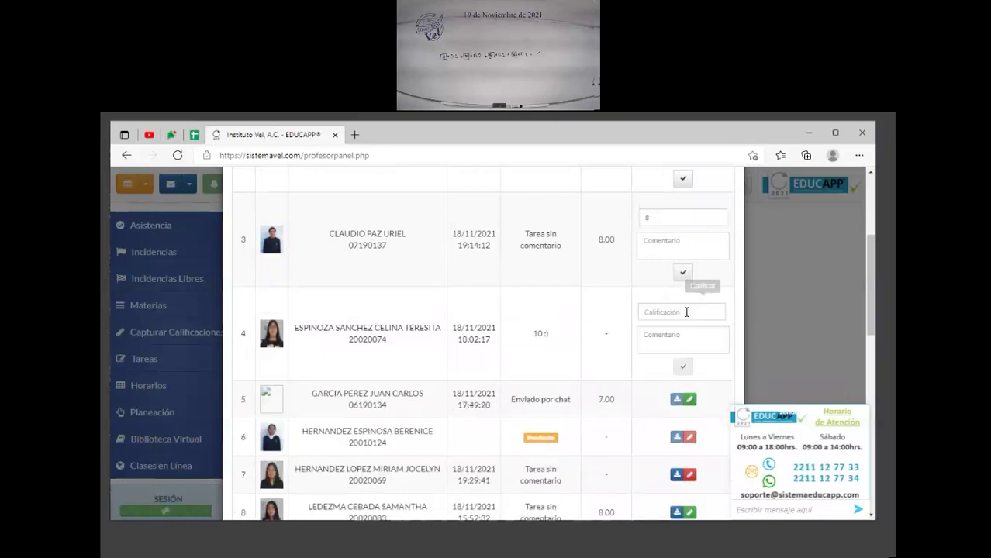
pyautogui.write('10')
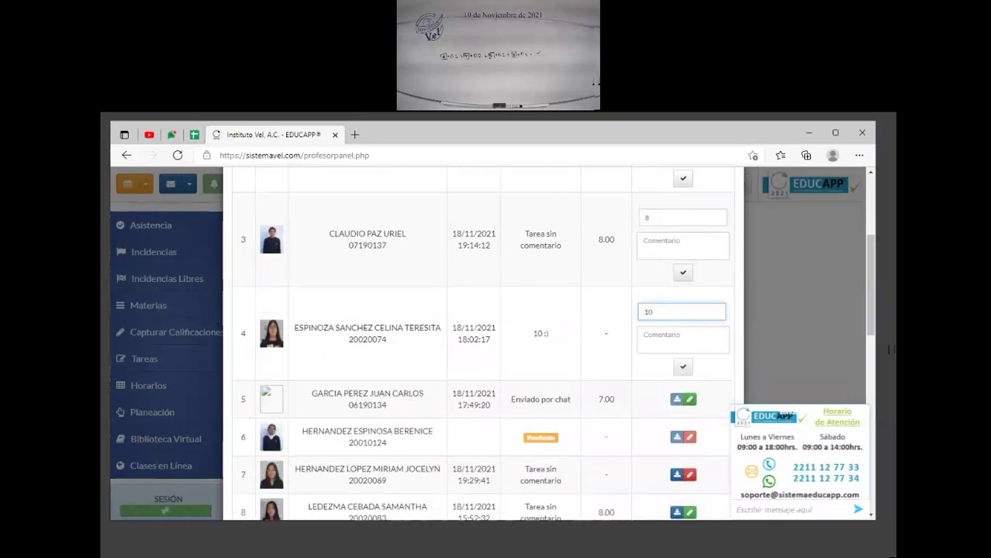
pyautogui.click(683, 367)
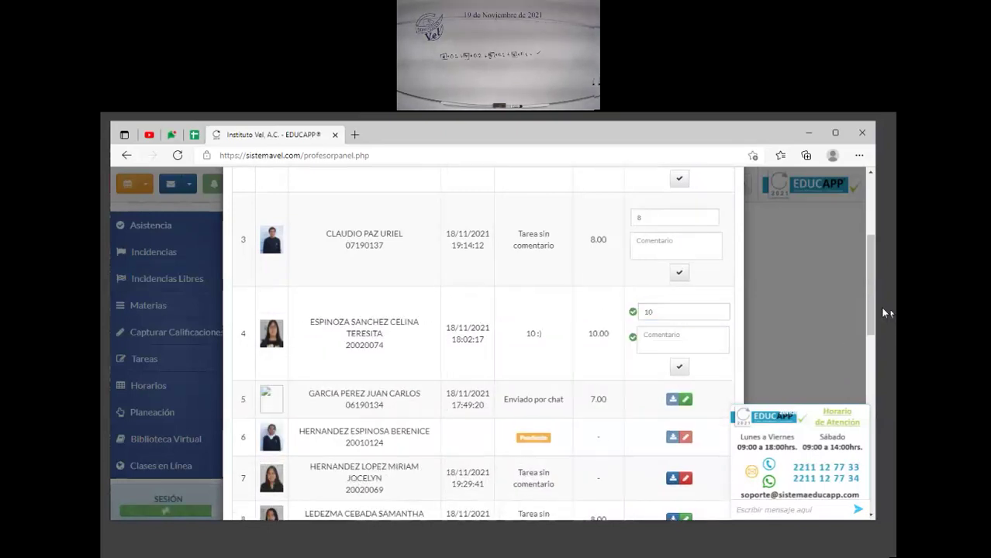
# Step: Open the fifth student's grade for editing and look over the remaining submissions in the list
pyautogui.scroll(-1, 875, 313)
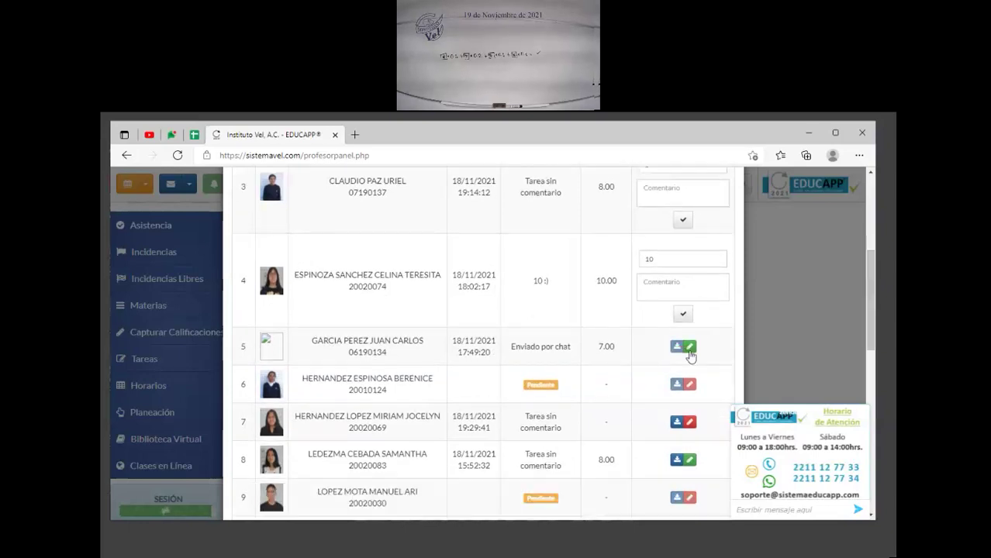
pyautogui.click(684, 350)
pyautogui.doubleClick(683, 351)
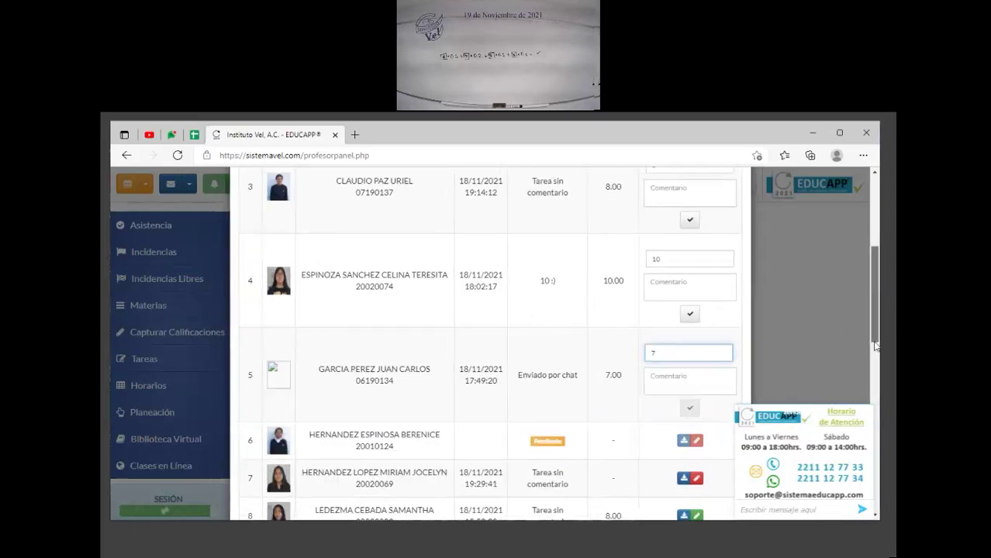
pyautogui.moveTo(870, 318); pyautogui.dragTo(737, 340)
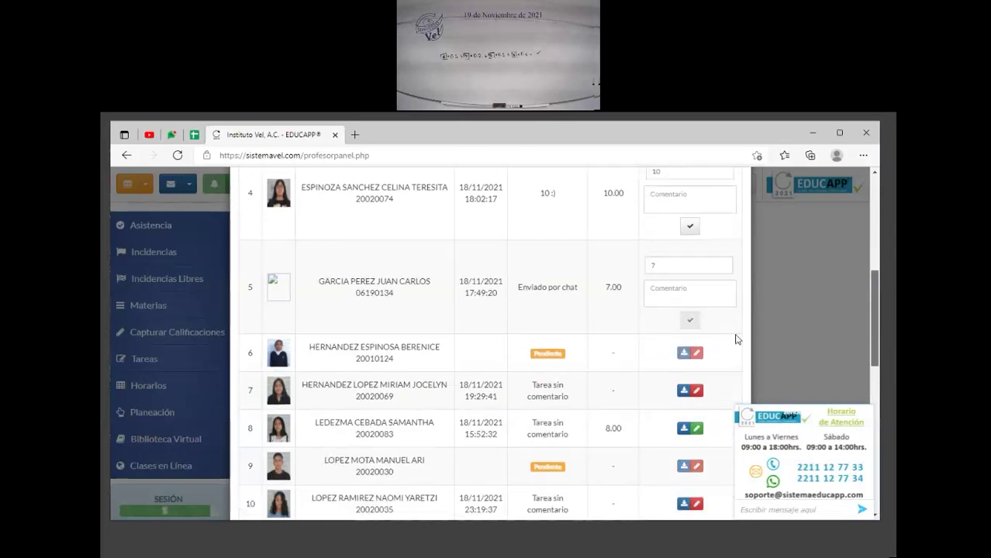
# Step: Return to the Temas Selectos de Matemáticas report, enter 8 as row 5's T4 grade, and check the row's FINAL grade
pyautogui.click(215, 180)
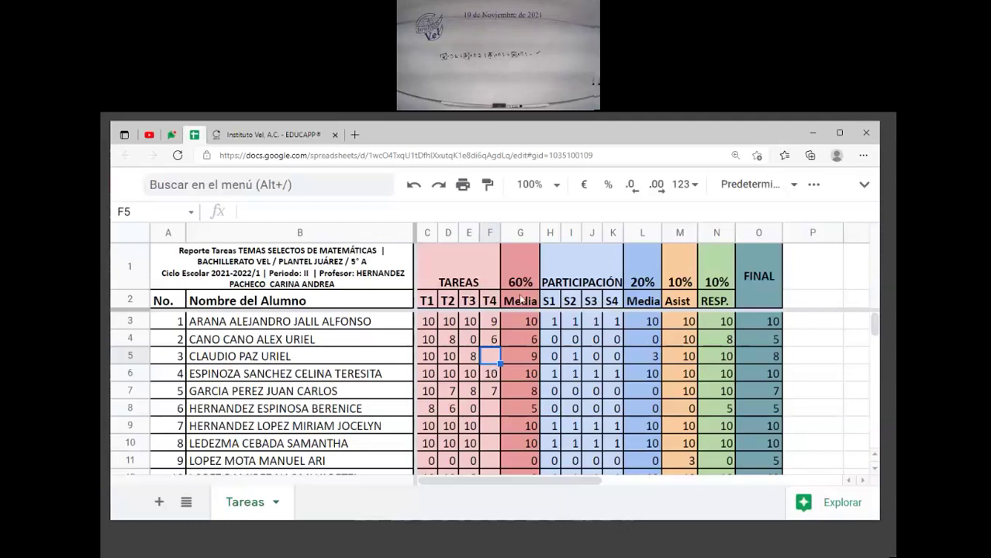
pyautogui.write('8')
pyautogui.press('Left')
pyautogui.press('Left')
pyautogui.click(758, 356)
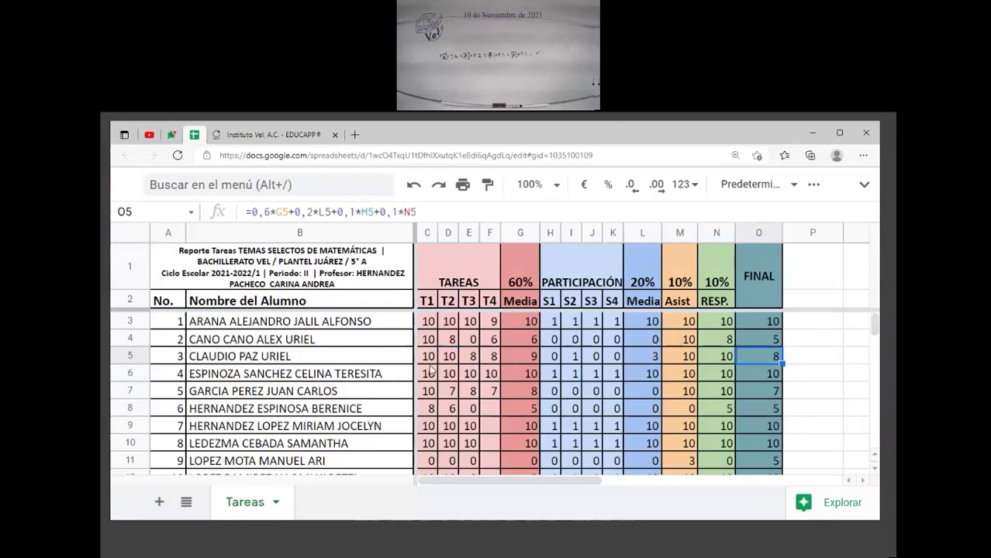
pyautogui.moveTo(448, 358); pyautogui.dragTo(671, 374)
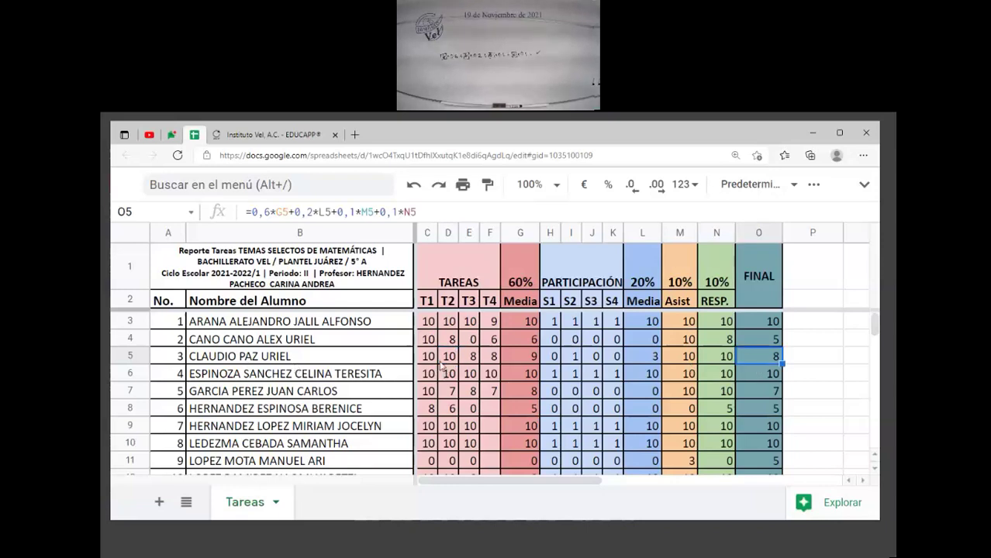
# Step: Review the task, participation and FINAL grades of the students in rows 5 to 7 of the report
pyautogui.moveTo(757, 356); pyautogui.dragTo(757, 356)
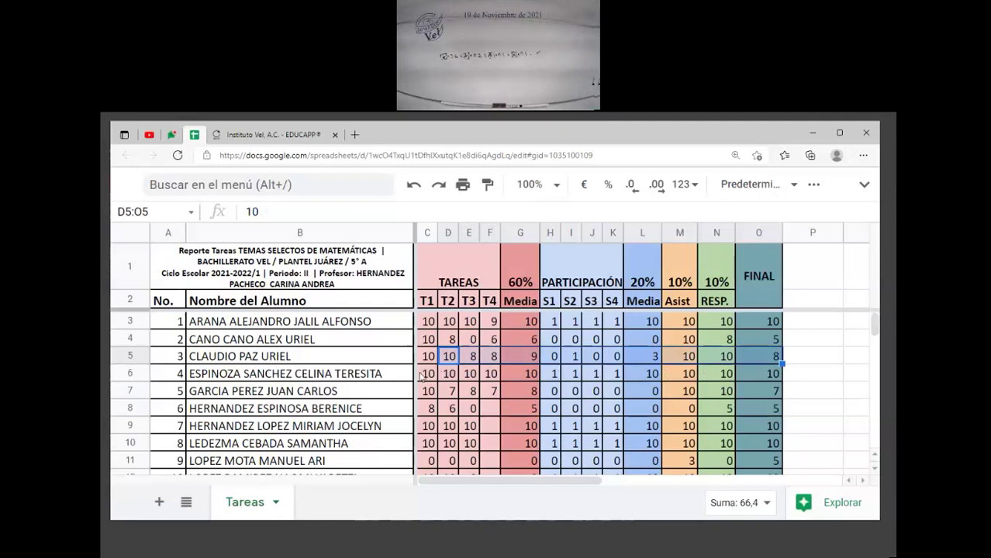
pyautogui.moveTo(435, 376); pyautogui.dragTo(769, 391)
pyautogui.click(555, 384)
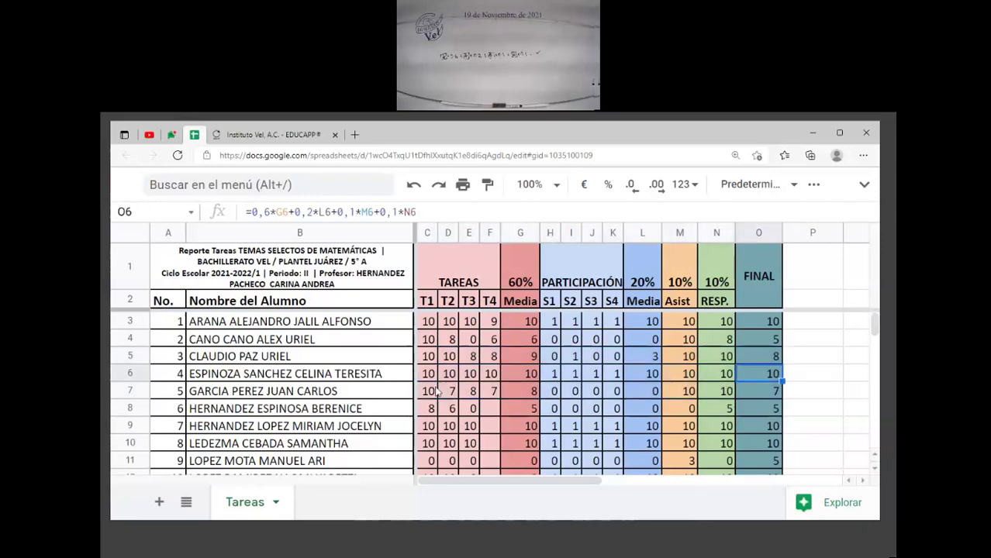
pyautogui.moveTo(429, 390); pyautogui.dragTo(555, 391)
pyautogui.moveTo(713, 399); pyautogui.dragTo(764, 393)
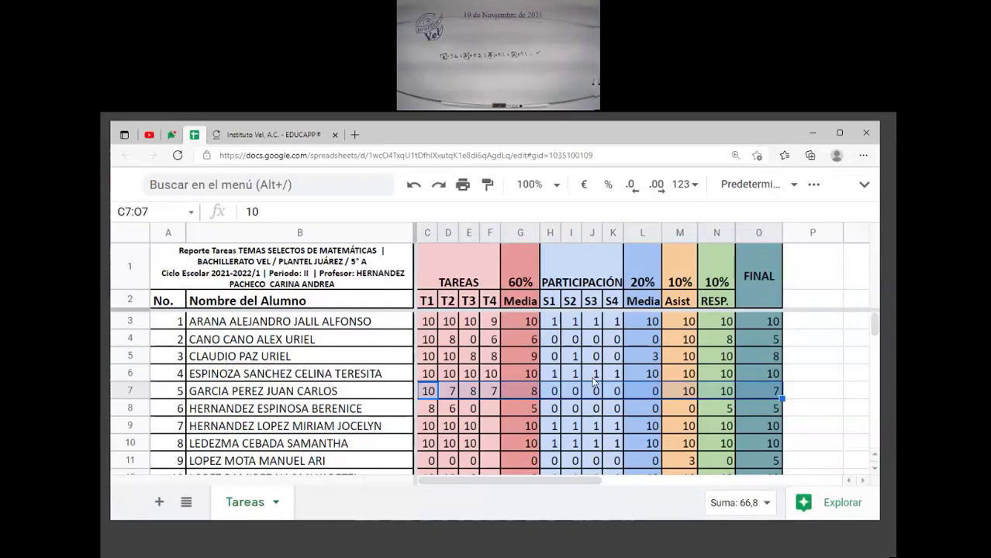
pyautogui.click(652, 374)
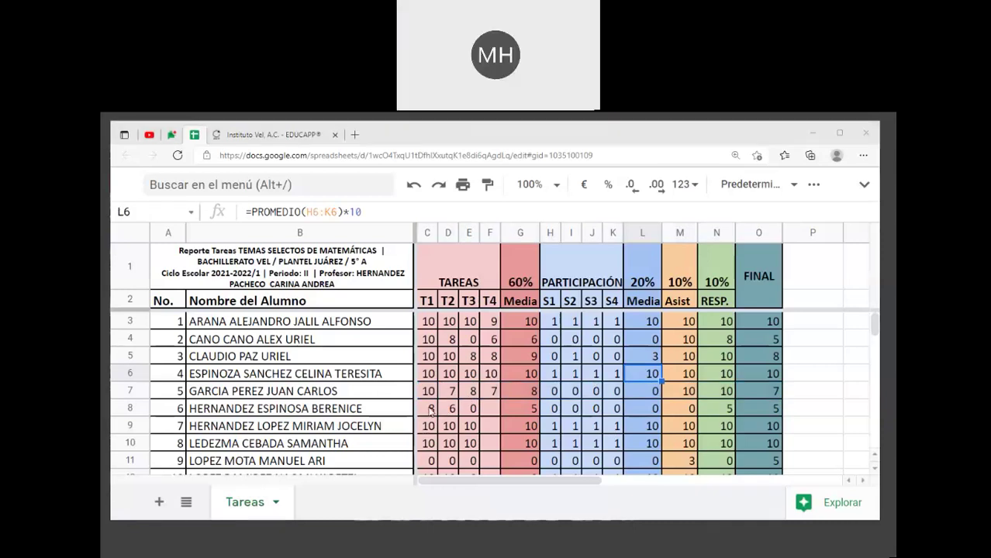
# Step: Enter 0 as row 8's T4 grade and check the rest of that row through to the FINAL grade
pyautogui.click(493, 410)
pyautogui.write('0')
pyautogui.click(490, 442)
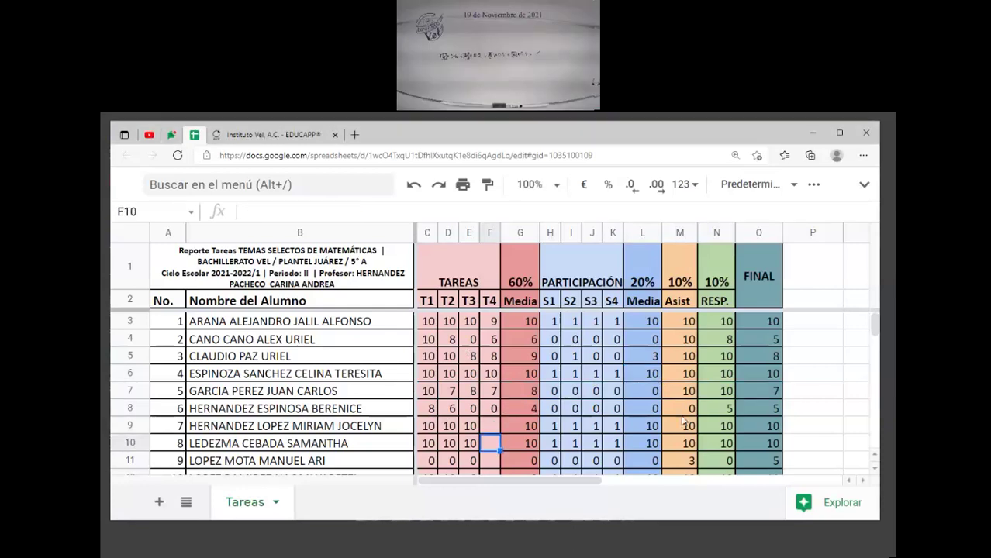
pyautogui.moveTo(571, 409); pyautogui.dragTo(758, 413)
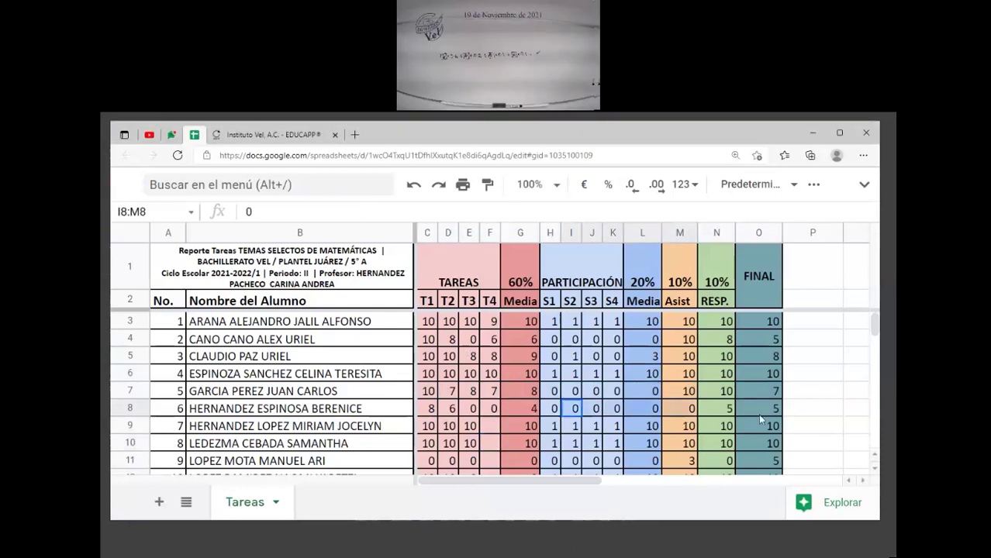
# Step: Check row 9's missing T4 grade, switch to EDUCAPP, and view the seventh student's submitted PDF, closing it when done
pyautogui.click(466, 427)
pyautogui.click(490, 425)
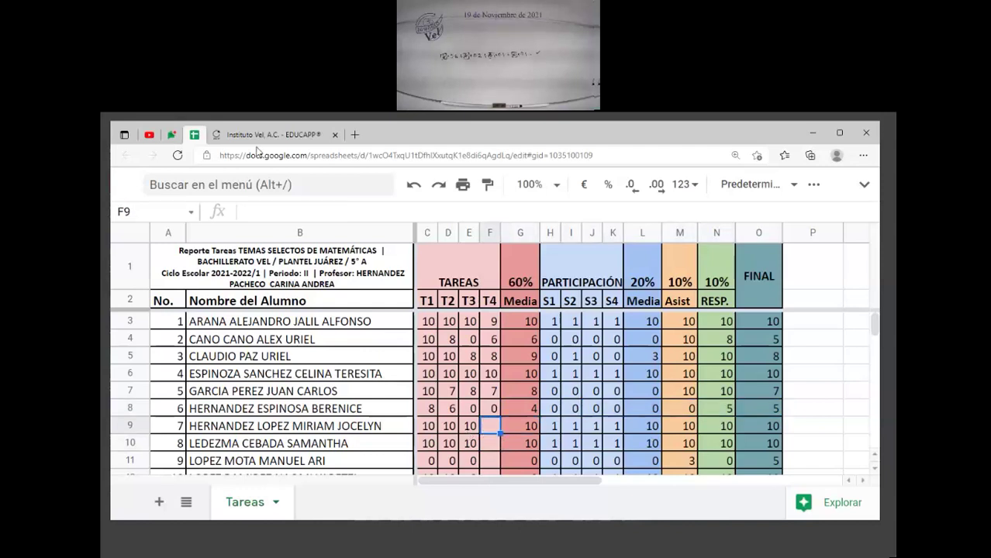
pyautogui.hotkey('ctrl', 'Tab')
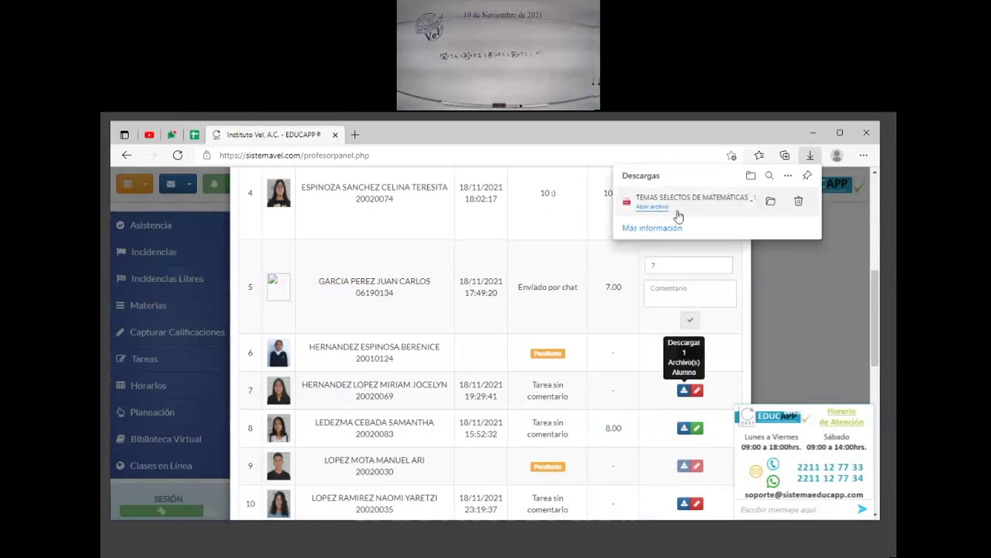
pyautogui.click(678, 216)
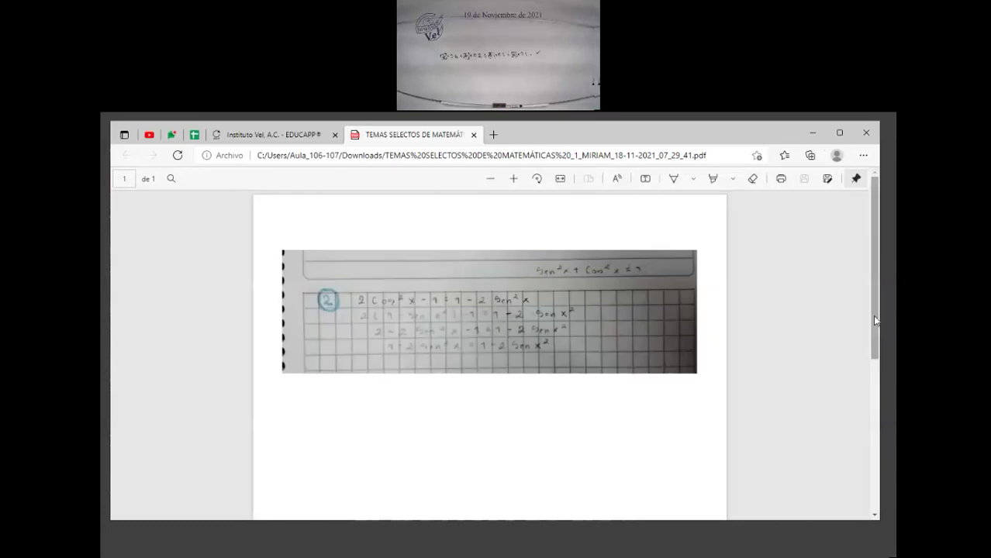
pyautogui.rightClick(392, 139)
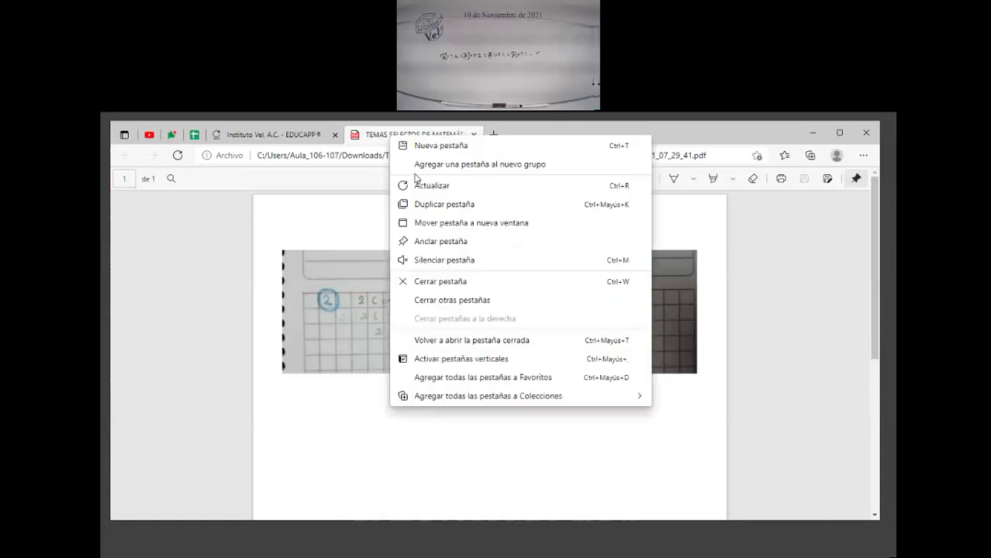
pyautogui.click(418, 288)
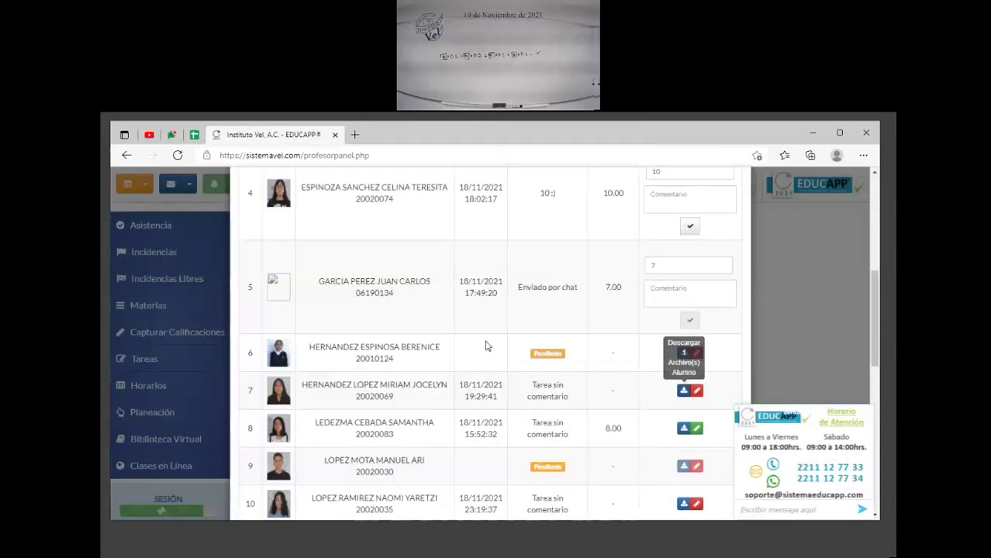
# Step: Grade the seventh student's 18/11/2021 tarea with 8 and save it
pyautogui.click(688, 396)
pyautogui.write('8')
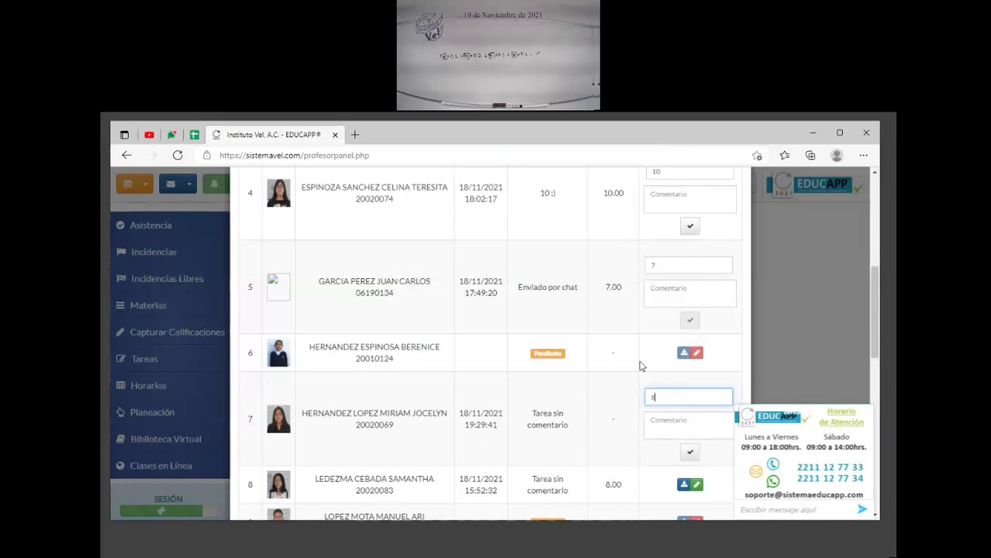
pyautogui.click(690, 451)
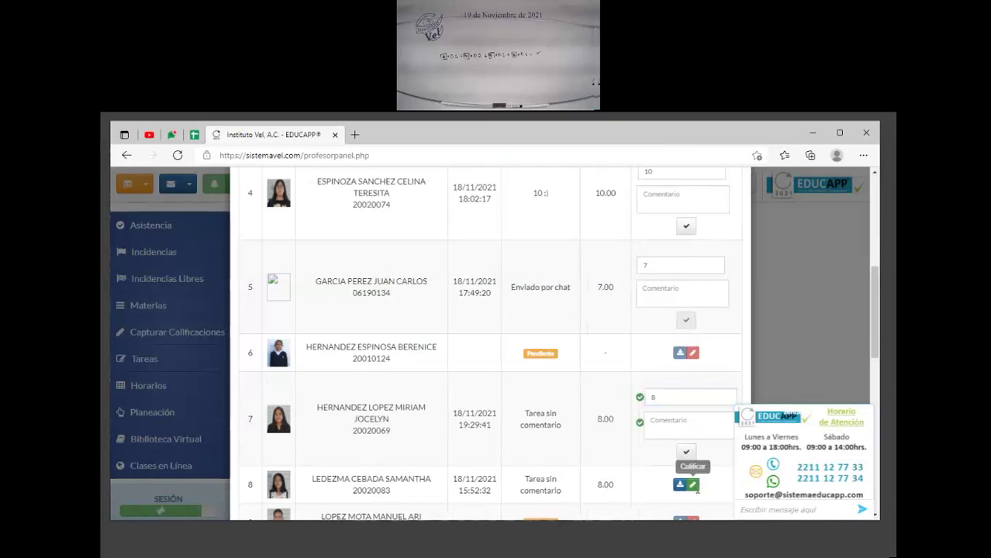
# Step: Open the grade entry for student 8 in the homework submissions list, check it, and close the list
pyautogui.click(697, 485)
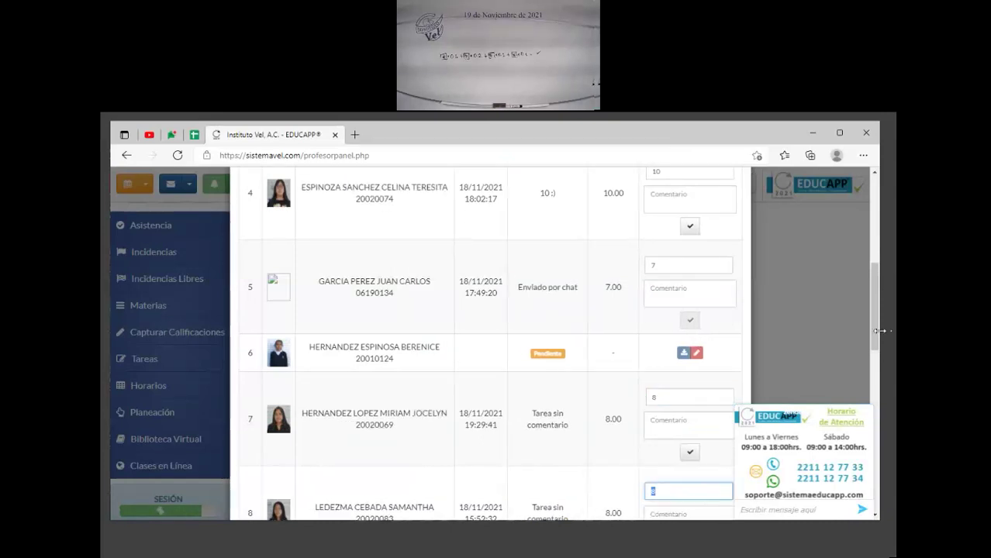
pyautogui.moveTo(880, 331); pyautogui.dragTo(880, 358)
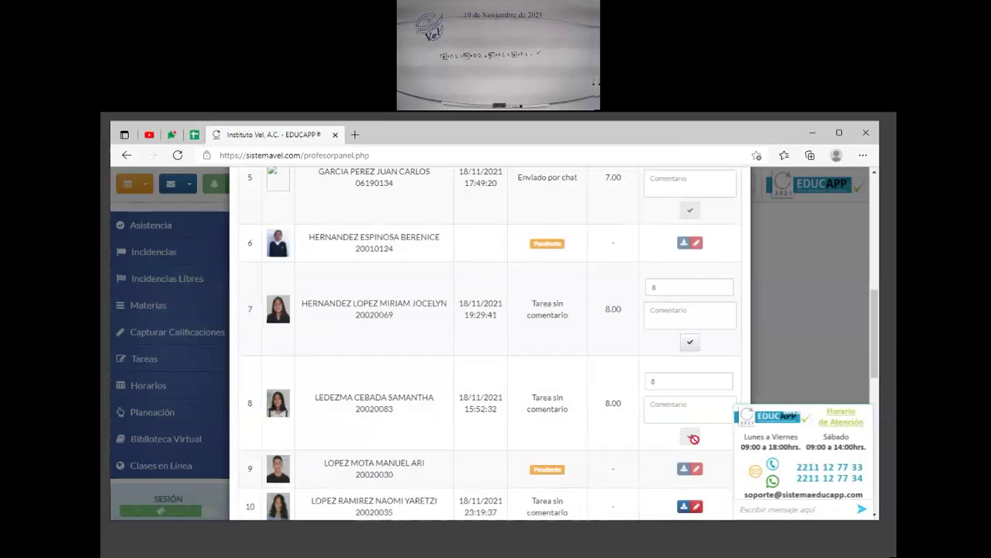
pyautogui.click(796, 362)
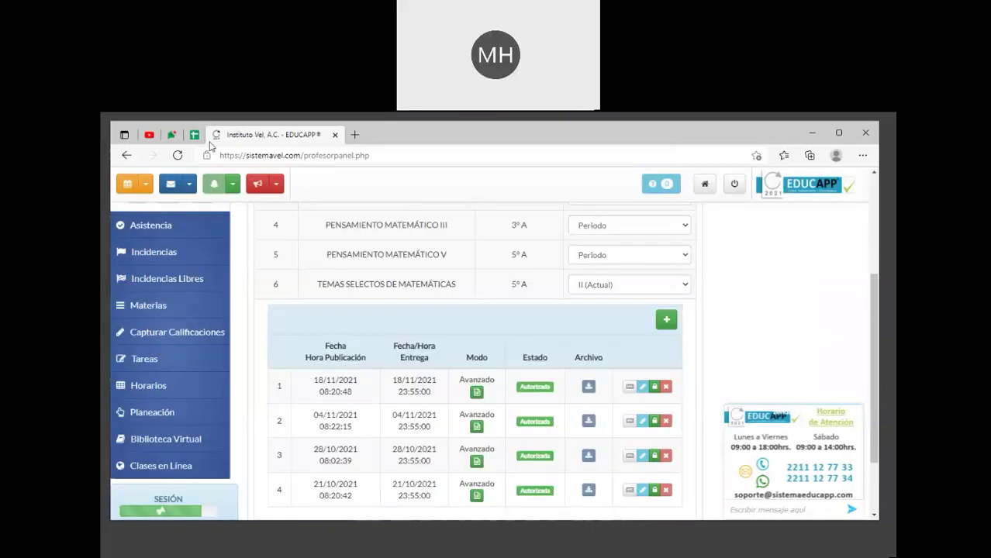
# Step: Switch to the Google Sheets gradebook, enter 8 as the T4 grade in F9, and highlight C9:O9
pyautogui.click(193, 135)
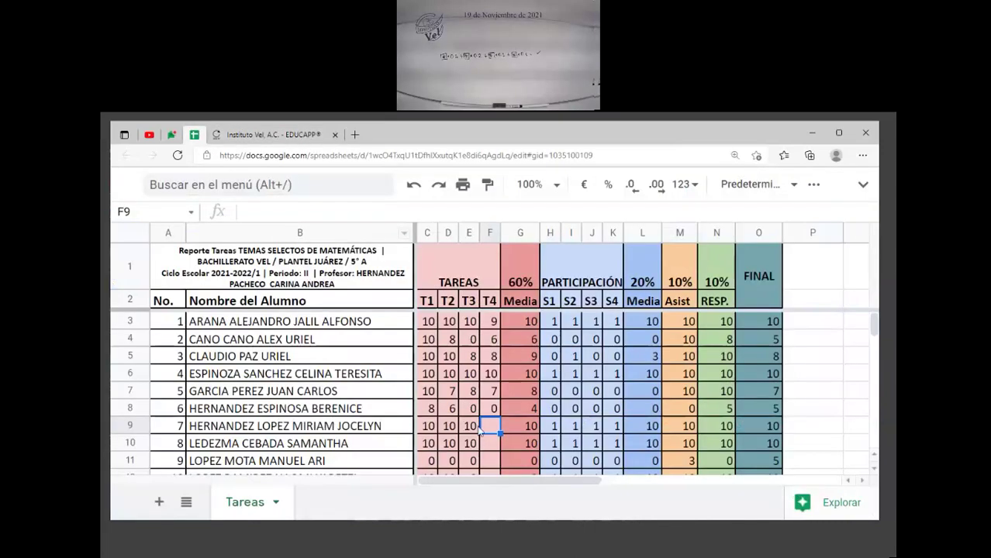
pyautogui.write('8')
pyautogui.click(502, 443)
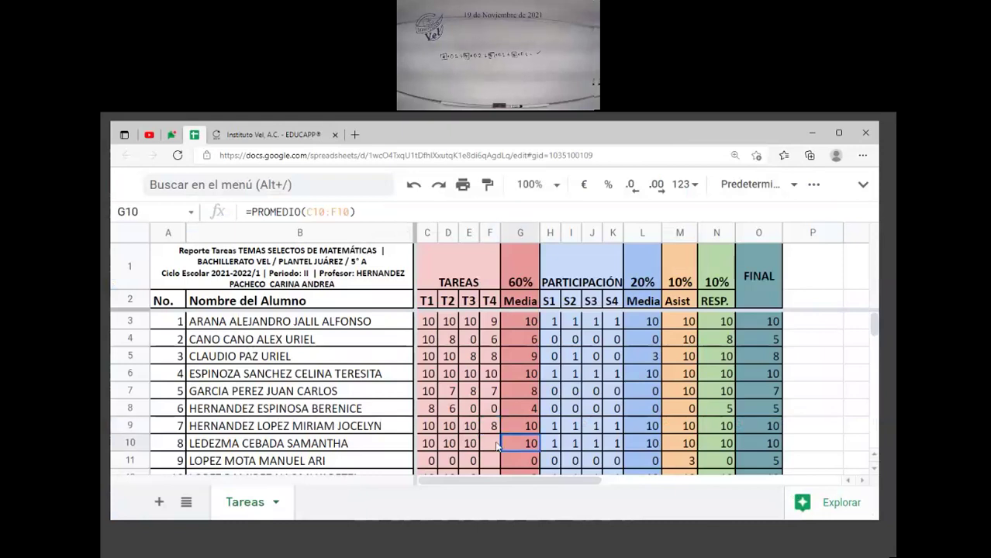
pyautogui.click(490, 447)
pyautogui.moveTo(431, 427); pyautogui.dragTo(751, 431)
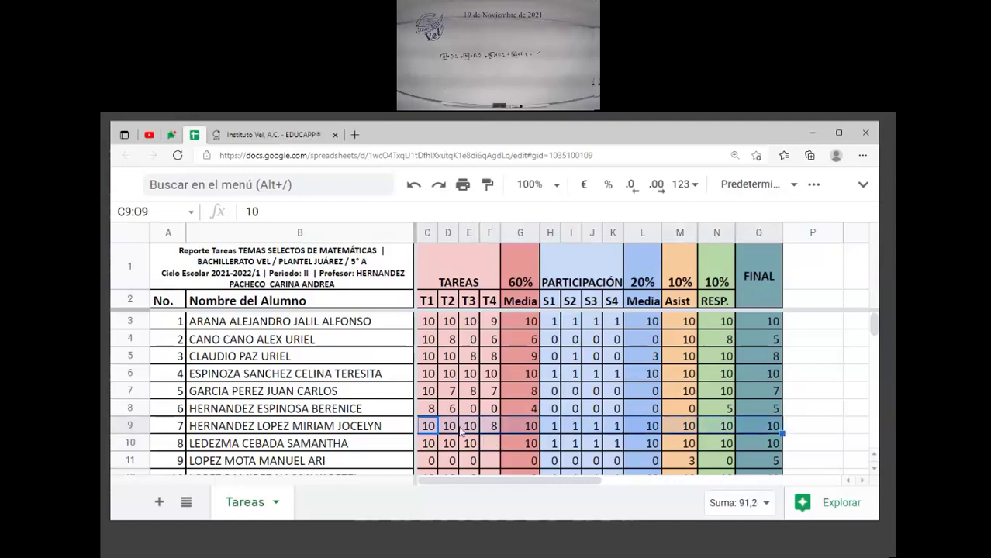
# Step: Enter 8 as the T4 grade for student 8 in F10 and highlight C9:O10
pyautogui.click(490, 443)
pyautogui.write('8')
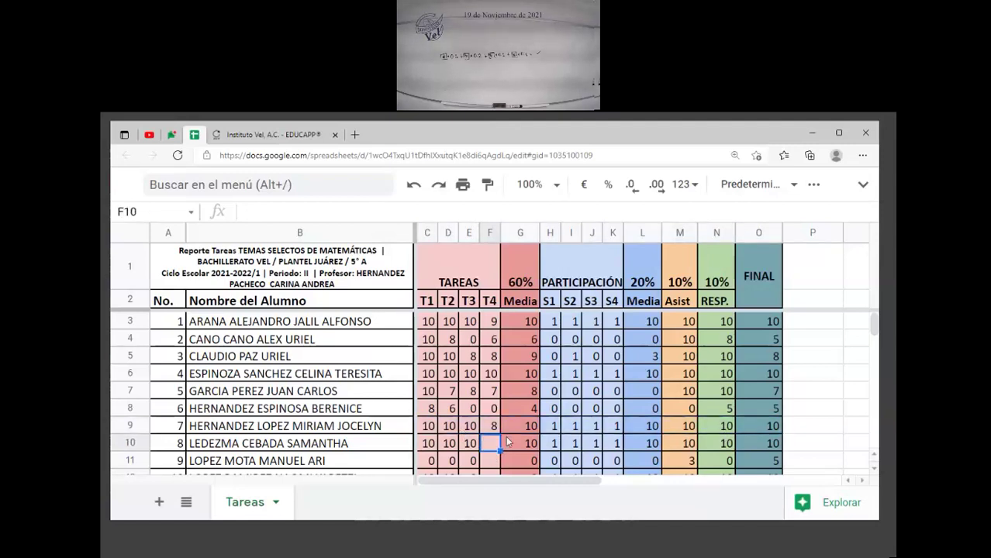
pyautogui.click(577, 448)
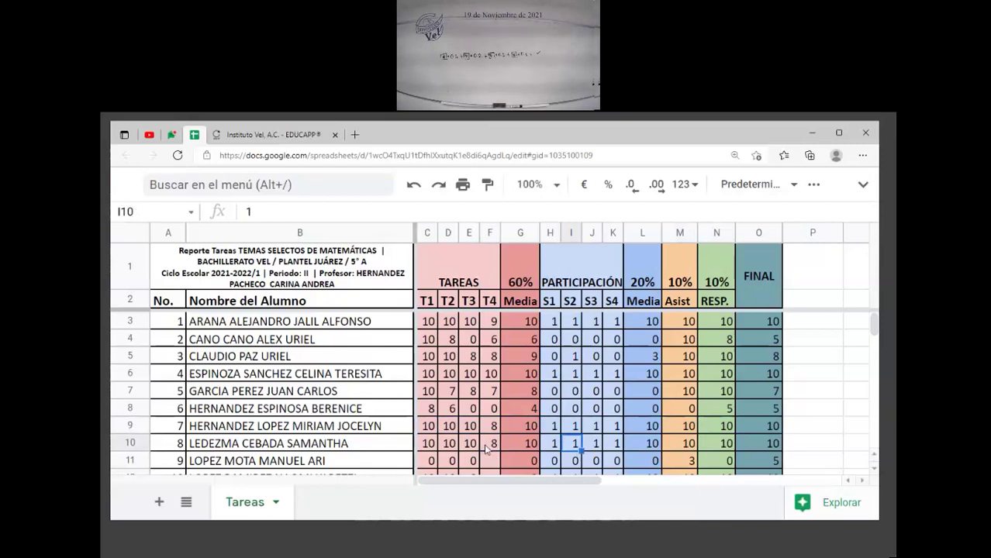
pyautogui.moveTo(432, 432); pyautogui.dragTo(813, 437)
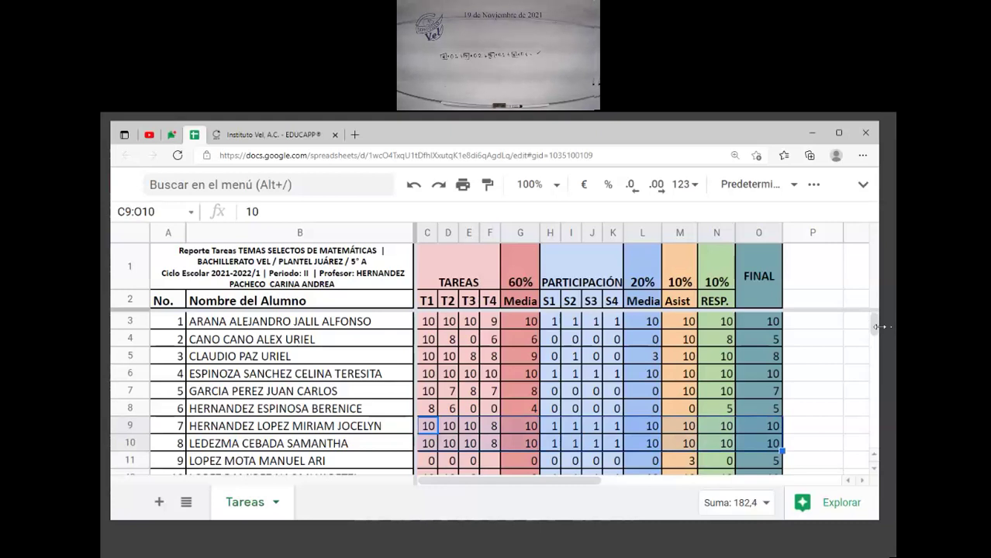
# Step: Enter 0 as the T4 grade for student 9 in F11 and check that student's final grade in O11
pyautogui.moveTo(876, 326); pyautogui.dragTo(877, 333)
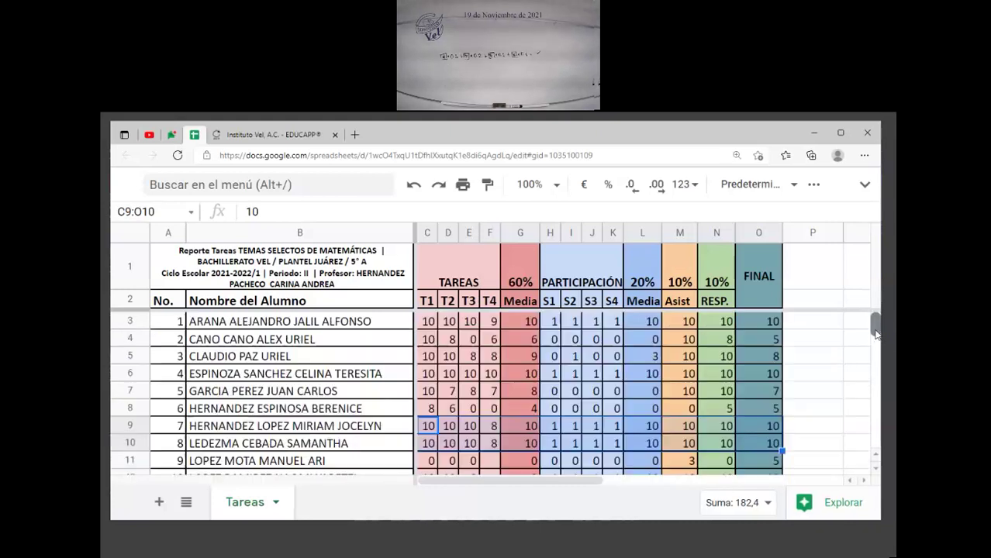
pyautogui.click(433, 461)
pyautogui.click(490, 460)
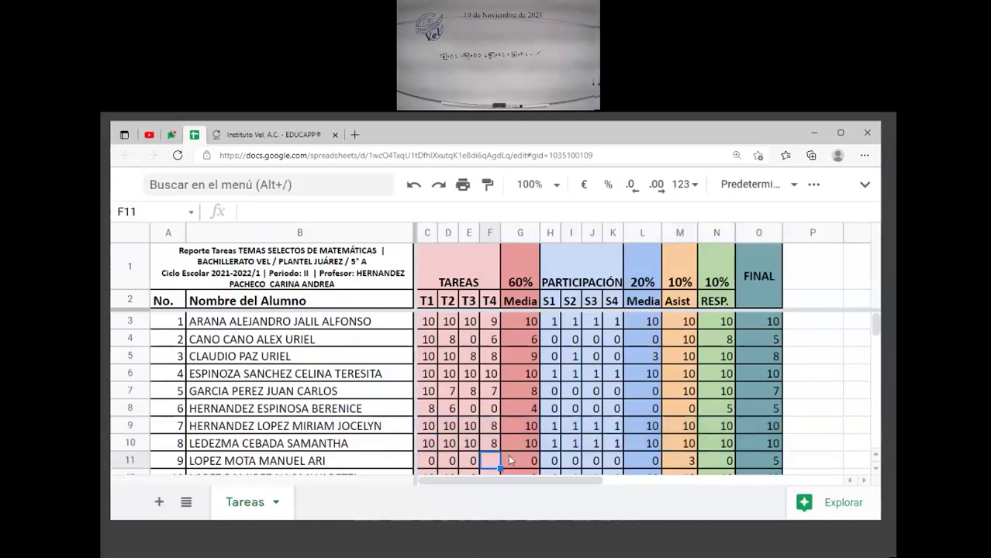
pyautogui.write('0')
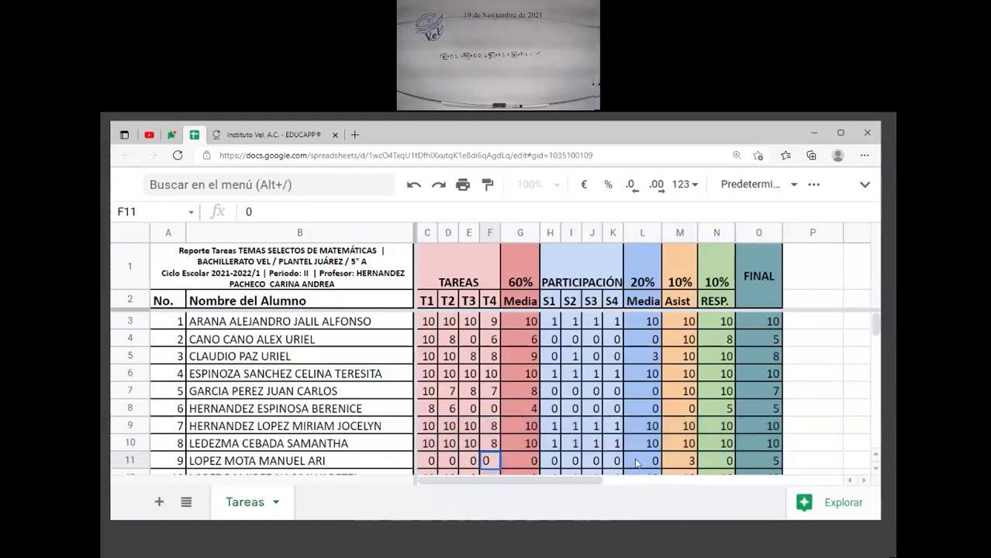
pyautogui.click(743, 457)
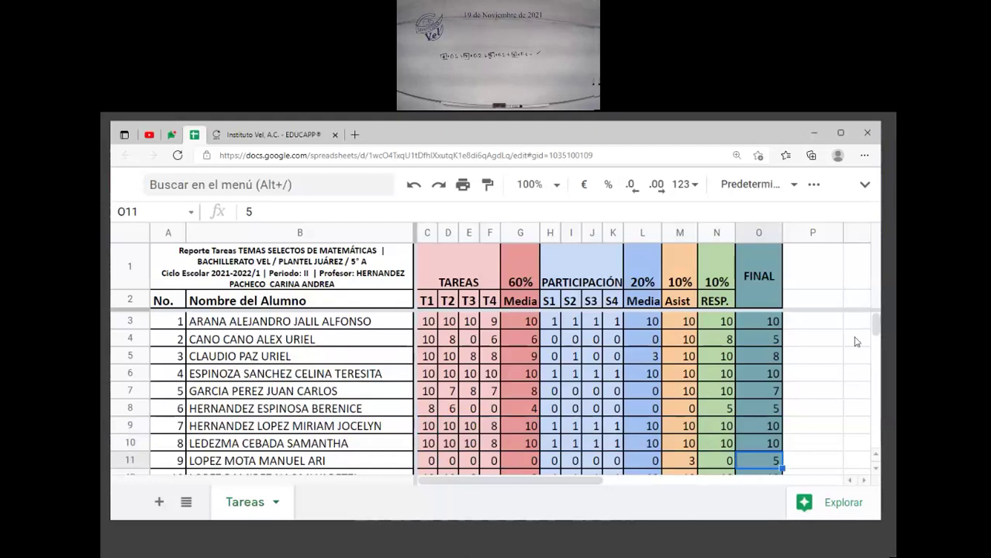
pyautogui.scroll(-4, 876, 330)
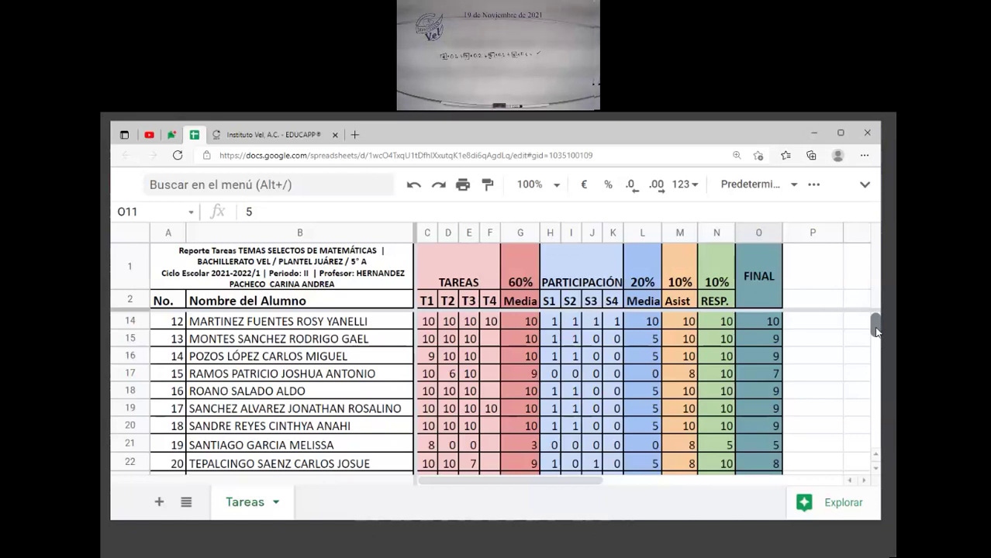
pyautogui.scroll(4, 876, 326)
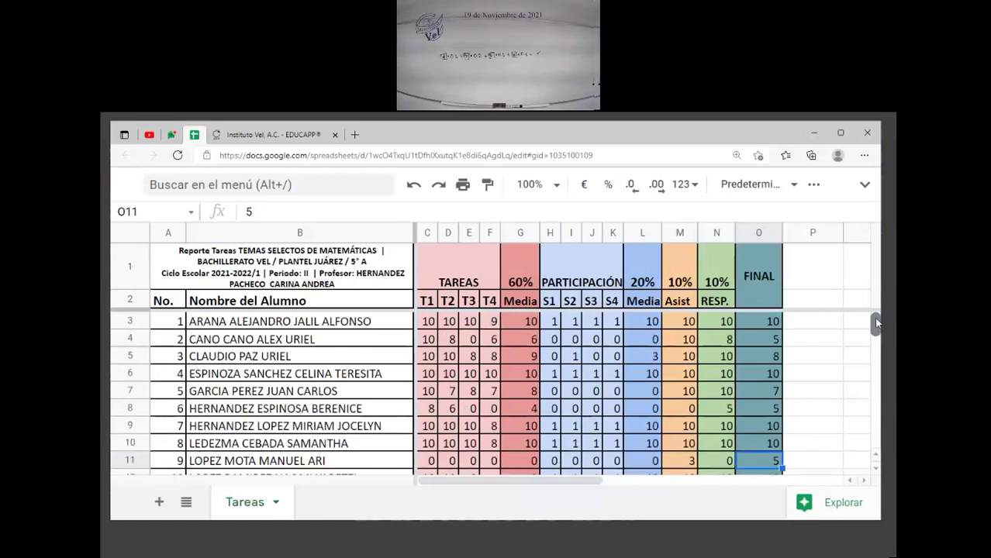
# Step: Select student 10's name in B12, switch to EDUCAPP, and open that student's submitted file from the 18/11/2021 homework submissions
pyautogui.click(338, 463)
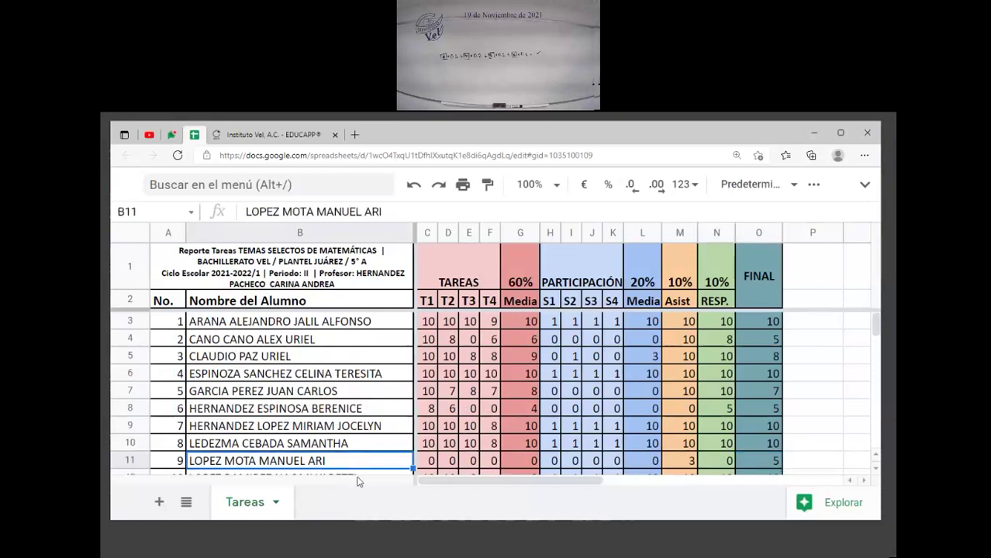
pyautogui.press('Down')
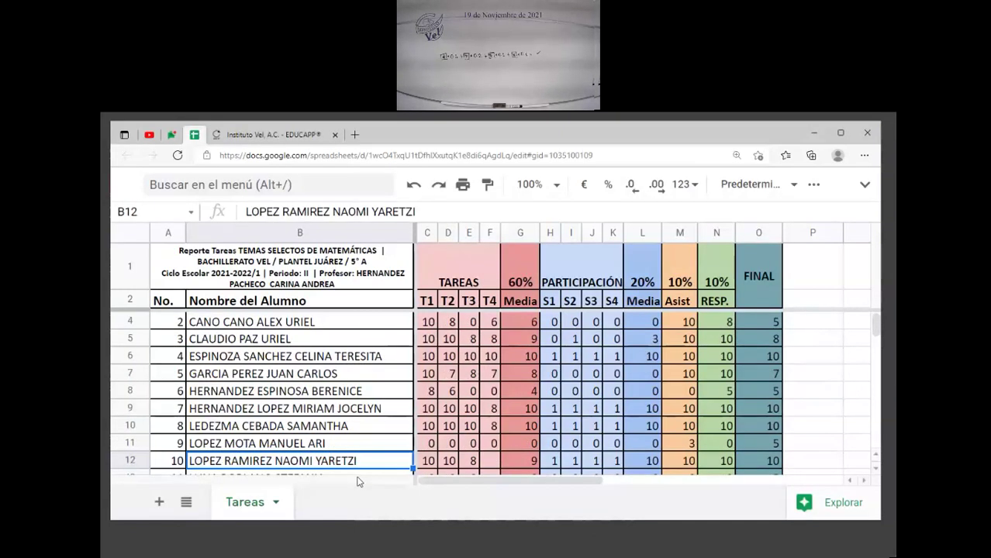
pyautogui.click(241, 135)
pyautogui.click(478, 392)
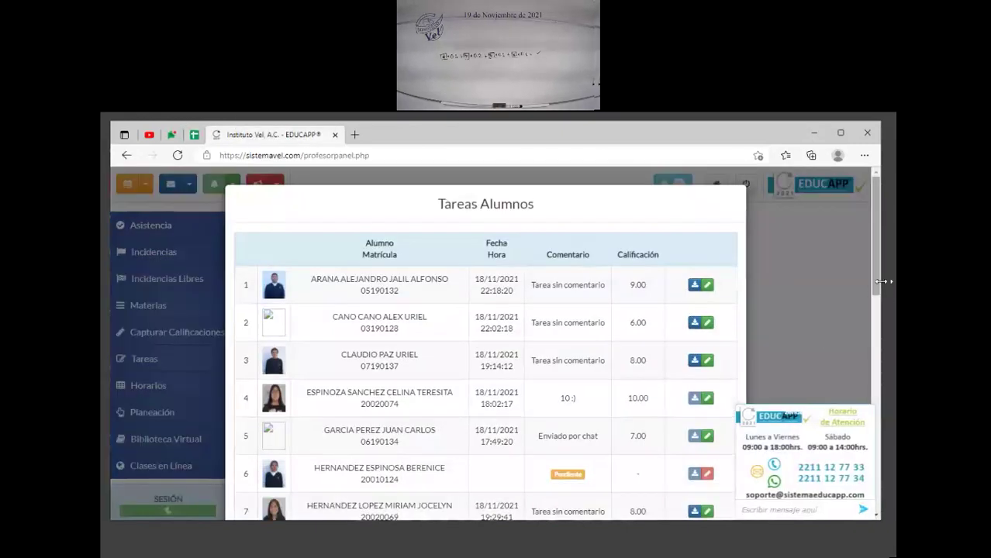
pyautogui.moveTo(877, 283); pyautogui.dragTo(861, 357)
pyautogui.click(698, 383)
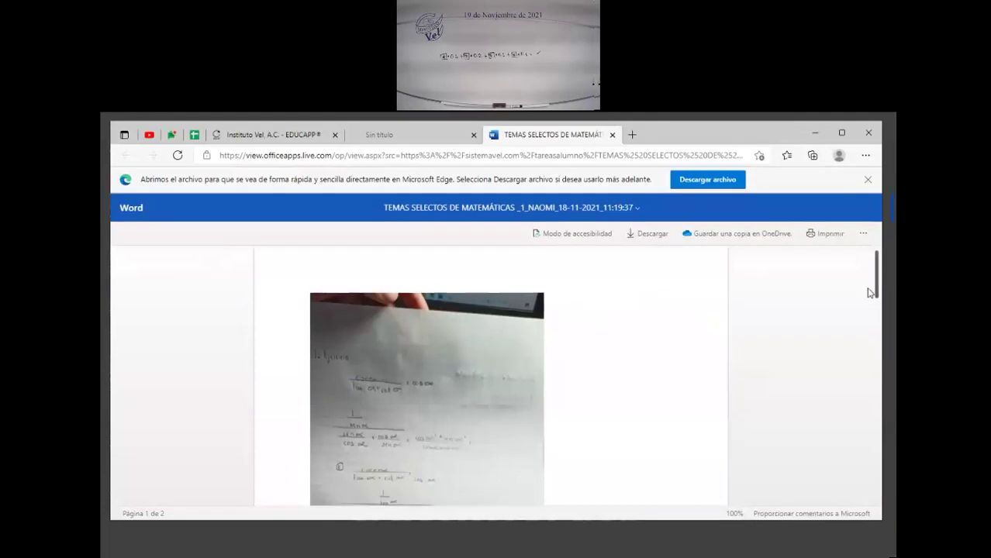
# Step: Examine the handwritten trigonometry solutions on both pages of the submitted Word document
pyautogui.moveTo(876, 293); pyautogui.dragTo(877, 335)
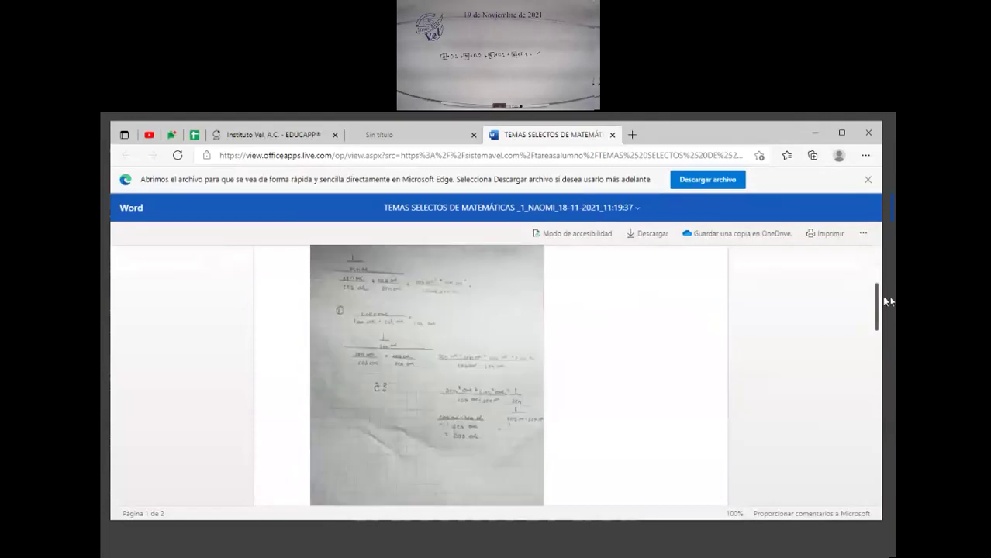
pyautogui.scroll(2, 882, 288)
pyautogui.moveTo(882, 330); pyautogui.dragTo(882, 436)
pyautogui.click(880, 436)
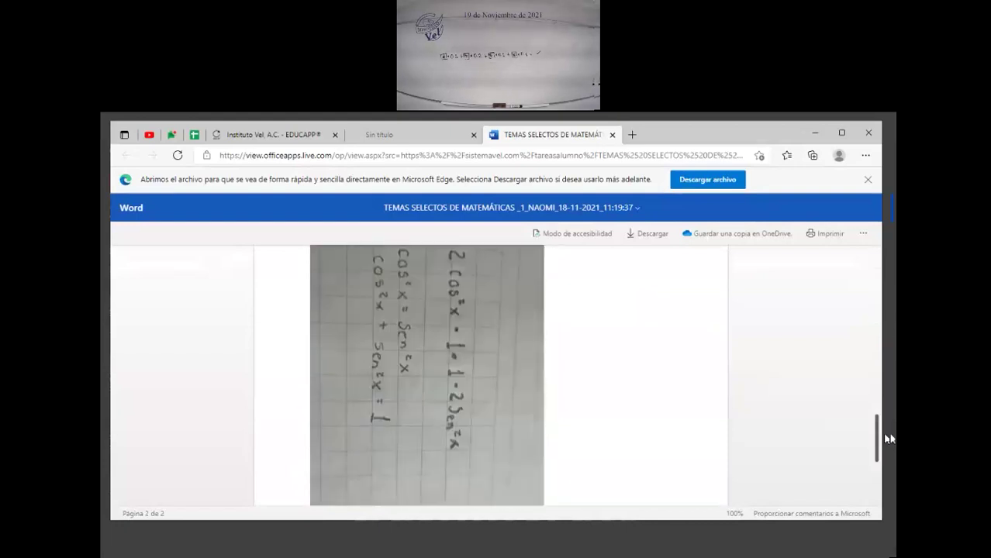
pyautogui.scroll(1, 889, 439)
pyautogui.scroll(-3, 889, 454)
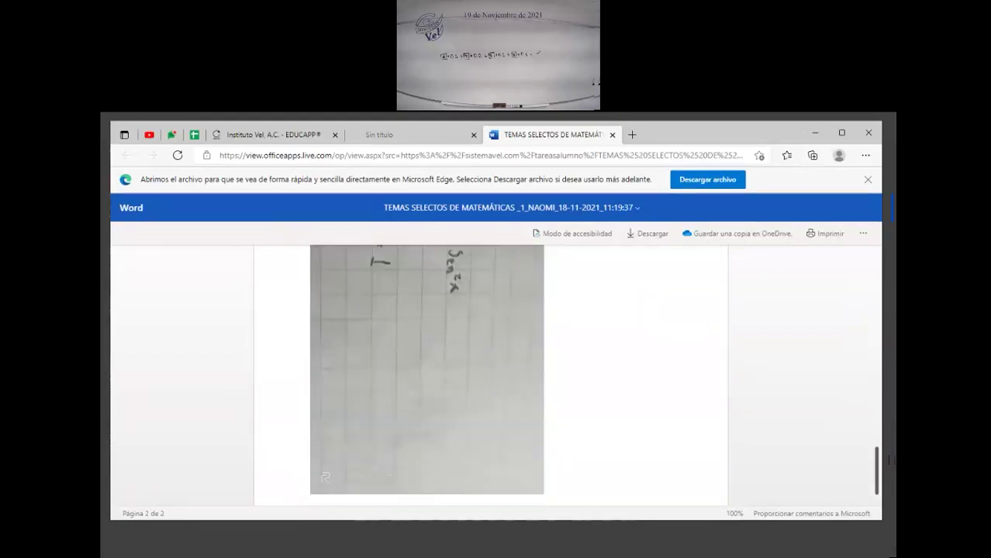
pyautogui.moveTo(891, 454); pyautogui.dragTo(890, 428)
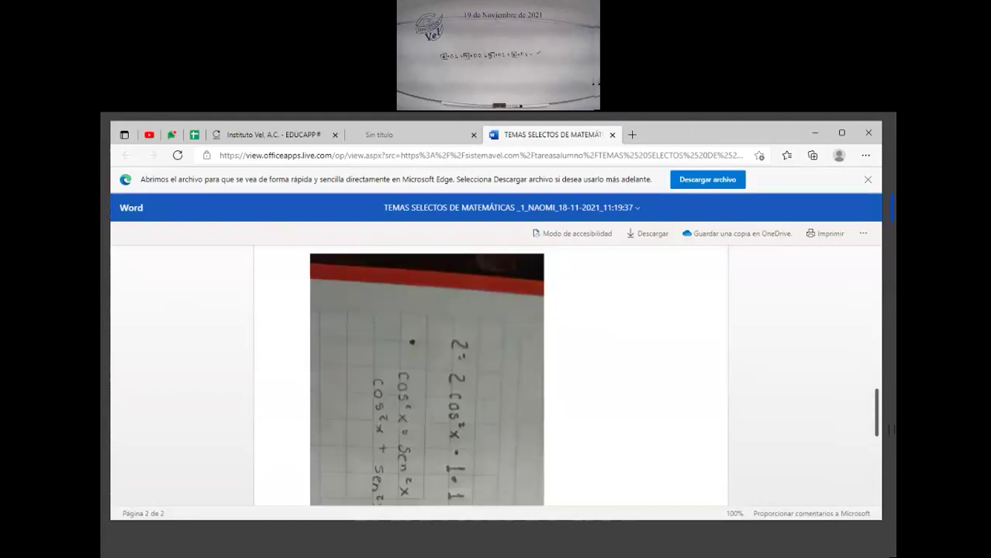
# Step: Close the blank untitled browser tab and the tab with the submitted Word document
pyautogui.rightClick(380, 137)
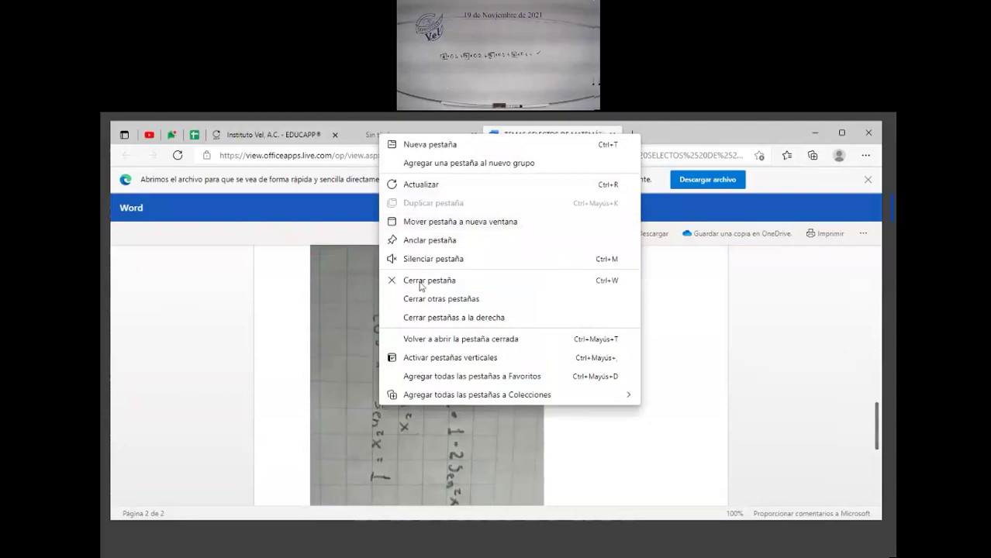
pyautogui.click(424, 279)
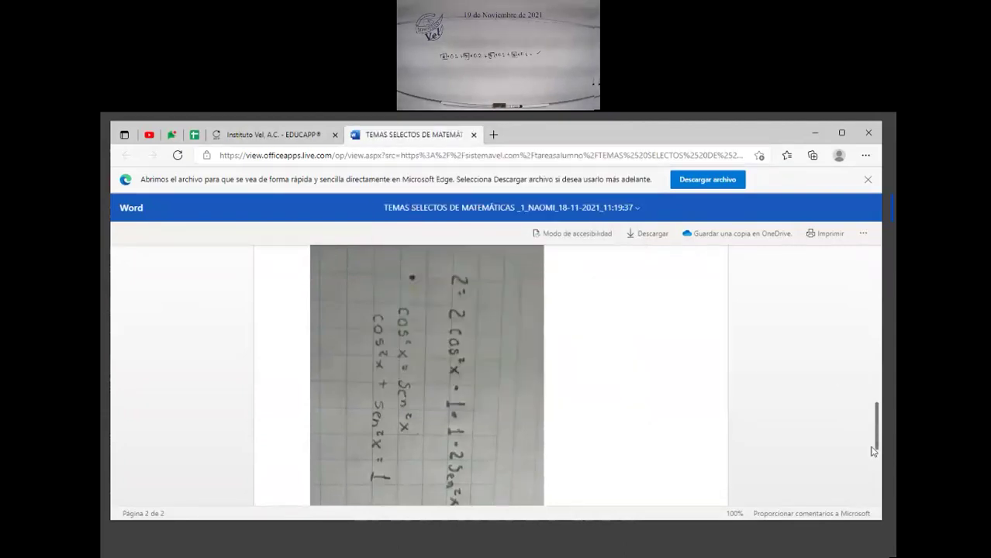
pyautogui.moveTo(873, 451)
pyautogui.mouseDown()
pyautogui.moveTo(875, 473)
pyautogui.moveTo(874, 435)
pyautogui.moveTo(875, 453)
pyautogui.mouseUp()
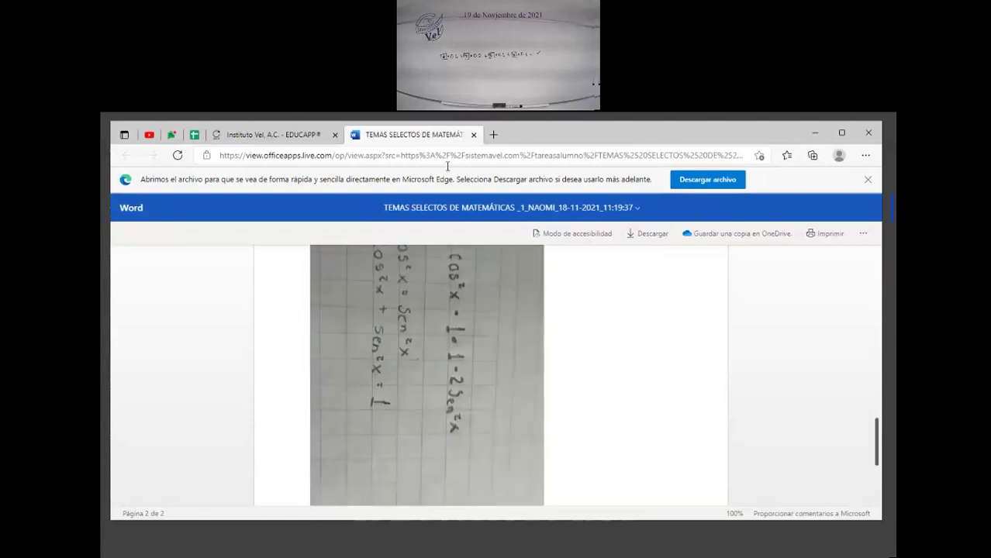
pyautogui.rightClick(382, 138)
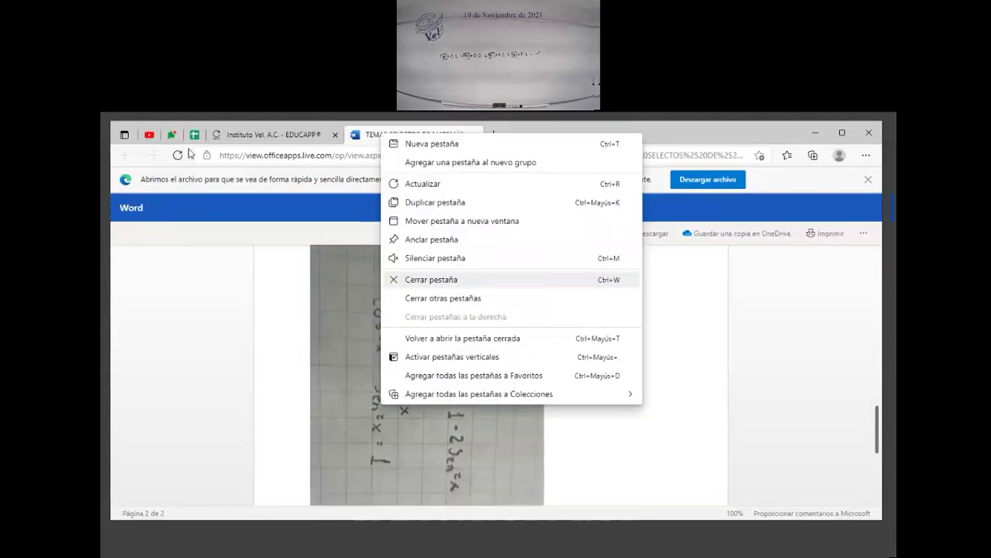
pyautogui.click(425, 279)
# Step: Return to the EDUCAPP submissions list and save a grade of 6 for student 10, leaving the comment empty
pyautogui.click(194, 135)
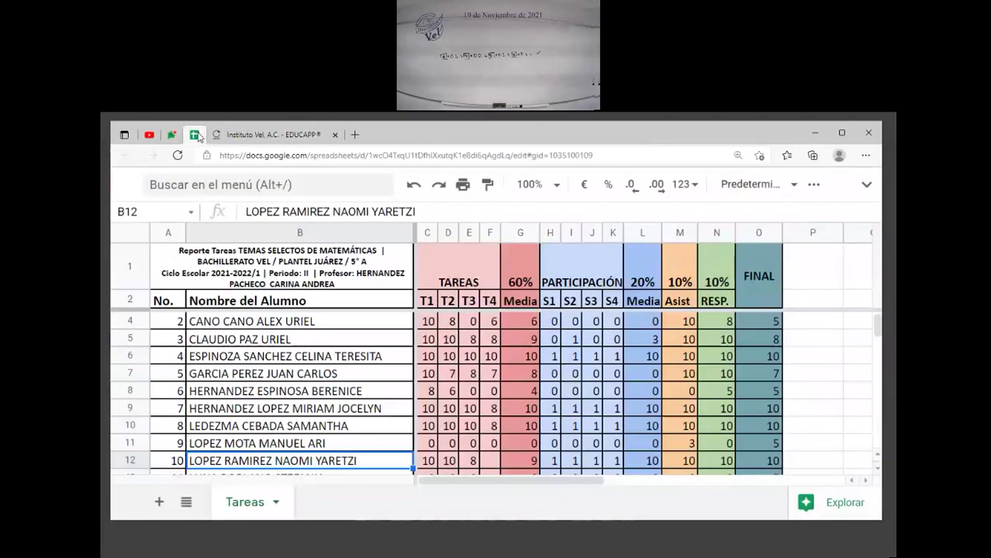
pyautogui.click(227, 130)
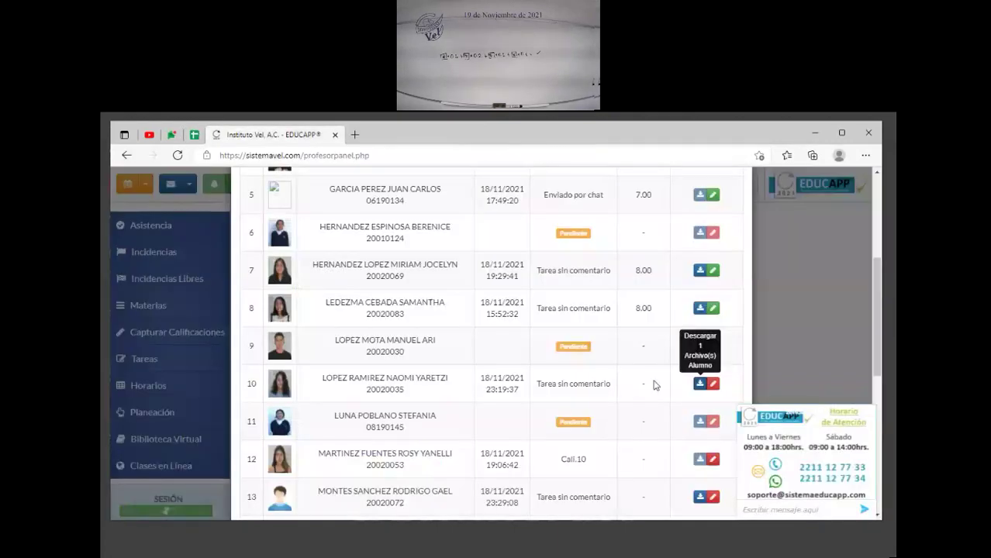
pyautogui.click(713, 387)
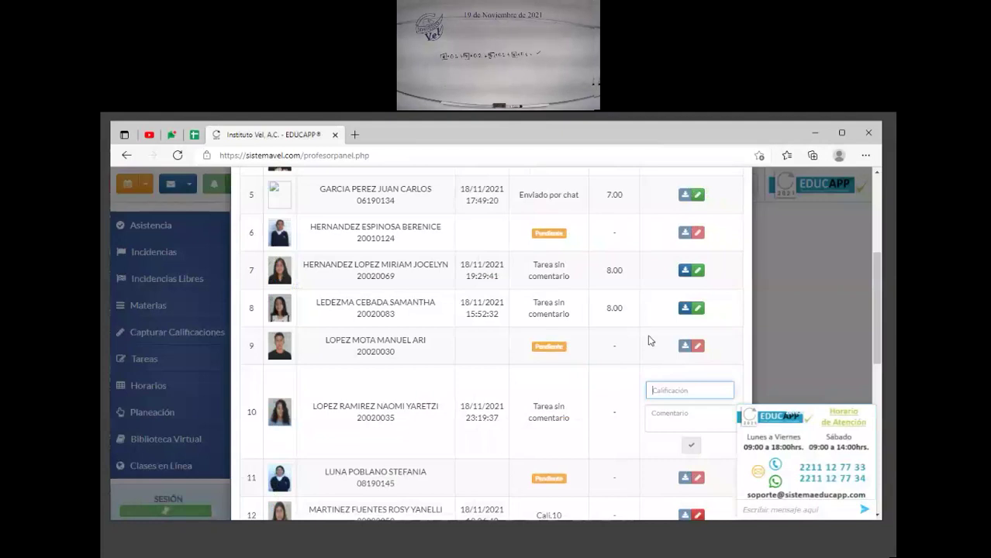
pyautogui.write('6')
pyautogui.press('Return')
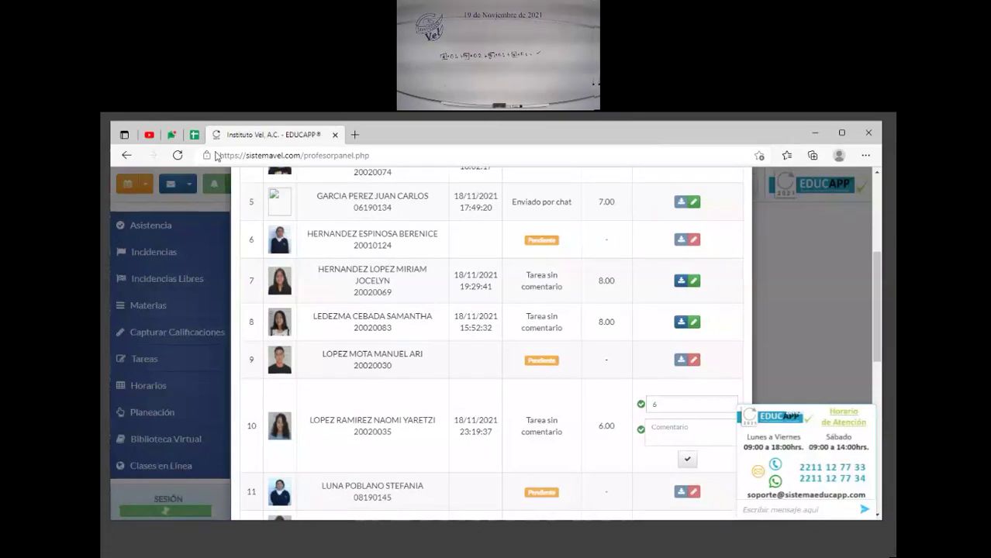
# Step: Switch to the Google Sheets gradebook, enter 6 as student 10's T4 grade in F12, and inspect the final grade formula in O12
pyautogui.hotkey('ctrl', 'shift', 'Tab')
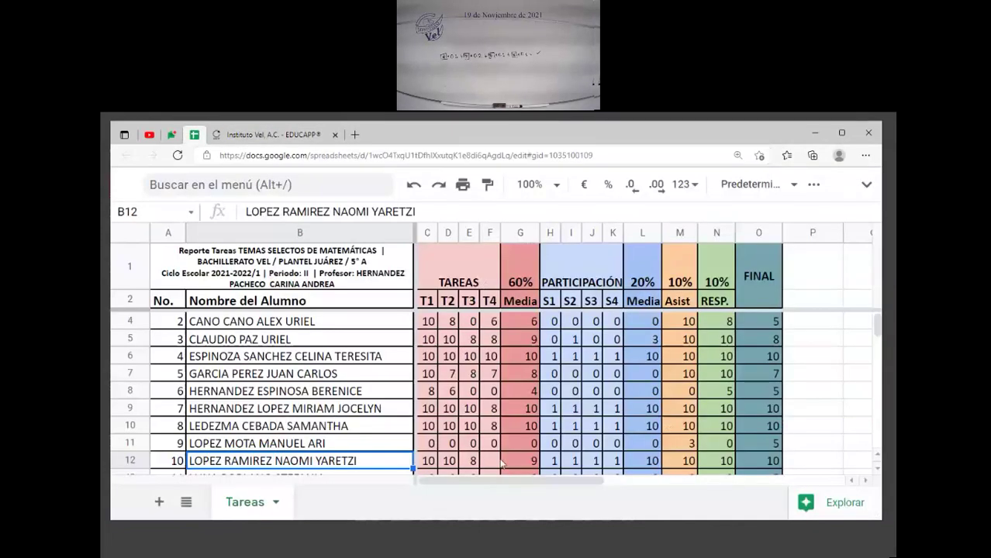
pyautogui.click(490, 461)
pyautogui.write('6')
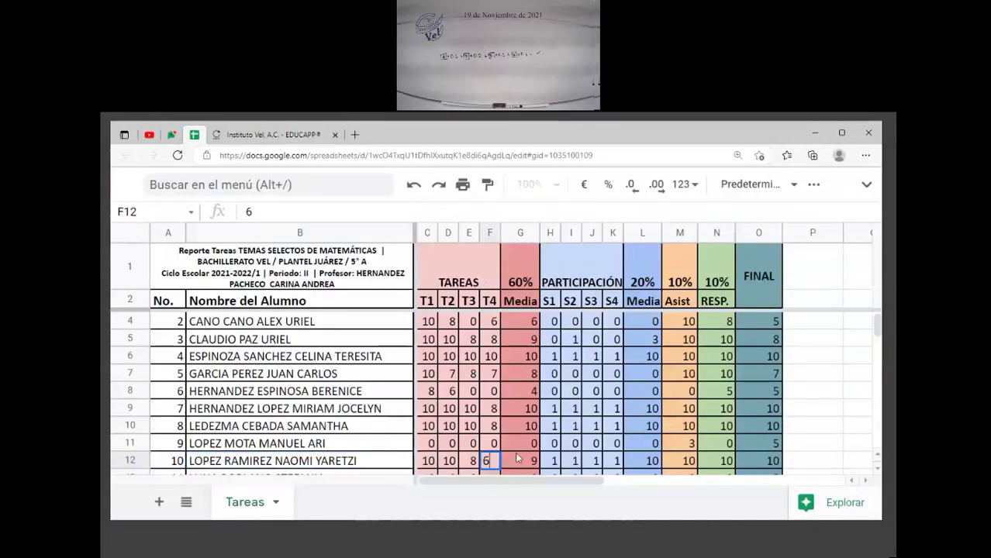
pyautogui.click(552, 443)
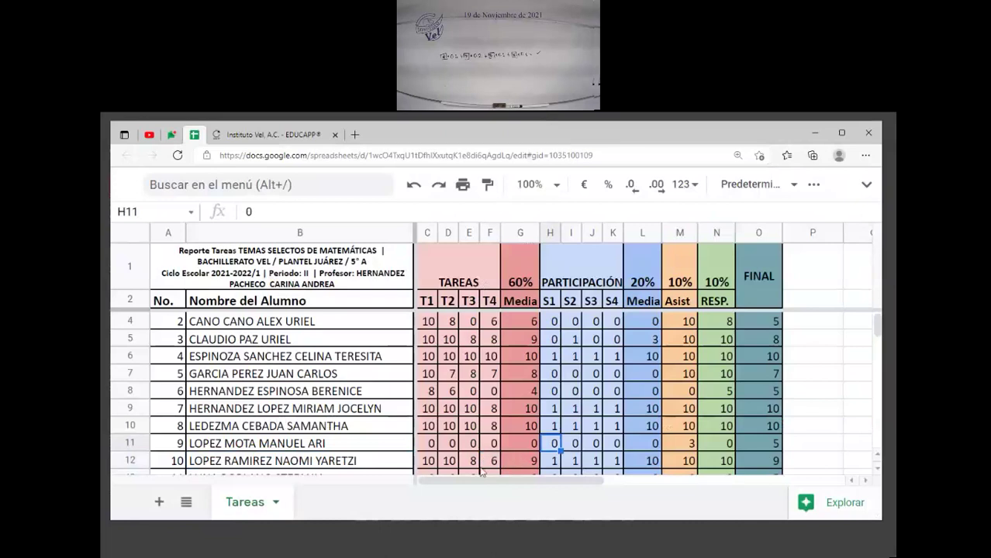
pyautogui.click(773, 463)
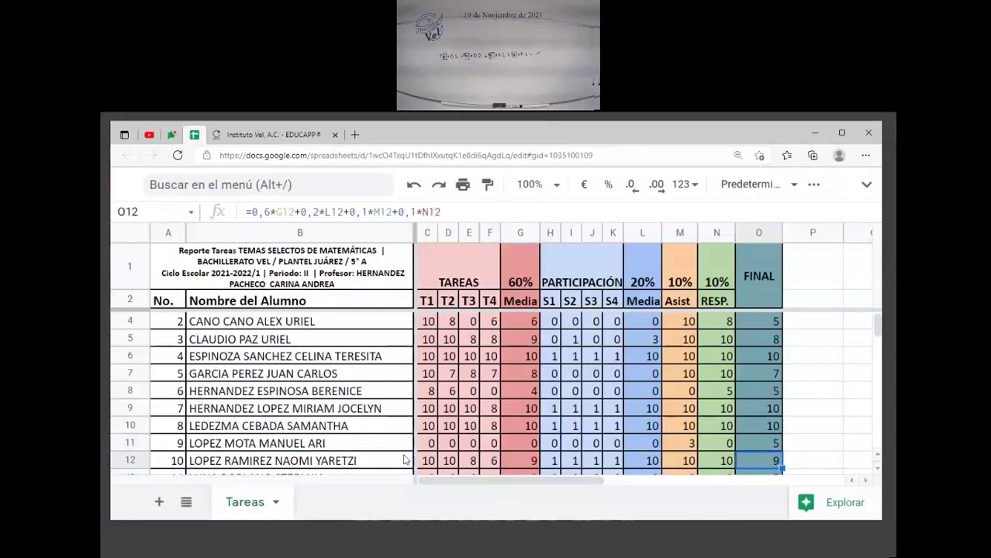
# Step: Review student 10's full grade row from T1 to FINAL across C12:O12
pyautogui.moveTo(427, 461); pyautogui.dragTo(764, 463)
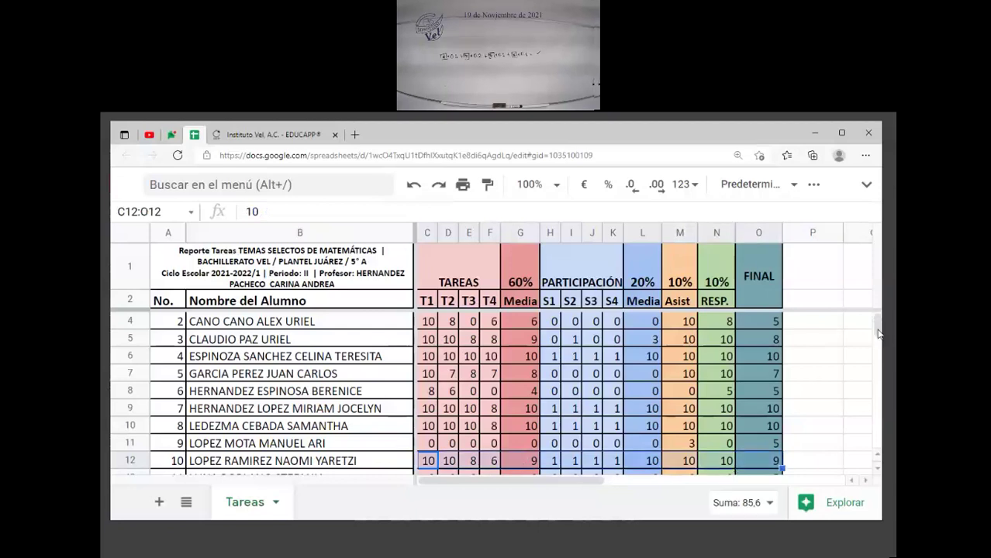
pyautogui.scroll(1, 878, 334)
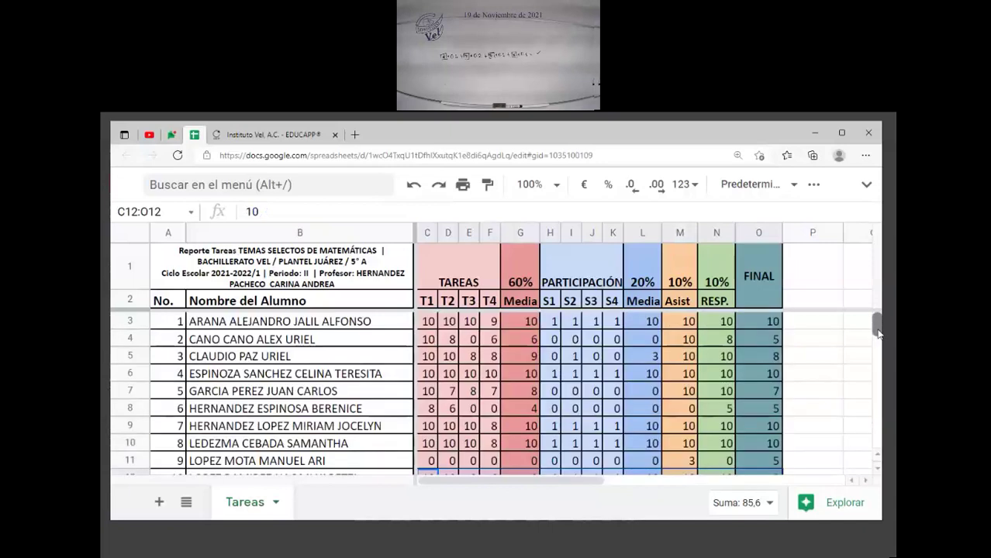
pyautogui.scroll(-2, 685, 383)
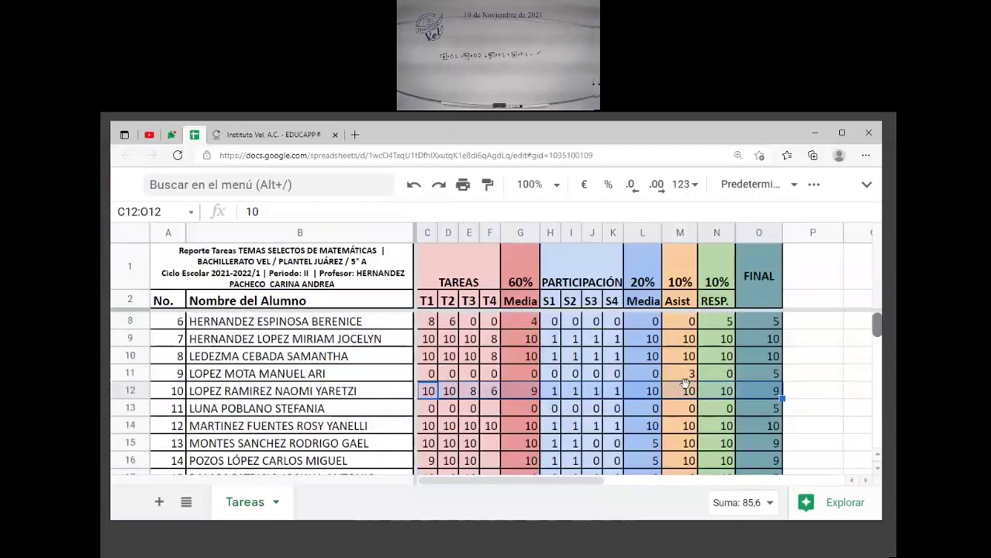
# Step: Enter 0 as student 11's T4 grade in F13 and inspect the participation average formula in L13
pyautogui.click(448, 408)
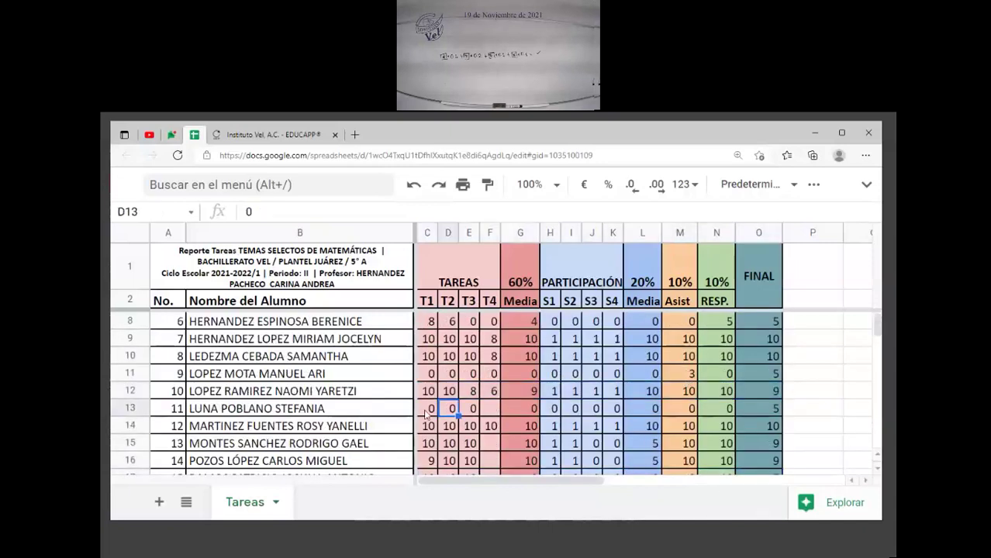
pyautogui.click(491, 416)
pyautogui.write('0')
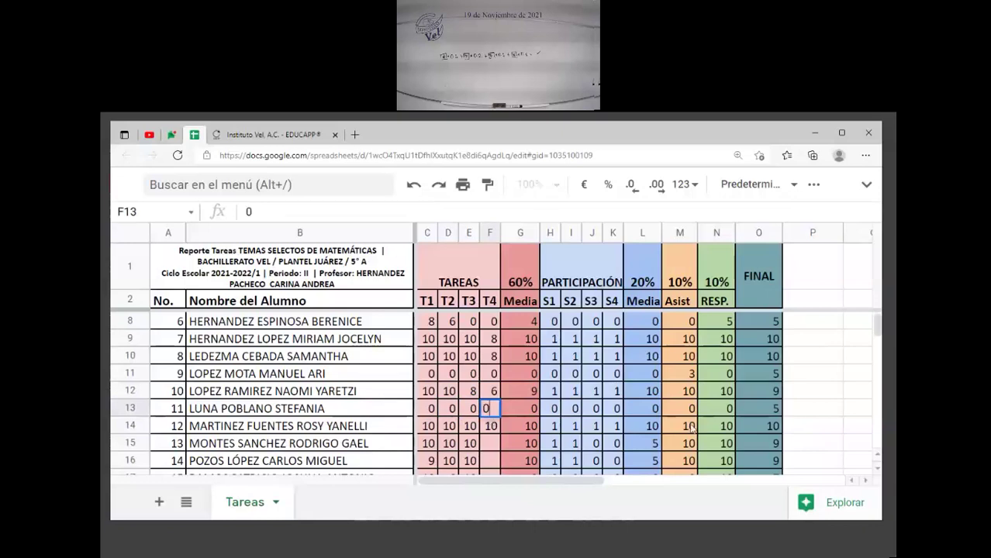
pyautogui.click(644, 408)
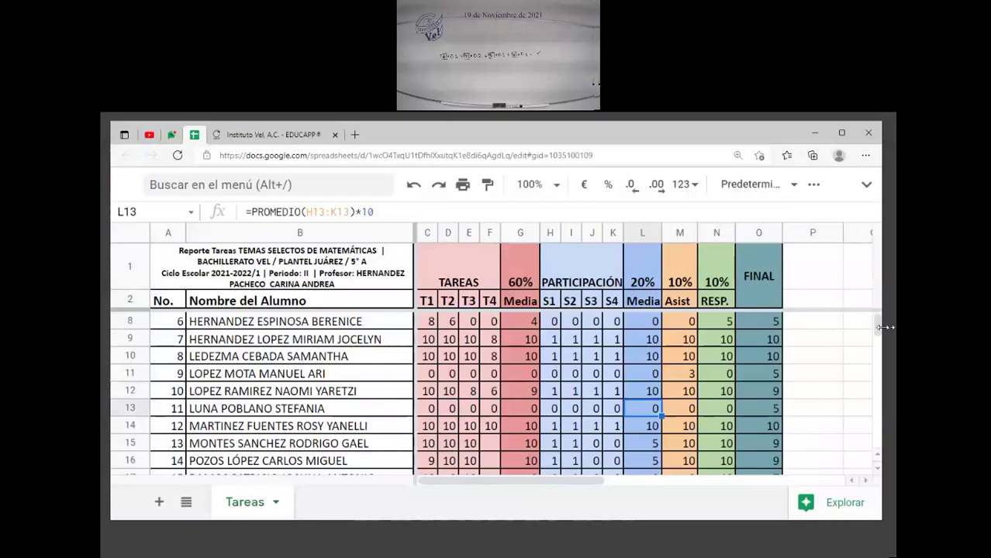
# Step: Look through the gradebook's student rows down to student 22 and back up to student 12
pyautogui.scroll(-2, 879, 332)
pyautogui.scroll(-3, 333, 369)
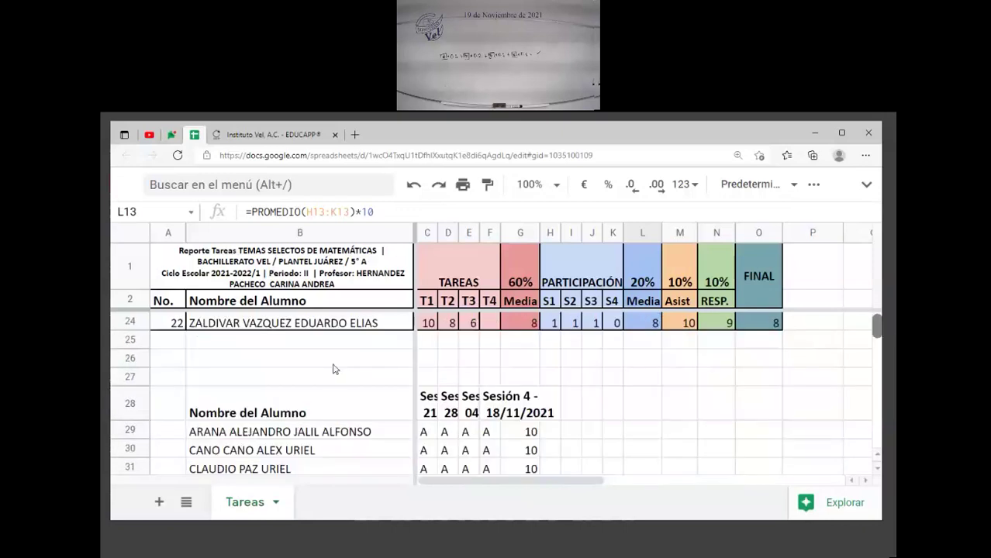
pyautogui.click(298, 324)
pyautogui.press('Up')
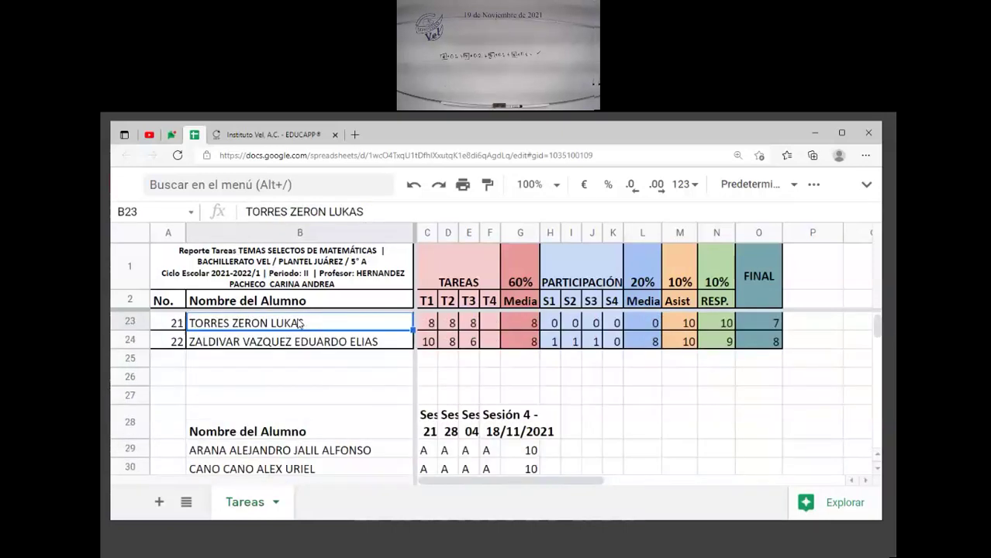
pyautogui.press('Up')
pyautogui.press('Up')
pyautogui.press('Up')
pyautogui.press('Up')
pyautogui.press('Up')
pyautogui.press('Up')
pyautogui.press('Up')
pyautogui.press('Up')
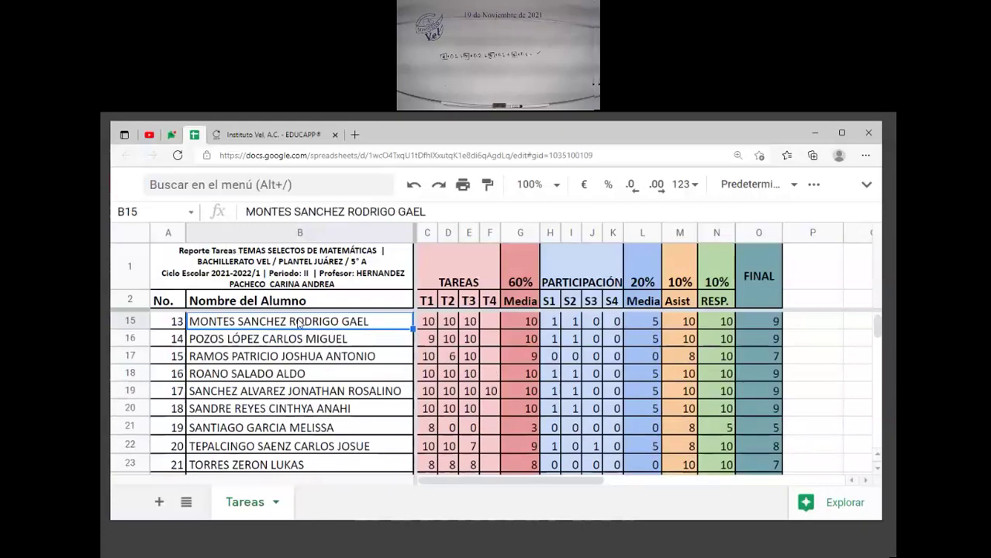
pyautogui.press('Up')
pyautogui.press('Up')
pyautogui.press('Up')
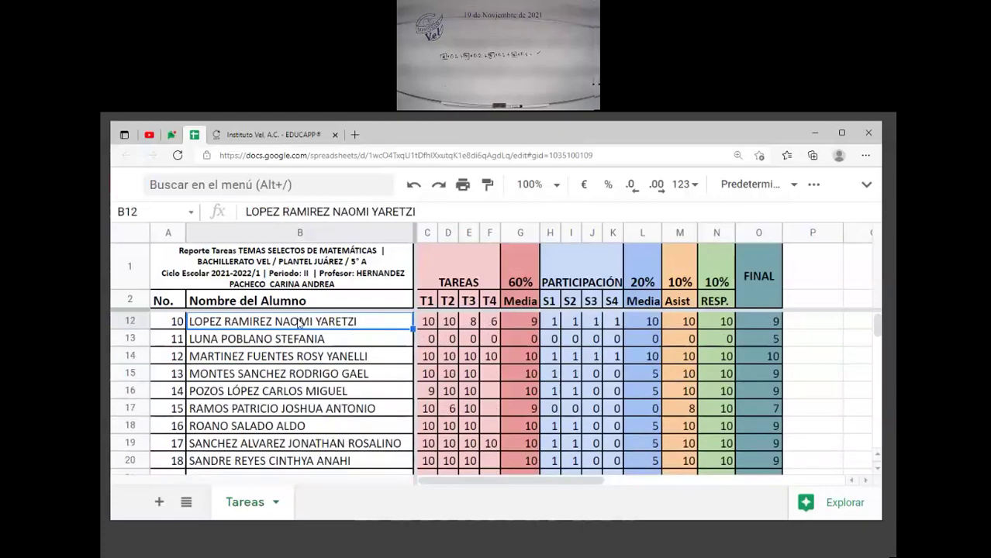
pyautogui.press('Down')
pyautogui.press('Down')
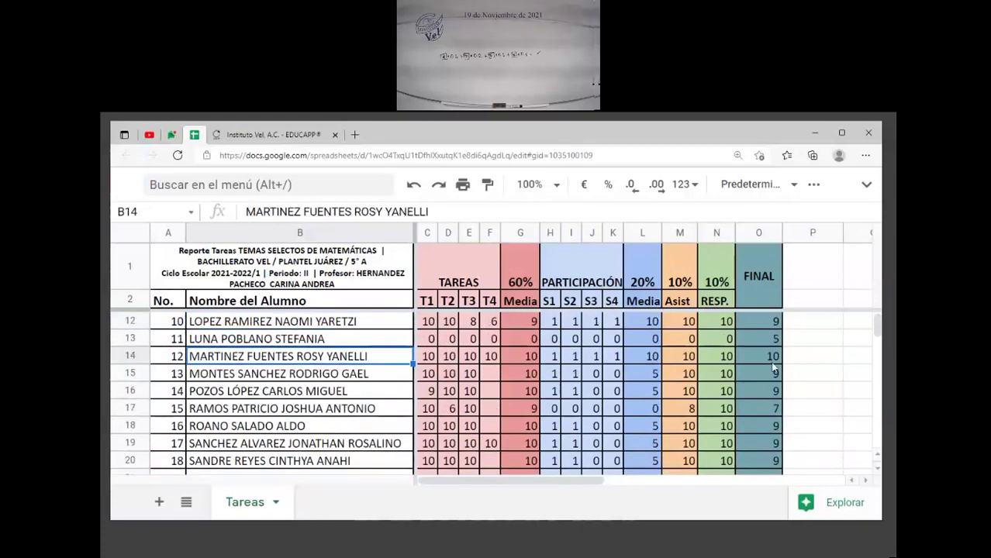
# Step: Review student 12's grades across C14:O14 and select student 13's T4 cell, F15
pyautogui.moveTo(431, 359); pyautogui.dragTo(468, 357)
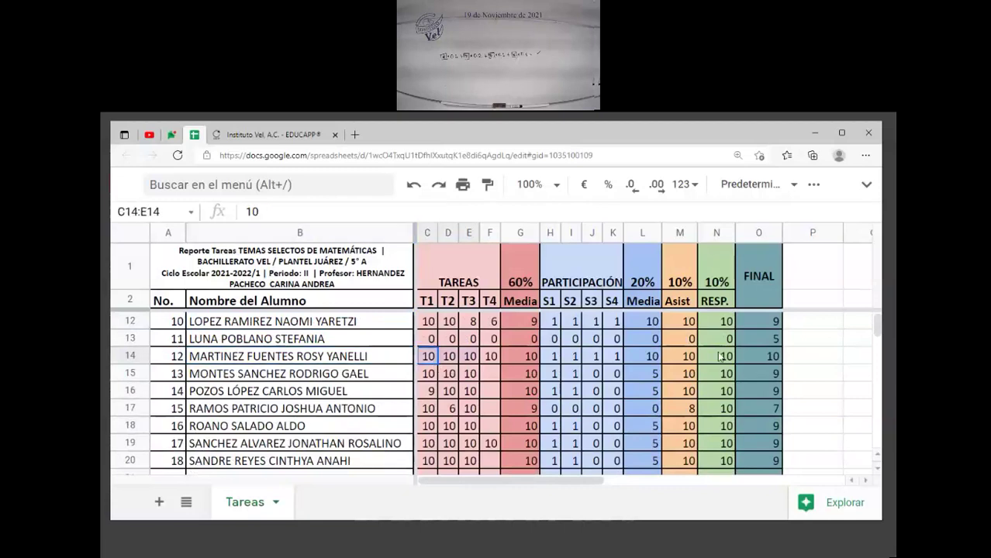
pyautogui.moveTo(720, 356); pyautogui.dragTo(764, 357)
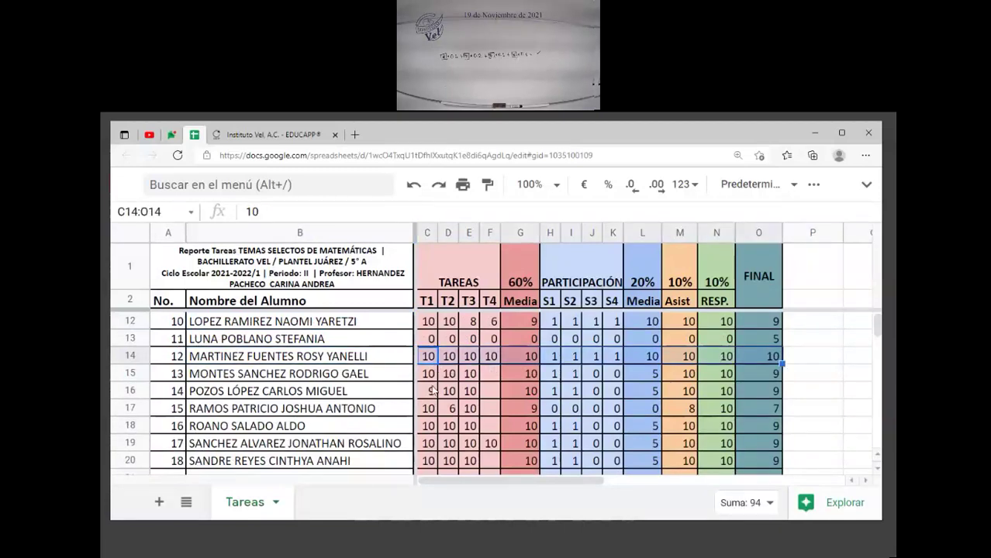
pyautogui.click(490, 374)
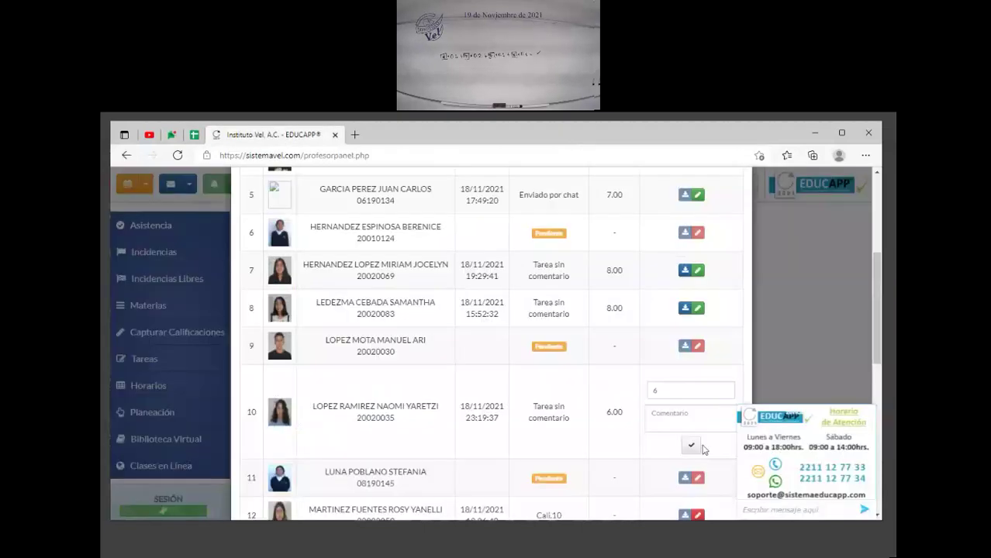
# Step: Switch to the EDUCAPP submissions list, save student 10's grade of 6 again, and save a grade of 10 for student 12
pyautogui.click(697, 446)
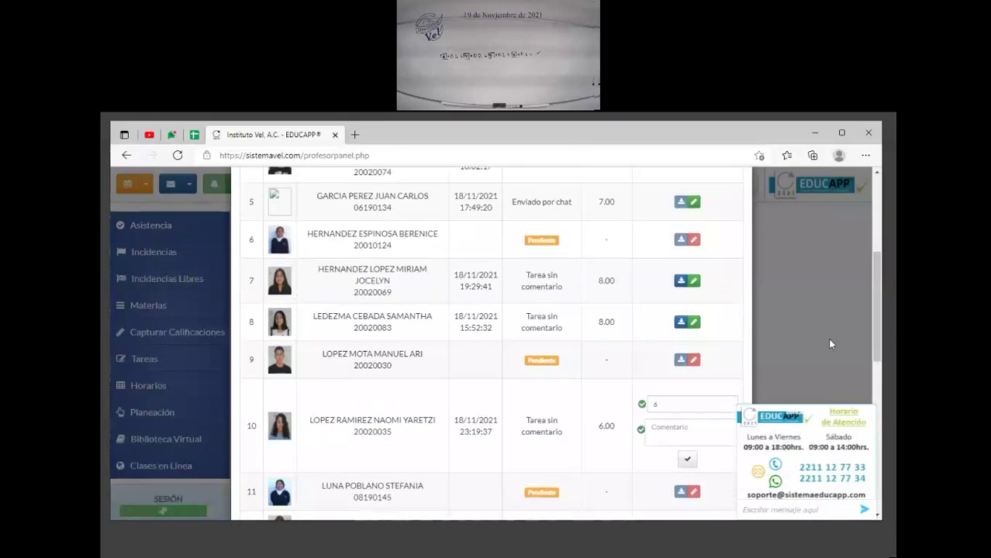
pyautogui.moveTo(878, 333); pyautogui.dragTo(874, 372)
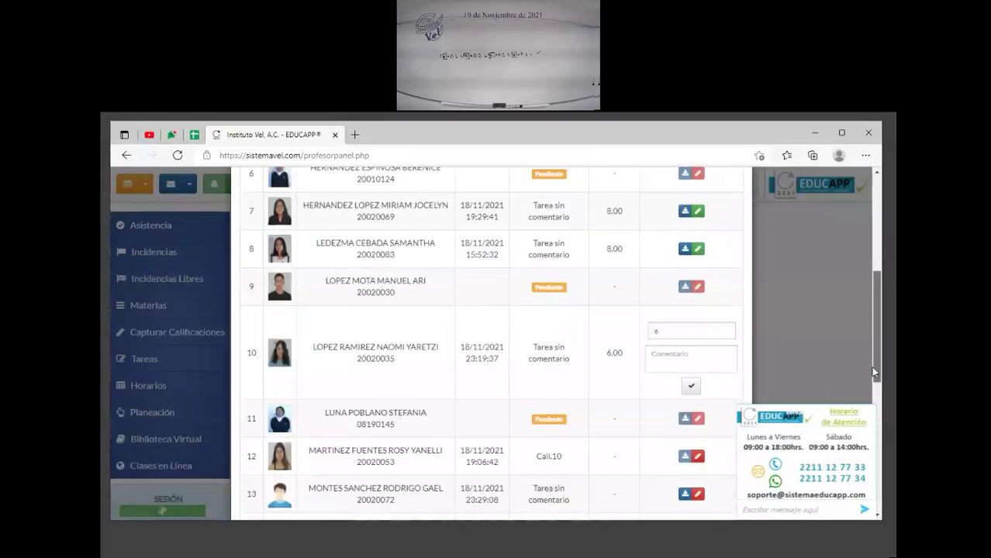
pyautogui.scroll(-1, 686, 392)
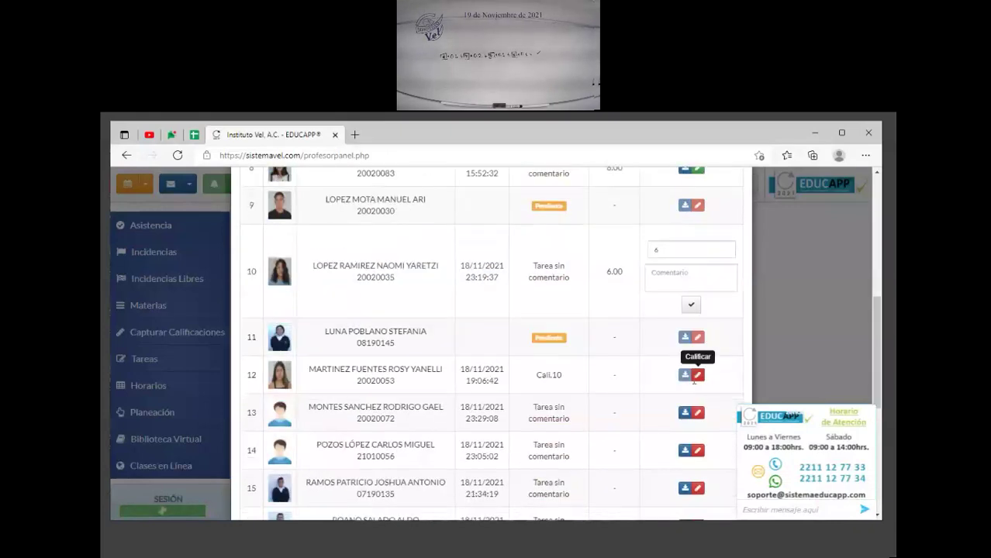
pyautogui.click(697, 376)
pyautogui.write('10')
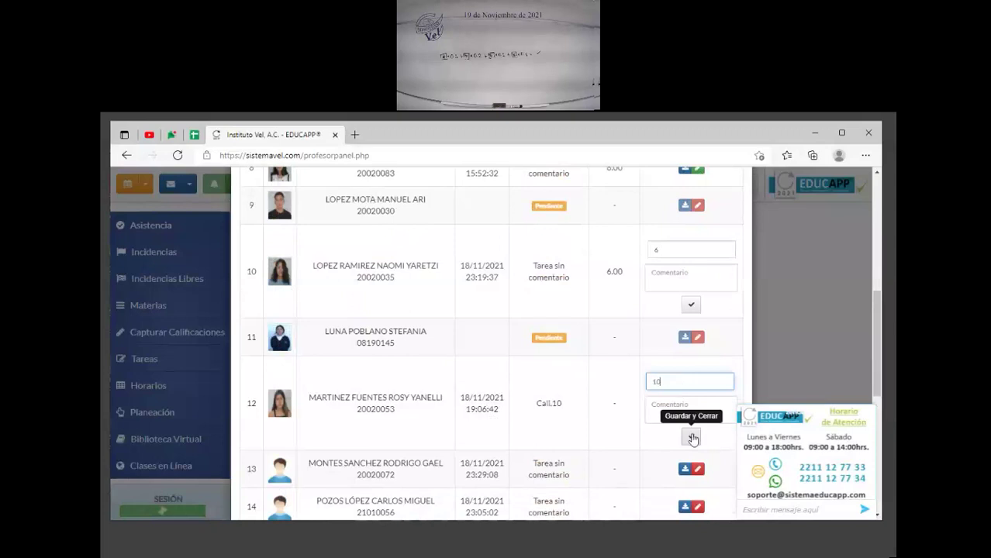
pyautogui.click(691, 436)
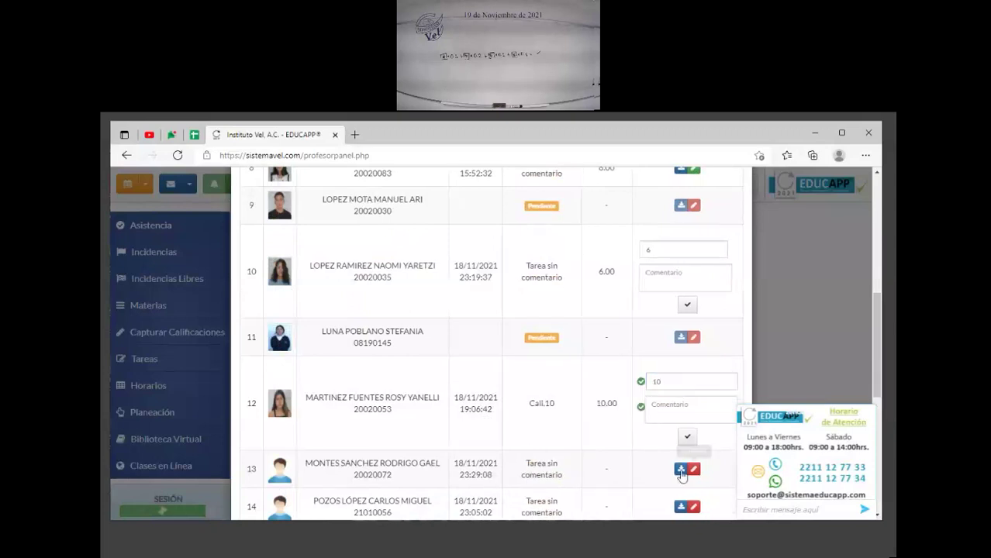
# Step: Open student 13's submitted PDF and examine the handwritten trigonometric identities and exercises
pyautogui.click(682, 471)
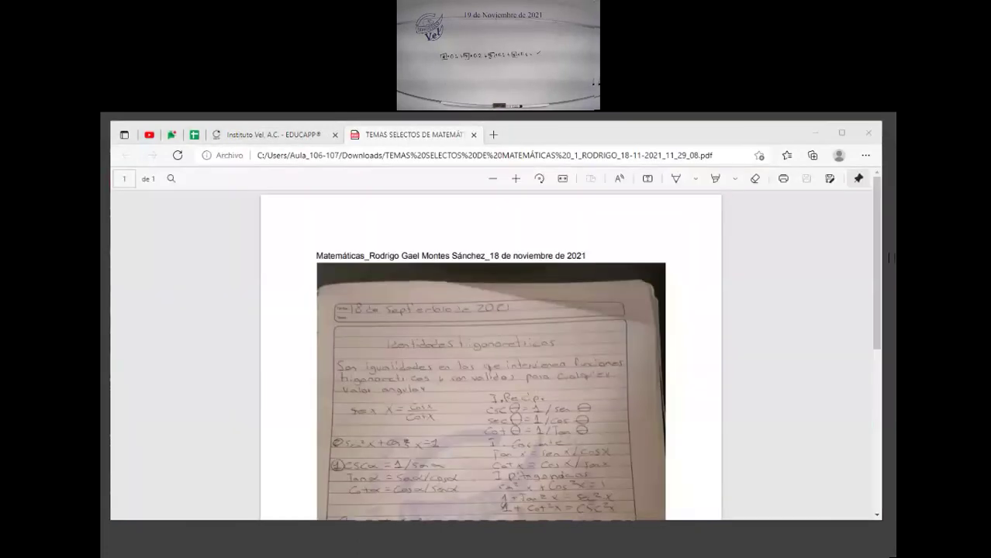
pyautogui.moveTo(881, 292); pyautogui.dragTo(498, 376)
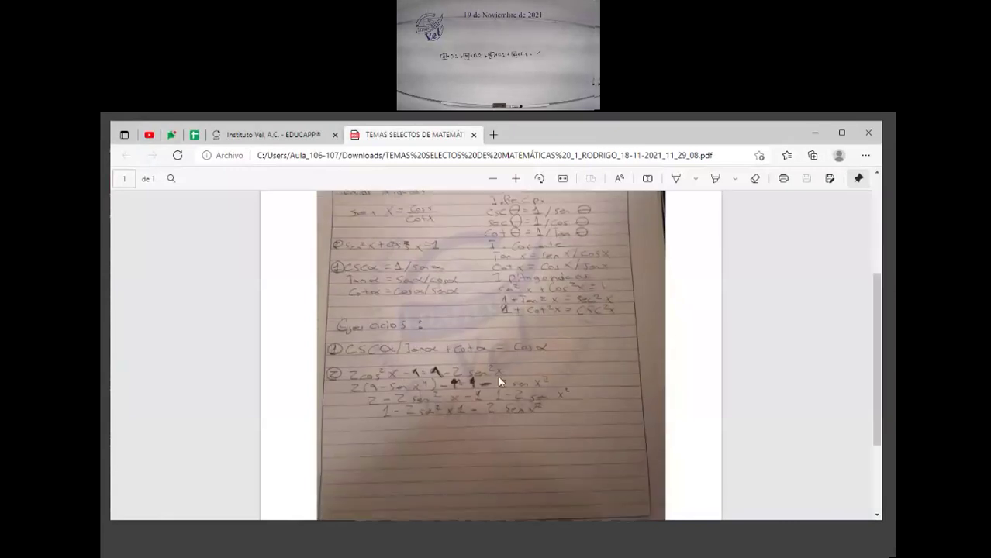
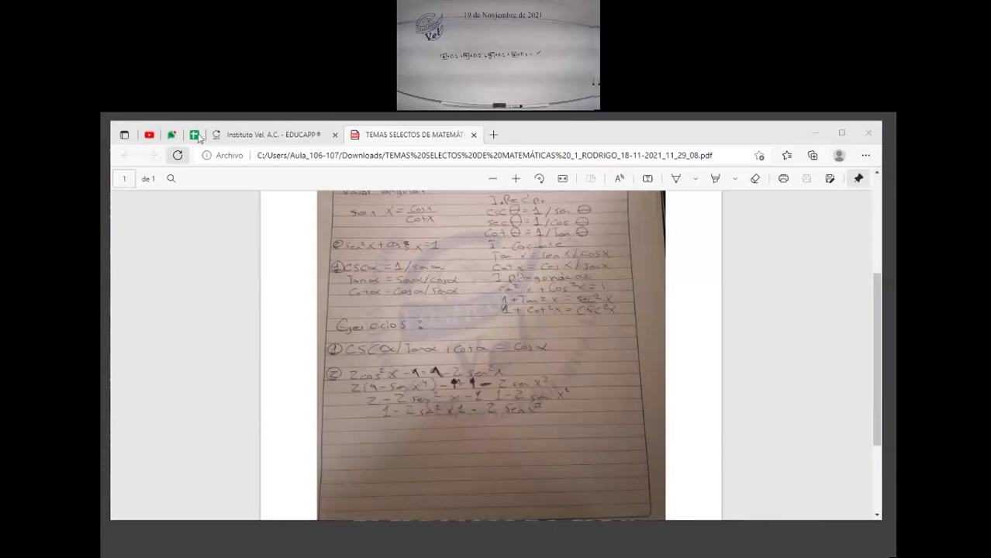
# Step: Return to the EDUCAPP submissions list and save a grade of 7 for student 13, leaving the comment empty
pyautogui.click(299, 136)
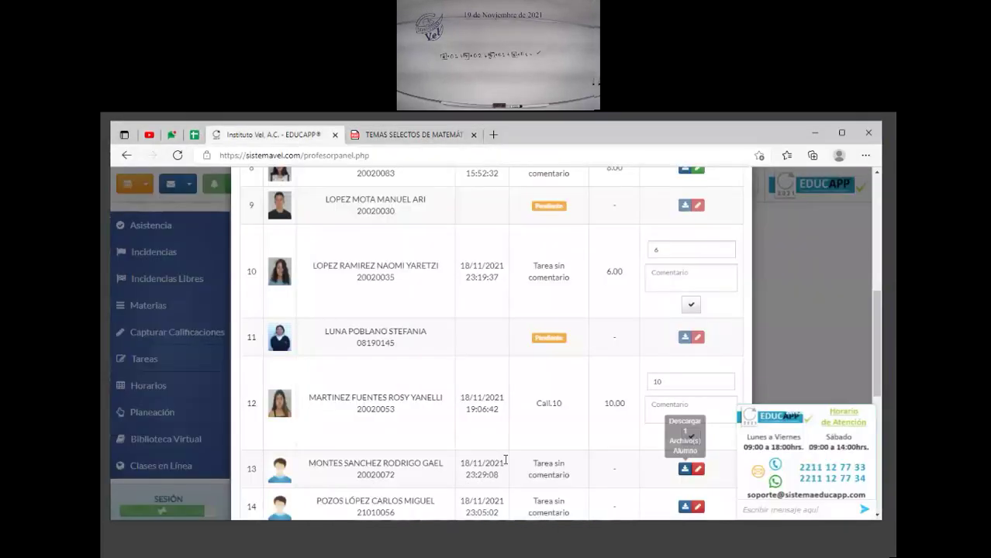
pyautogui.click(698, 469)
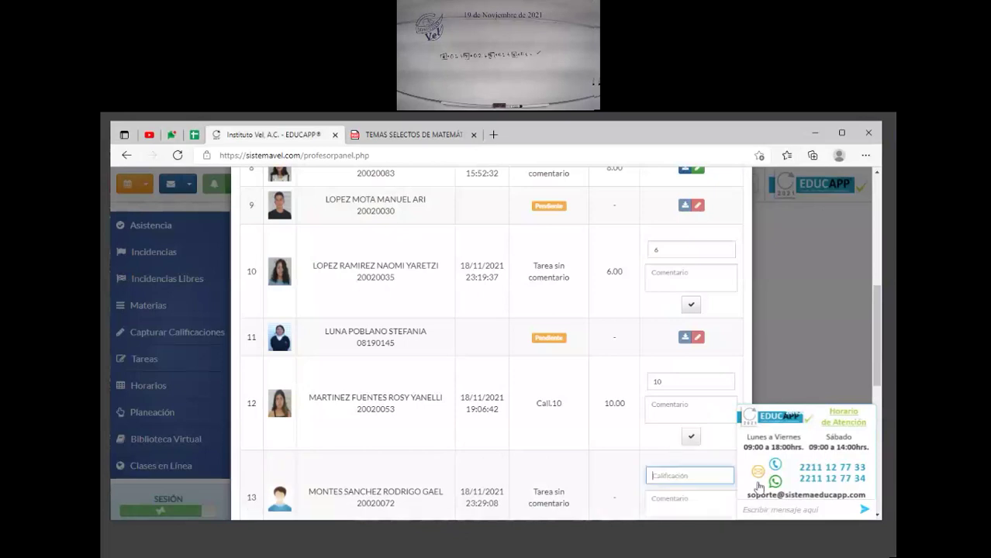
pyautogui.write('8')
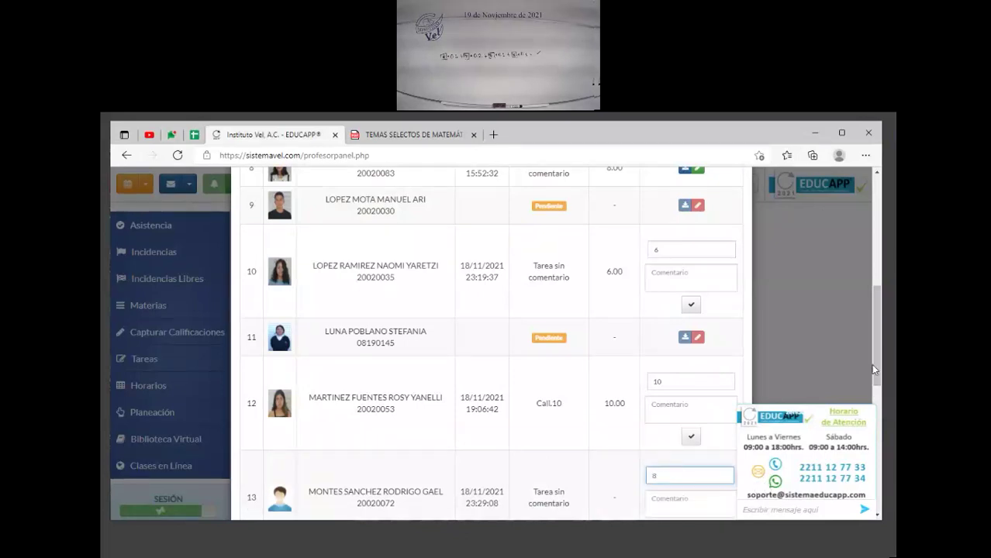
pyautogui.click(875, 371)
pyautogui.scroll(-2, 643, 377)
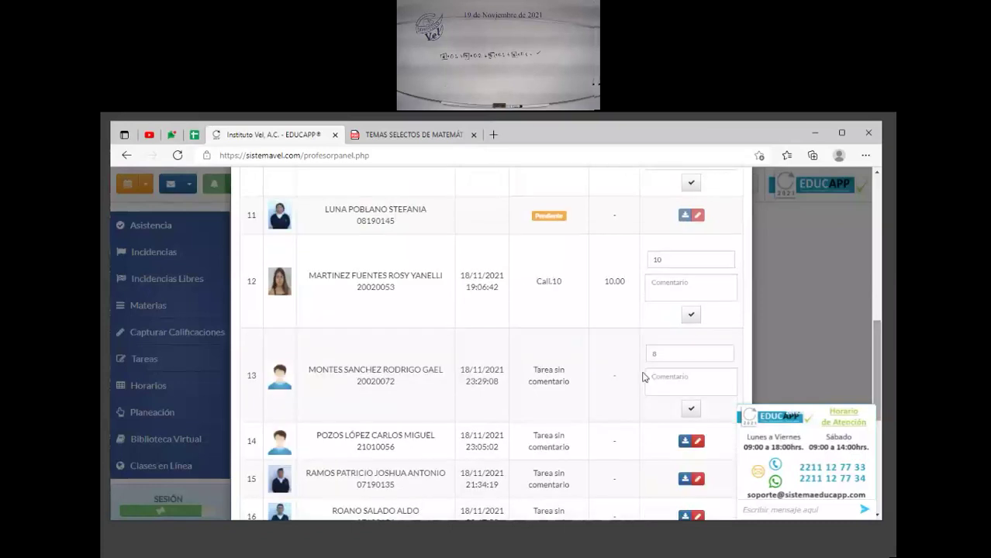
pyautogui.doubleClick(670, 356)
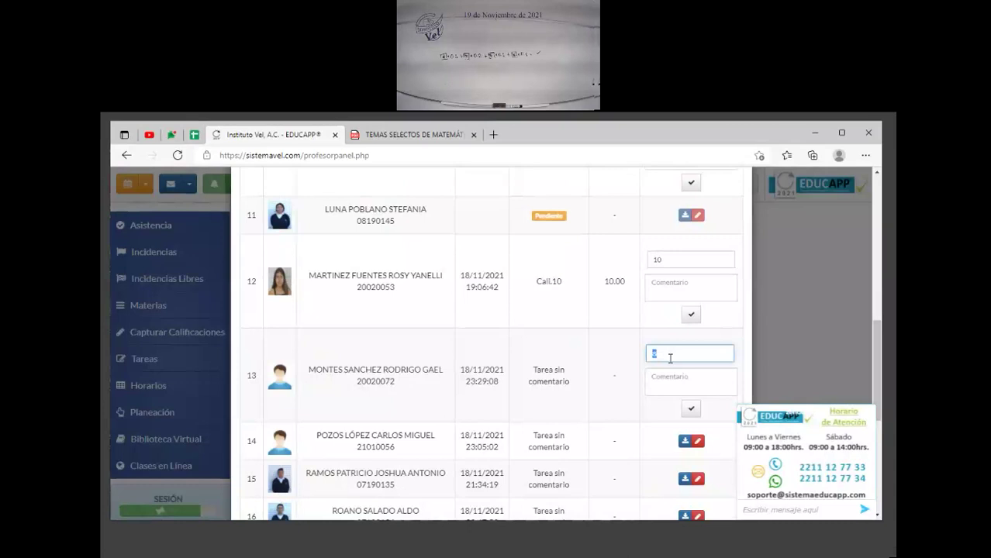
pyautogui.write('7')
pyautogui.click(690, 408)
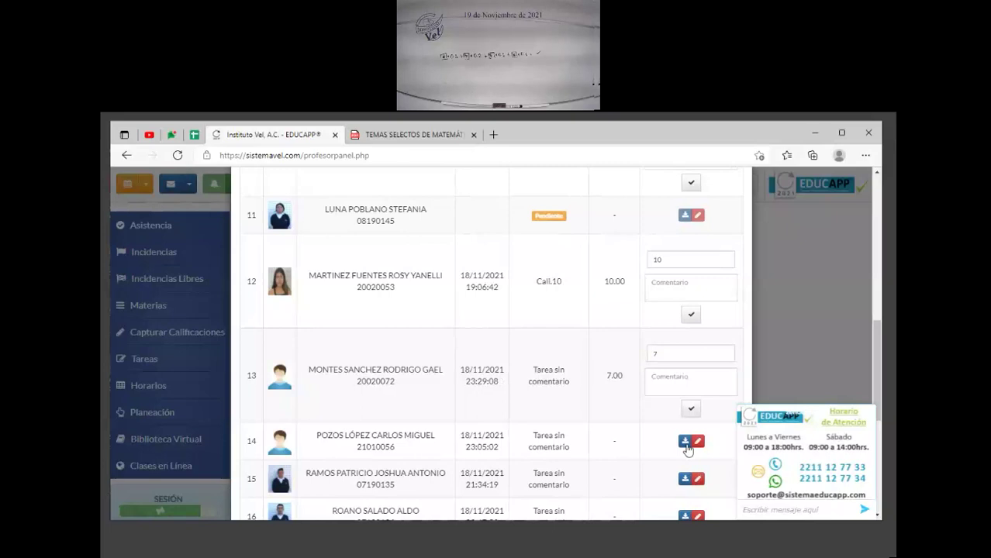
# Step: Switch to the Google Sheets gradebook, enter 7 as student 13's T4 grade in F15, and inspect the final grade formula in O15
pyautogui.hotkey('ctrl', 'shift', 'Tab')
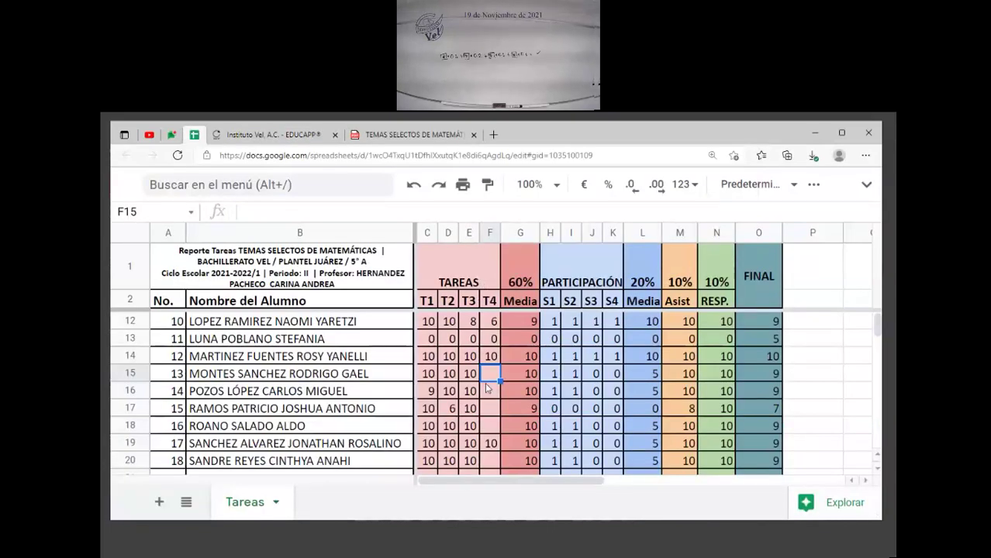
pyautogui.write('7')
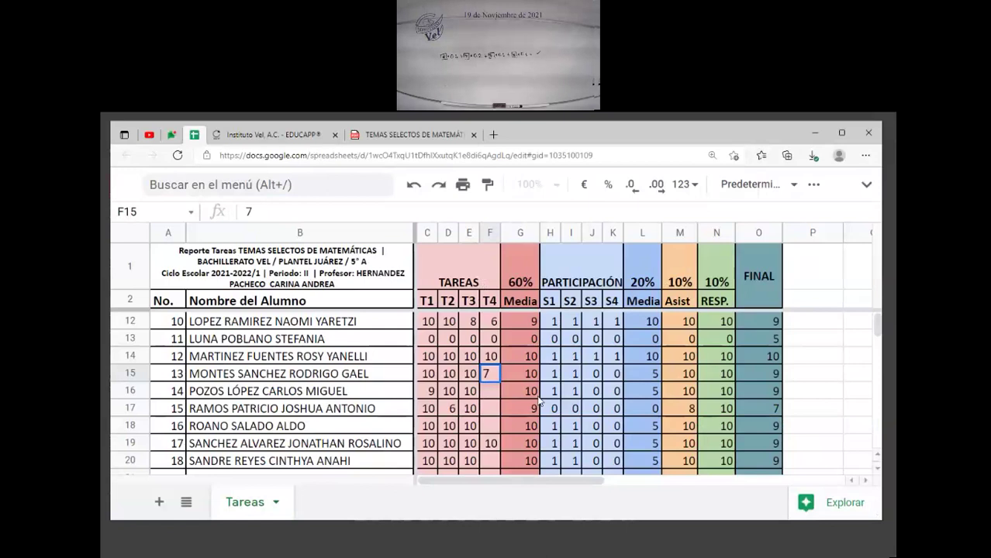
pyautogui.press('Return')
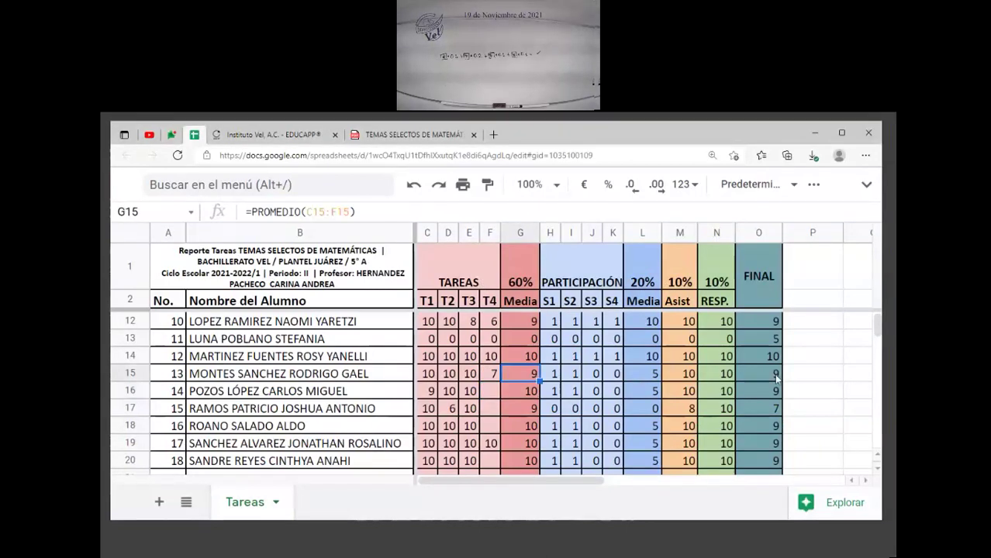
pyautogui.hotkey('ctrl', 'Right')
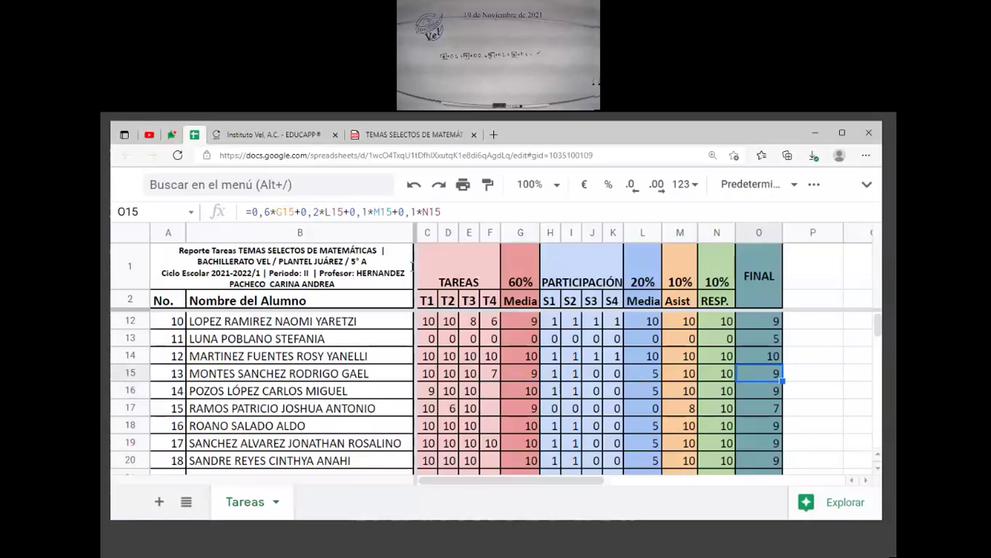
# Step: Switch to the EDUCAPP submissions list, open student 14's submitted PDF, and look through its page for the homework
pyautogui.hotkey('ctrl', 'Tab')
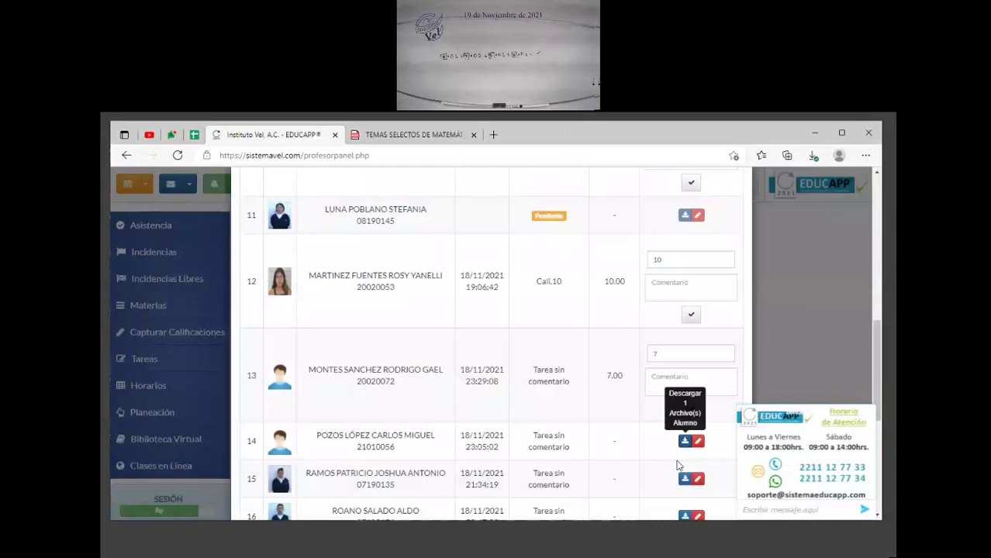
pyautogui.click(686, 444)
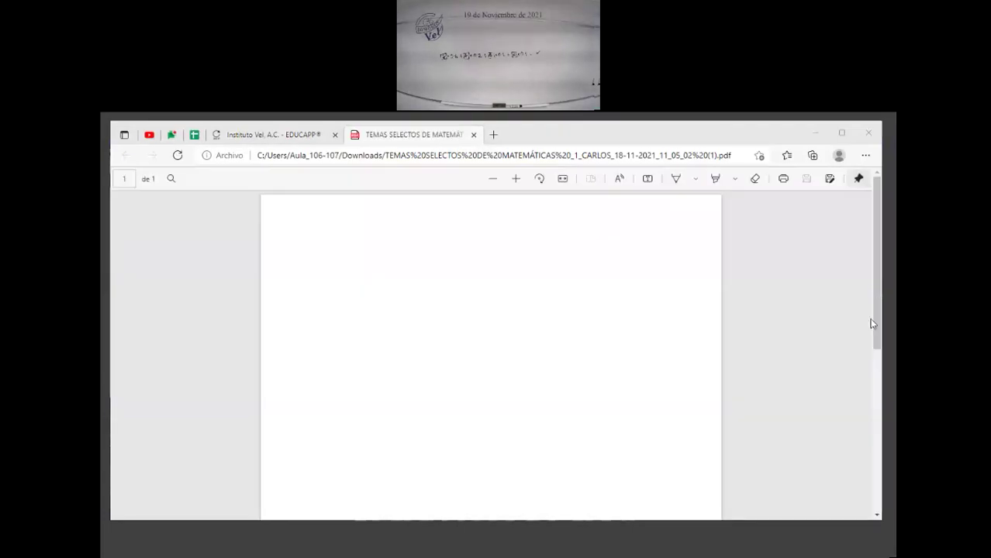
pyautogui.scroll(-5, 872, 334)
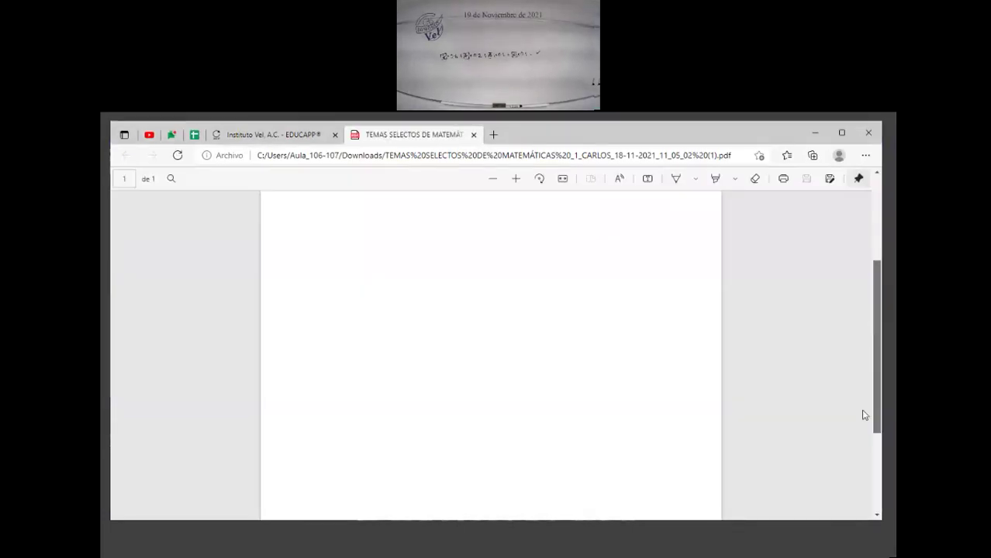
pyautogui.scroll(-2, 864, 414)
pyautogui.scroll(3, 878, 302)
pyautogui.scroll(1, 882, 275)
pyautogui.scroll(-3, 881, 479)
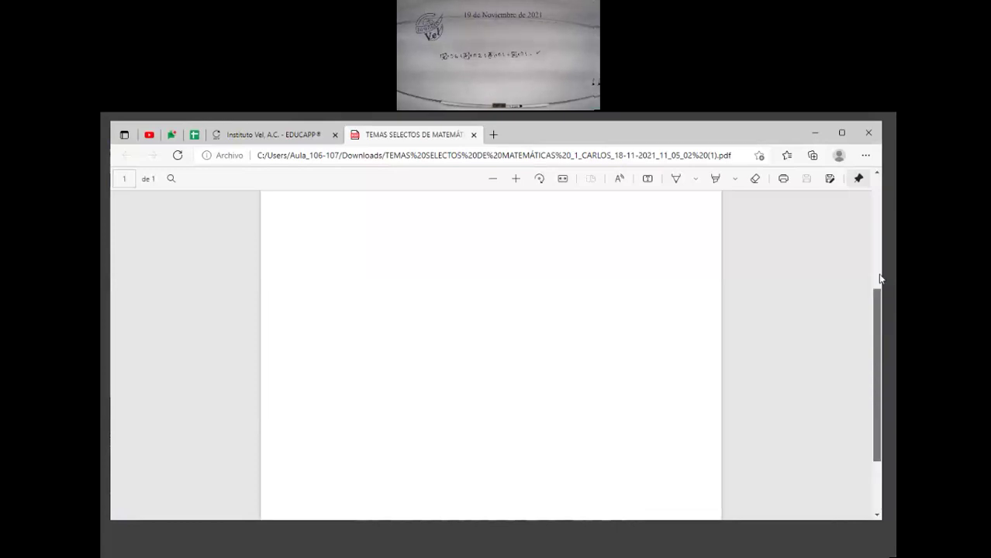
pyautogui.scroll(3, 880, 278)
pyautogui.scroll(-3, 884, 249)
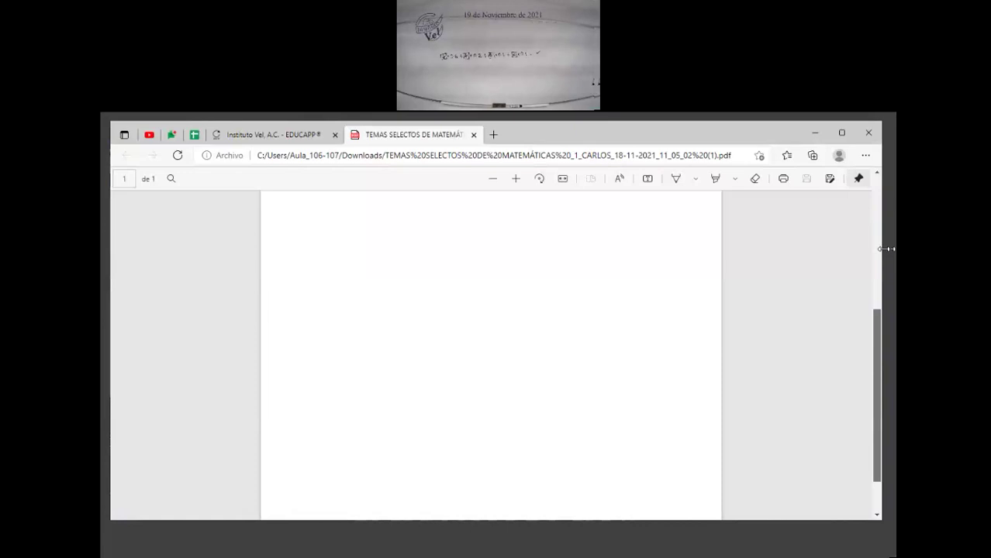
pyautogui.scroll(3, 885, 248)
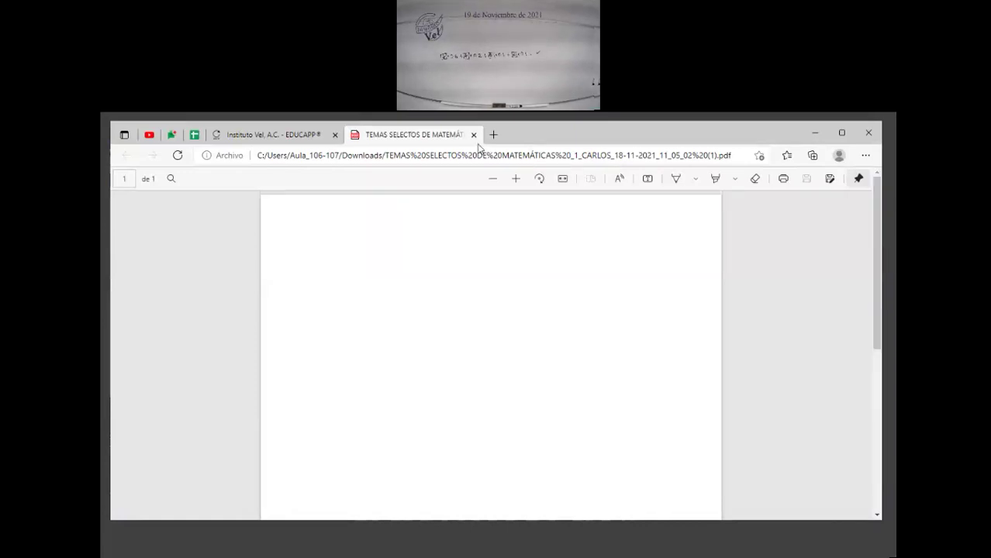
# Step: Check student 14's entry in the EDUCAPP submissions list, then inspect row 16 of the Google Sheets gradebook, including the average and final grade formulas
pyautogui.click(302, 136)
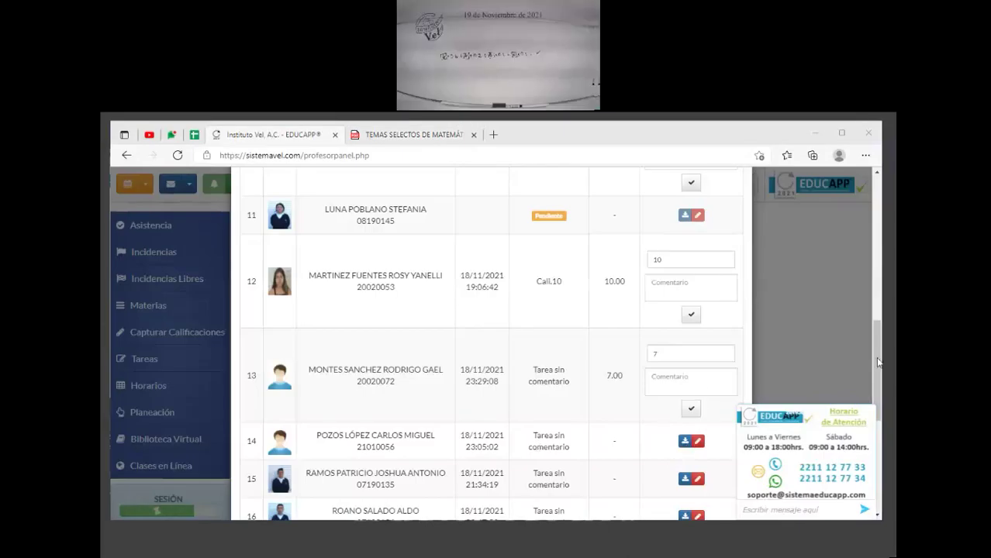
pyautogui.moveTo(880, 380); pyautogui.dragTo(636, 393)
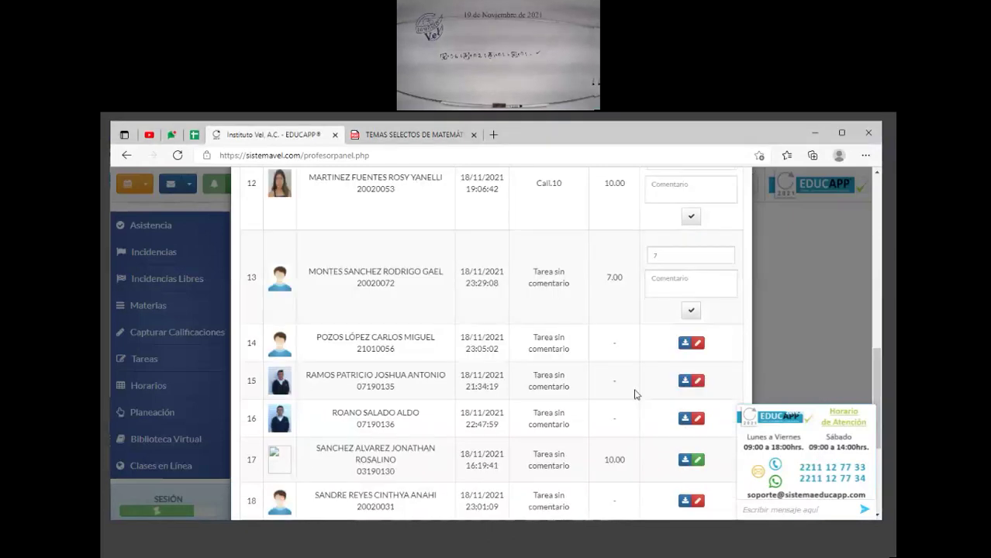
pyautogui.click(194, 135)
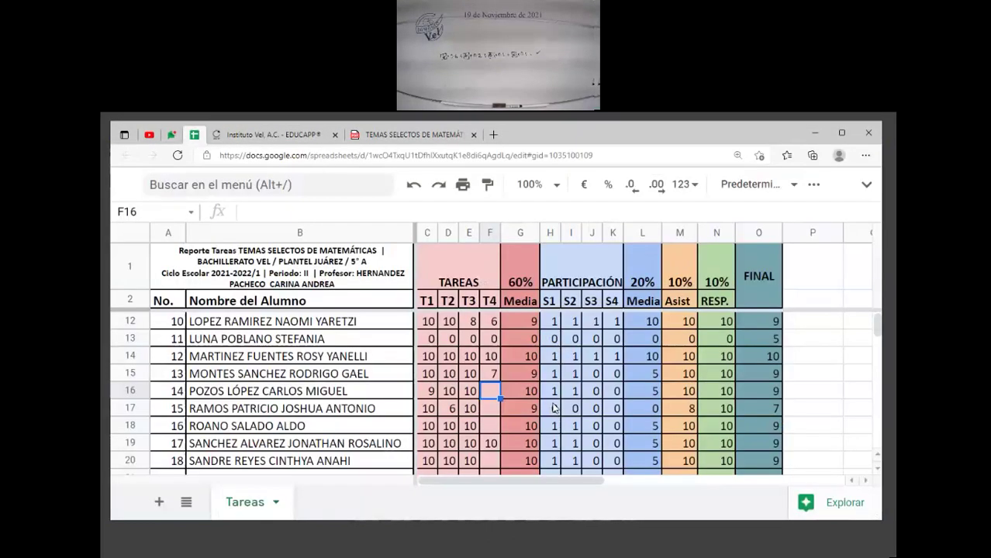
pyautogui.click(749, 393)
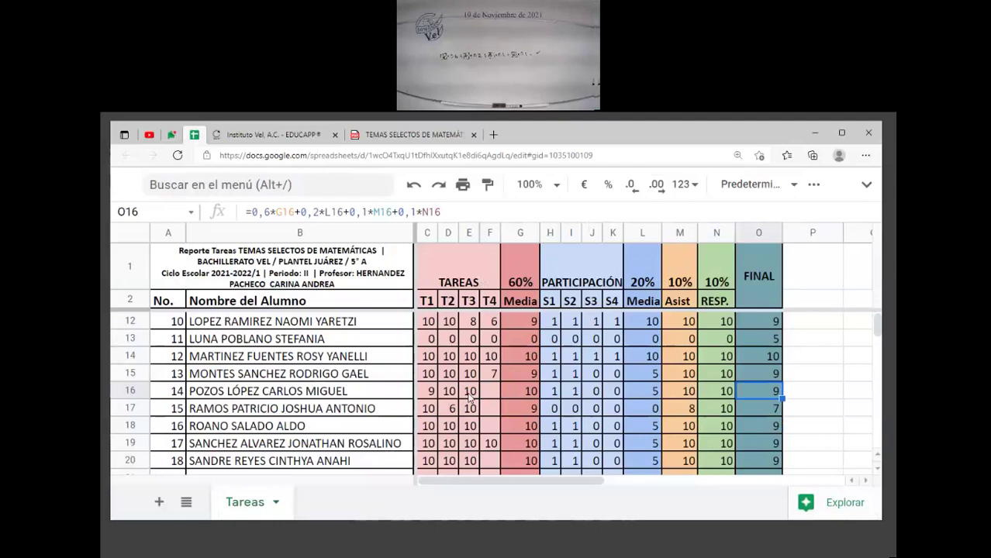
pyautogui.click(497, 398)
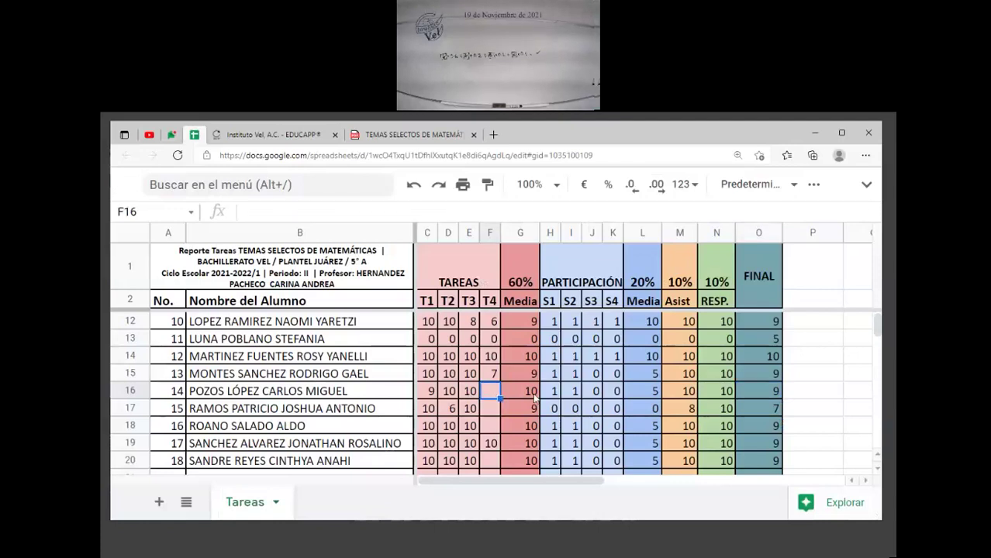
pyautogui.click(534, 397)
pyautogui.keyDown('shift'); pyautogui.click(754, 393); pyautogui.keyUp('shift')
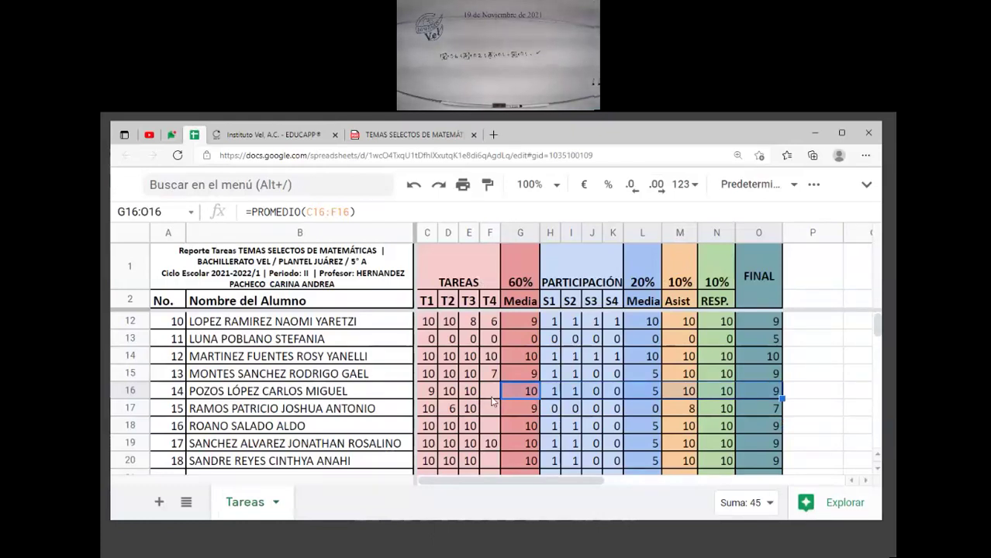
# Step: Try a T4 grade of 8 for student 14 in F16, check the final grade in O16, and clear the entry
pyautogui.click(490, 395)
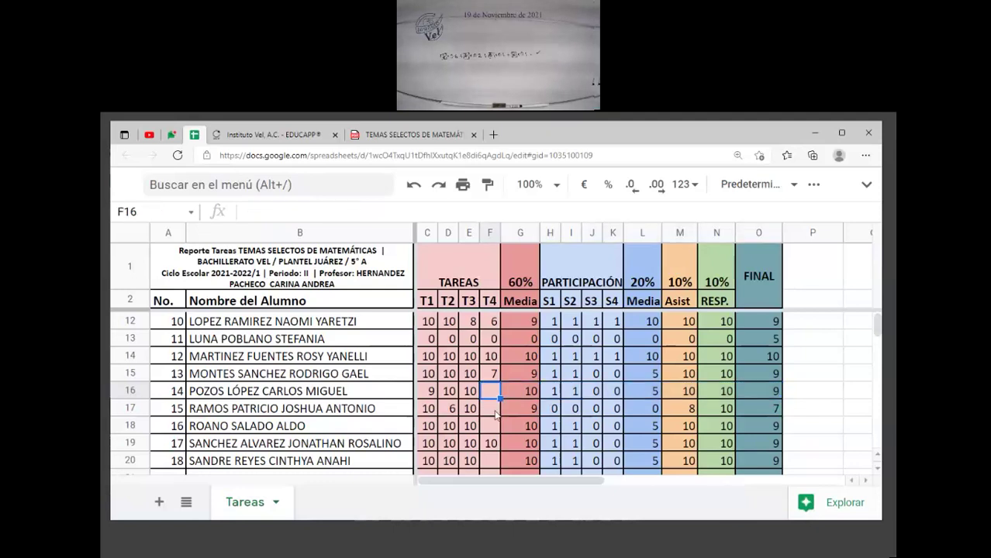
pyautogui.write('8')
pyautogui.press('Return')
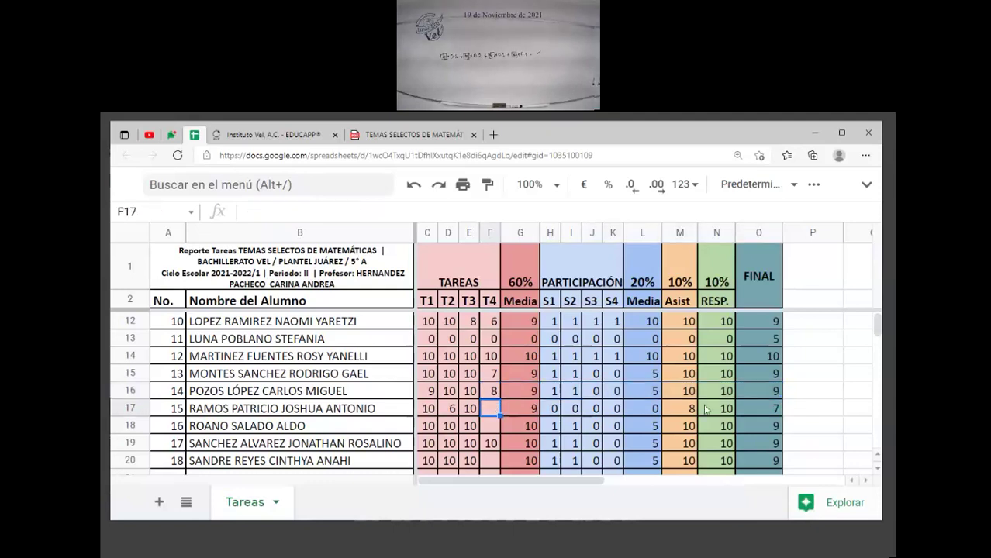
pyautogui.press('Up')
pyautogui.hotkey('ctrl', 'Right')
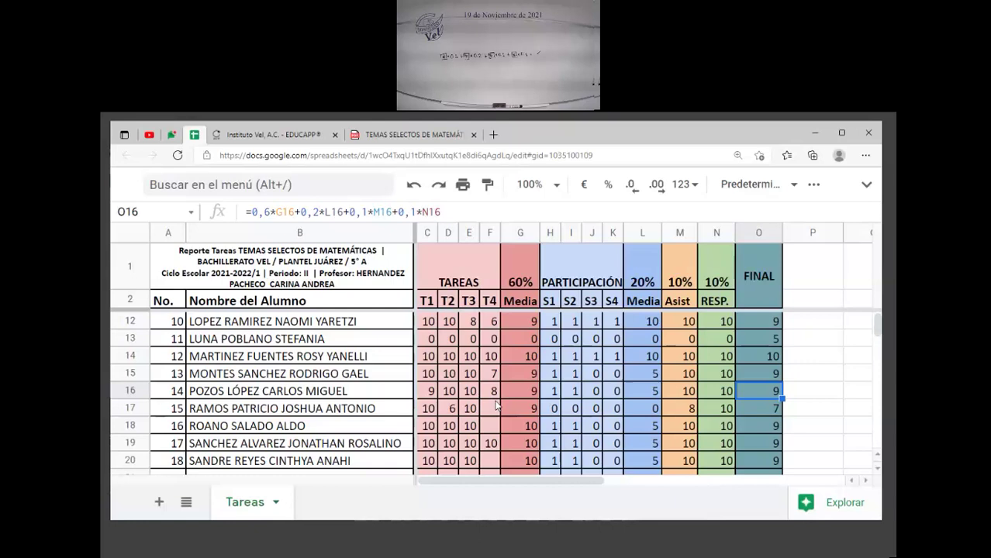
pyautogui.click(493, 396)
pyautogui.press('Delete')
pyautogui.click(497, 430)
pyautogui.press('Up')
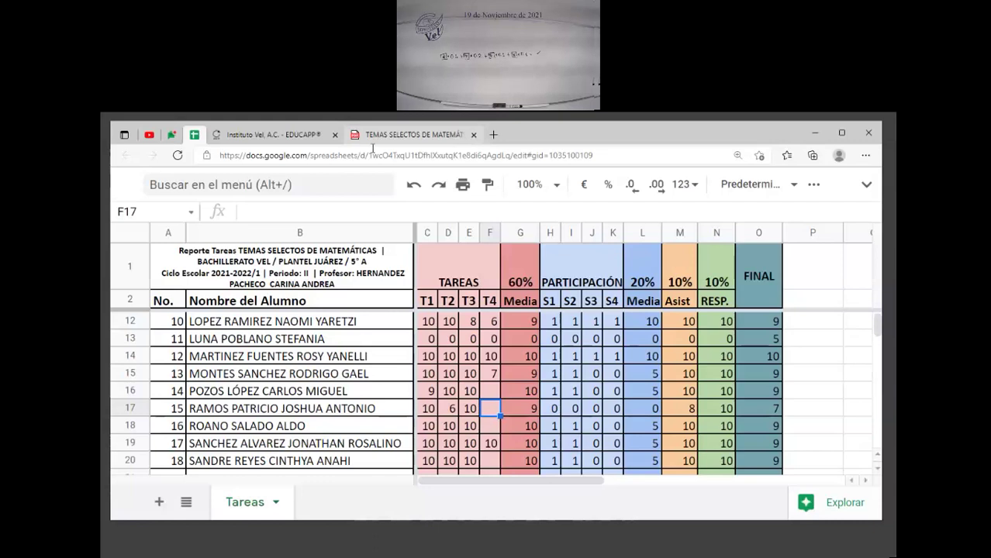
# Step: Close student 14's PDF, open student 15's submitted Word document from EDUCAPP, and examine the handwritten trigonometric identity exercise
pyautogui.hotkey('ctrl', 'w')
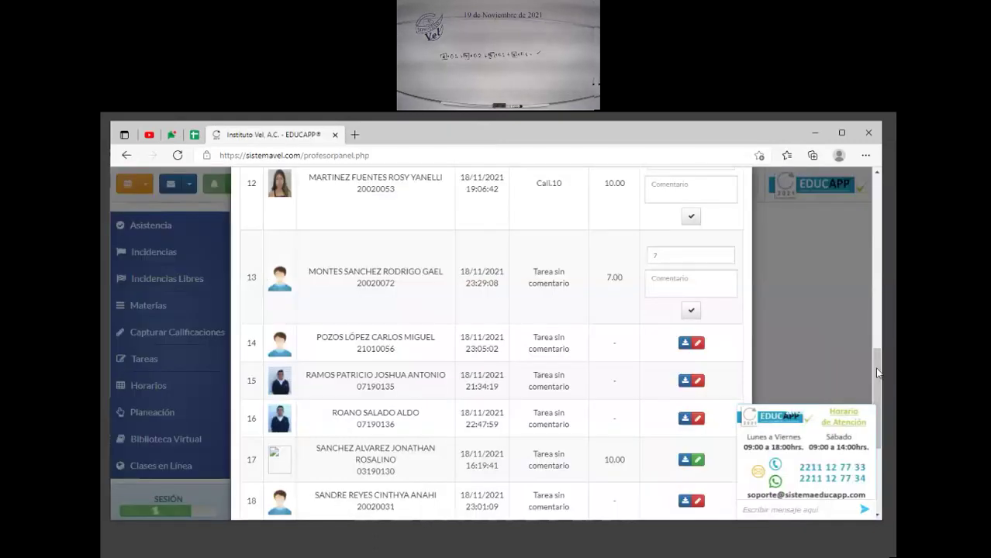
pyautogui.click(684, 380)
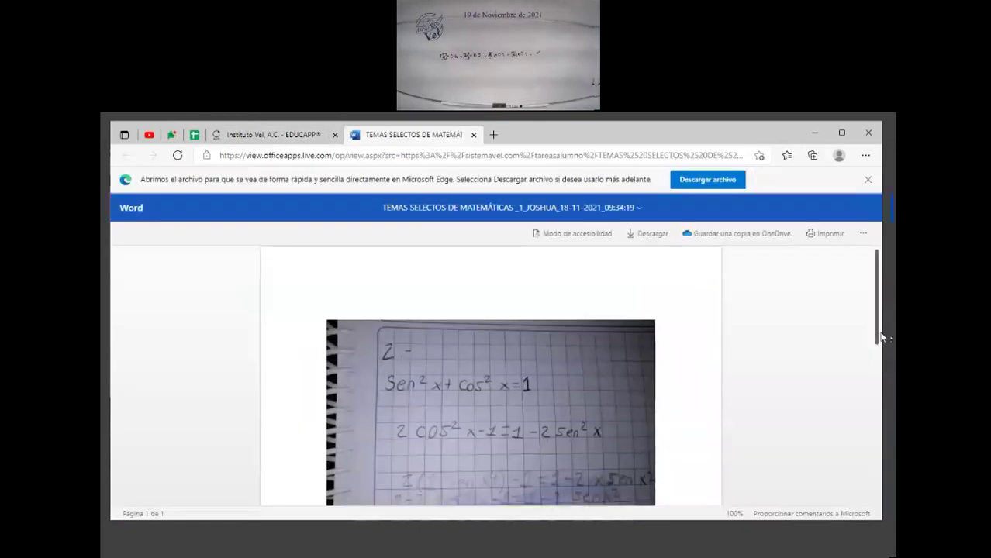
pyautogui.scroll(-2, 882, 341)
pyautogui.scroll(-1, 882, 351)
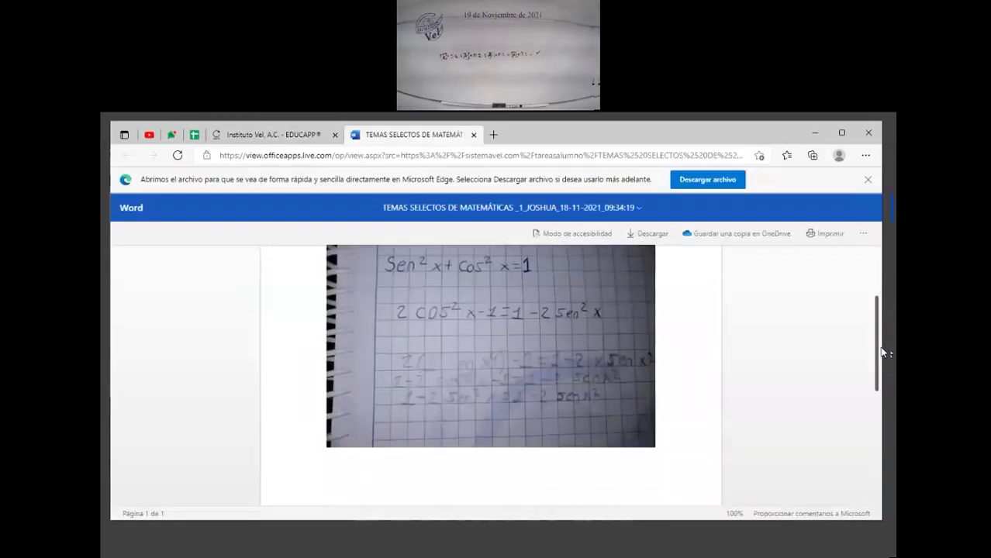
pyautogui.scroll(1, 884, 347)
pyautogui.scroll(-1, 887, 341)
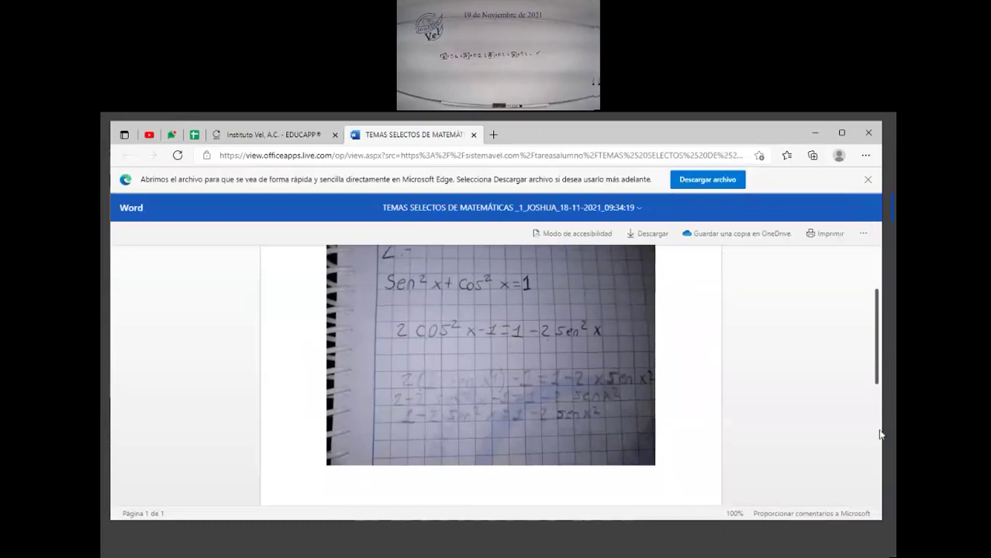
pyautogui.scroll(-2, 890, 286)
pyautogui.scroll(3, 889, 286)
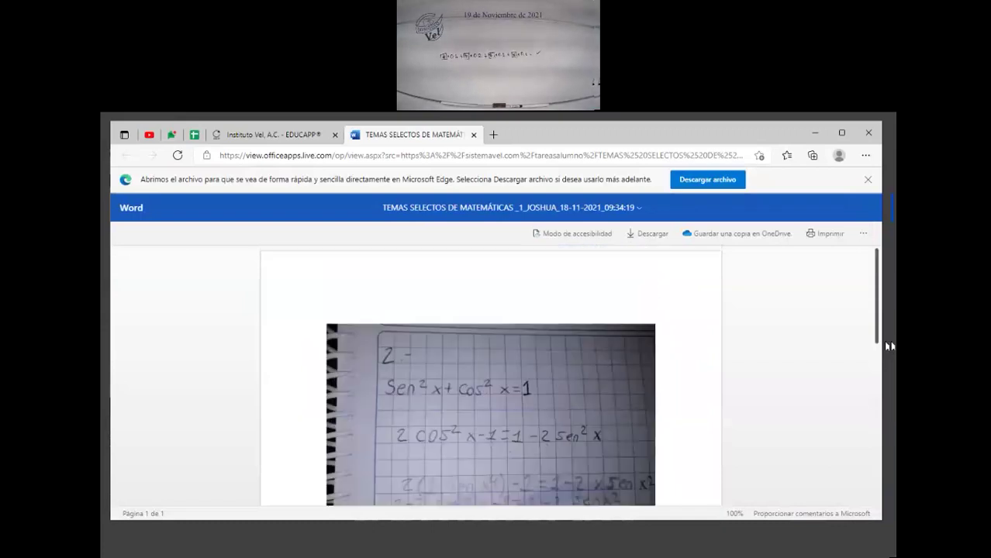
pyautogui.scroll(-3, 887, 385)
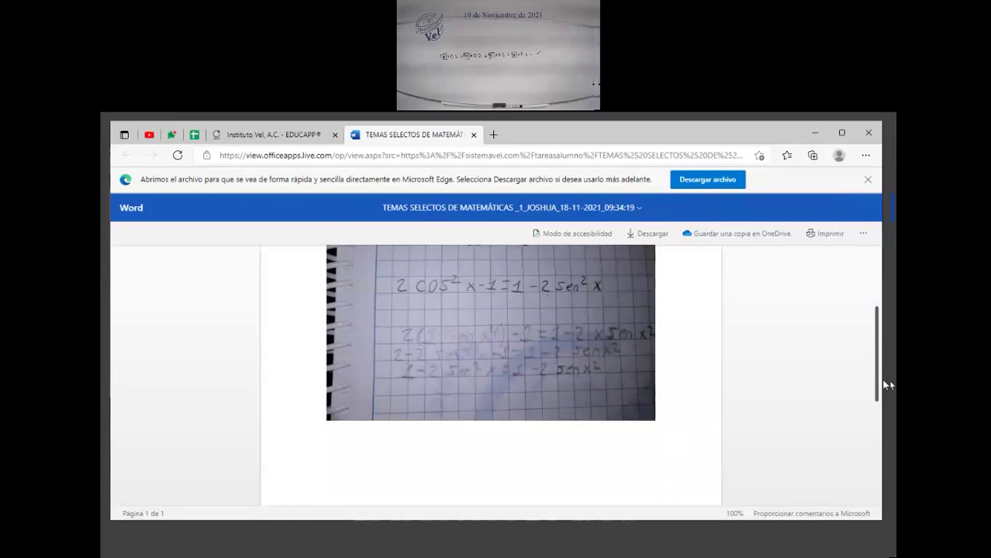
pyautogui.scroll(-3, 886, 384)
# Step: Return to the EDUCAPP submissions list and save a grade of 8 for student 15, leaving the comment empty
pyautogui.click(256, 135)
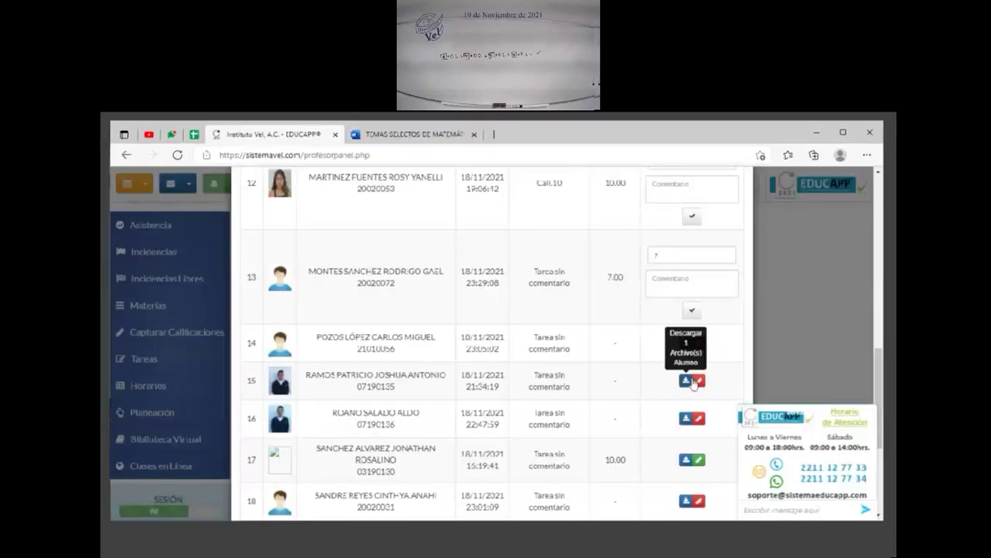
pyautogui.click(697, 383)
pyautogui.click(697, 384)
pyautogui.write('8')
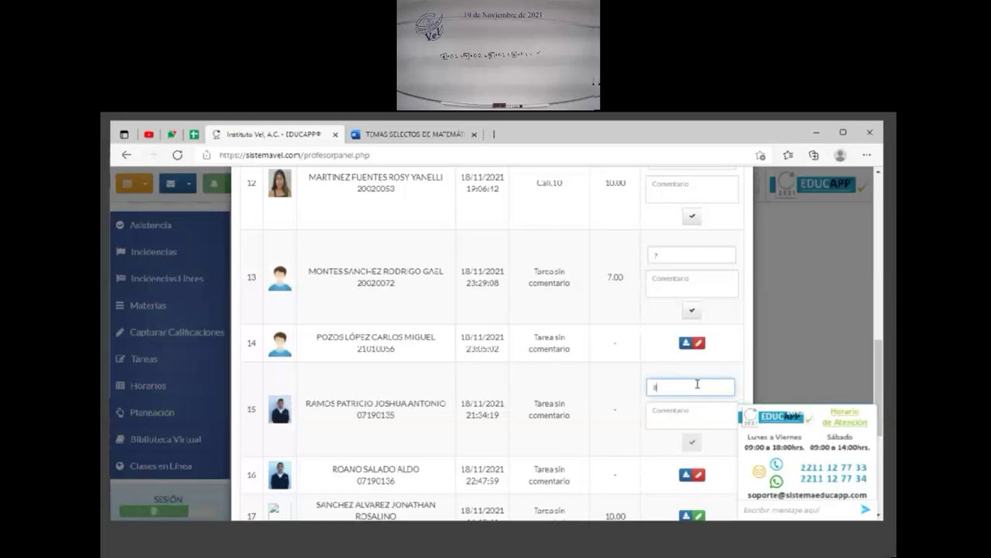
pyautogui.click(690, 444)
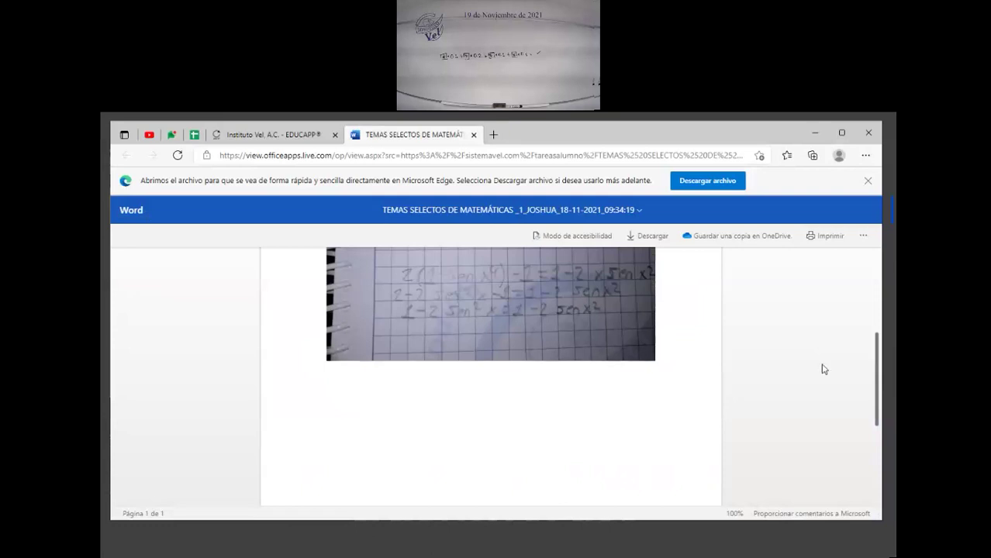
# Step: Recheck the handwritten exercise in student 15's document and save student 15's grade as 7 in EDUCAPP
pyautogui.click(403, 136)
pyautogui.moveTo(883, 377); pyautogui.dragTo(888, 330)
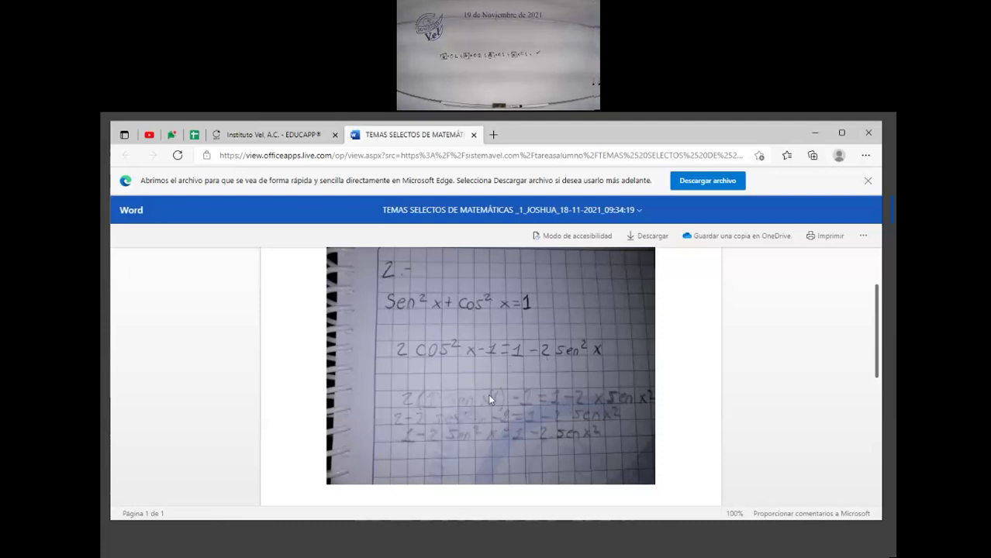
pyautogui.click(273, 138)
pyautogui.click(672, 389)
pyautogui.press('BackSpace')
pyautogui.write('7')
pyautogui.click(690, 441)
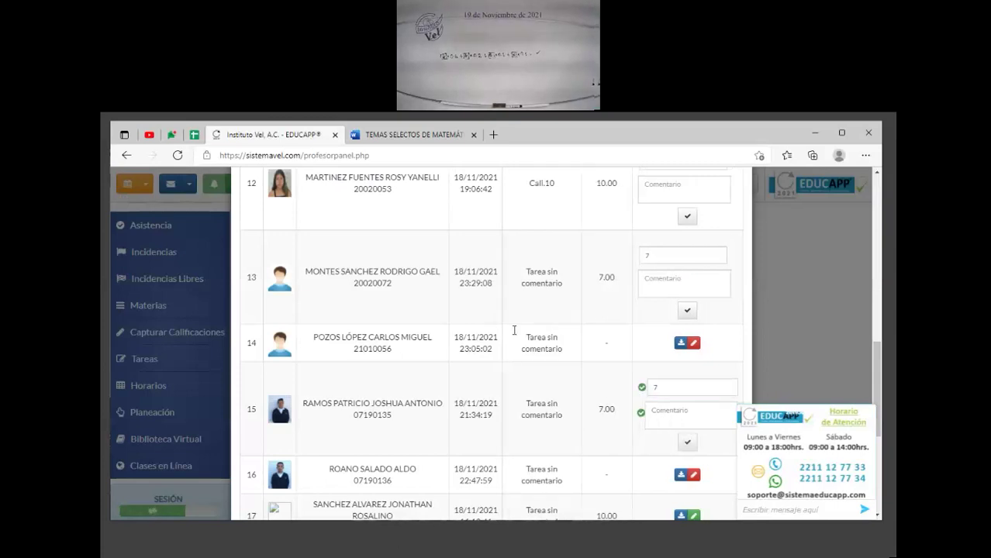
# Step: Close student 15's document, switch to the Google Sheets gradebook, and enter 7 as student 15's T4 grade in F17
pyautogui.click(407, 135)
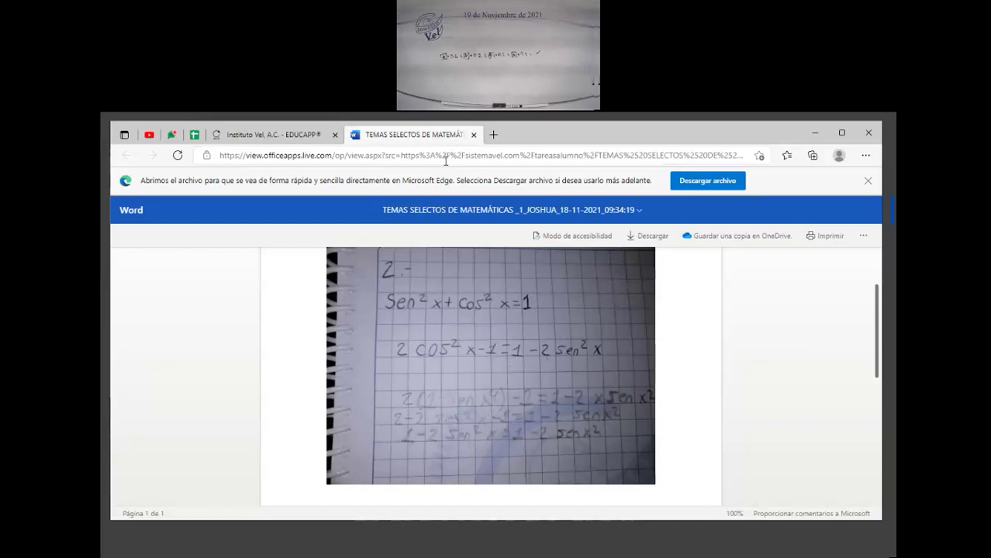
pyautogui.click(473, 135)
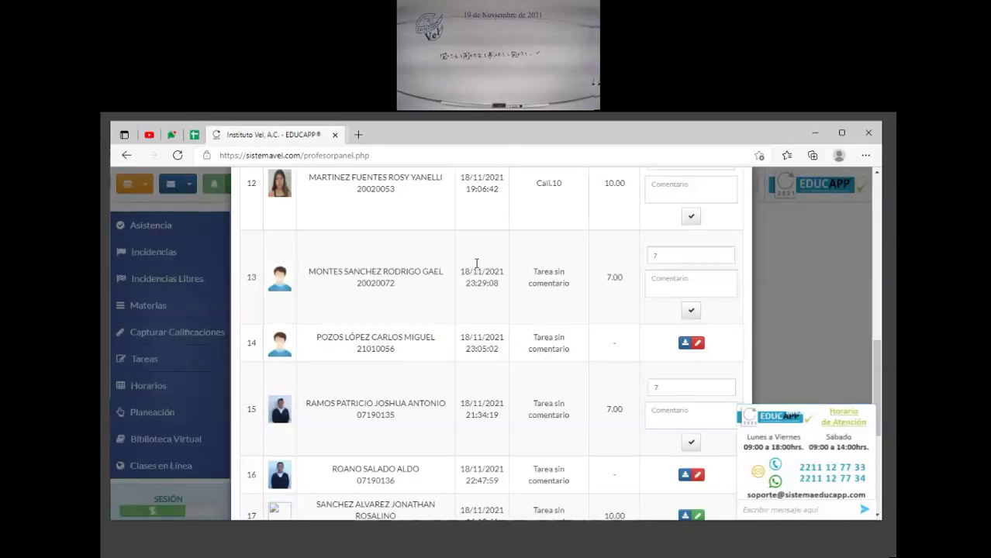
pyautogui.click(194, 135)
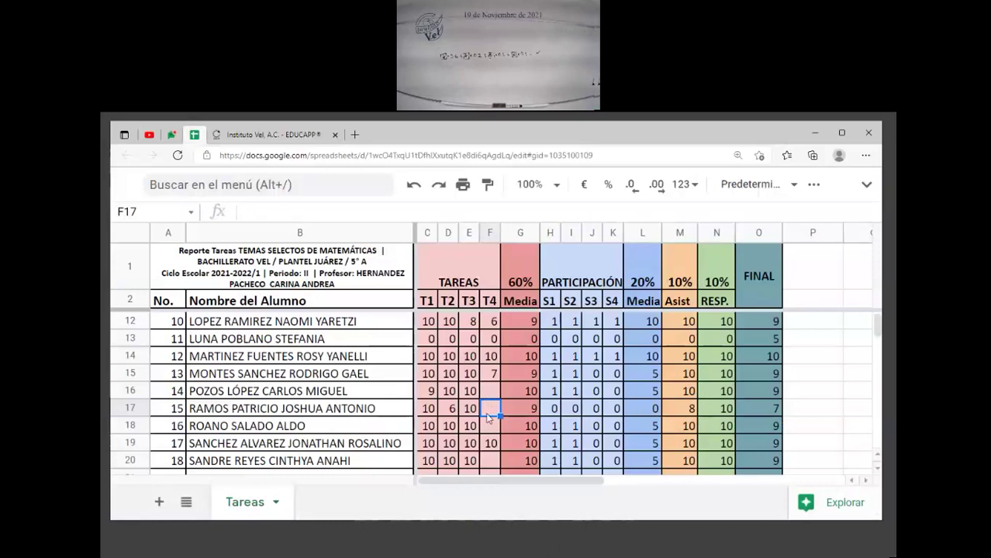
pyautogui.write('7')
pyautogui.press('Down')
pyautogui.press('Down')
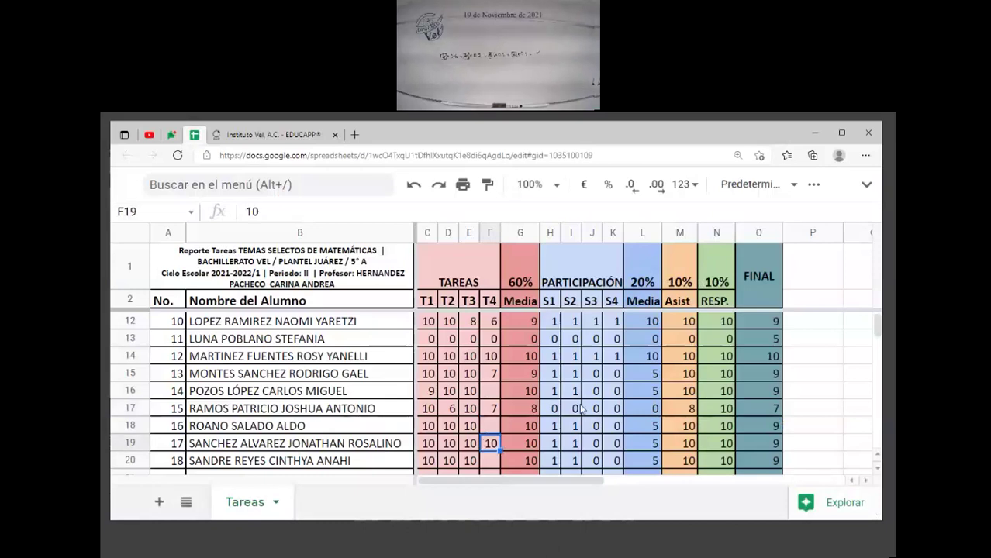
# Step: Inspect student 15's final grade formula in O17, the participation and attendance values in row 17, and the participation average formula in L17
pyautogui.click(756, 408)
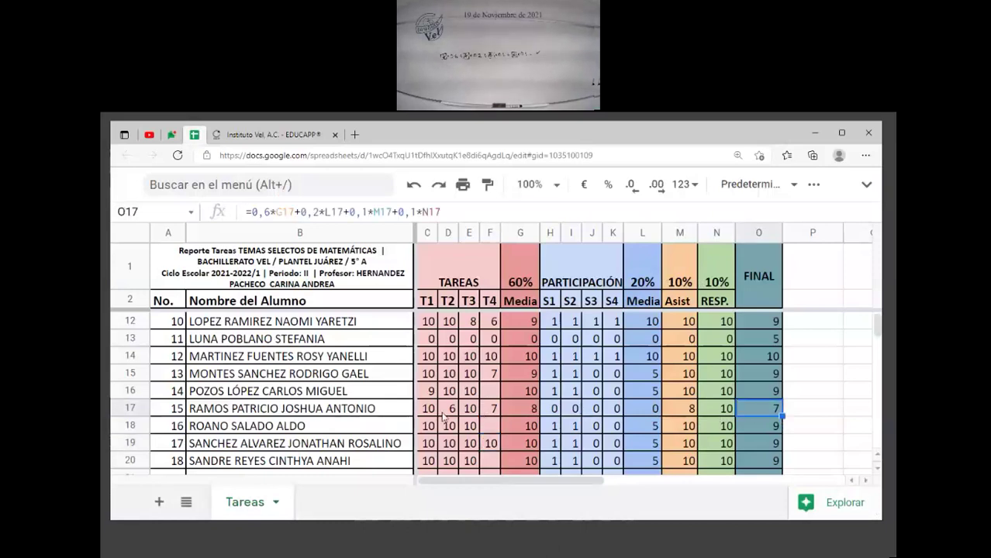
pyautogui.moveTo(570, 409); pyautogui.dragTo(650, 409)
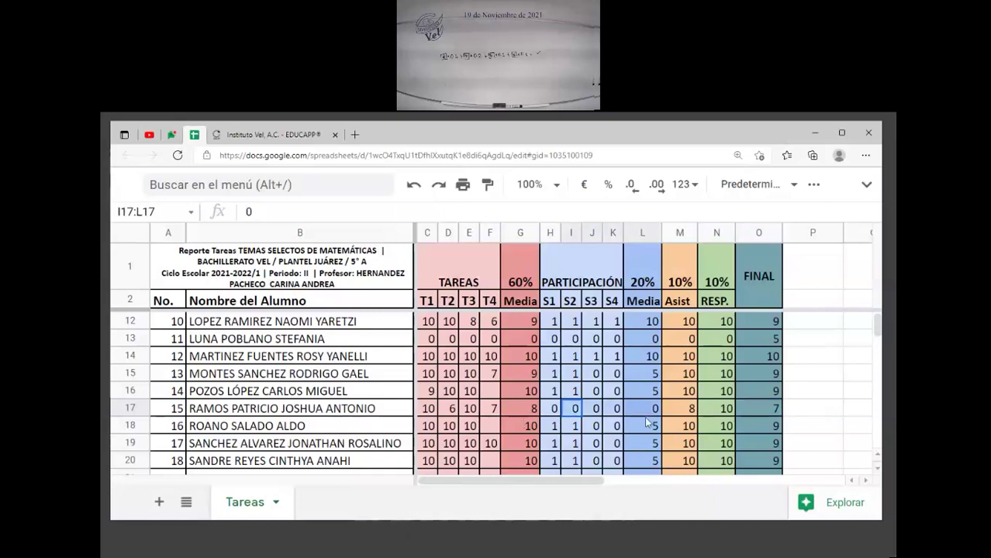
pyautogui.moveTo(552, 410); pyautogui.dragTo(669, 416)
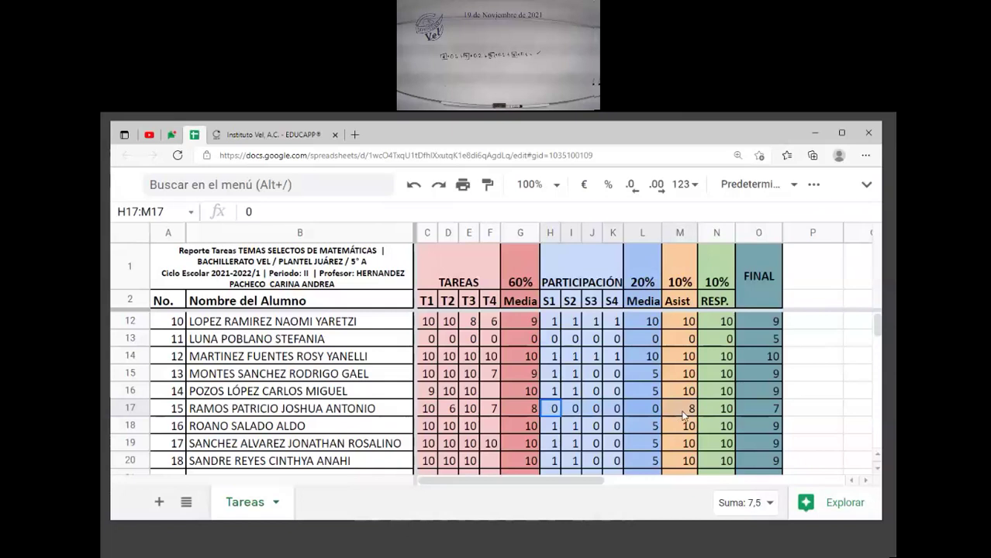
pyautogui.click(641, 417)
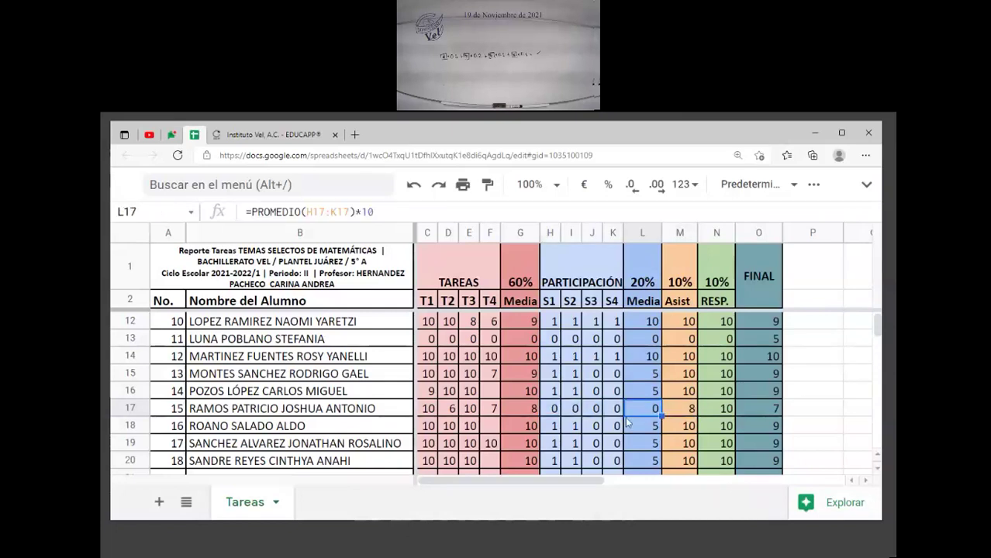
# Step: Recheck student 15's participation values in row 17 and the final grade formula in O17
pyautogui.moveTo(553, 409); pyautogui.dragTo(651, 408)
pyautogui.click(746, 408)
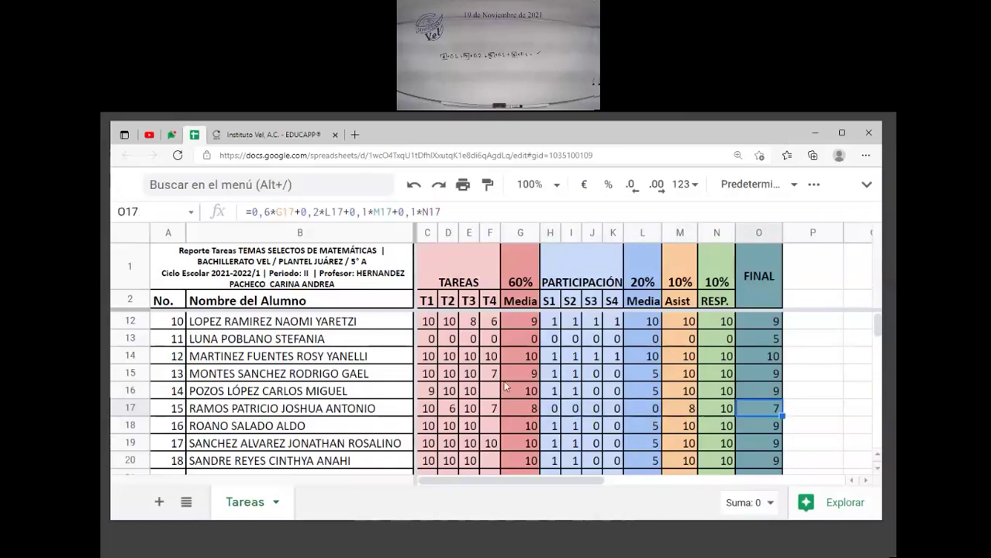
# Step: Switch to Google Chat, open student 14's homework photo IMG_20211118_230050.jpg, and enlarge it to read the exercises
pyautogui.click(173, 134)
pyautogui.click(198, 342)
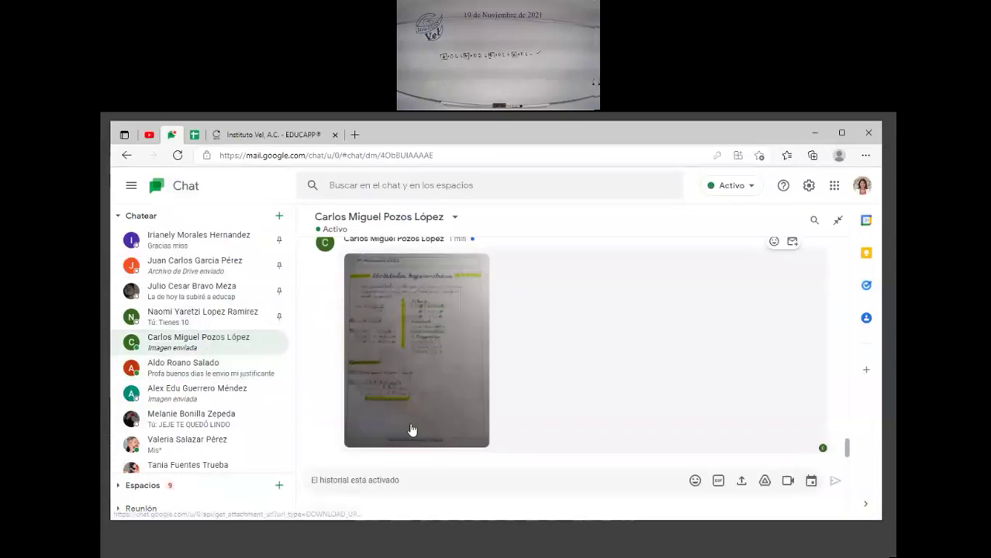
pyautogui.click(411, 431)
pyautogui.click(518, 501)
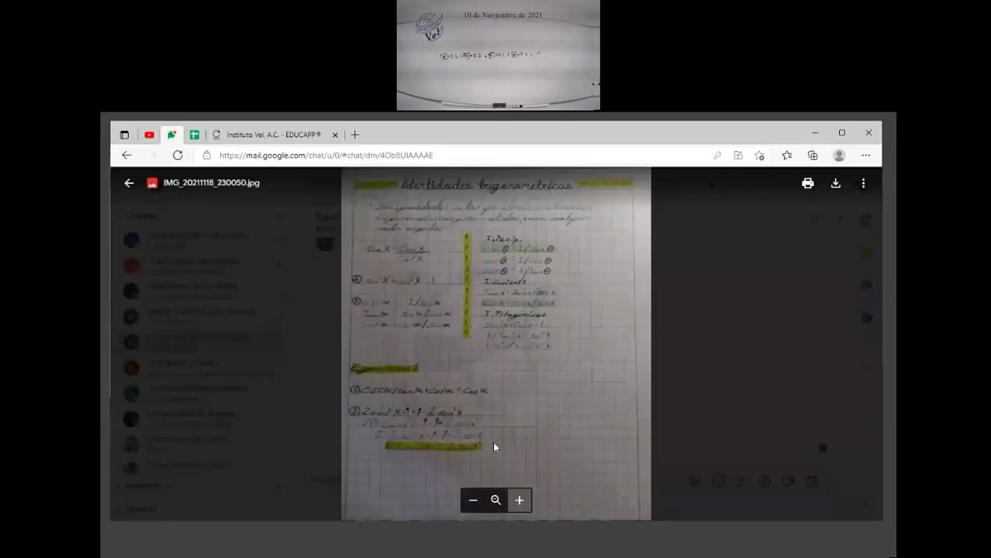
pyautogui.moveTo(494, 448); pyautogui.dragTo(446, 349)
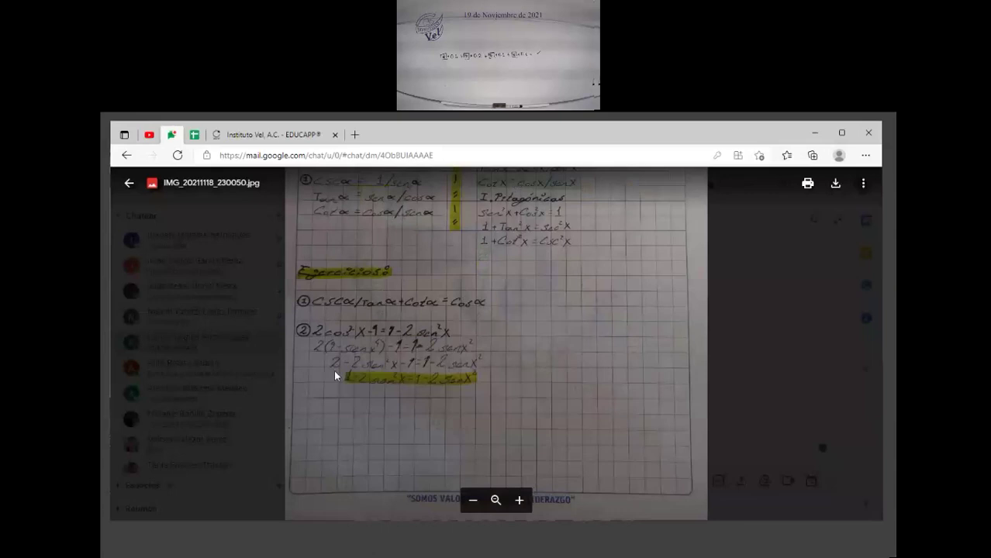
pyautogui.click(519, 501)
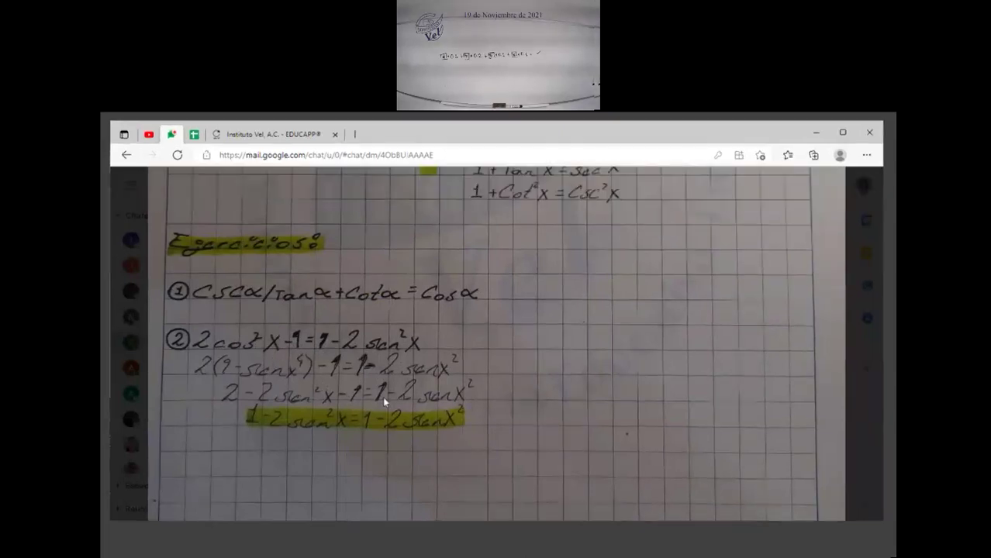
# Step: Examine student 14's handwritten solution to exercise 2 line by line, along with the work for exercise 1
pyautogui.scroll(-1, 381, 403)
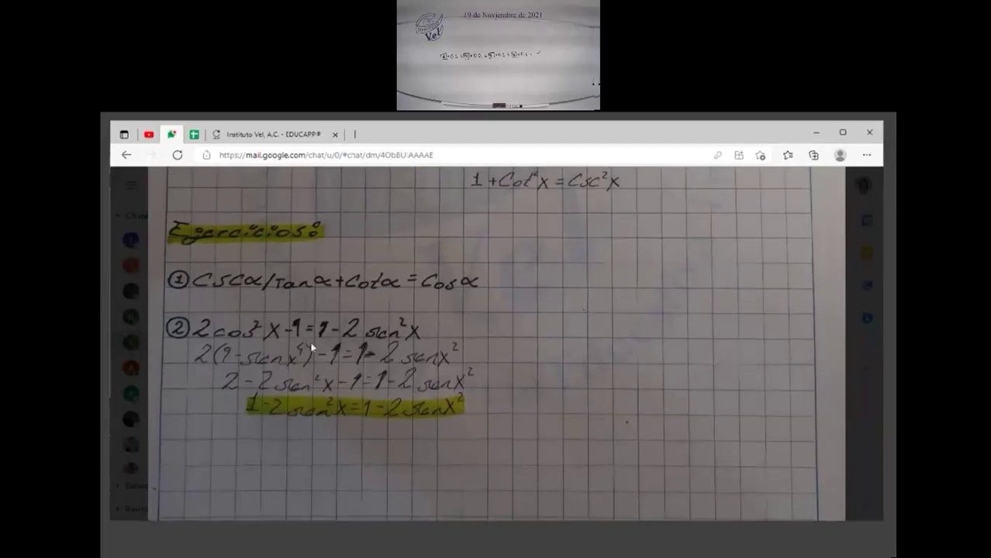
pyautogui.scroll(-3, 346, 407)
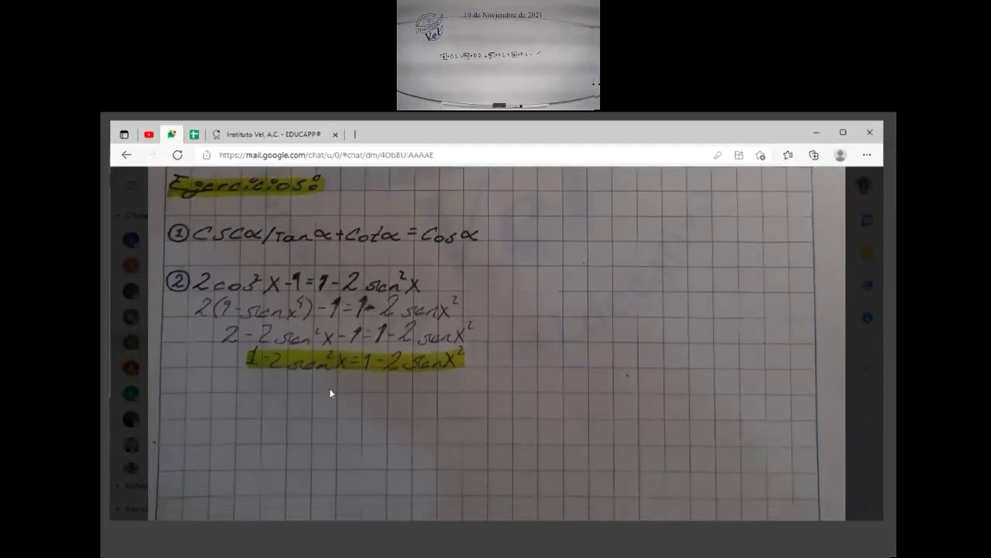
pyautogui.moveTo(291, 324)
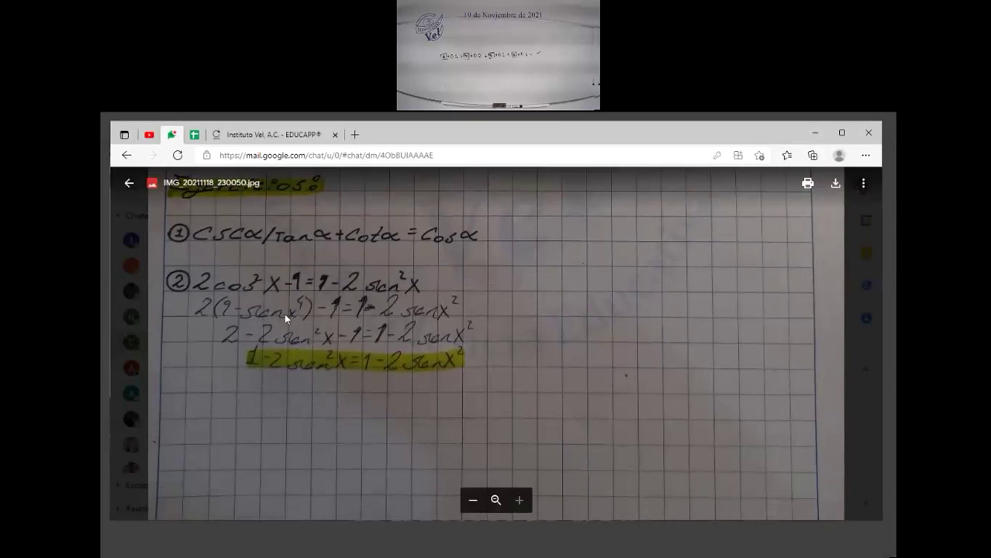
pyautogui.scroll(-3, 419, 363)
pyautogui.scroll(5, 396, 388)
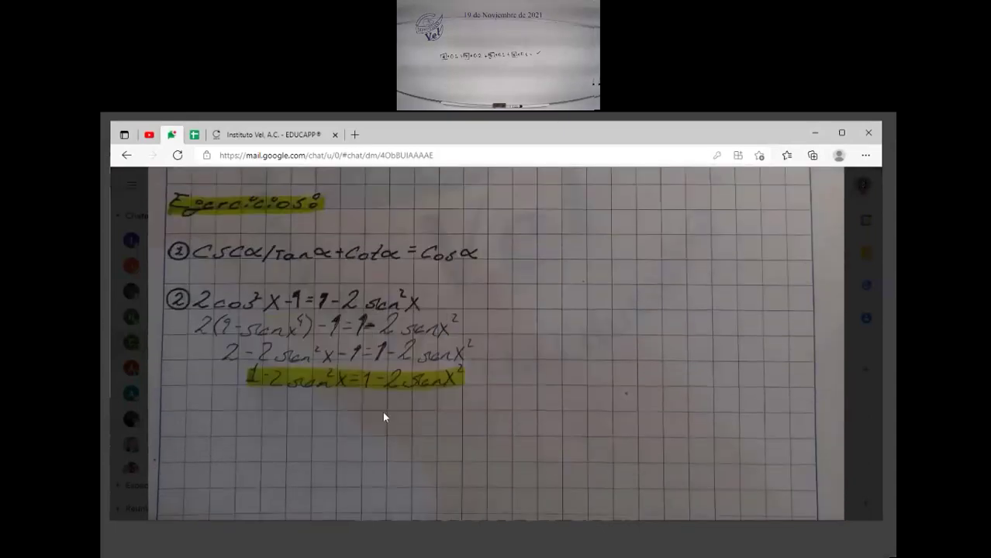
pyautogui.moveTo(318, 362)
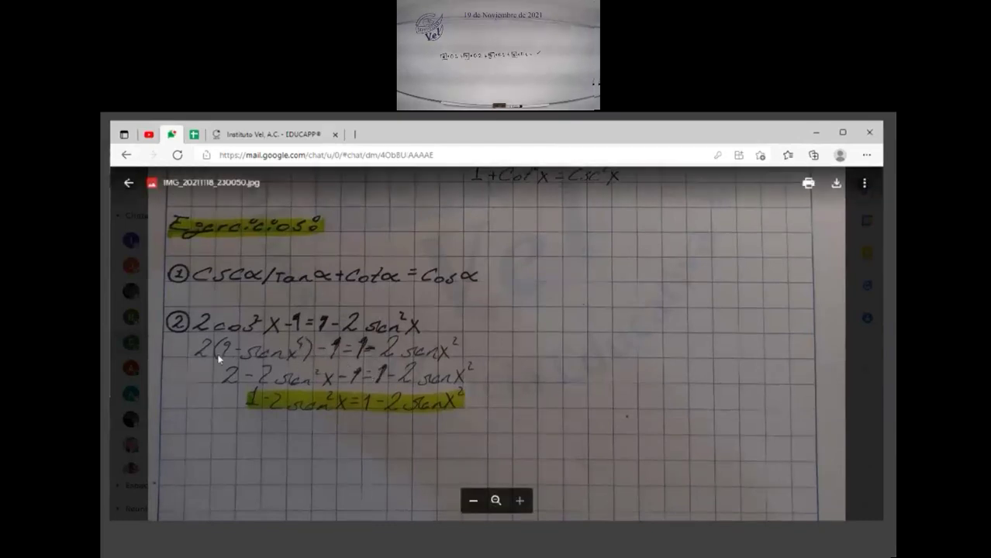
pyautogui.scroll(-2, 466, 360)
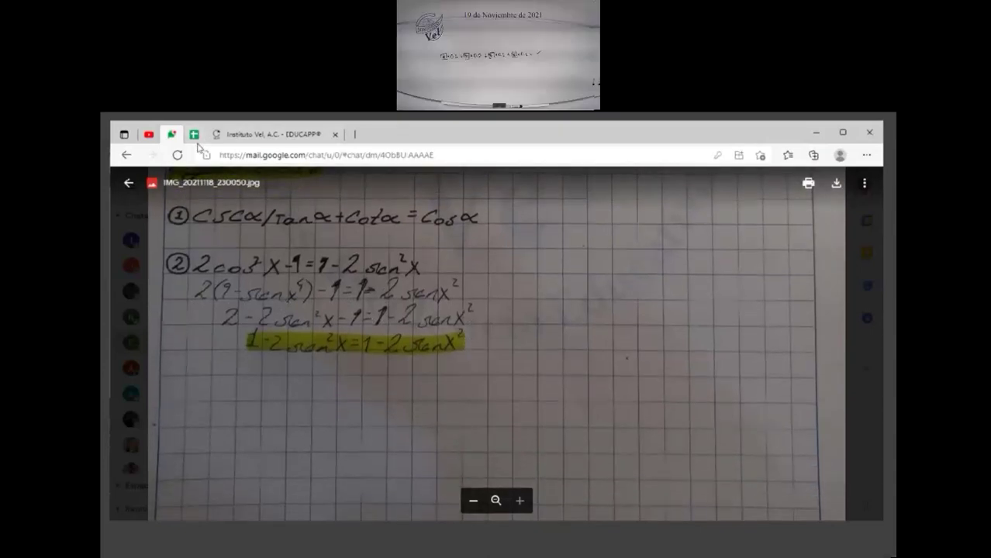
# Step: Switch to the EDUCAPP submissions list and save a grade of 7 for student 14, leaving the comment empty
pyautogui.click(260, 134)
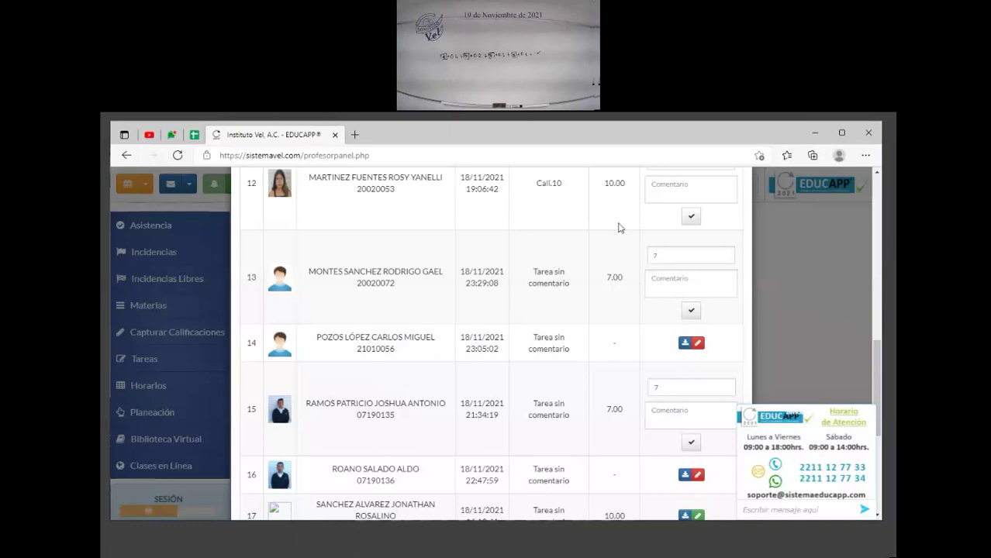
pyautogui.click(698, 344)
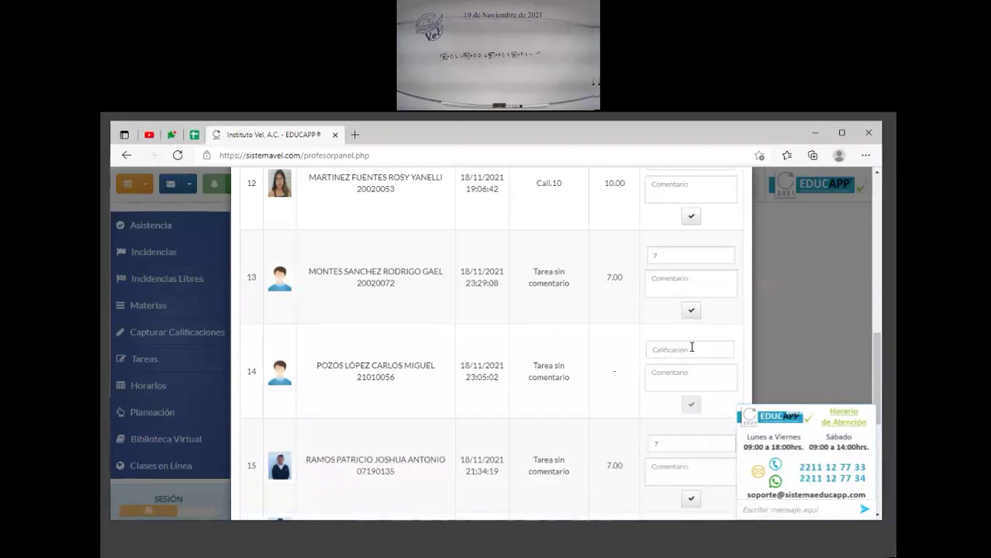
pyautogui.write('7')
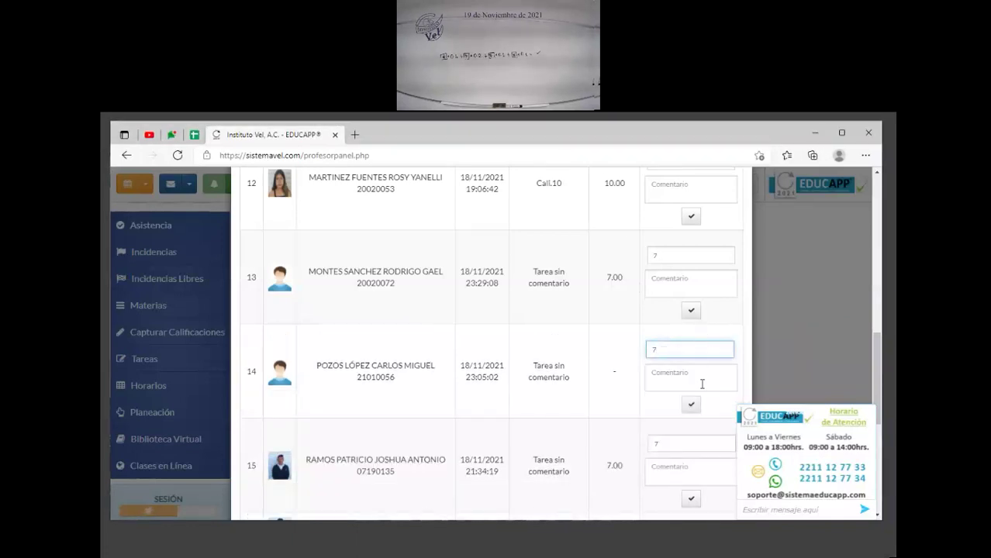
pyautogui.click(690, 404)
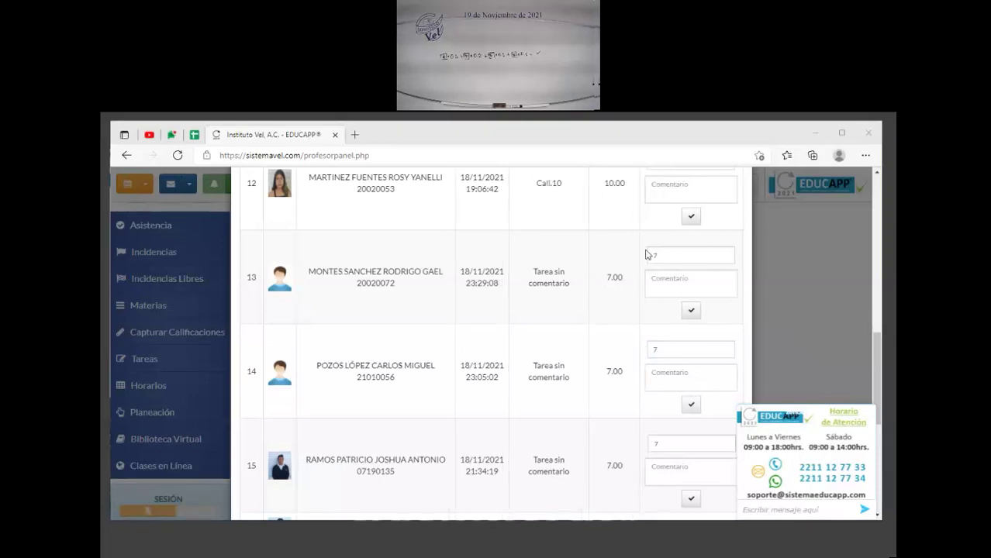
# Step: Switch to the Google Sheets gradebook and enter 7 as student 14's T4 grade in F16
pyautogui.moveTo(506, 283); pyautogui.dragTo(314, 271)
pyautogui.hotkey('ctrl', 'shift', 'Tab')
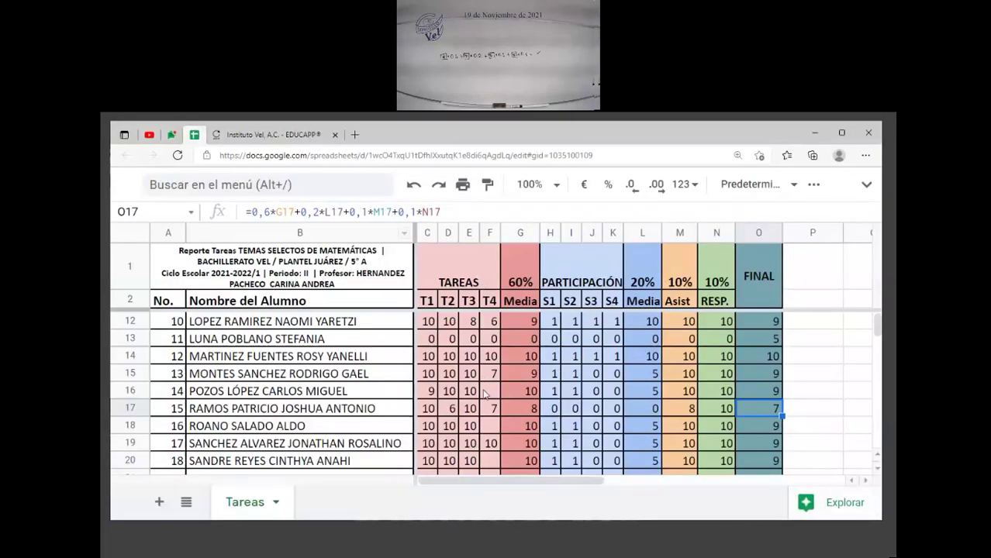
pyautogui.click(487, 391)
pyautogui.write('7')
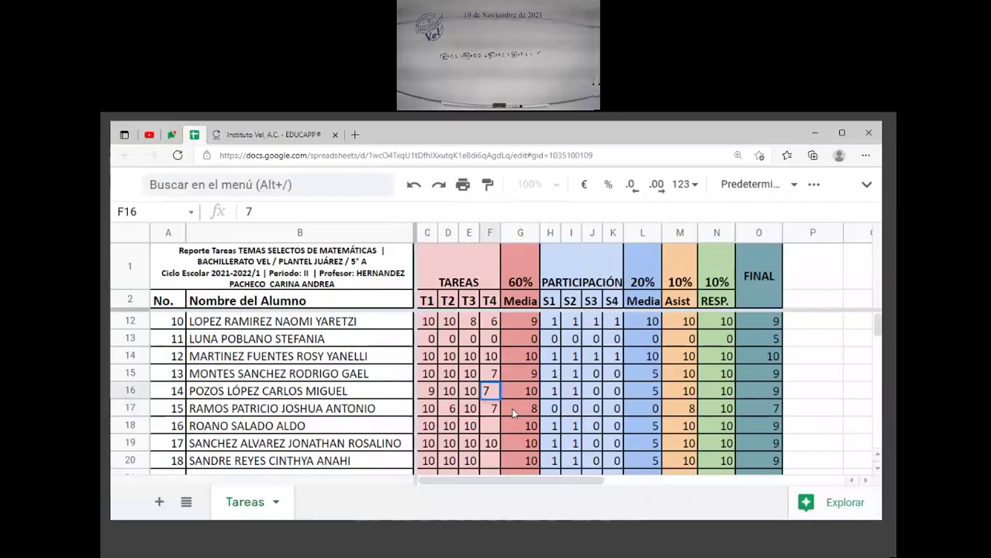
pyautogui.press('Return')
pyautogui.press('Down')
pyautogui.press('Down')
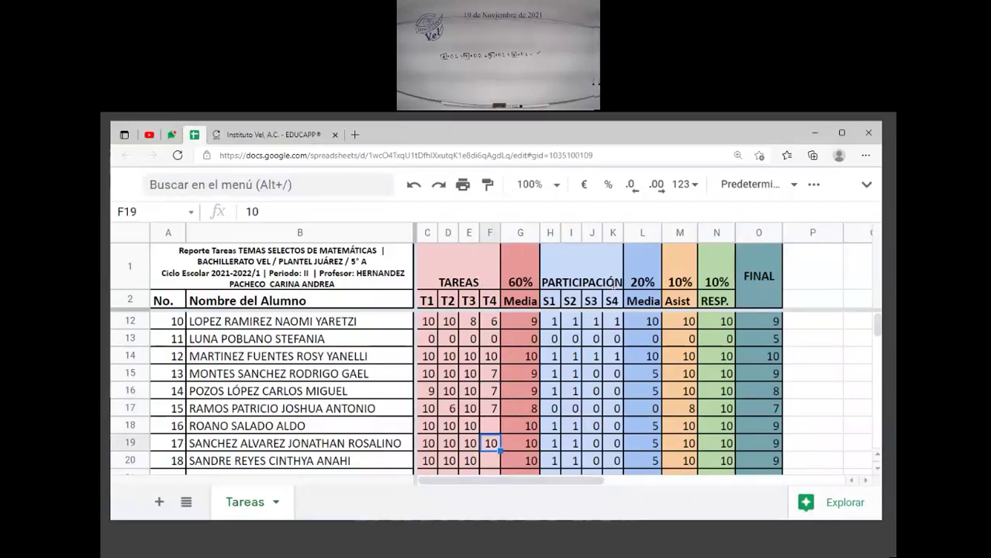
# Step: Review student 14's full row of grades in C16:O16 and select student 16's T4 cell, F18
pyautogui.moveTo(428, 391); pyautogui.dragTo(468, 391)
pyautogui.keyDown('shift'); pyautogui.click(767, 392); pyautogui.keyUp('shift')
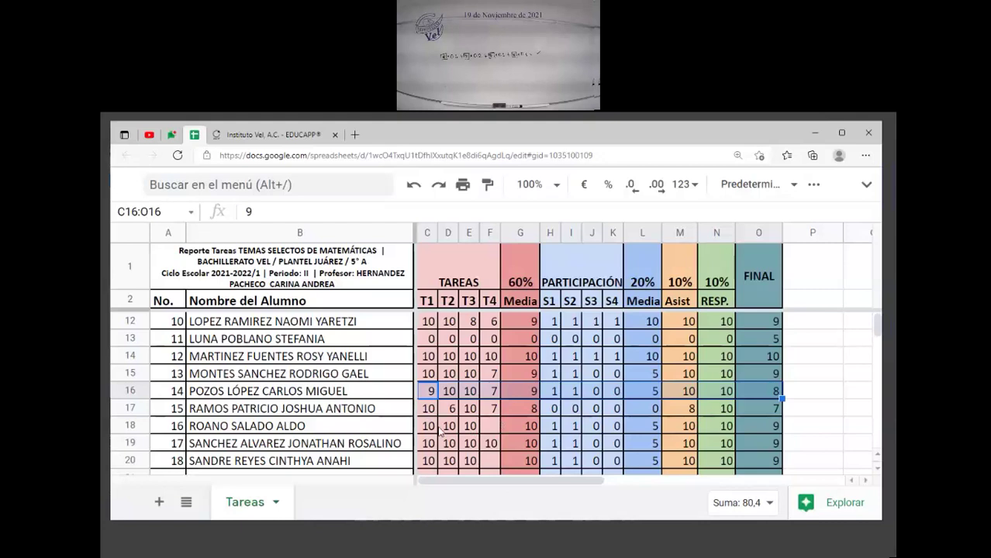
pyautogui.click(484, 429)
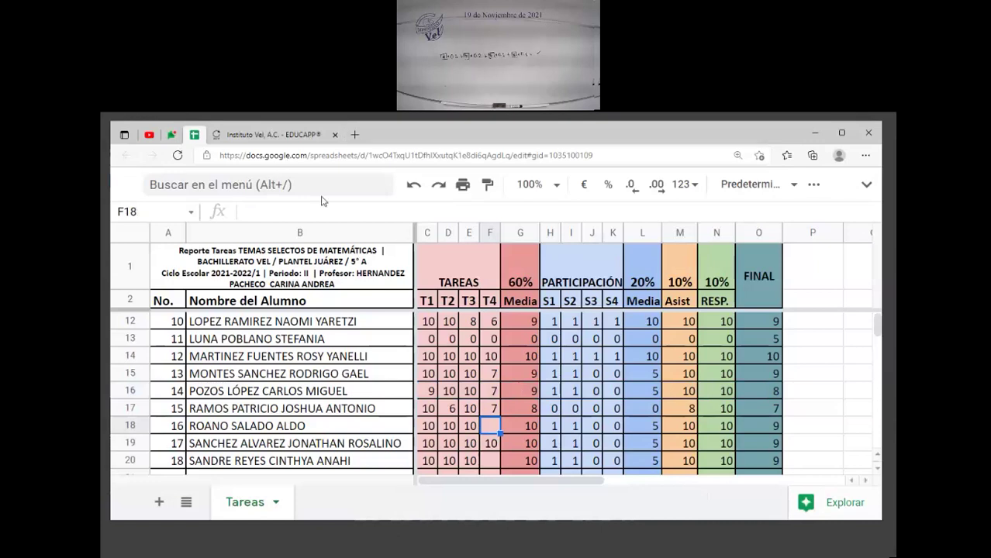
# Step: Return to EDUCAPP, open student 16's submitted Word document, and examine the handwritten exercises on page 2
pyautogui.hotkey('ctrl', 'Tab')
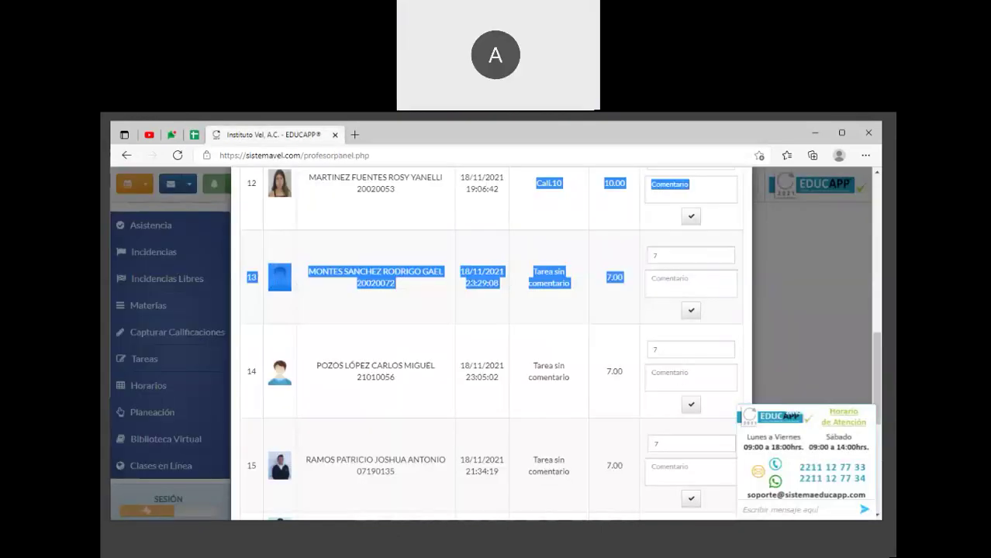
pyautogui.click(890, 342)
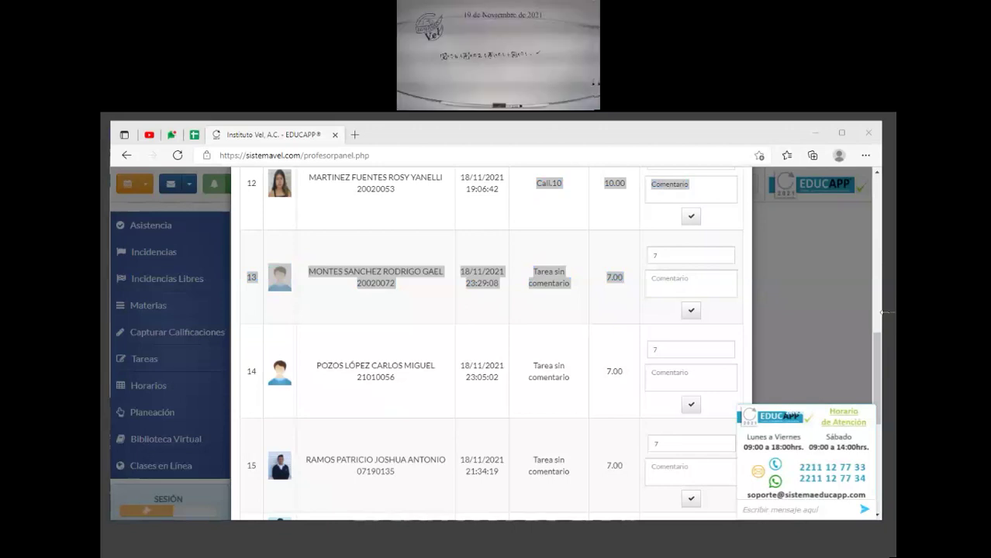
pyautogui.moveTo(882, 312); pyautogui.dragTo(870, 312)
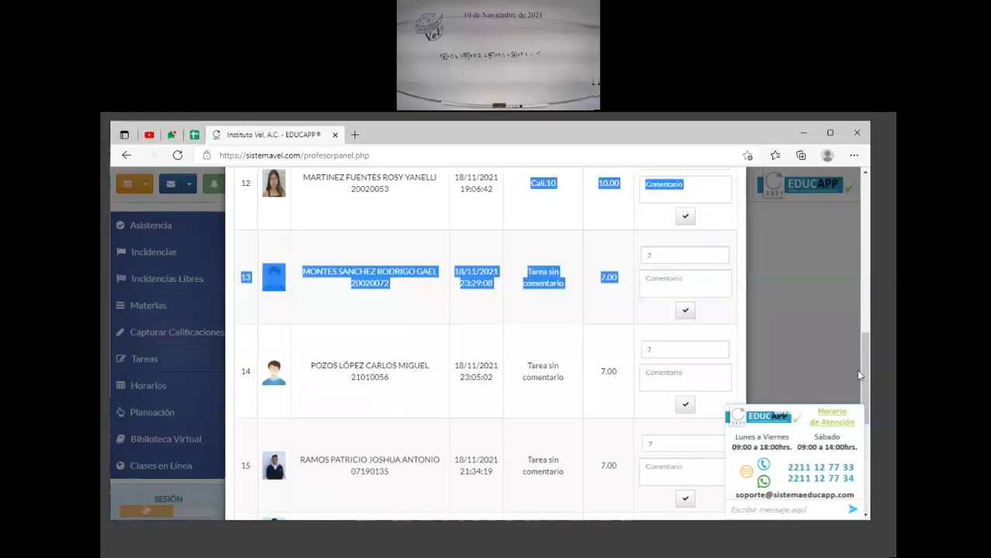
pyautogui.scroll(-2, 866, 369)
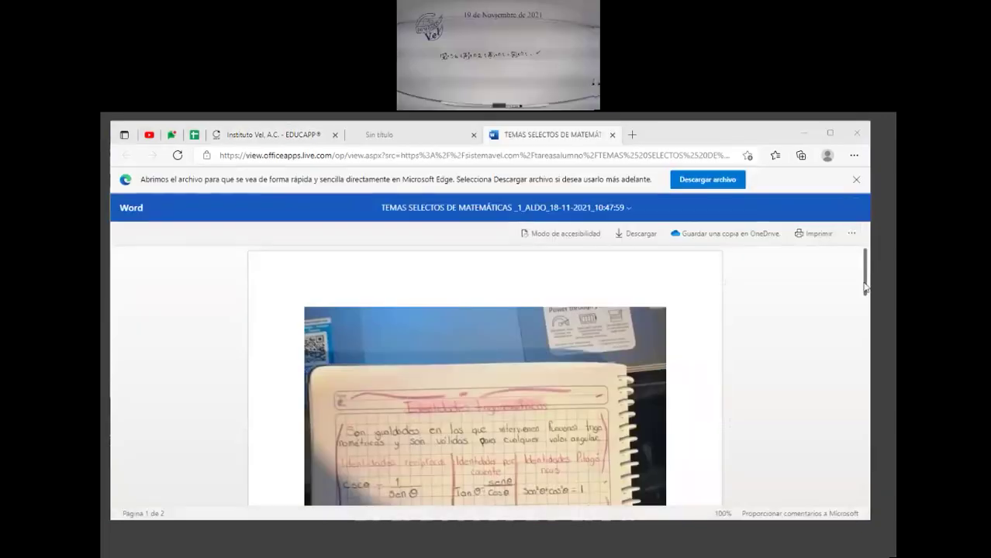
pyautogui.moveTo(865, 287); pyautogui.dragTo(875, 455)
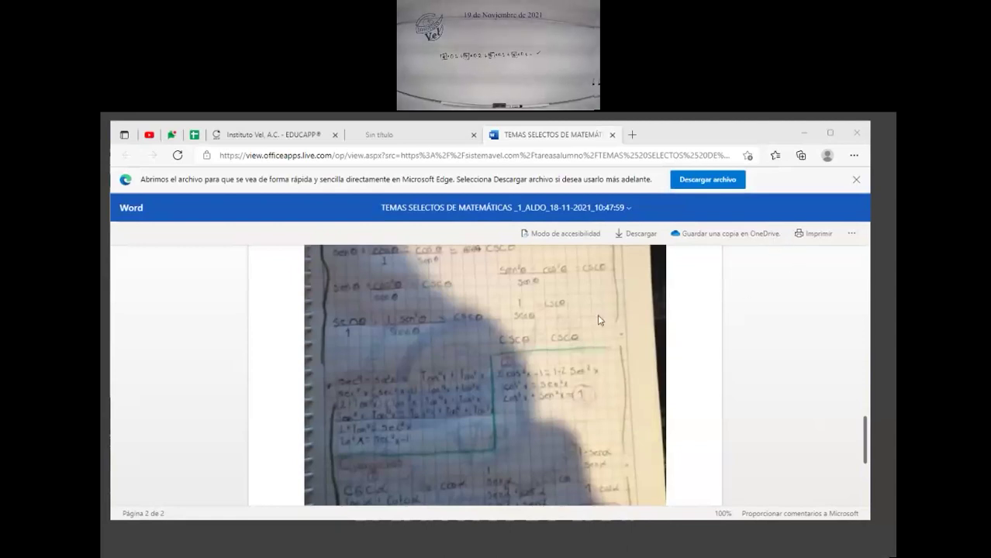
pyautogui.moveTo(866, 439)
pyautogui.mouseDown()
pyautogui.moveTo(866, 481)
pyautogui.moveTo(874, 455)
pyautogui.mouseUp()
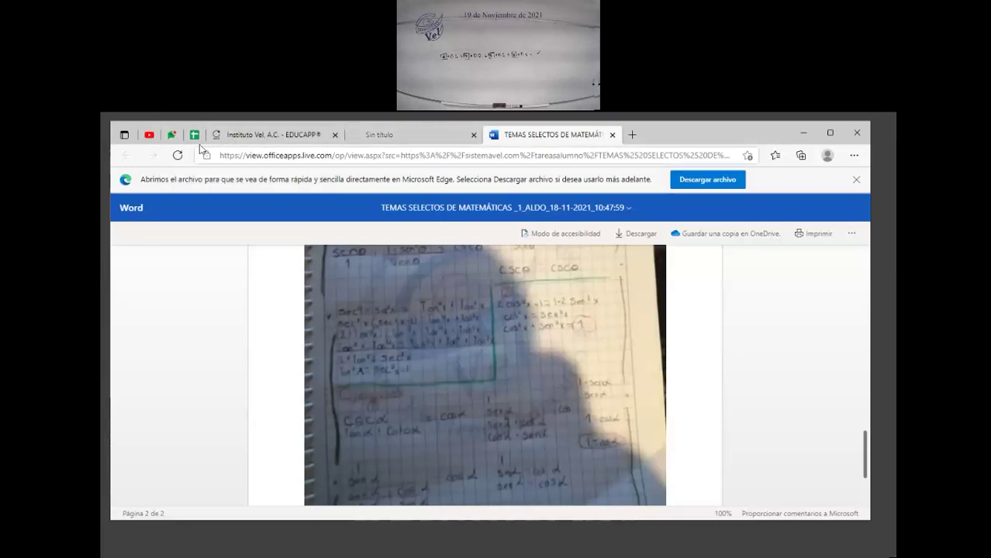
# Step: Switch to Google Chat, close the open homework photo, and find another student's conversation by searching for the first name
pyautogui.click(172, 134)
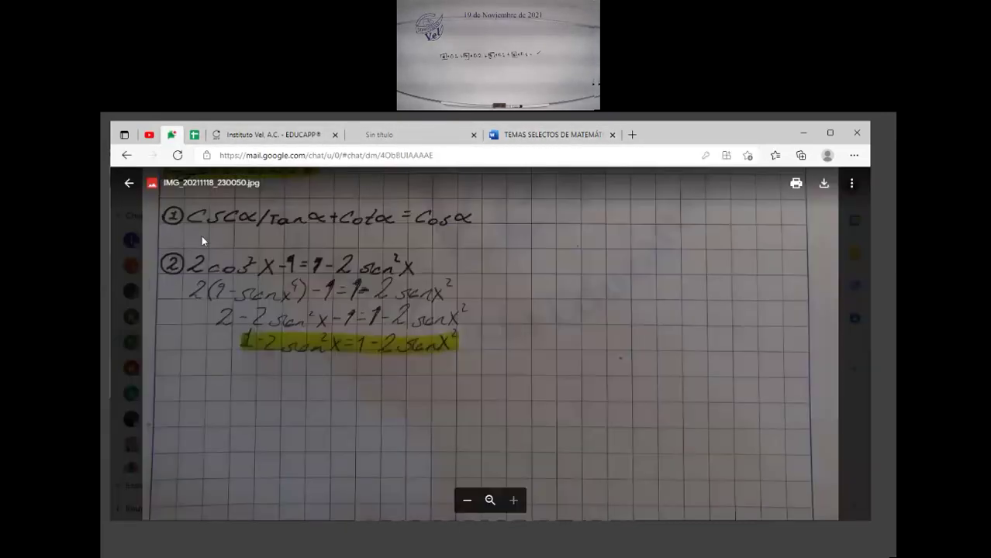
pyautogui.click(121, 262)
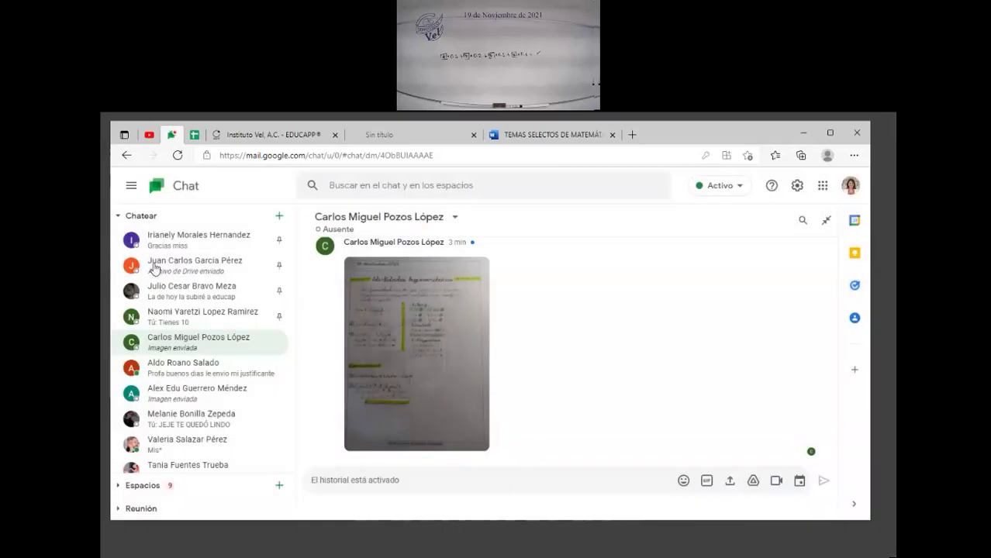
pyautogui.click(279, 215)
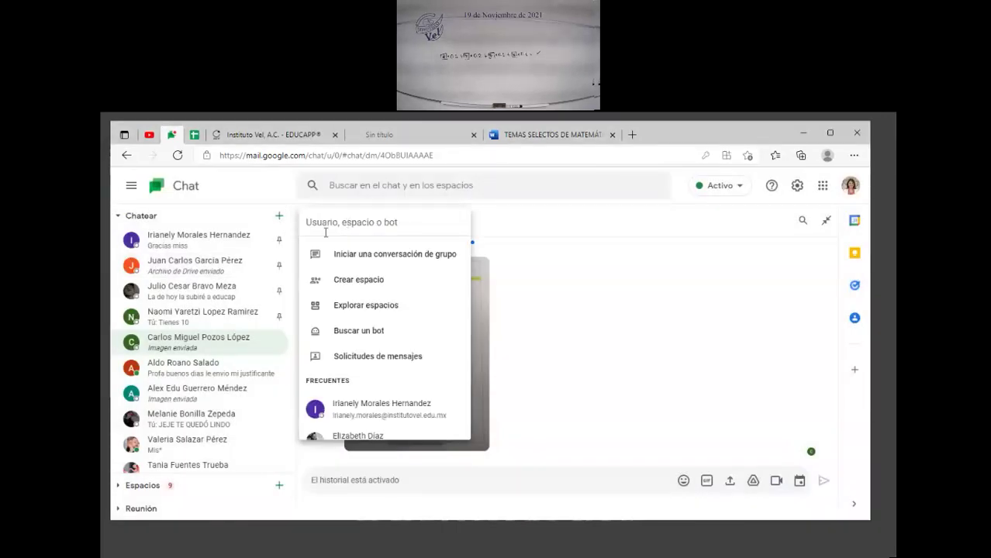
pyautogui.write('celi')
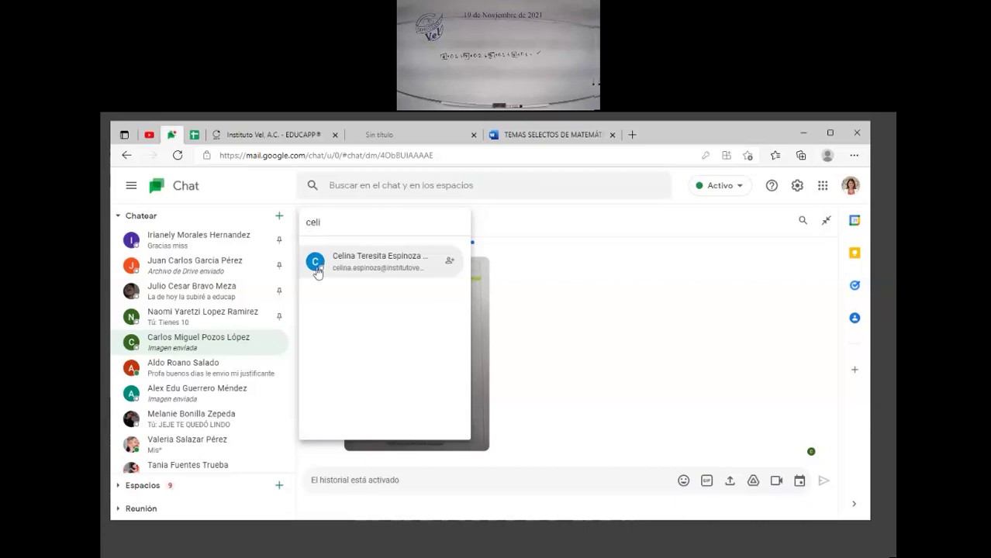
pyautogui.click(317, 267)
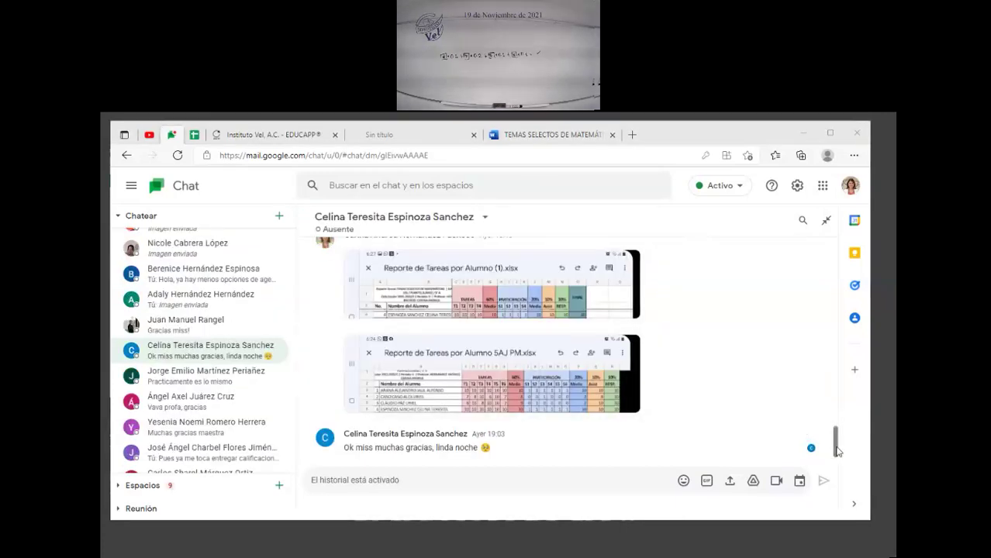
# Step: Look through the conversation history for the trigonometric exercise photo the student sent yesterday
pyautogui.scroll(2, 837, 422)
pyautogui.moveTo(838, 421); pyautogui.dragTo(843, 351)
pyautogui.scroll(3, 531, 369)
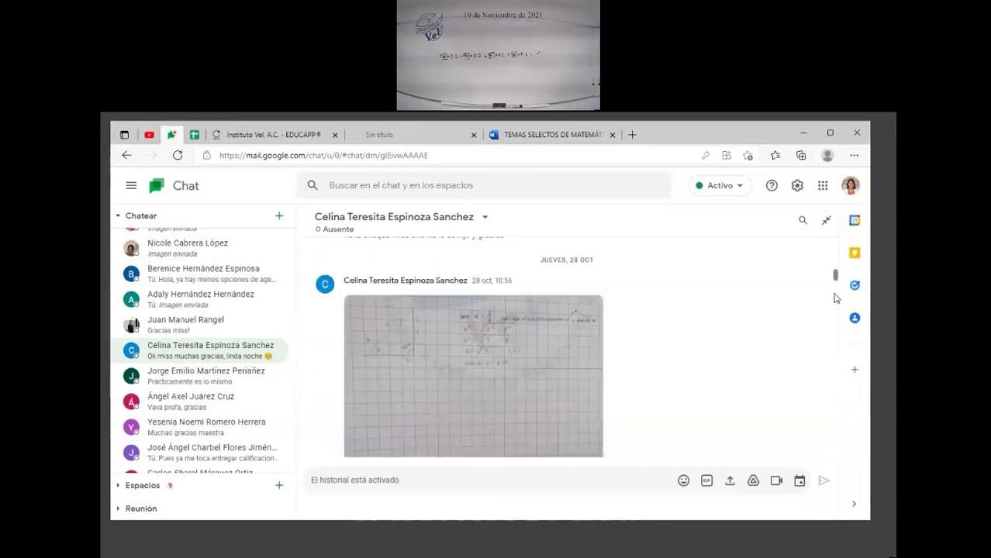
pyautogui.scroll(-5, 835, 298)
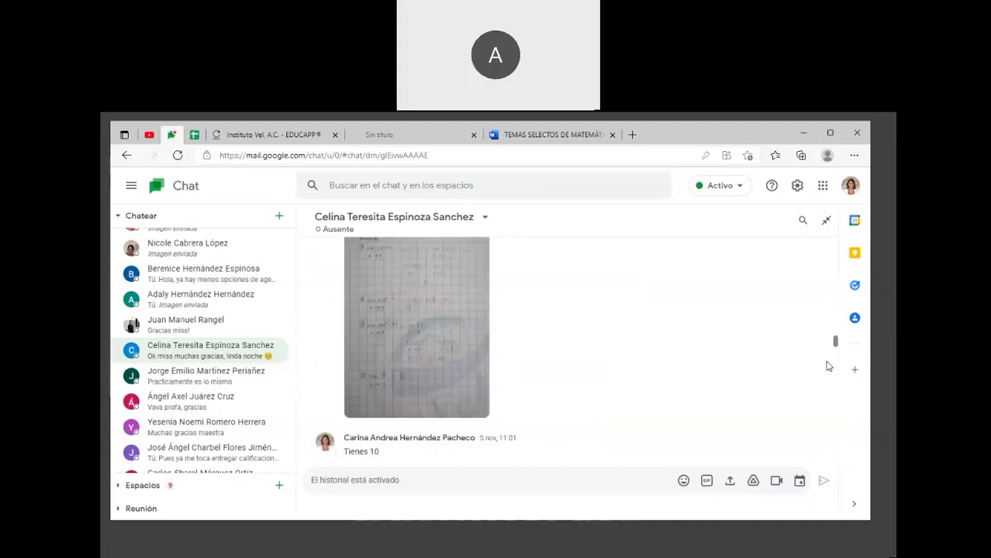
pyautogui.scroll(-5, 828, 368)
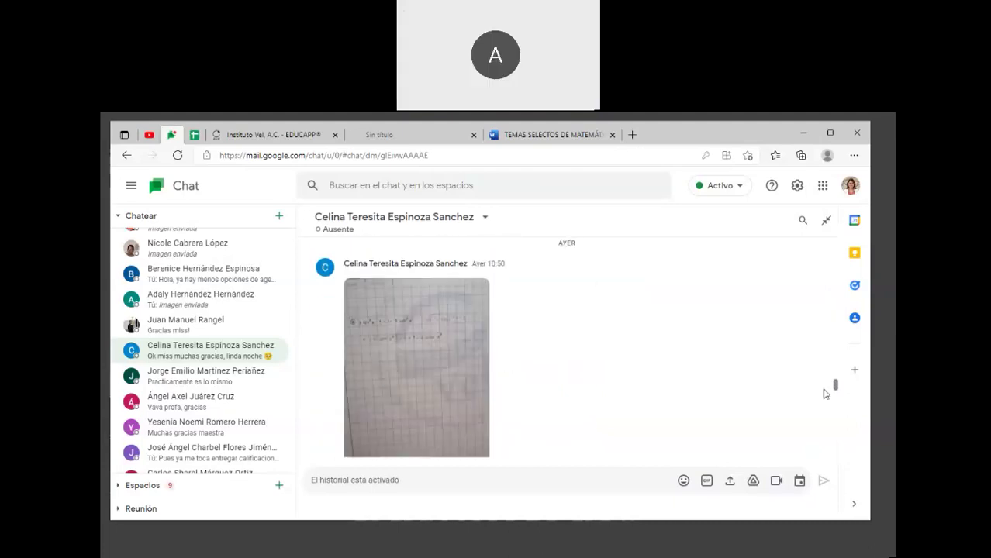
pyautogui.scroll(-1, 825, 393)
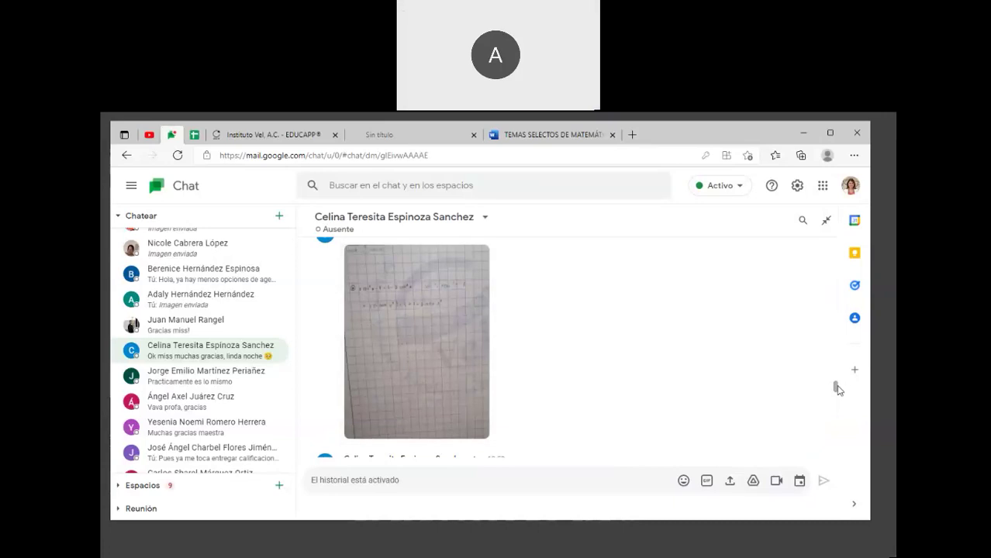
# Step: Open the photo of exercise 2 in the student's conversation and enlarge it for reading
pyautogui.scroll(-8, 837, 390)
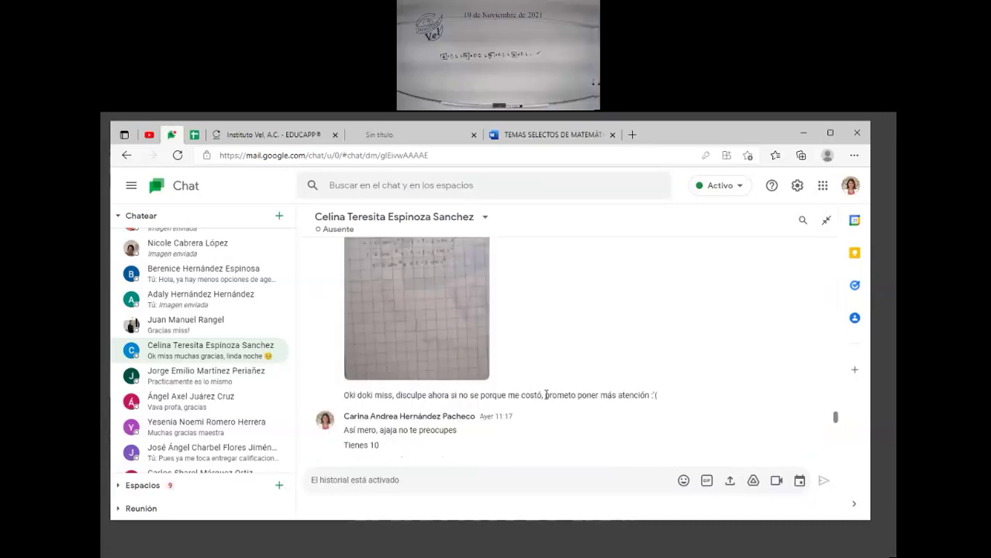
pyautogui.scroll(1, 545, 395)
pyautogui.click(550, 369)
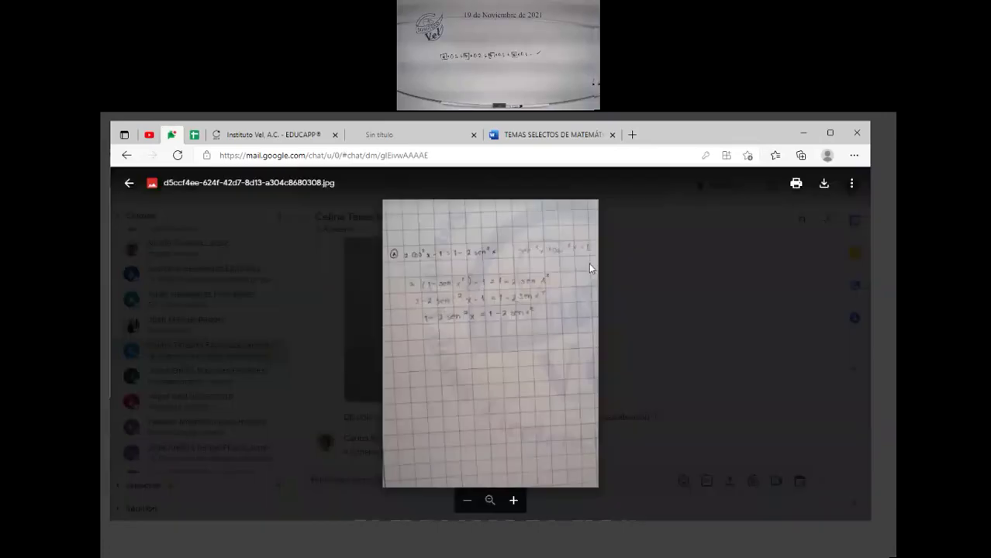
pyautogui.click(513, 500)
pyautogui.click(513, 500)
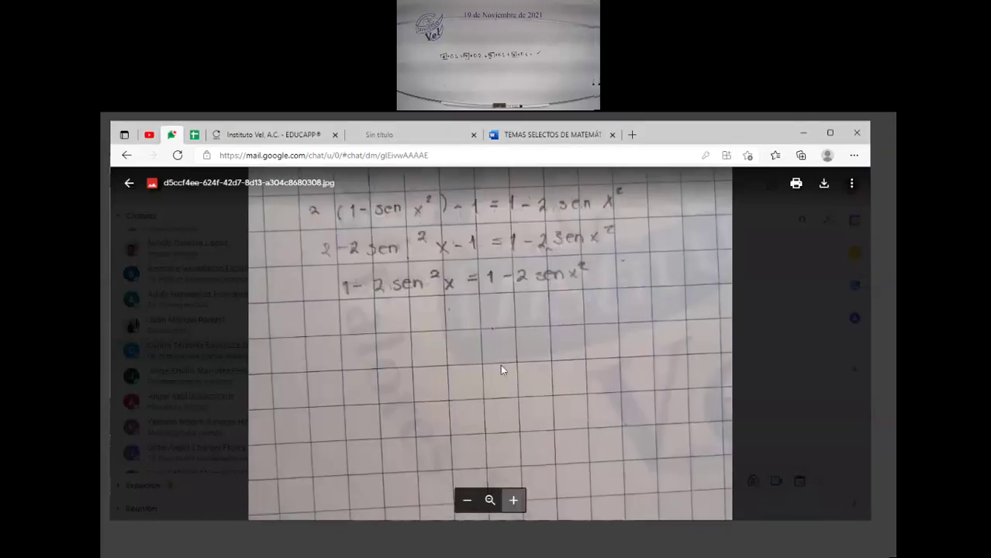
# Step: Examine the proof of exercise 2 line by line, and return to student 16's Word document to compare the work
pyautogui.scroll(4, 342, 335)
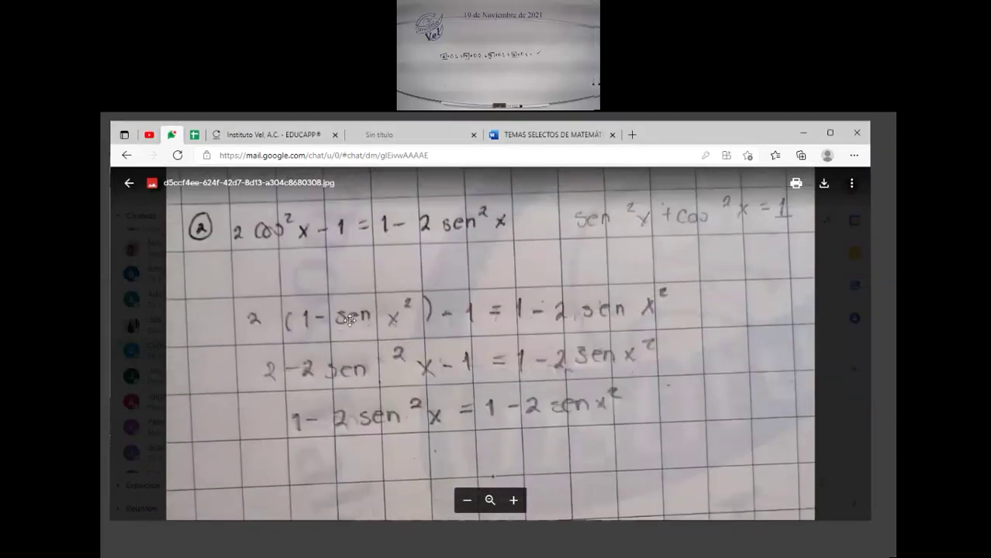
pyautogui.scroll(-1, 332, 283)
pyautogui.scroll(3, 328, 277)
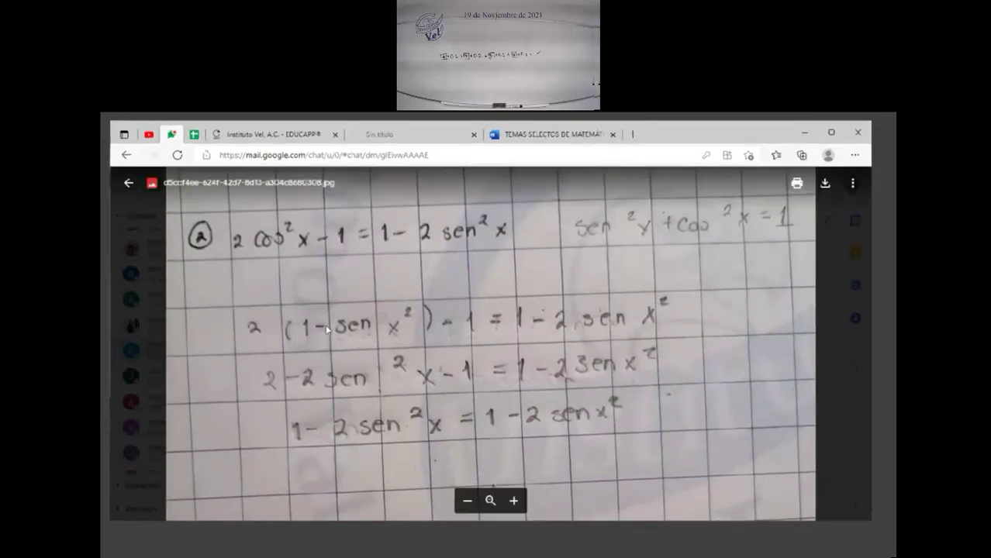
pyautogui.scroll(-2, 497, 368)
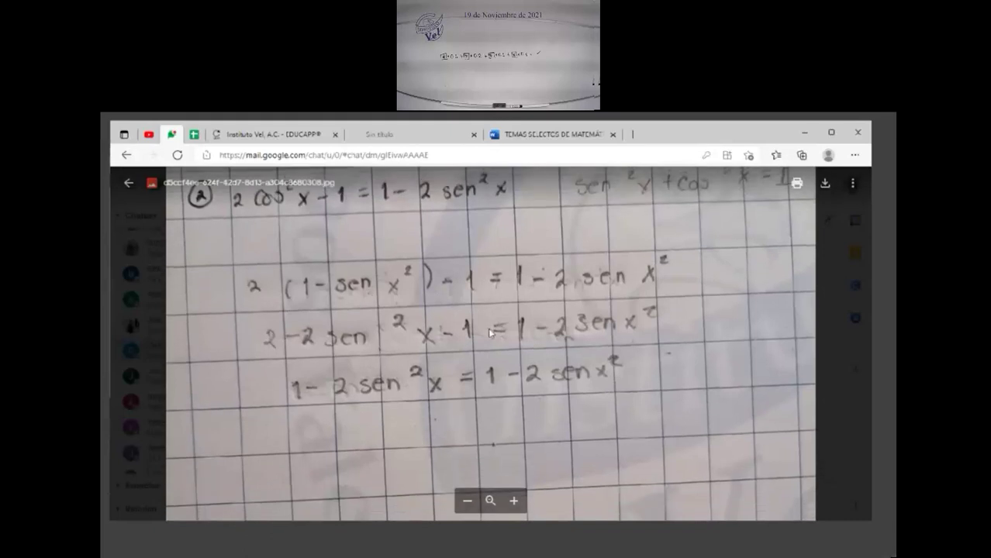
pyautogui.scroll(-3, 458, 349)
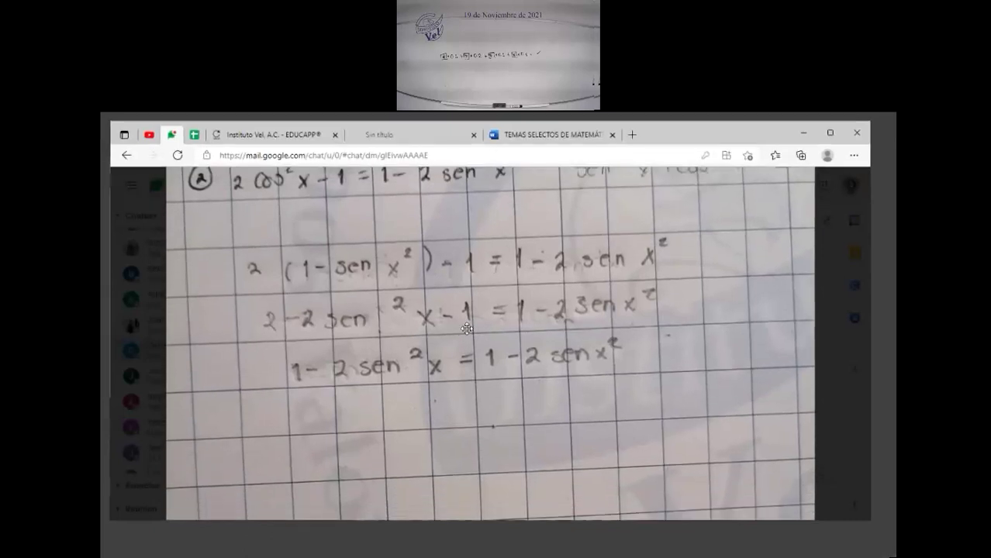
pyautogui.scroll(-2, 409, 366)
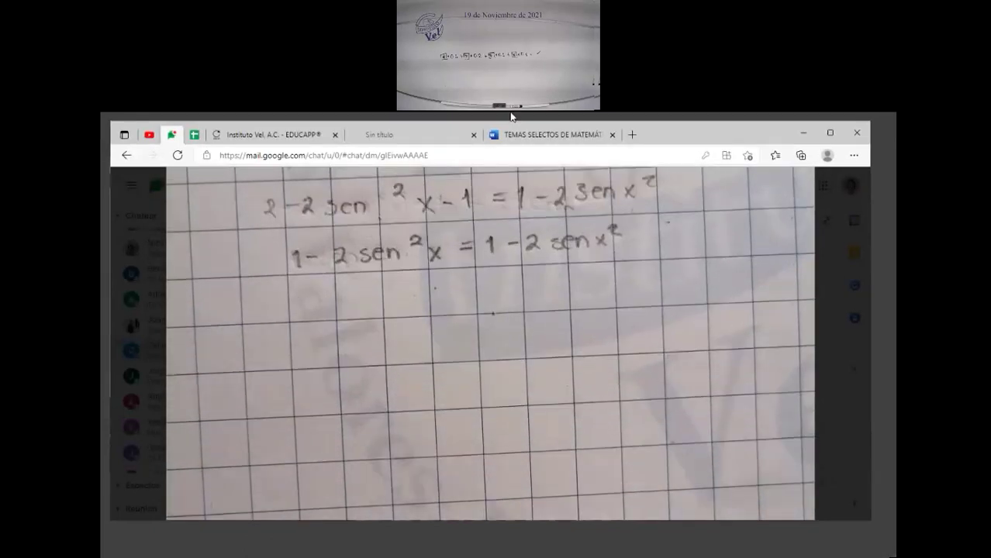
pyautogui.scroll(5, 375, 255)
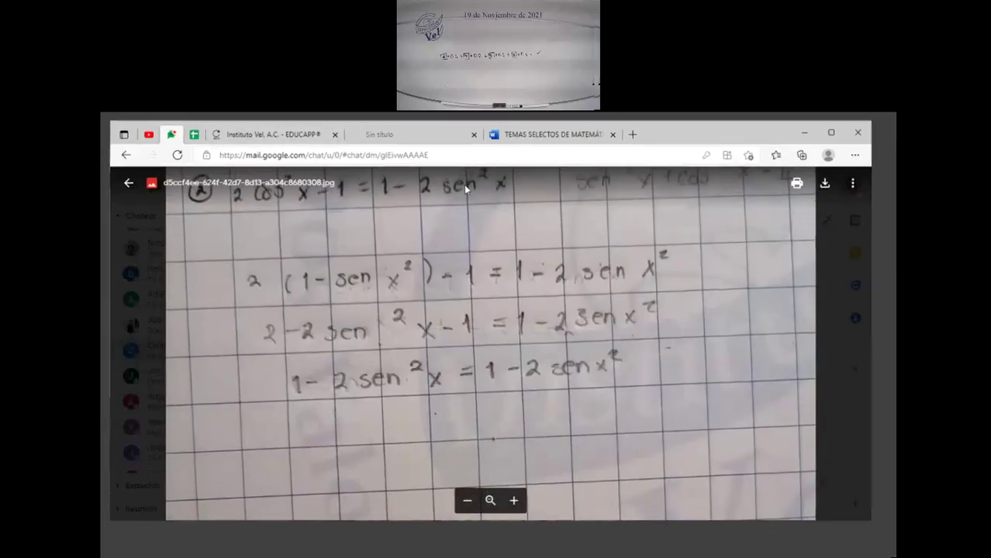
pyautogui.click(547, 134)
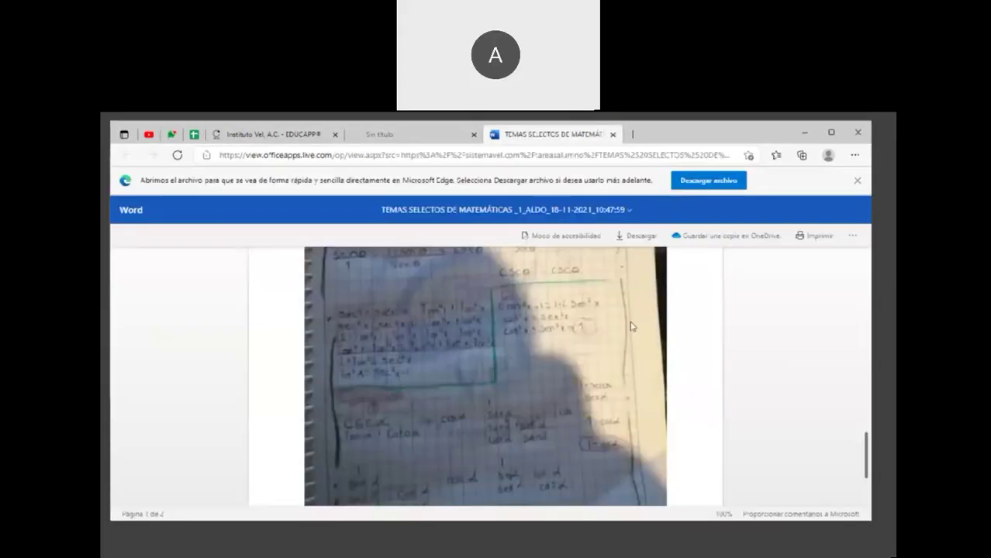
# Step: Return to EDUCAPP and save a grade of 6 for student 16's homework
pyautogui.click(247, 135)
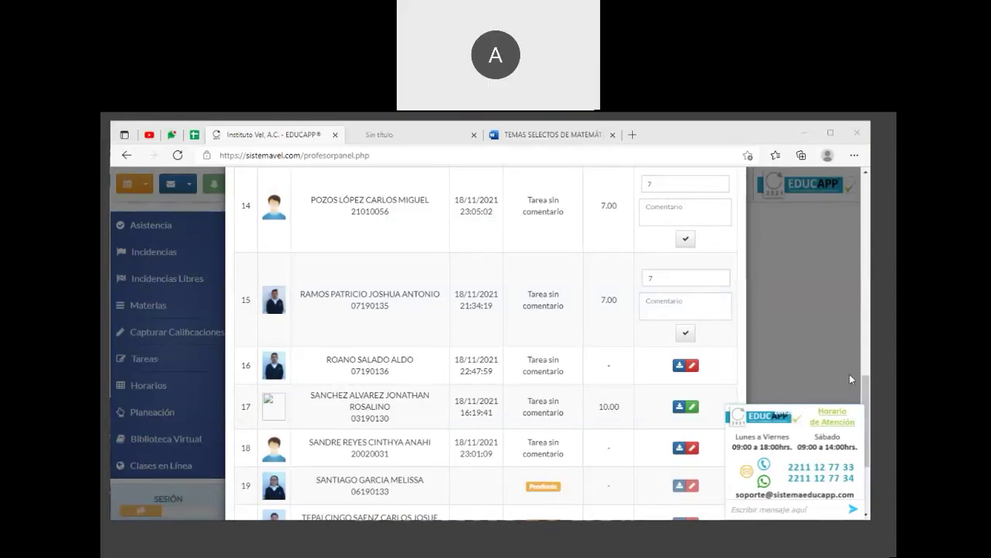
pyautogui.scroll(1, 866, 395)
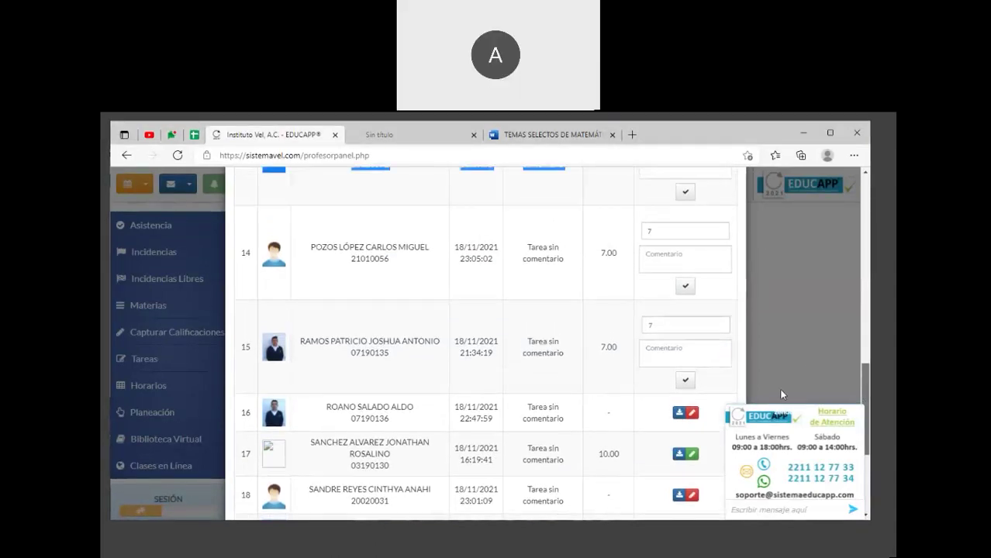
pyautogui.click(690, 420)
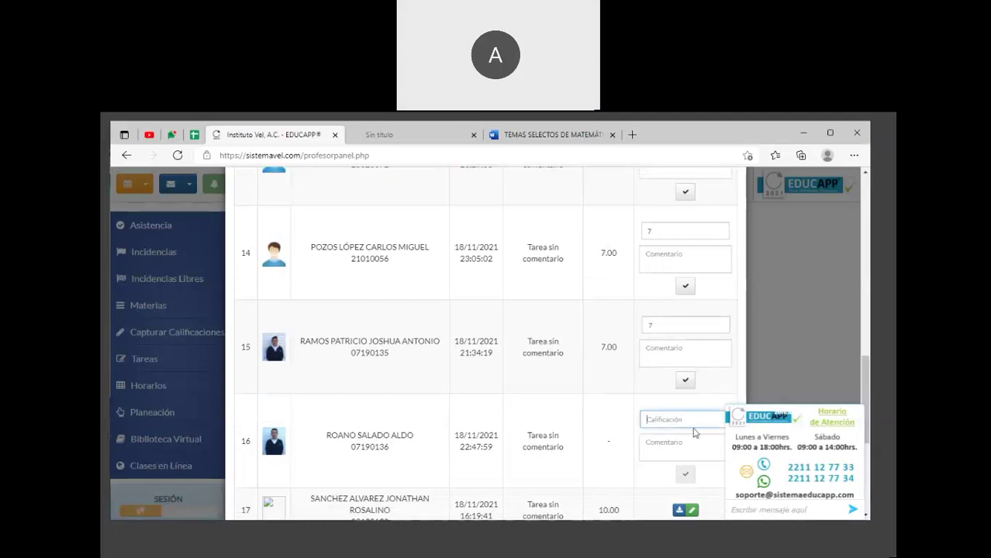
pyautogui.write('6')
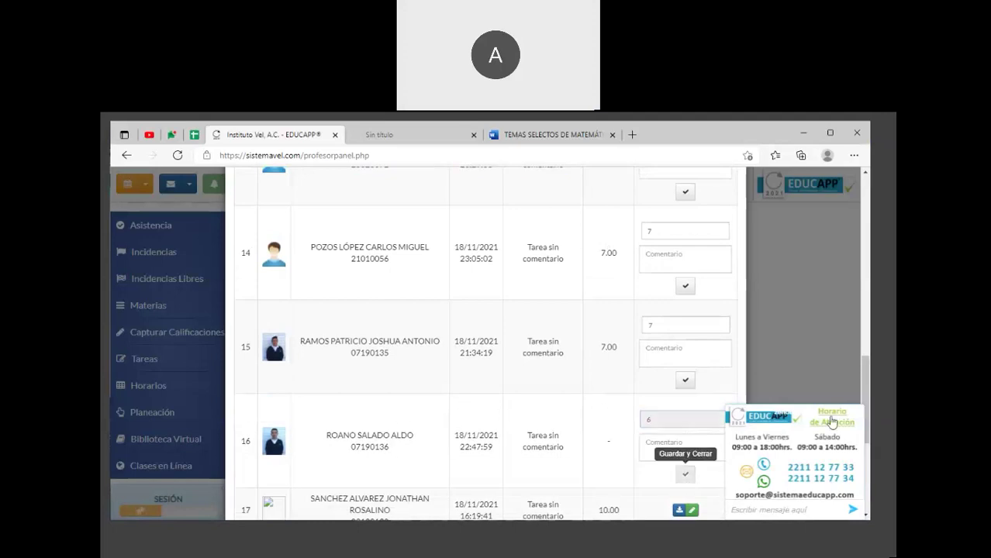
pyautogui.click(686, 474)
pyautogui.scroll(-3, 866, 384)
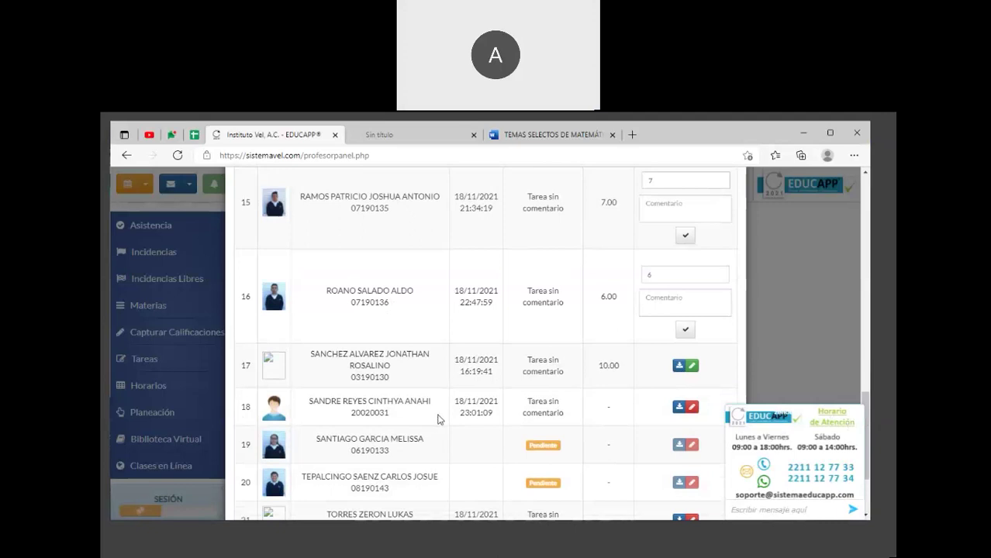
# Step: Switch to the Google Sheets gradebook and enter 6 as student 16's T4 grade in F18
pyautogui.click(195, 135)
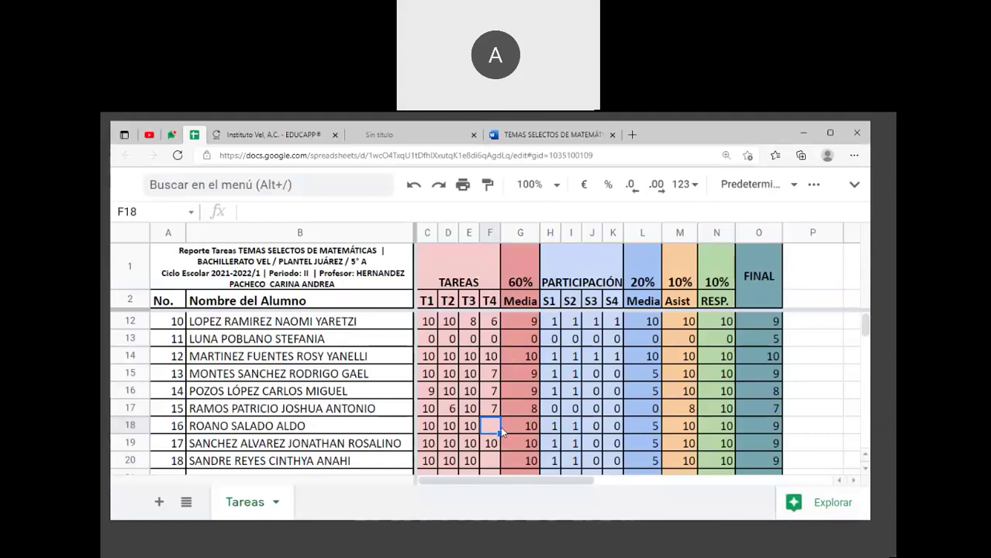
pyautogui.click(491, 457)
pyautogui.click(523, 426)
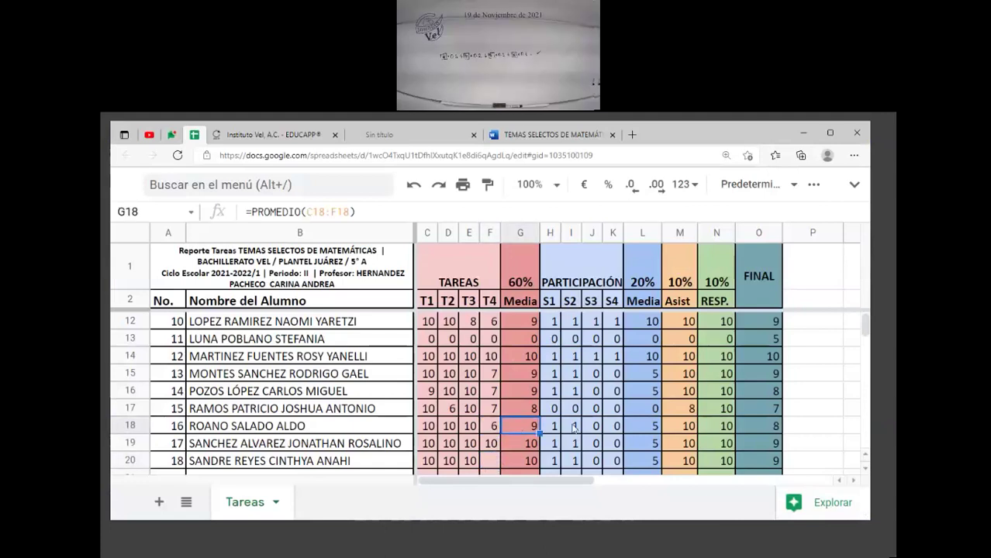
# Step: Review student 16's participation scores and average in H18:L18, attendance in M18 and final-grade formula in O18
pyautogui.click(643, 428)
pyautogui.click(774, 425)
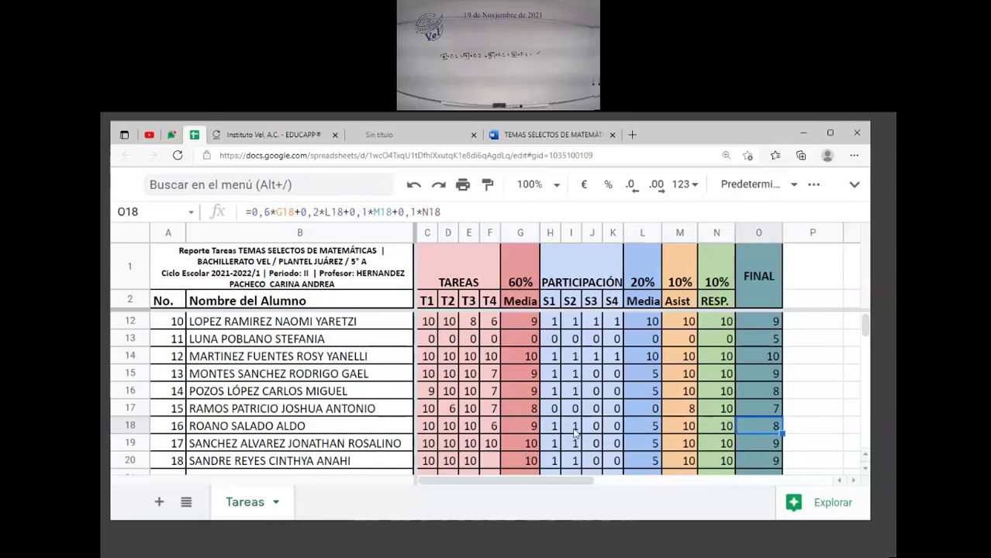
pyautogui.click(634, 428)
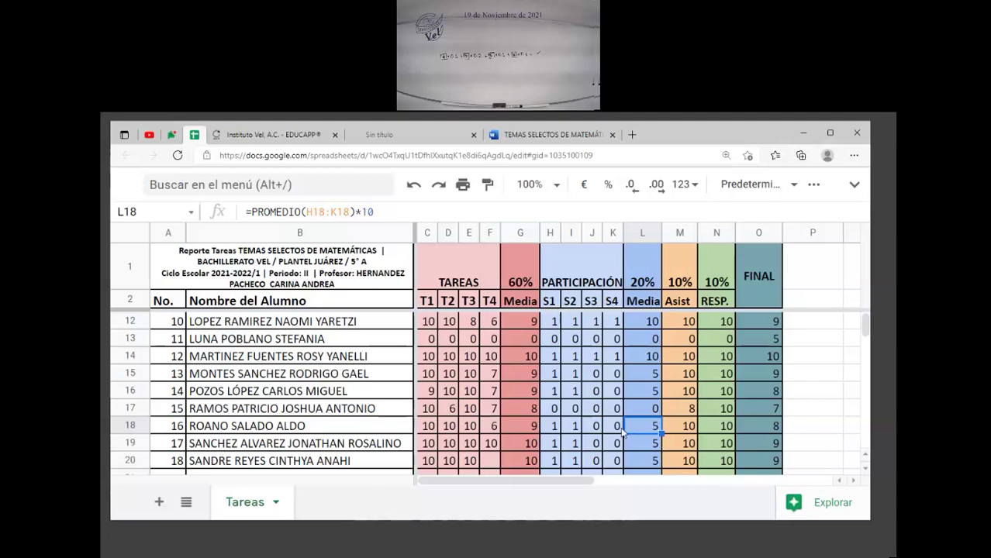
pyautogui.click(593, 427)
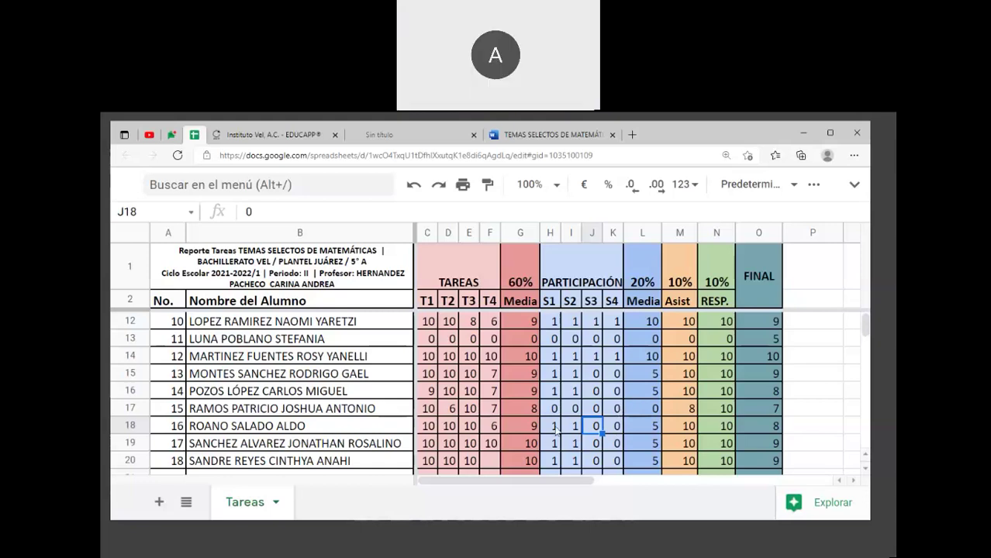
pyautogui.moveTo(555, 433); pyautogui.dragTo(612, 432)
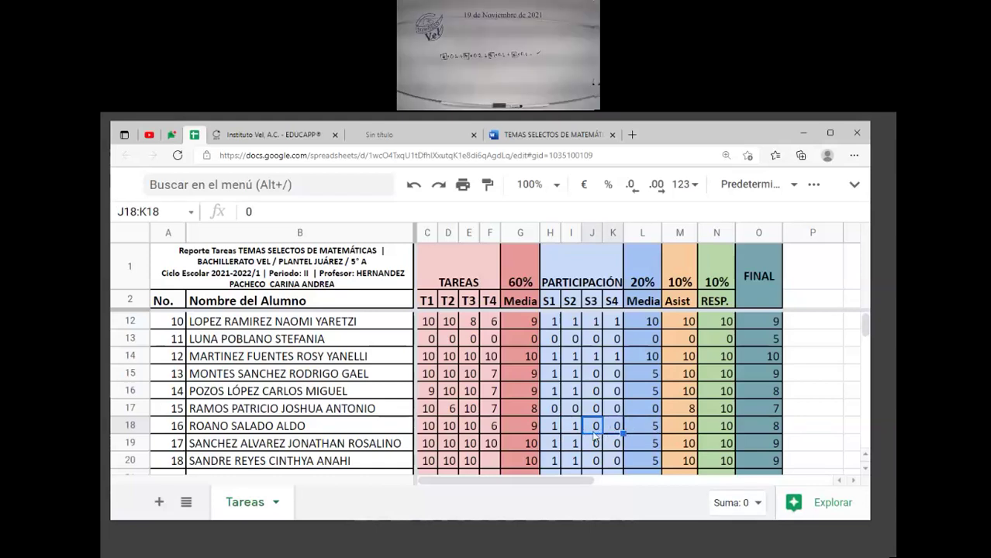
pyautogui.click(647, 428)
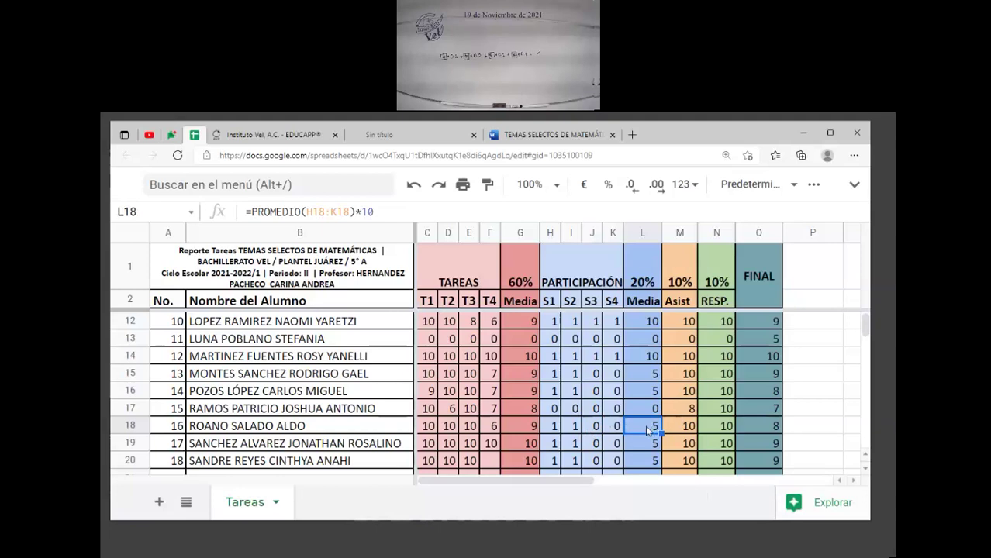
pyautogui.click(594, 431)
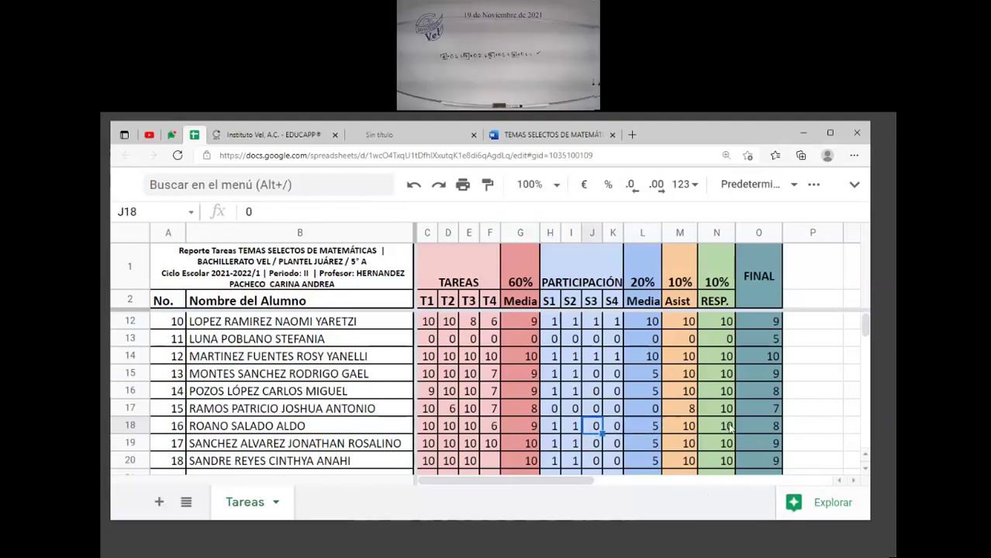
pyautogui.click(692, 431)
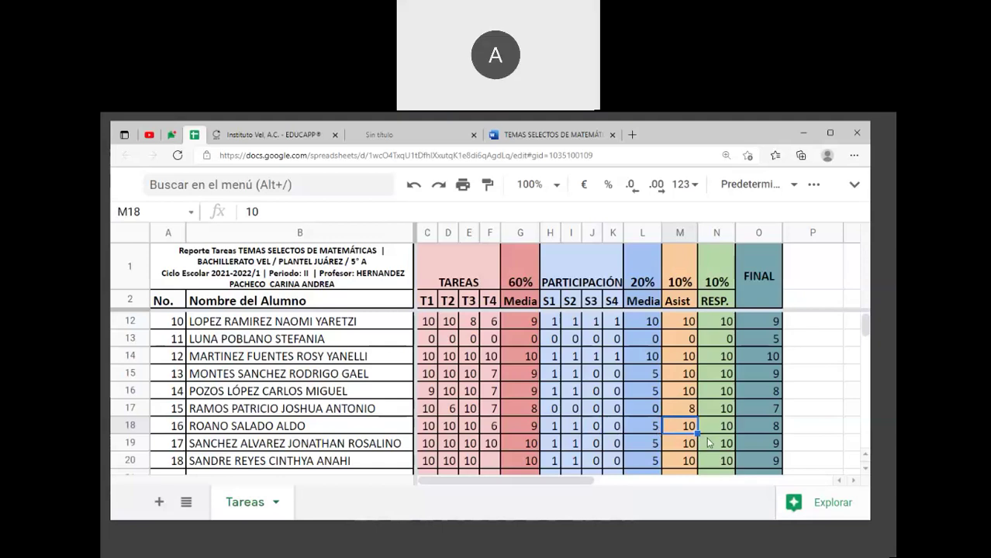
# Step: Clear student 16's S4 participation cell, K18, and re-enter 0
pyautogui.click(620, 429)
pyautogui.press('Delete')
pyautogui.write('0')
pyautogui.press('Return')
pyautogui.press('Return')
pyautogui.click(607, 432)
pyautogui.press('Left')
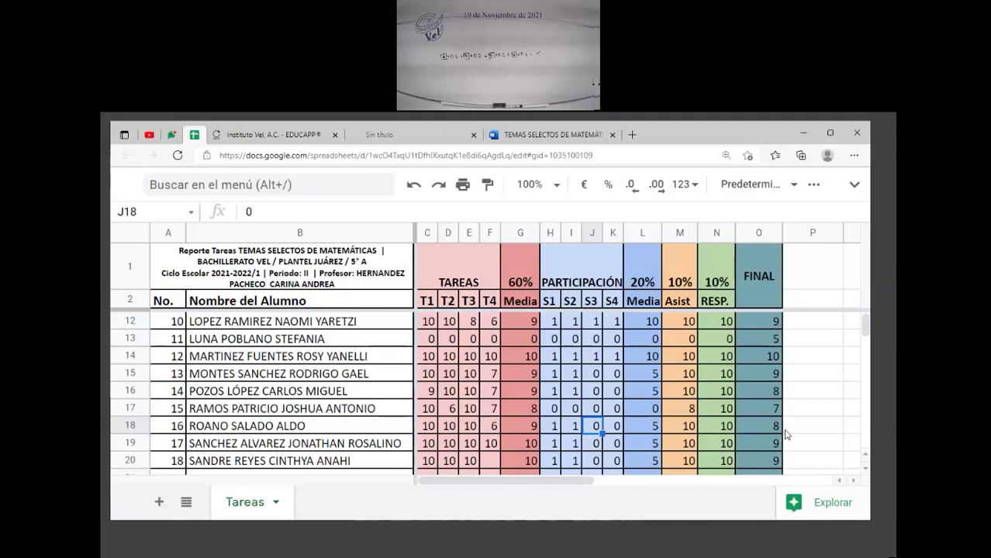
# Step: Check student 16's final-grade formula in O18 against the S3 and S4 scores in J18:K18 and the participation average in L18
pyautogui.hotkey('ctrl', 'Right')
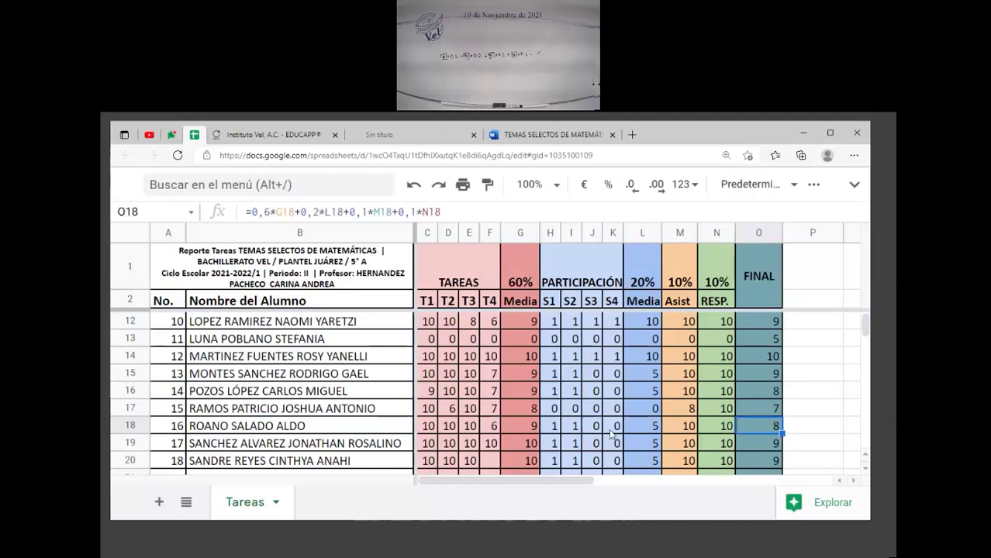
pyautogui.click(596, 432)
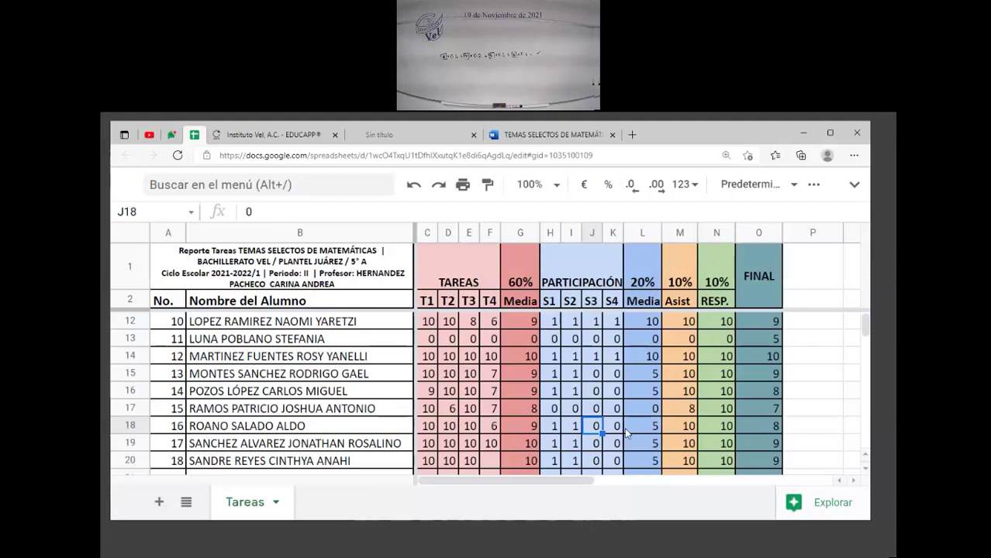
pyautogui.click(604, 429)
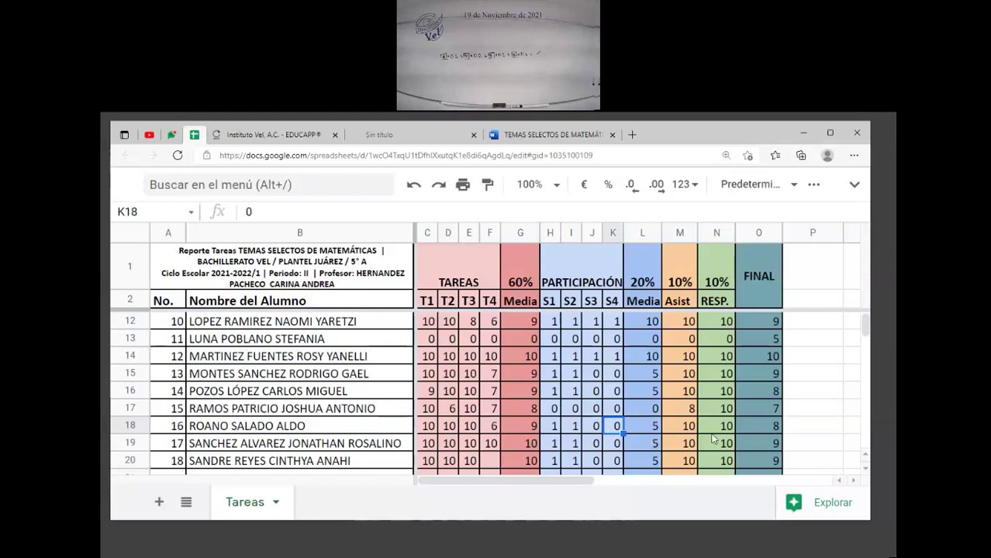
pyautogui.press('Right')
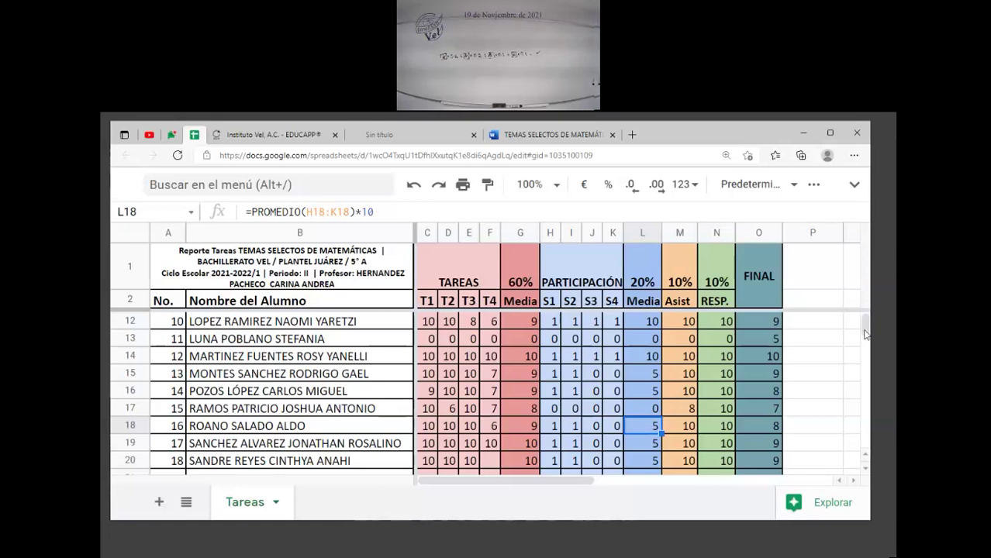
# Step: Look over the whole class list of grades and inspect student 3's final-grade formula in O5
pyautogui.scroll(-3, 864, 335)
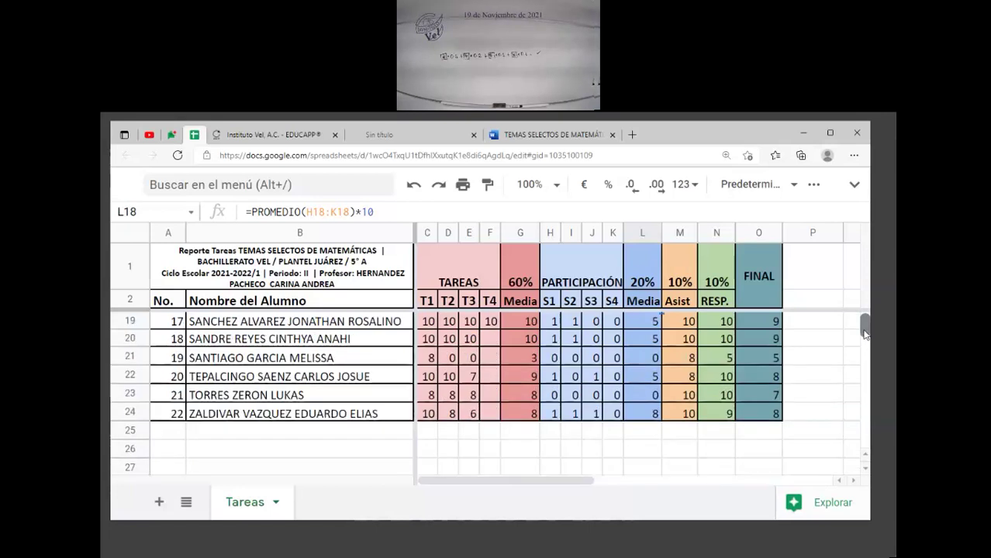
pyautogui.scroll(5, 755, 422)
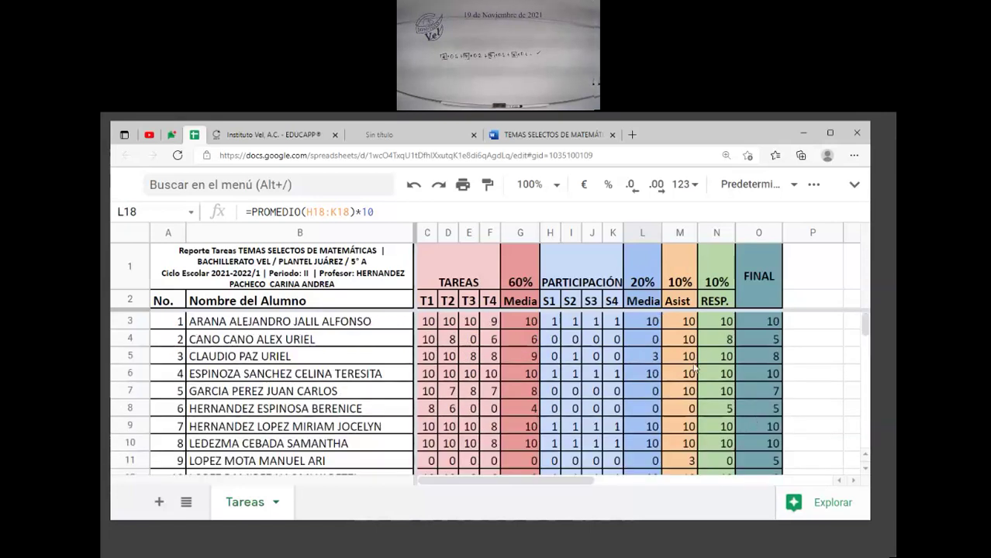
pyautogui.click(758, 356)
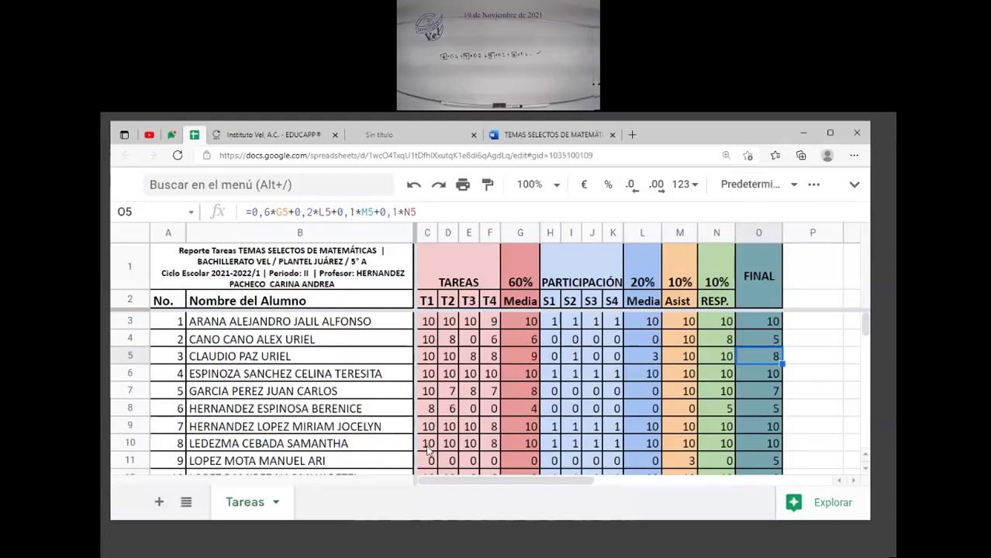
# Step: Go down the T1 column from student 8's cell, C10, to student 18's cell, C20, reviewing the recorded grades
pyautogui.click(426, 445)
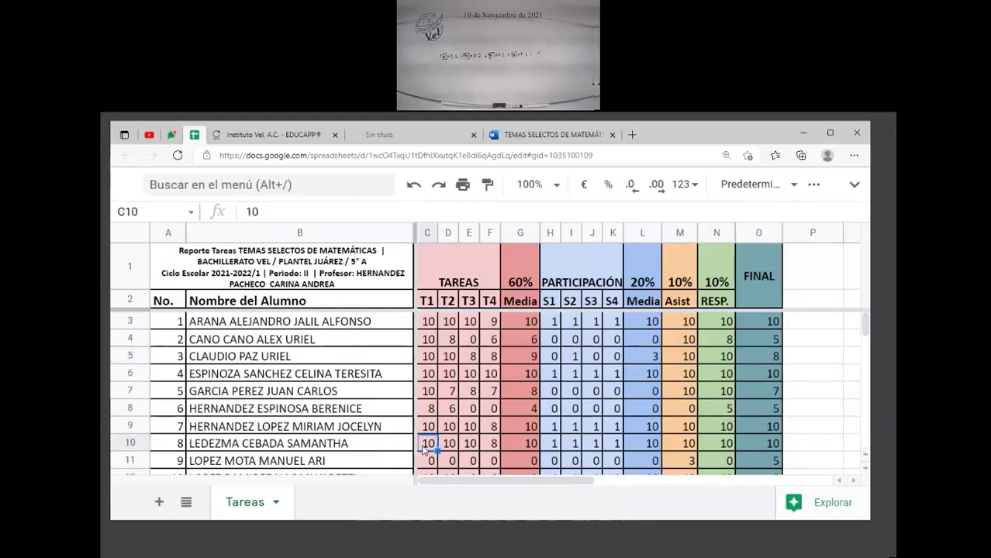
pyautogui.press('Down')
pyautogui.press('Down')
pyautogui.press('Down')
pyautogui.press('Down')
pyautogui.press('Down')
pyautogui.press('Down')
pyautogui.press('Down')
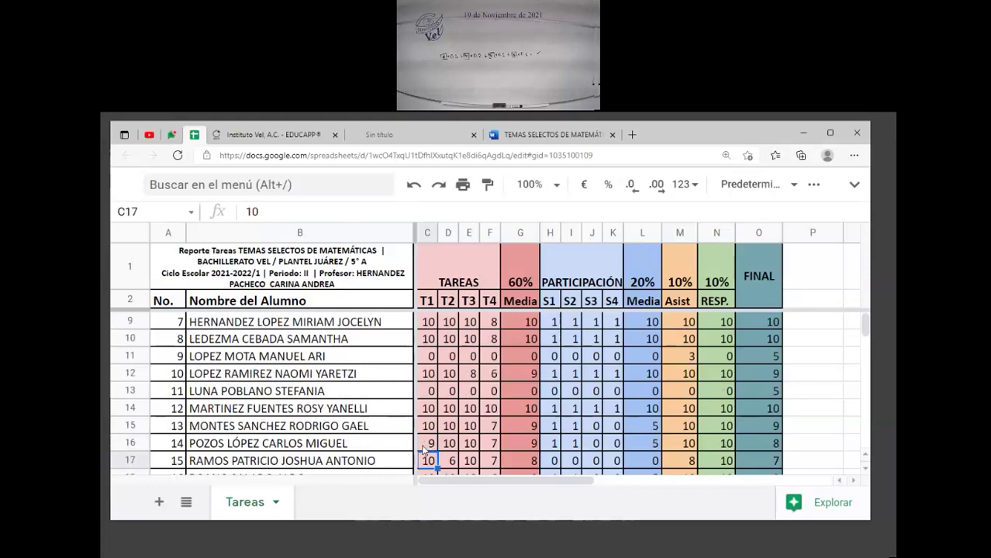
pyautogui.press('Down')
pyautogui.press('Down')
pyautogui.press('Down')
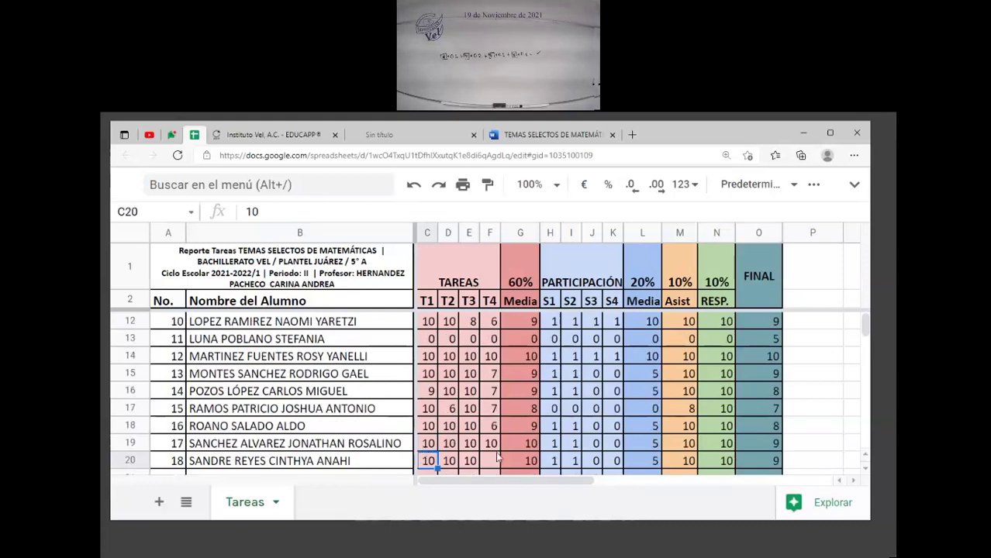
# Step: Review student 17's grades across C19:O19, including the participation average formula in L19 and the scores in H19:K19
pyautogui.press('Up')
pyautogui.hotkey('shift', 'Right')
pyautogui.hotkey('shift', 'Right')
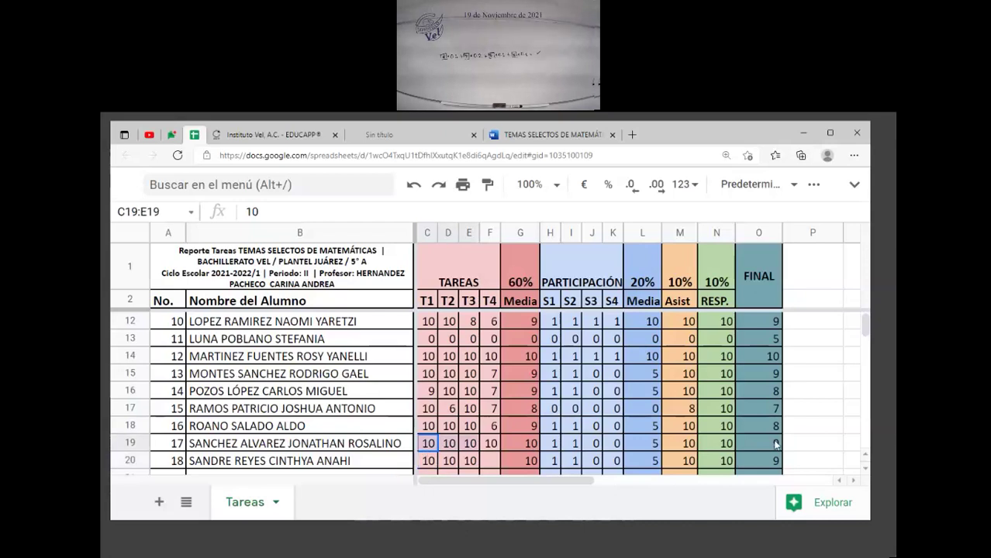
pyautogui.keyDown('shift'); pyautogui.click(776, 444); pyautogui.keyUp('shift')
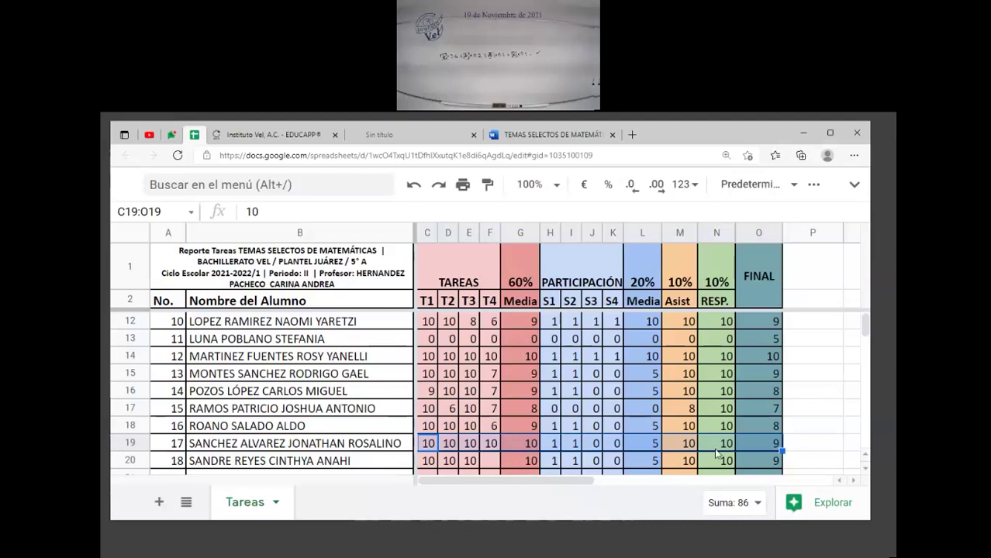
pyautogui.click(642, 449)
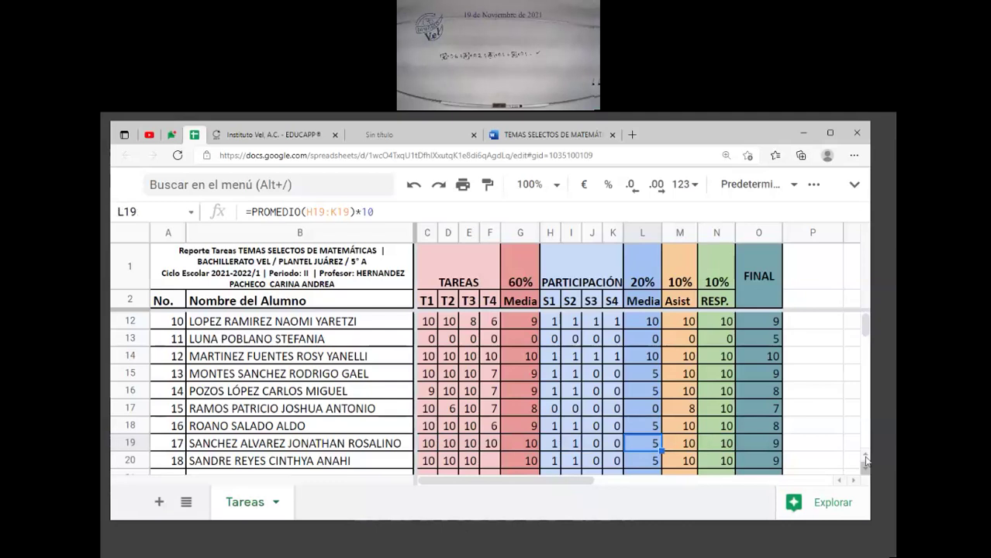
pyautogui.click(866, 470)
pyautogui.scroll(-1, 712, 450)
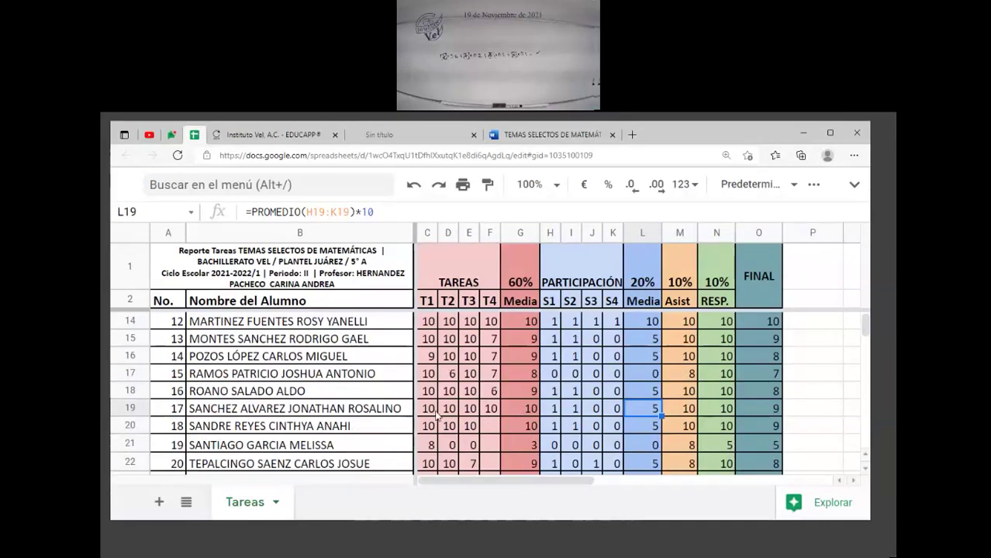
pyautogui.moveTo(428, 409); pyautogui.dragTo(520, 409)
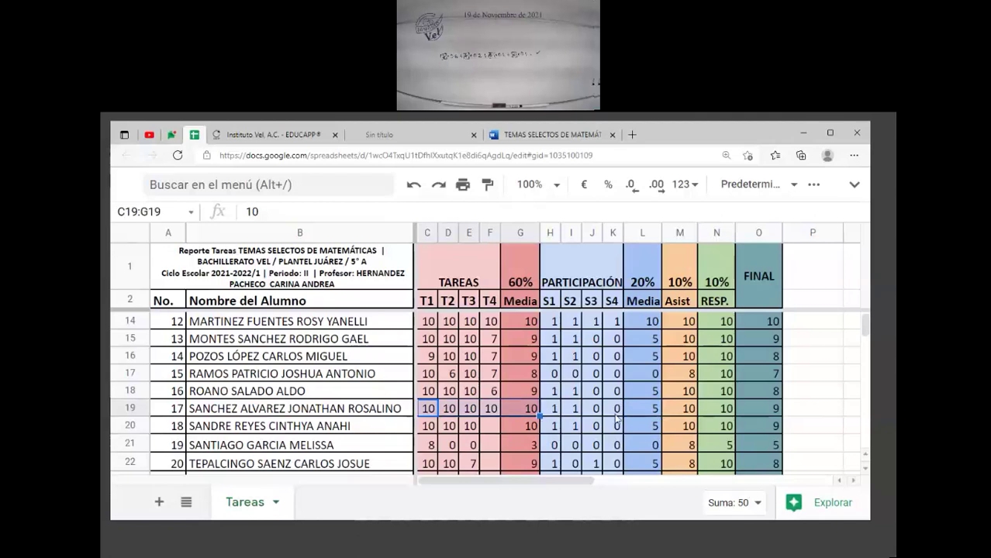
pyautogui.moveTo(616, 416); pyautogui.dragTo(544, 415)
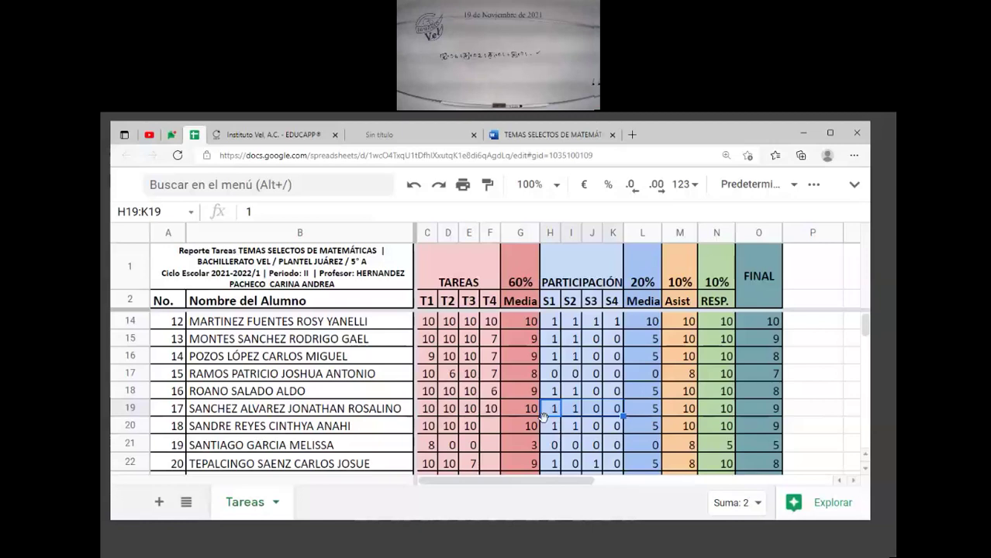
# Step: Select student 18's empty T4 cell, F20, switch to EDUCAPP, and download and open student 18's homework PDF
pyautogui.click(429, 428)
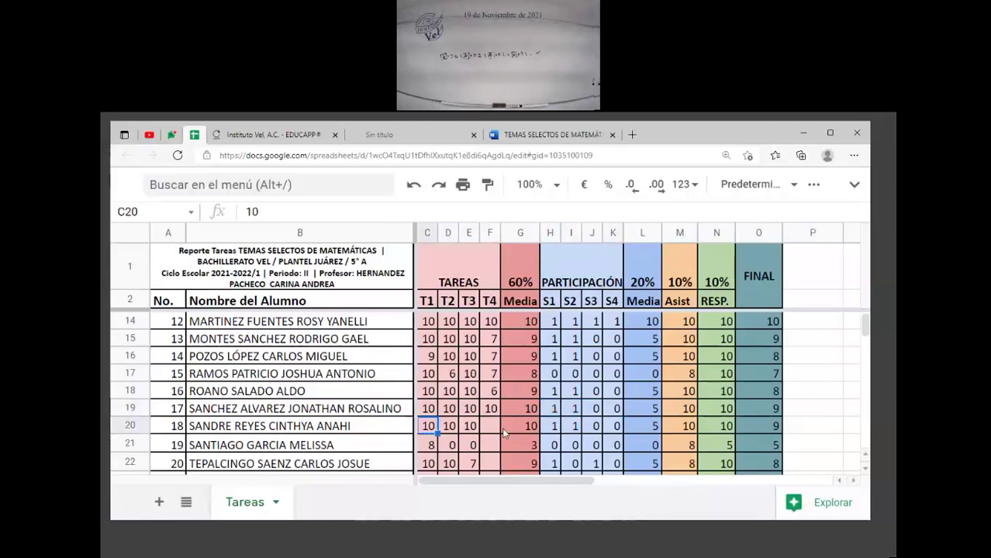
pyautogui.click(491, 426)
pyautogui.hotkey('ctrl', 'Tab')
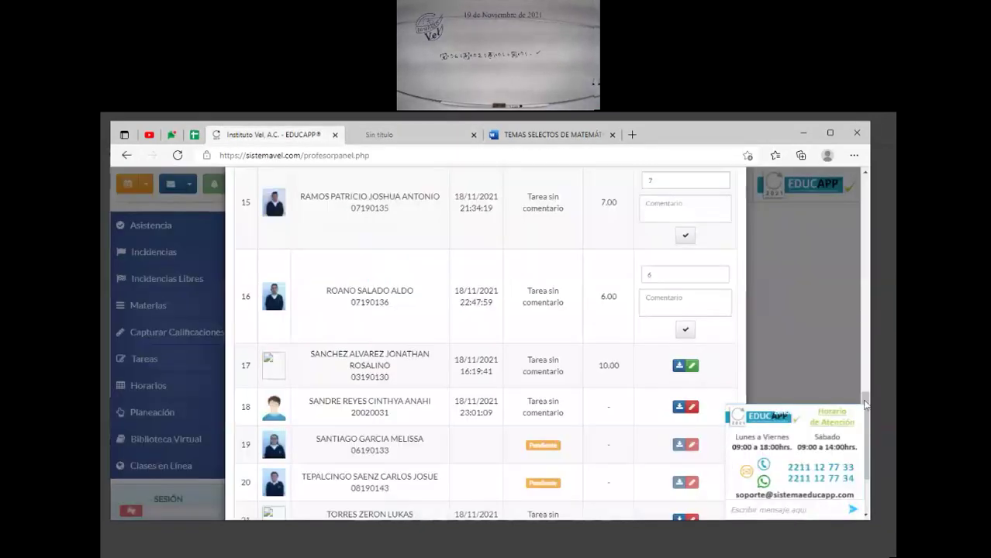
pyautogui.scroll(1, 699, 415)
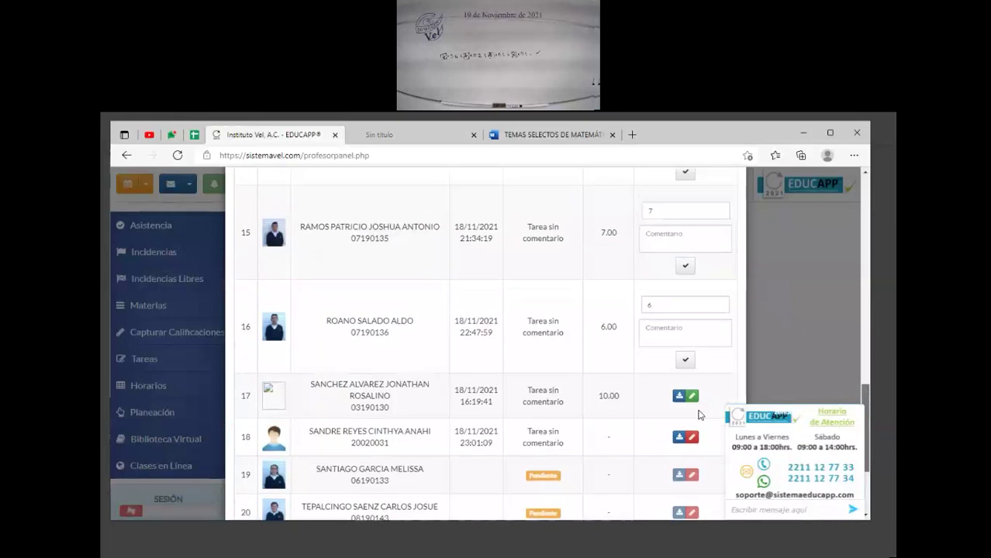
pyautogui.click(679, 438)
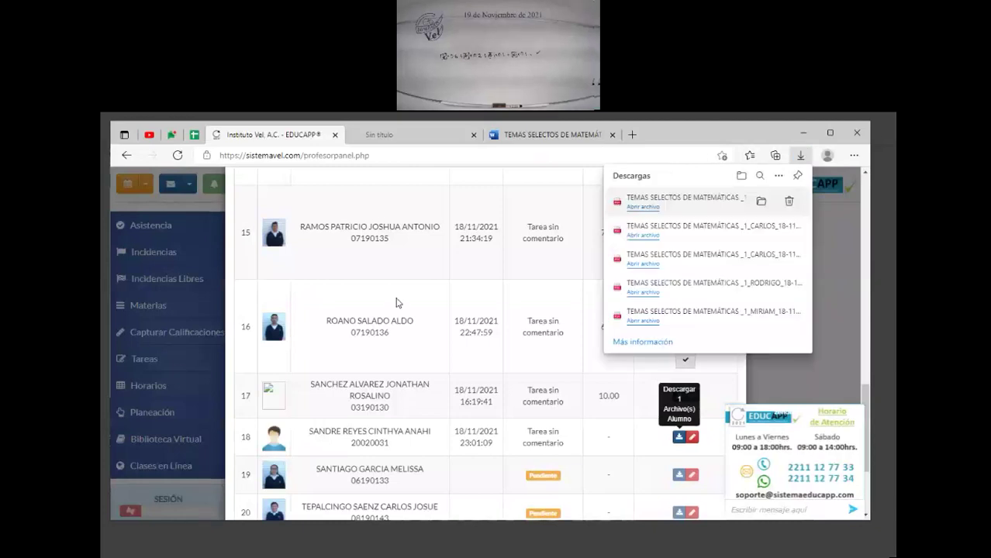
pyautogui.click(675, 200)
# Step: Read both pages of student 18's trigonometric identities homework, through to the last exercise
pyautogui.moveTo(867, 256); pyautogui.dragTo(868, 276)
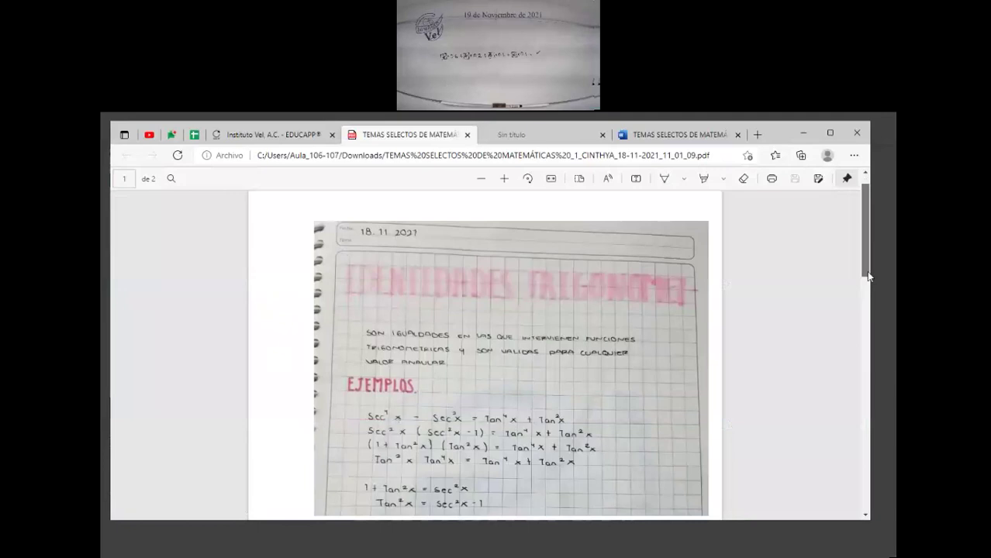
pyautogui.scroll(-1, 871, 356)
pyautogui.scroll(-4, 869, 372)
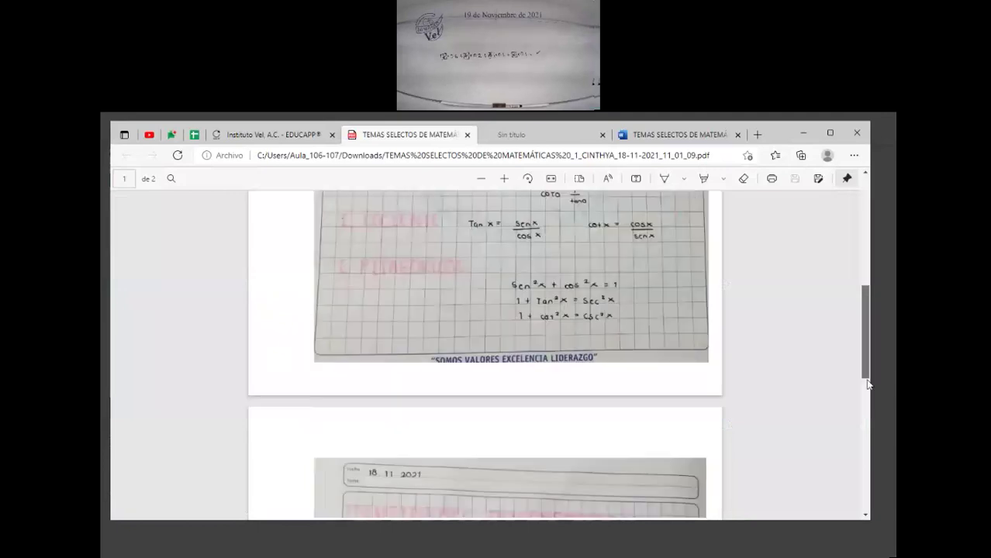
pyautogui.scroll(-1, 867, 384)
pyautogui.scroll(-3, 866, 458)
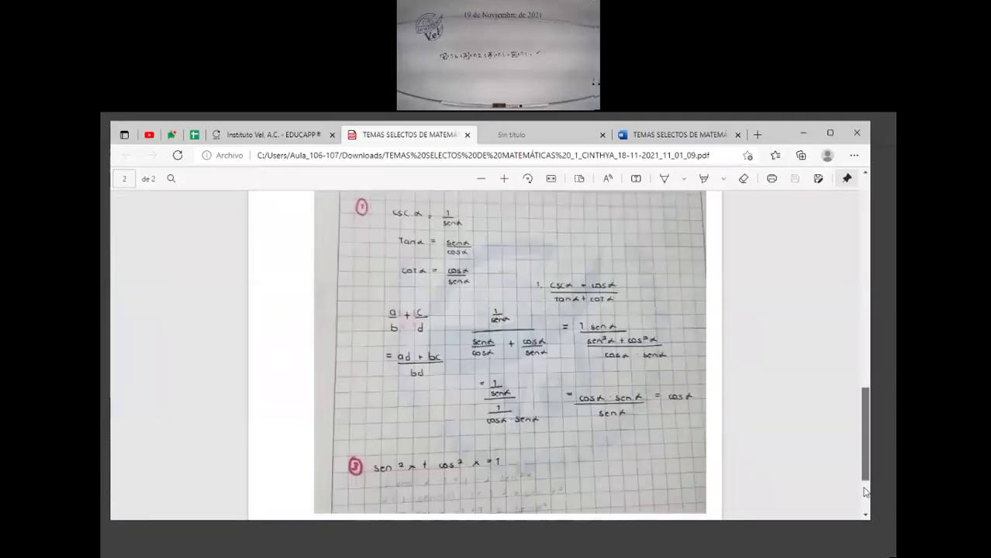
pyautogui.scroll(-1, 865, 491)
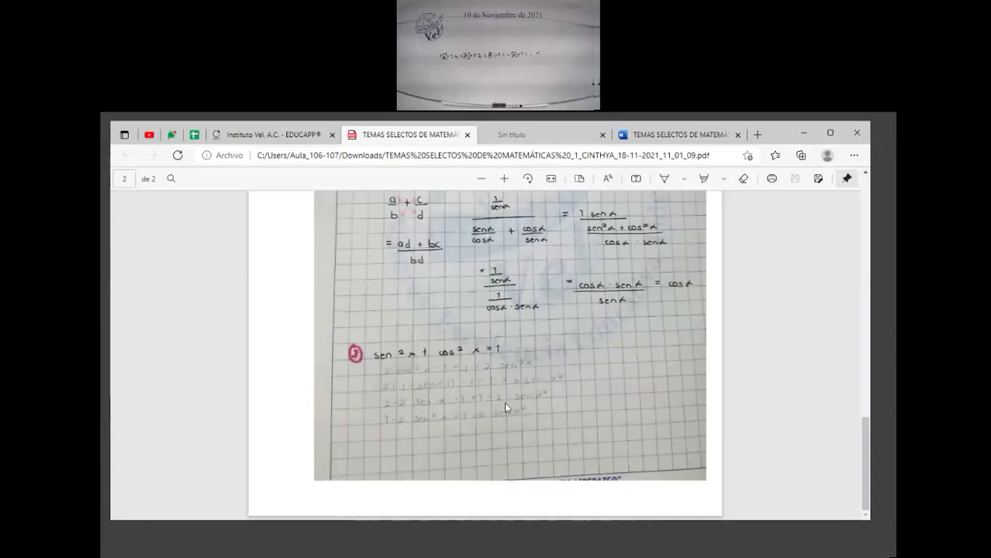
# Step: Close the homework PDF and save a grade of 8 for student 18 in EDUCAPP
pyautogui.click(467, 136)
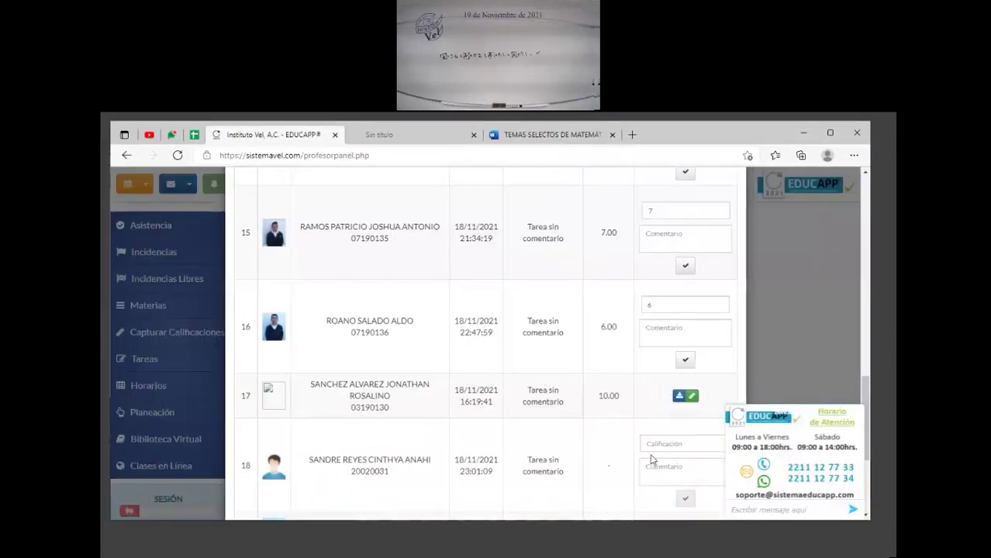
pyautogui.click(681, 445)
pyautogui.write('8')
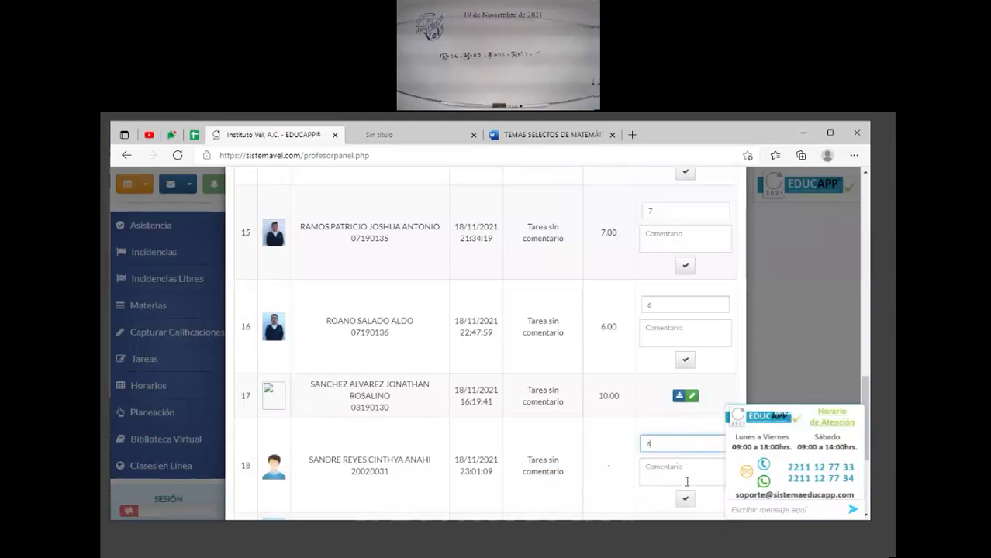
pyautogui.click(685, 498)
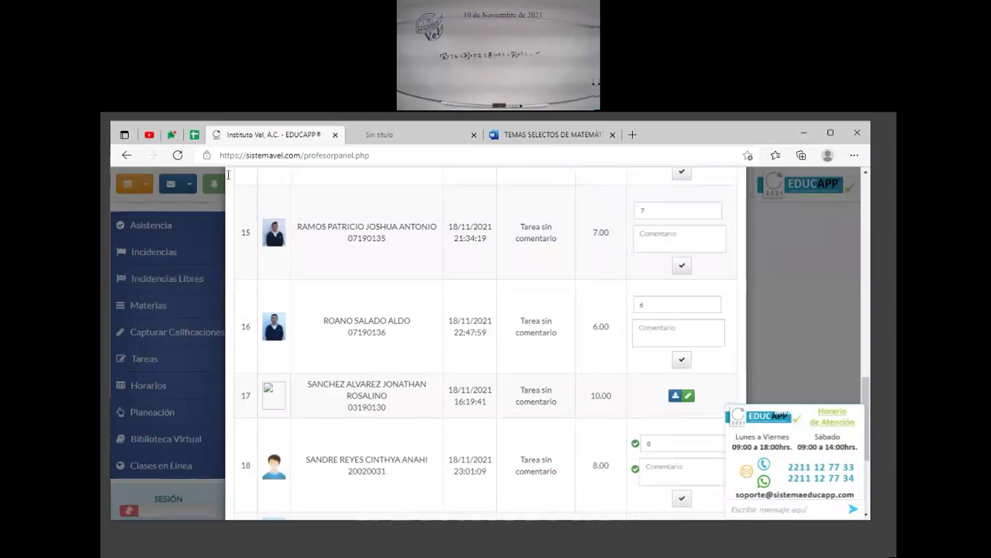
# Step: Switch to the Google Sheets gradebook and record 8 as student 18's T4 grade in F20
pyautogui.click(171, 134)
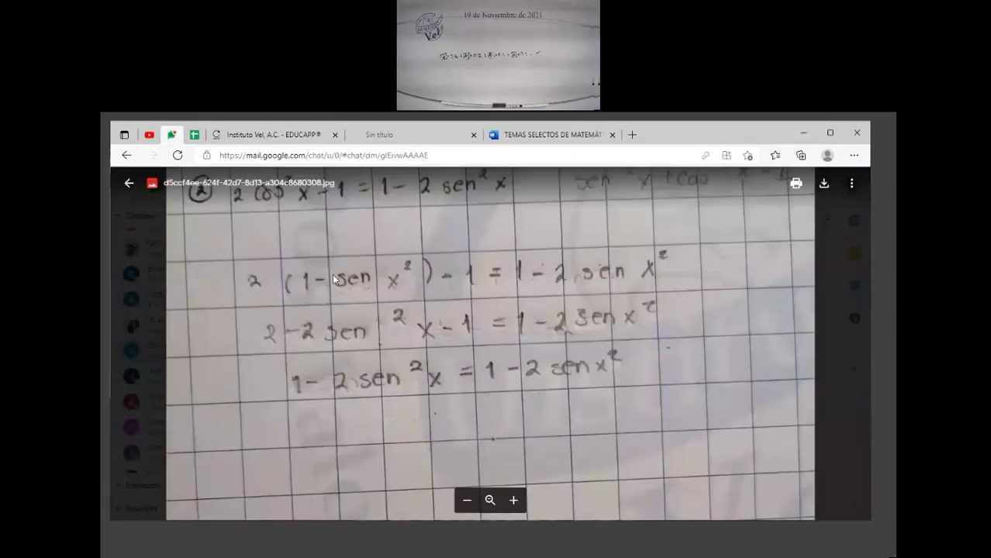
pyautogui.click(188, 136)
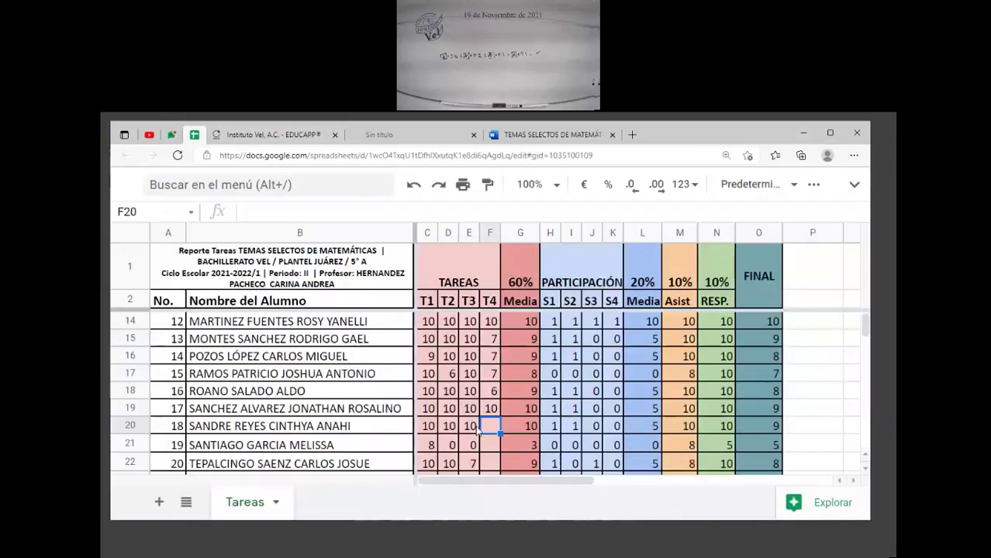
pyautogui.click(502, 463)
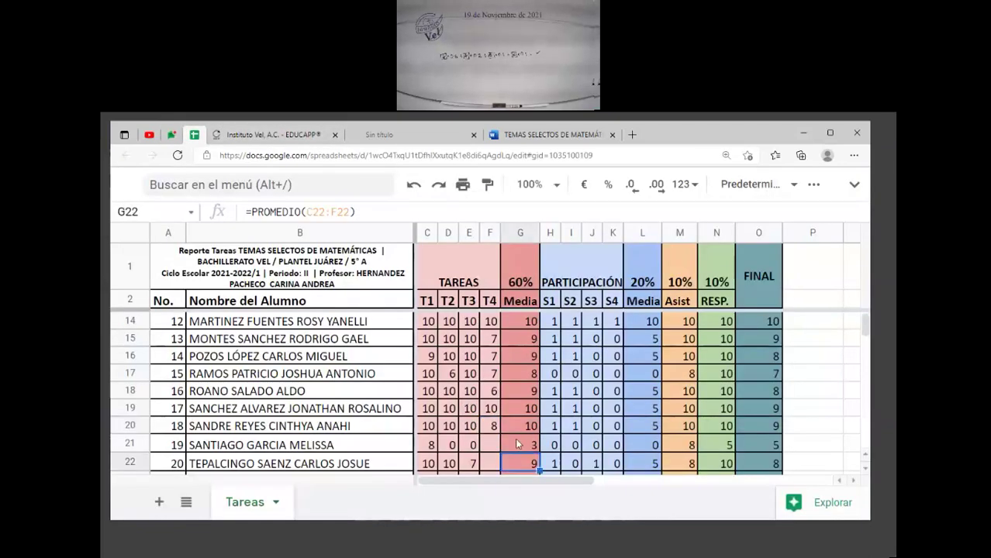
# Step: Review student 18's row of grades, C20:O20, including the participation average formula in L20 and the individual participation scores
pyautogui.moveTo(493, 426); pyautogui.dragTo(744, 431)
pyautogui.click(628, 431)
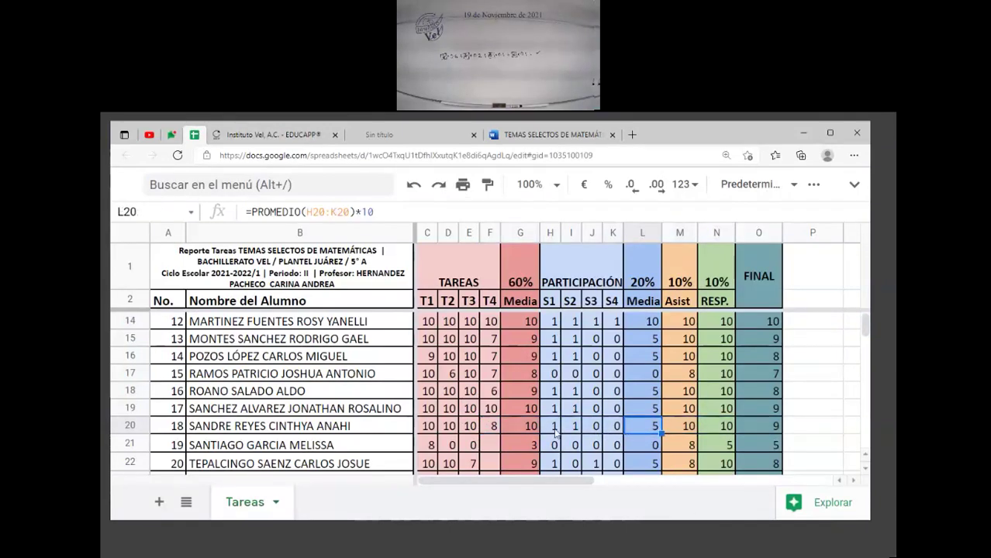
pyautogui.scroll(-1, 465, 428)
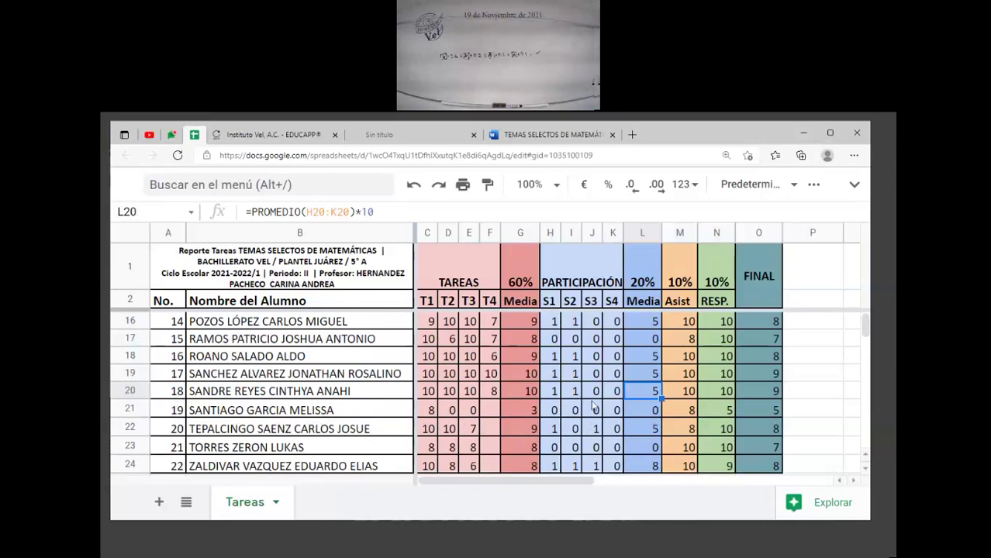
pyautogui.moveTo(432, 392); pyautogui.dragTo(640, 395)
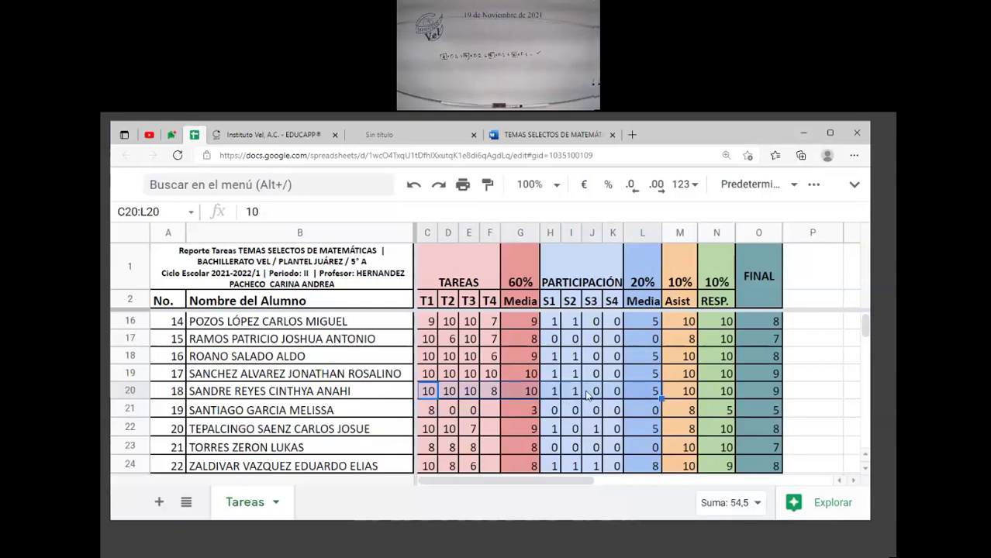
pyautogui.click(613, 392)
pyautogui.click(579, 394)
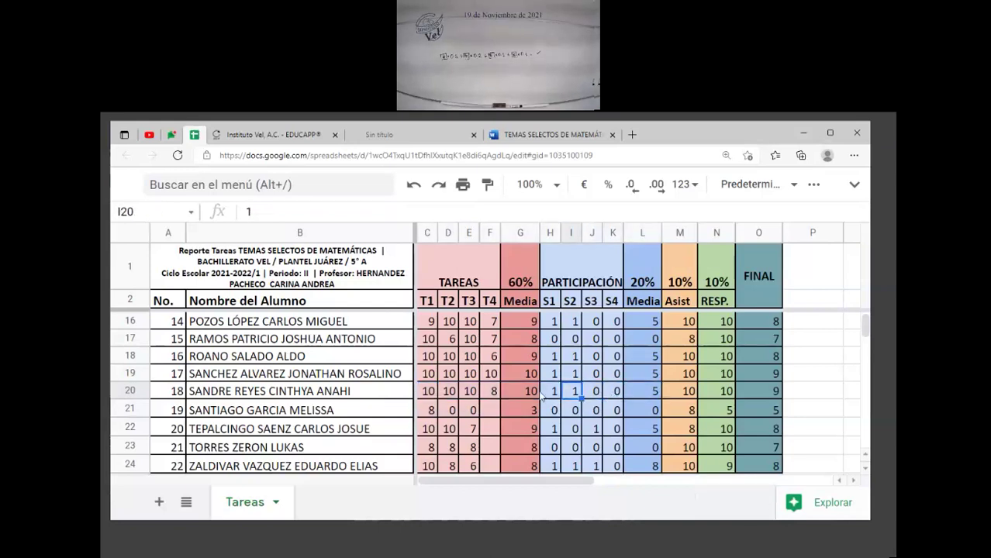
pyautogui.moveTo(433, 392); pyautogui.dragTo(738, 396)
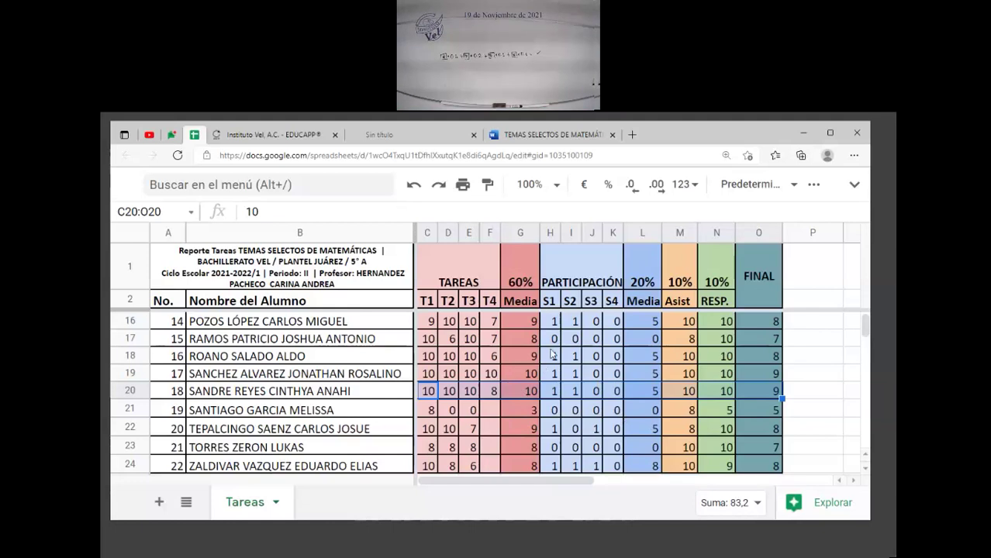
# Step: Go up from student 14's S3 participation cell, J16, and check student 12's S4 score in K14
pyautogui.click(599, 325)
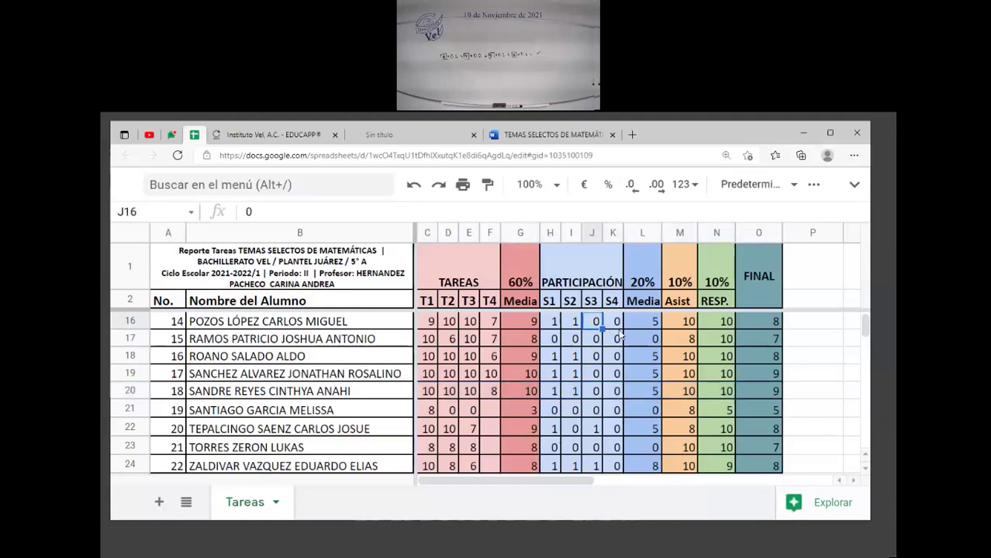
pyautogui.press('Up')
pyautogui.press('Up')
pyautogui.press('Up')
pyautogui.press('Down')
pyautogui.press('Right')
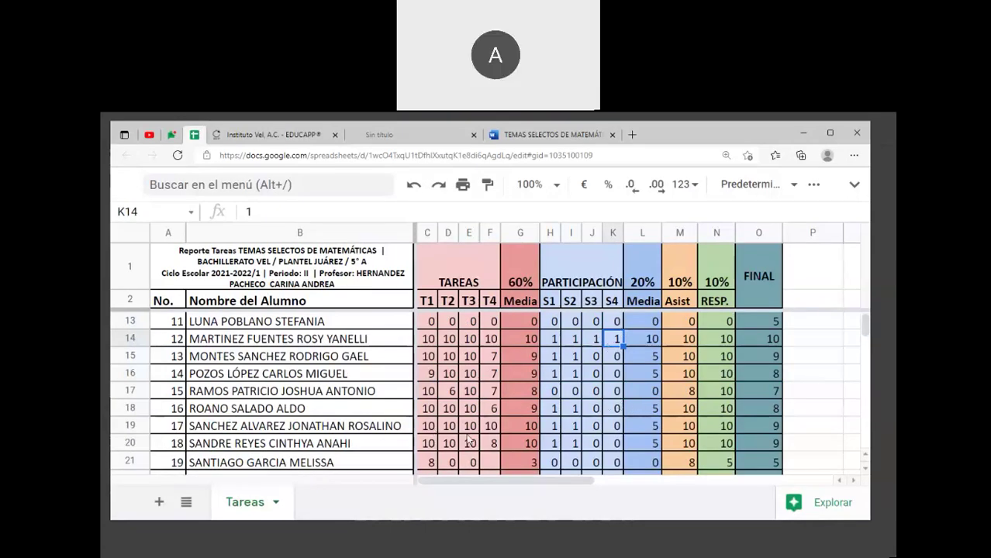
# Step: Set student 17's S4 participation score in K19 to 1 and check the final-grade formula in O19
pyautogui.click(618, 428)
pyautogui.write('1')
pyautogui.click(758, 425)
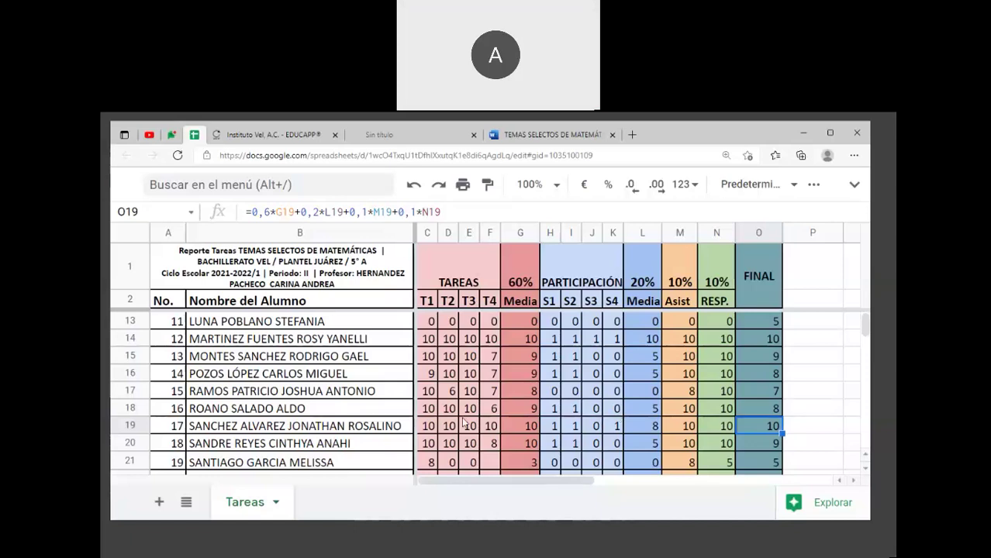
# Step: Review the S4 participation scores from student 16's cell, K18, down to student 20's cell, K22, returning to K21
pyautogui.click(618, 413)
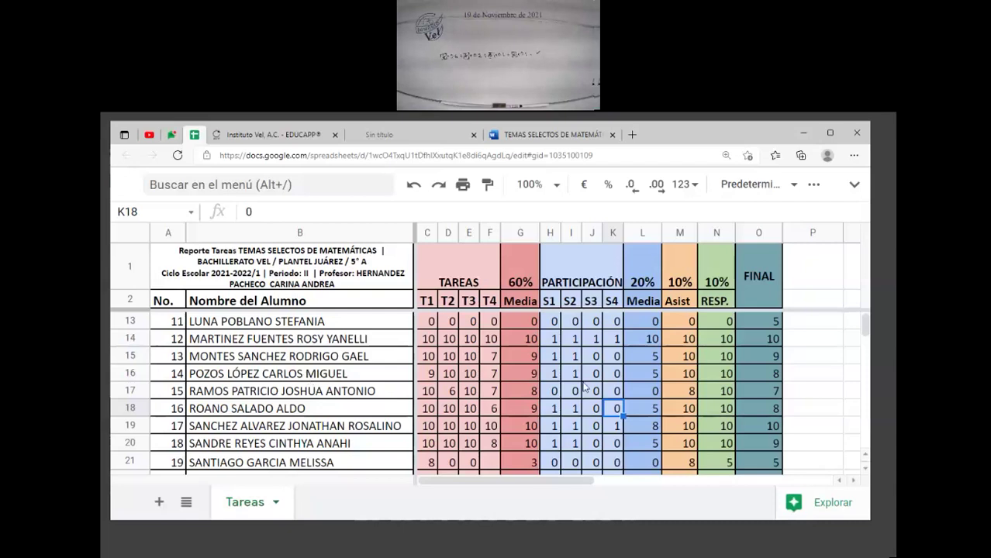
pyautogui.press('Down')
pyautogui.press('Down')
pyautogui.press('Down')
pyautogui.press('Down')
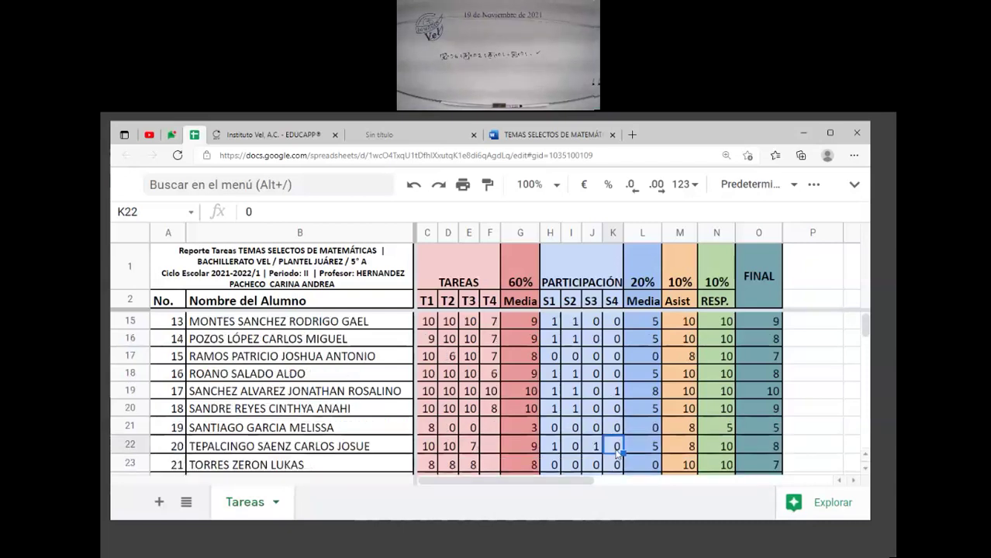
pyautogui.press('Up')
pyautogui.press('Up')
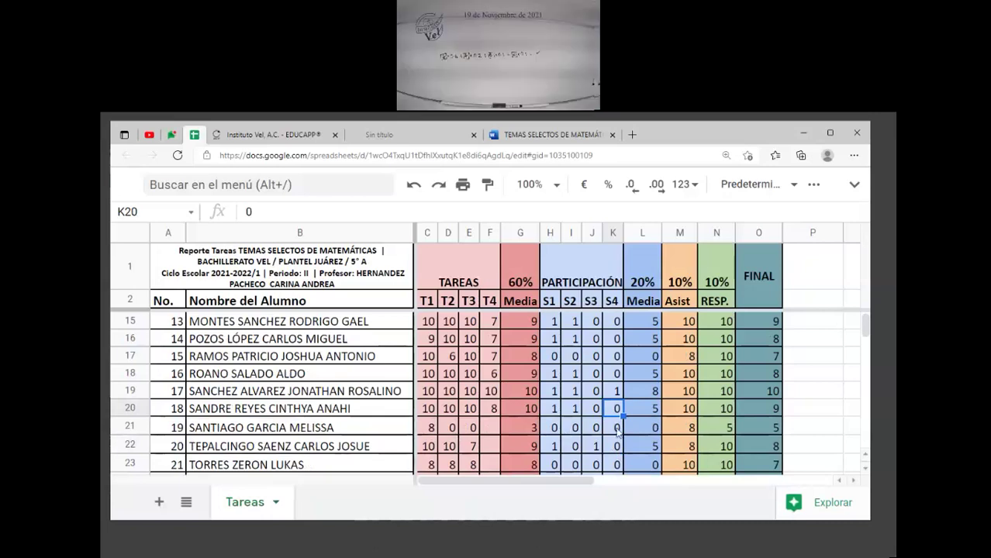
pyautogui.press('Down')
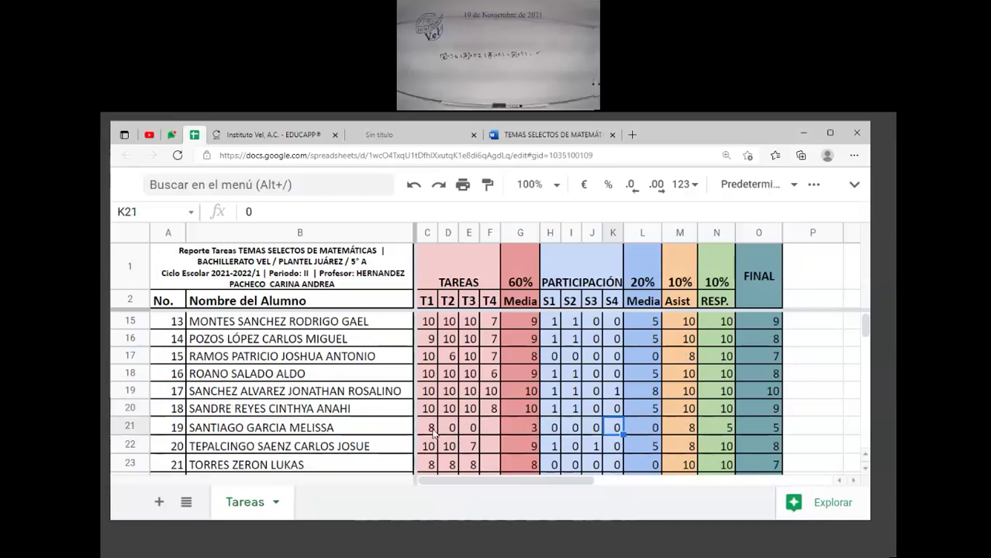
# Step: Go across student 19's row from the T4 cell, F21, to the participation average in L21 and back
pyautogui.click(490, 427)
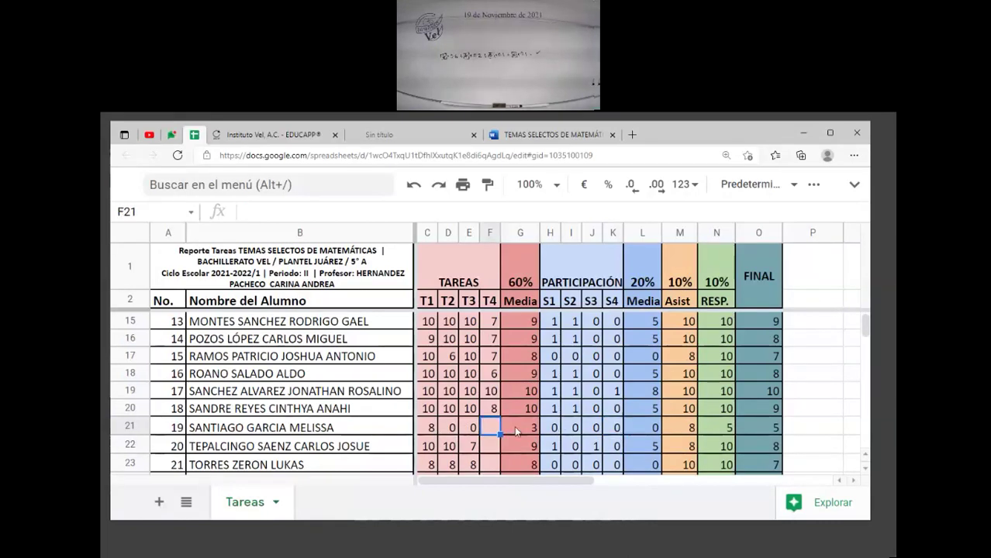
pyautogui.press('Right')
pyautogui.press('Right')
pyautogui.press('Right')
pyautogui.press('Right')
pyautogui.press('Right')
pyautogui.press('Right')
pyautogui.press('Left')
pyautogui.press('Left')
pyautogui.press('Left')
pyautogui.press('Left')
pyautogui.press('Left')
pyautogui.press('Left')
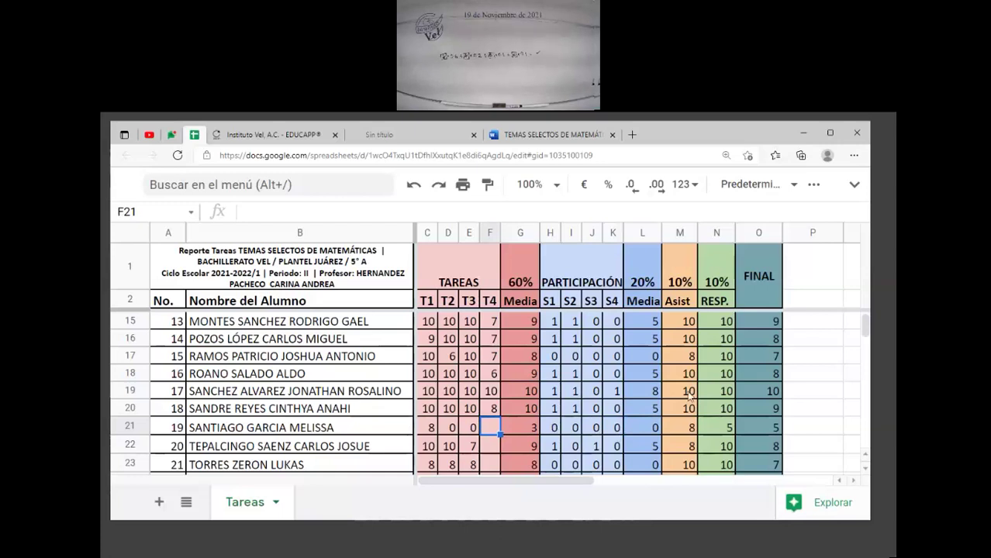
# Step: Select student 17's grades from T1 through the final grade, C19:O19, to review them again
pyautogui.moveTo(427, 391); pyautogui.dragTo(592, 391)
pyautogui.hotkey('ctrl', 'shift', 'Right')
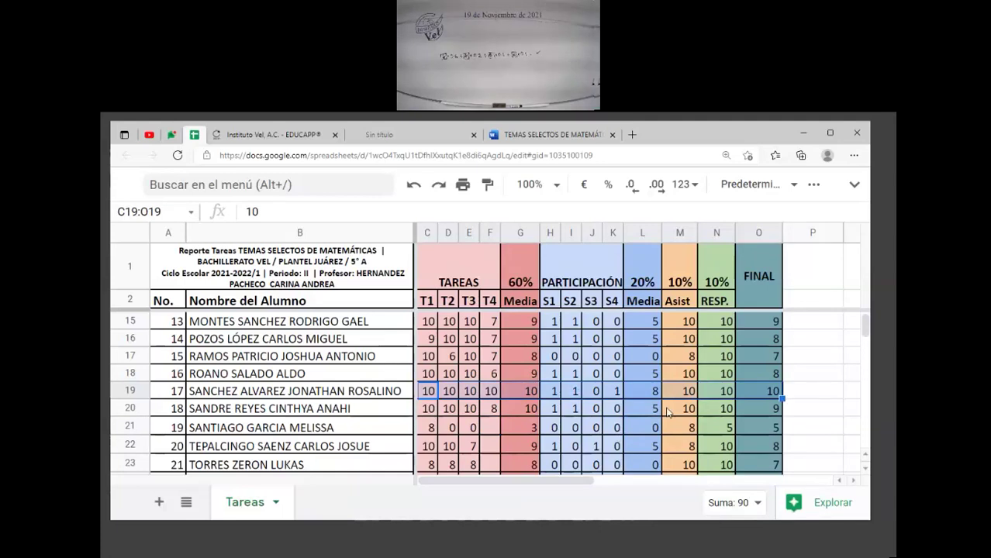
# Step: Review student 18's row from the S4 cell, K20, to the final grade in O20, and select student 19's grades, C21:O21
pyautogui.moveTo(427, 409); pyautogui.dragTo(616, 417)
pyautogui.click(616, 412)
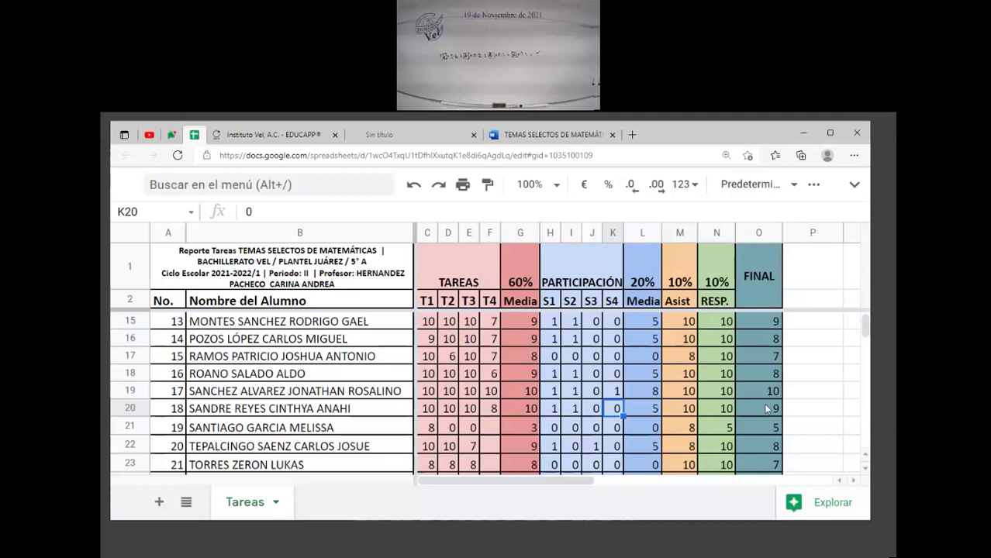
pyautogui.press('Right')
pyautogui.press('Right')
pyautogui.press('Right')
pyautogui.press('Right')
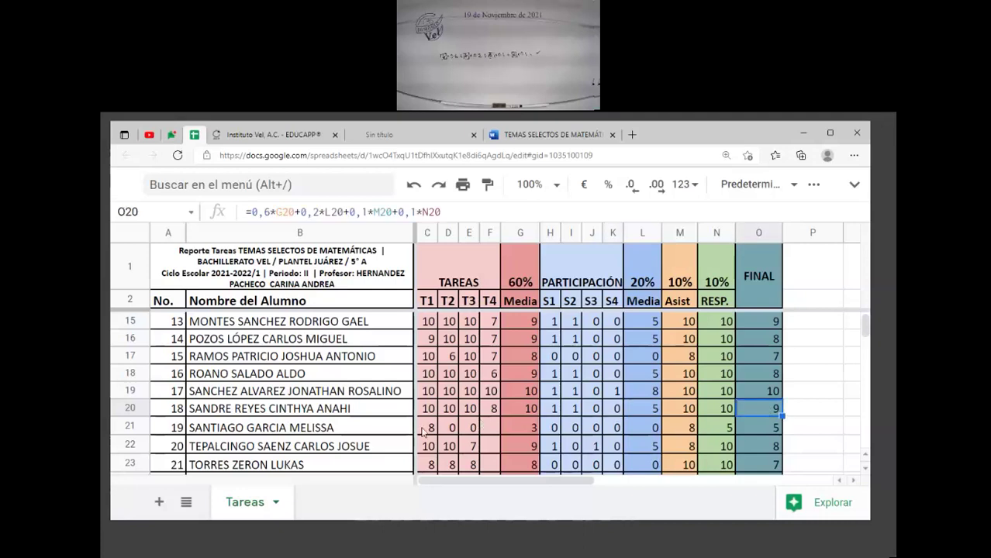
pyautogui.click(427, 428)
pyautogui.hotkey('ctrl', 'shift', 'Right')
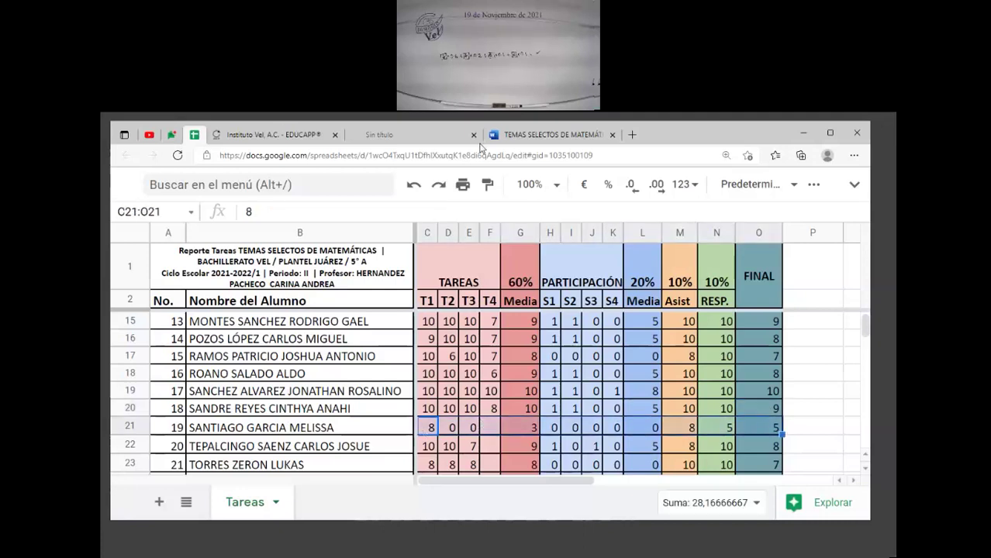
# Step: Close the blank and Word document tabs and return to students 19 to 21 in the EDUCAPP homework list
pyautogui.click(475, 135)
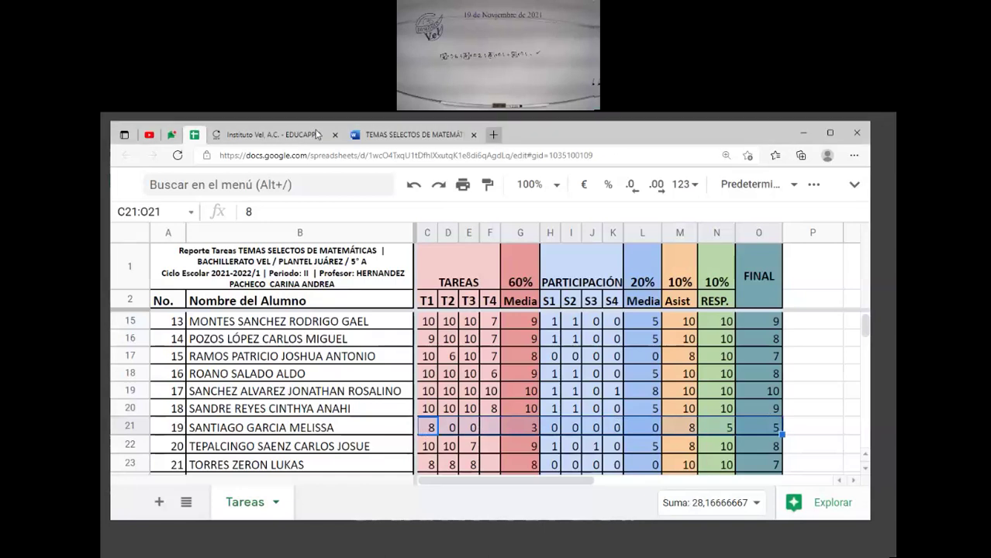
pyautogui.click(457, 135)
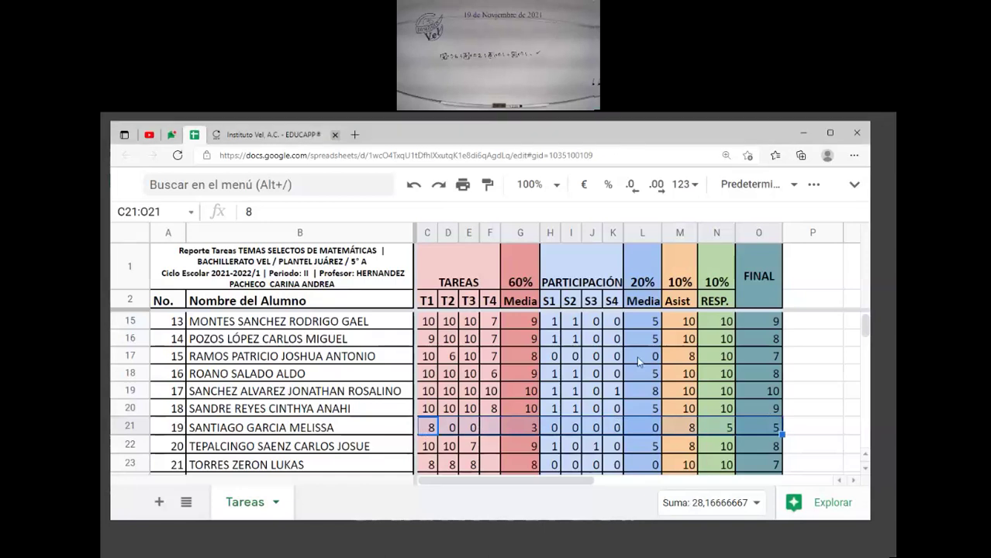
pyautogui.hotkey('ctrl', 'Tab')
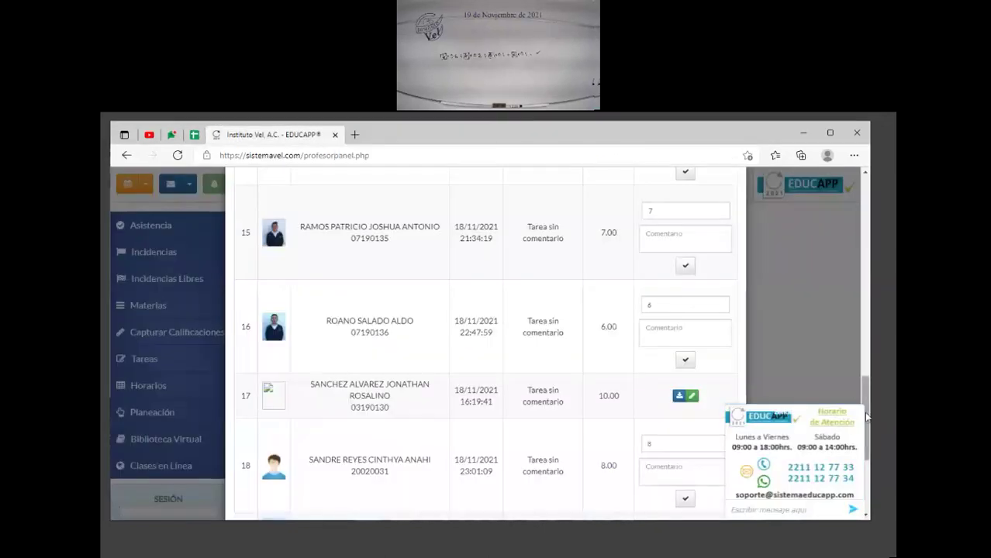
pyautogui.moveTo(866, 392); pyautogui.dragTo(863, 442)
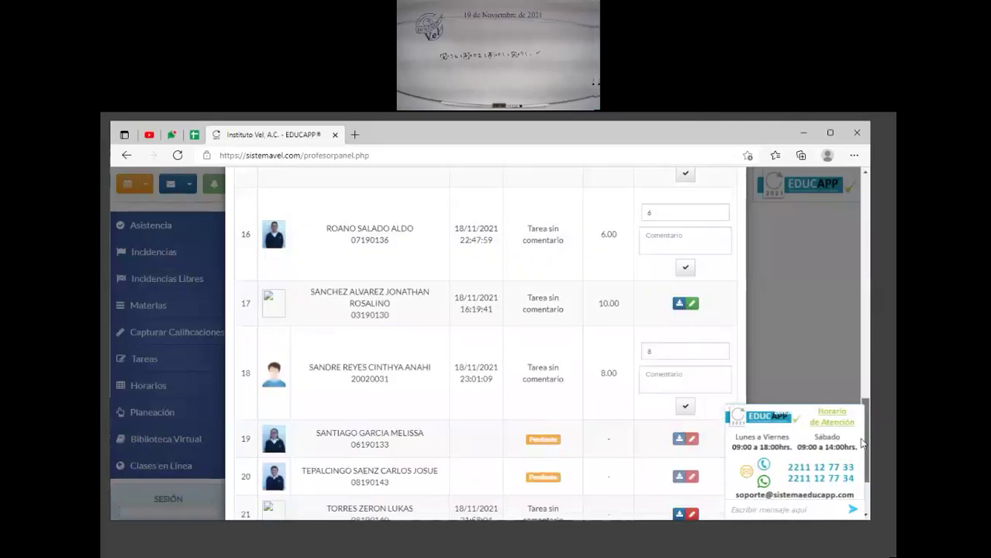
pyautogui.scroll(-2, 548, 382)
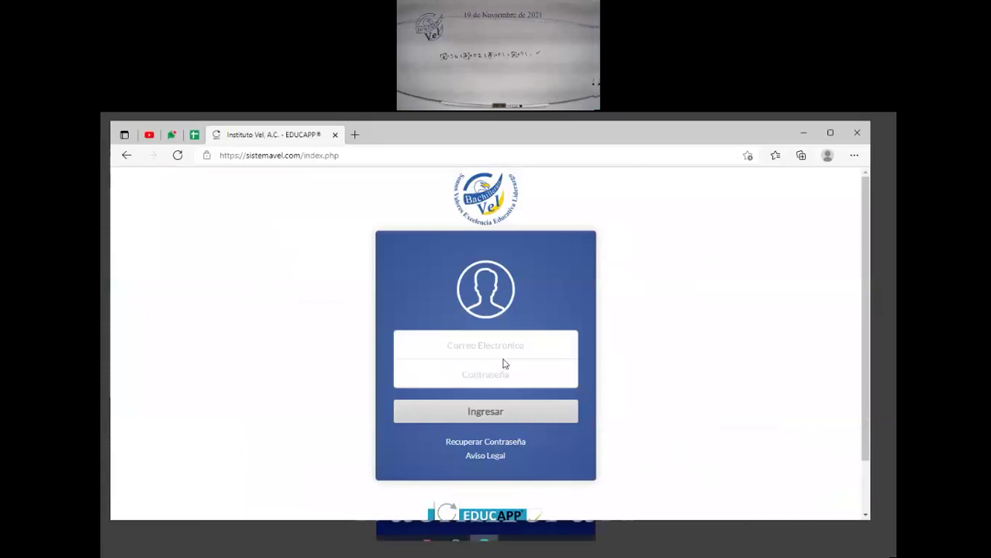
# Step: Sign in to EDUCAPP again with the teacher's saved e-mail and account password
pyautogui.click(504, 356)
pyautogui.click(504, 388)
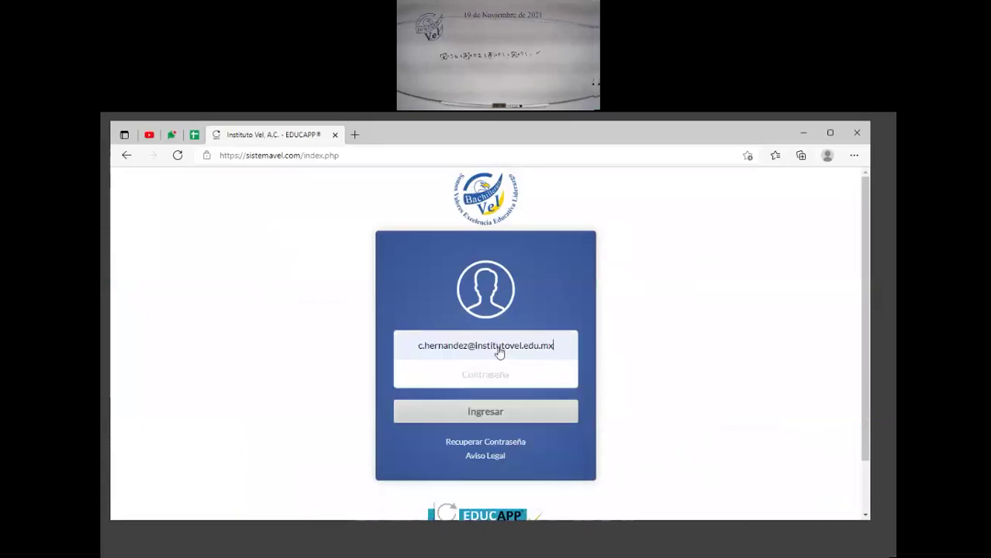
pyautogui.click(488, 412)
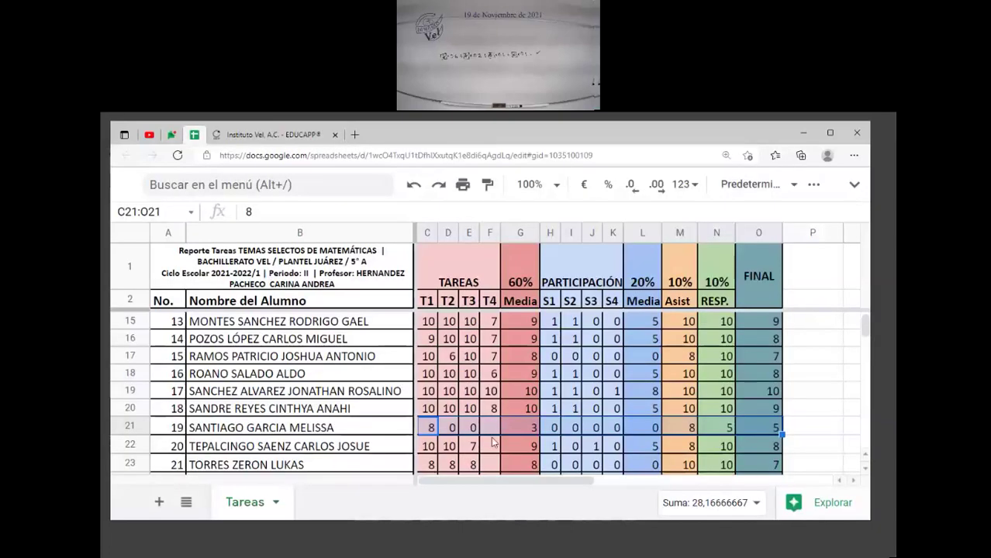
# Step: Record 0 as the T4 grade for students 19 and 20 in F21 and F22, and check their final grades in O21 and O22
pyautogui.write('0')
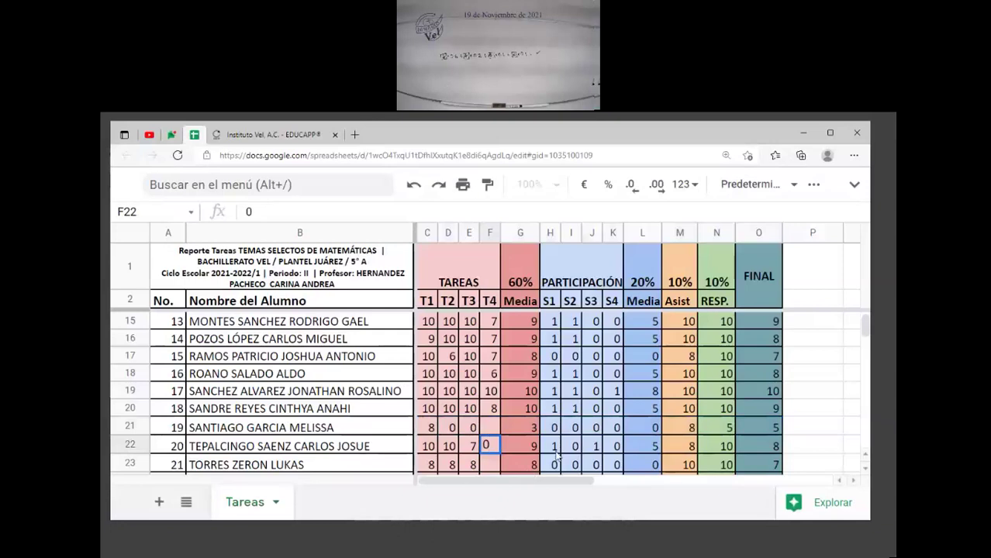
pyautogui.click(556, 453)
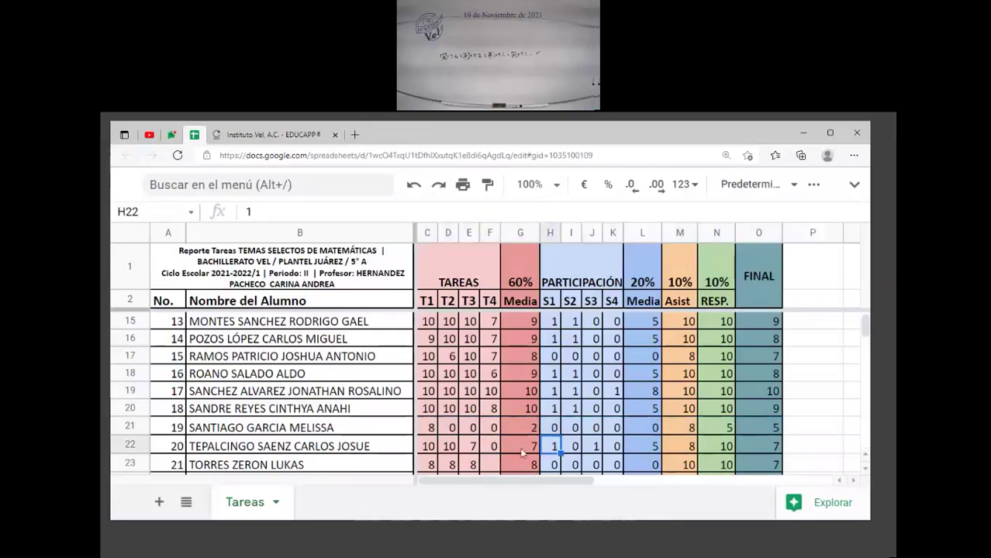
pyautogui.click(759, 428)
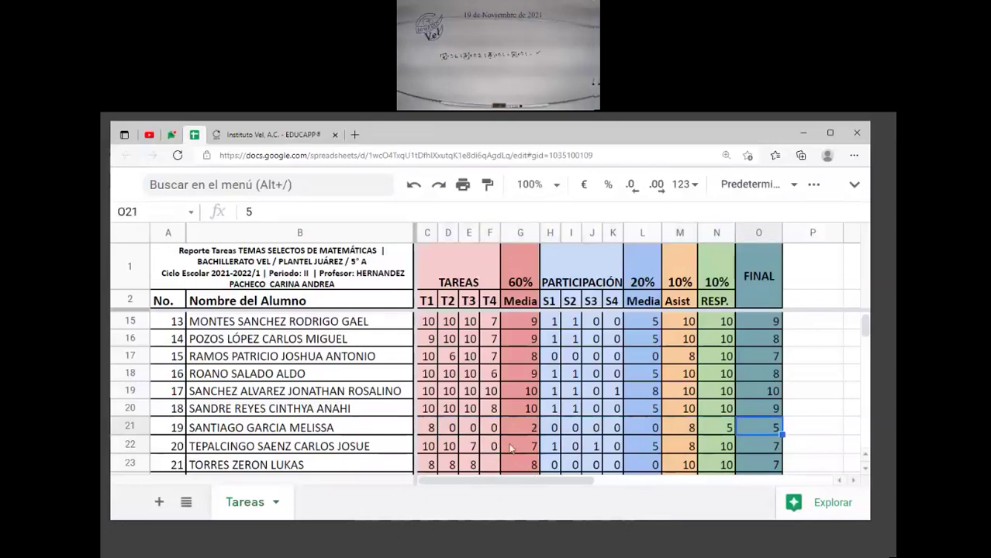
pyautogui.press('Down')
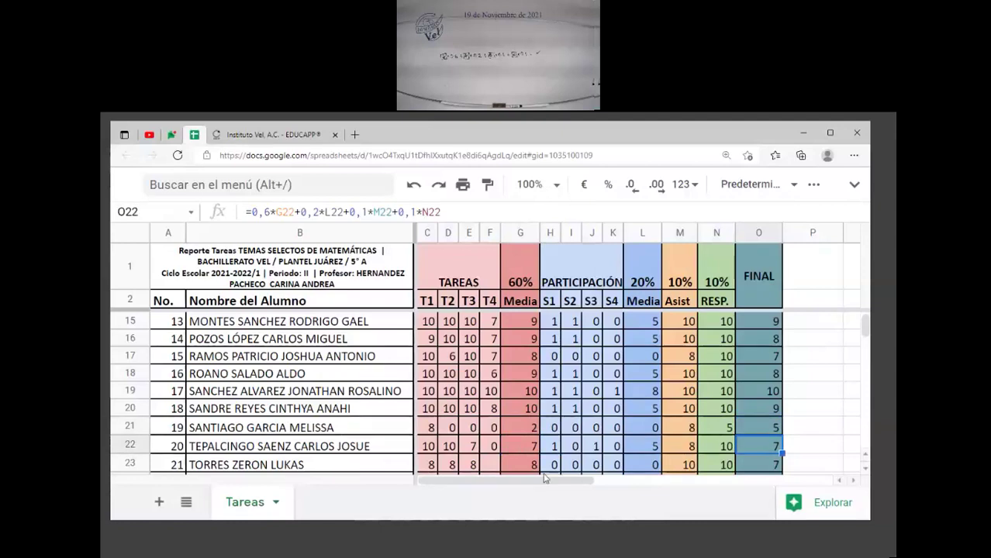
# Step: Go to student 21's empty T4 cell, F23, in the gradebook
pyautogui.press('Down')
pyautogui.press('Left')
pyautogui.press('Left')
pyautogui.press('Left')
pyautogui.press('Left')
pyautogui.press('Left')
pyautogui.press('Left')
pyautogui.press('Left')
pyautogui.press('Left')
pyautogui.press('Left')
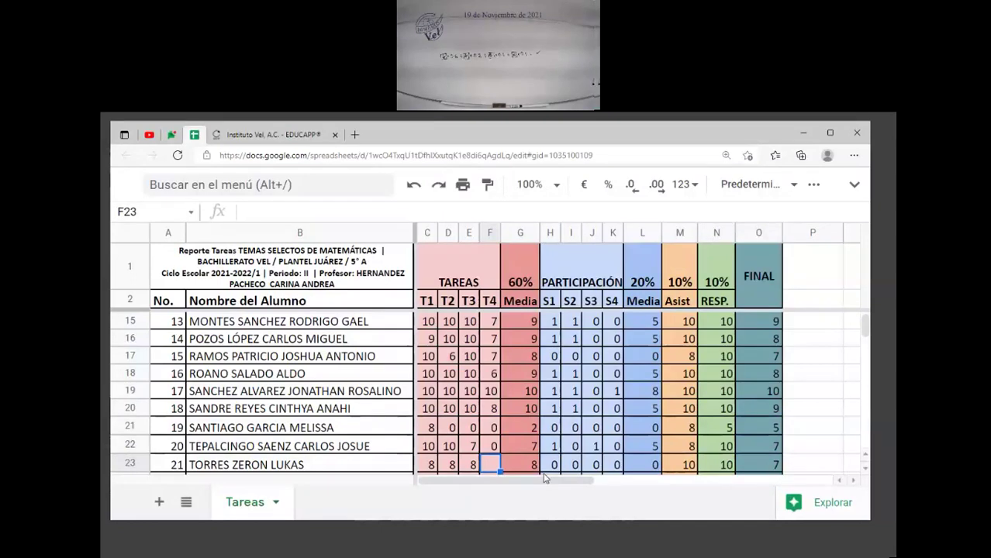
# Step: Reopen the students' 18/11/2021 homework submissions in EDUCAPP's Tareas section and find student 21
pyautogui.hotkey('ctrl', 'Tab')
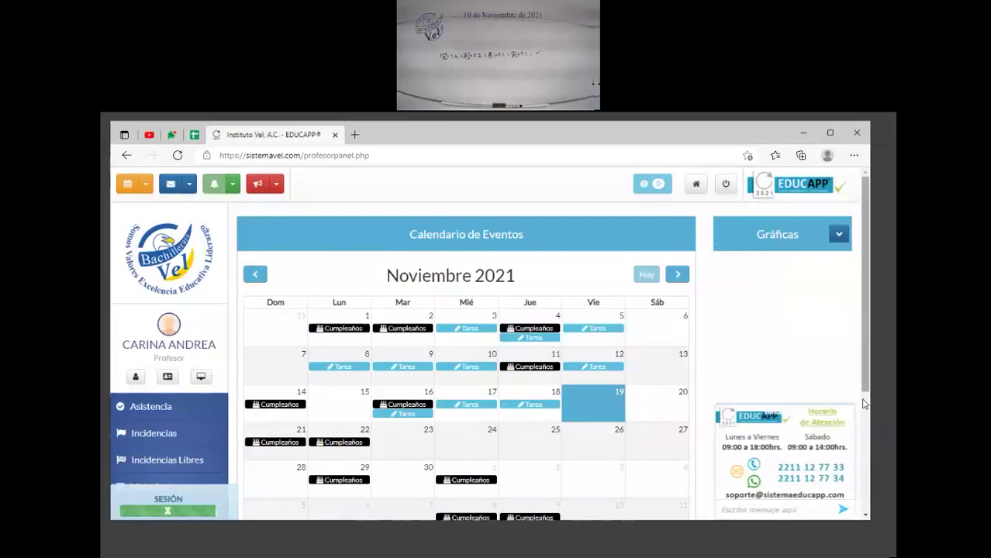
pyautogui.scroll(-1, 864, 403)
pyautogui.scroll(-2, 210, 428)
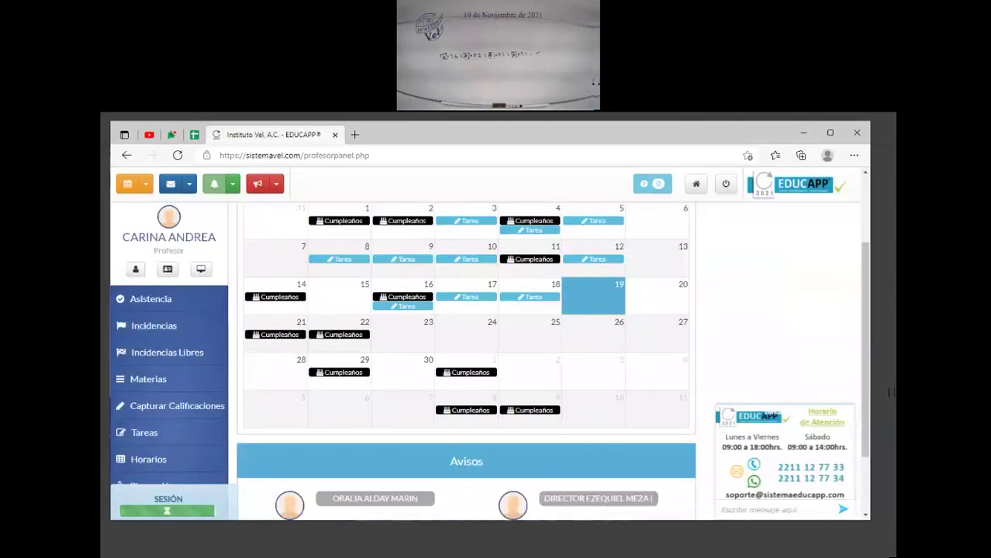
pyautogui.scroll(1, 659, 277)
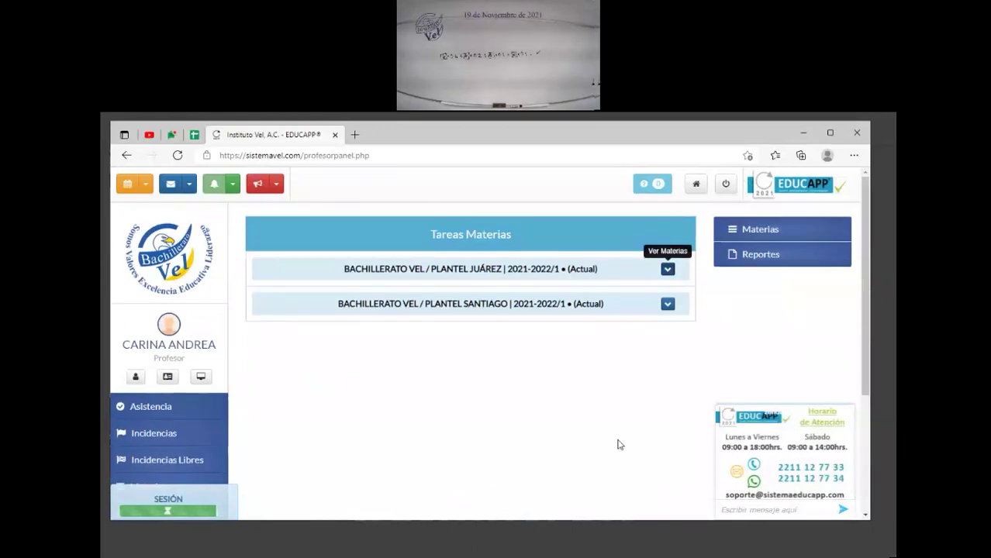
pyautogui.scroll(-2, 477, 474)
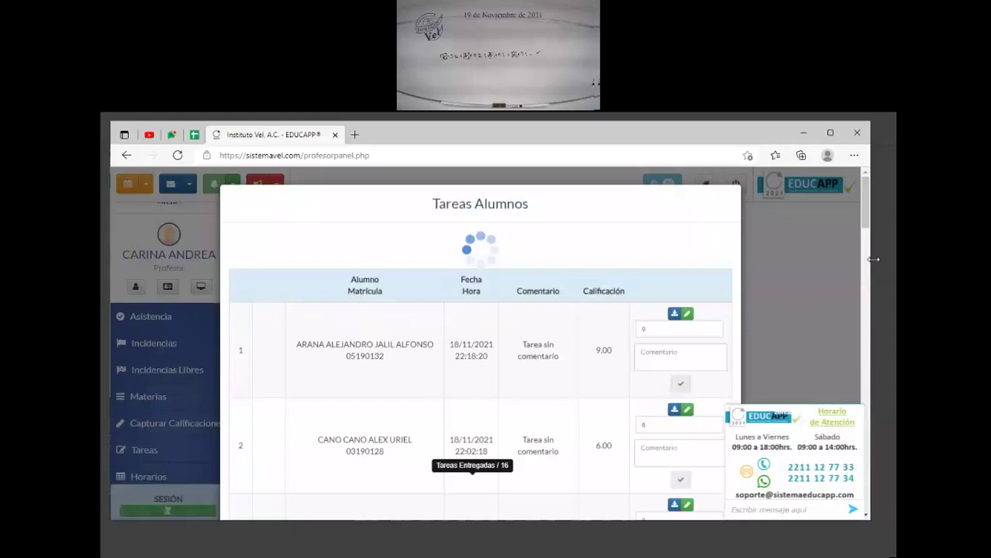
pyautogui.scroll(-10, 687, 441)
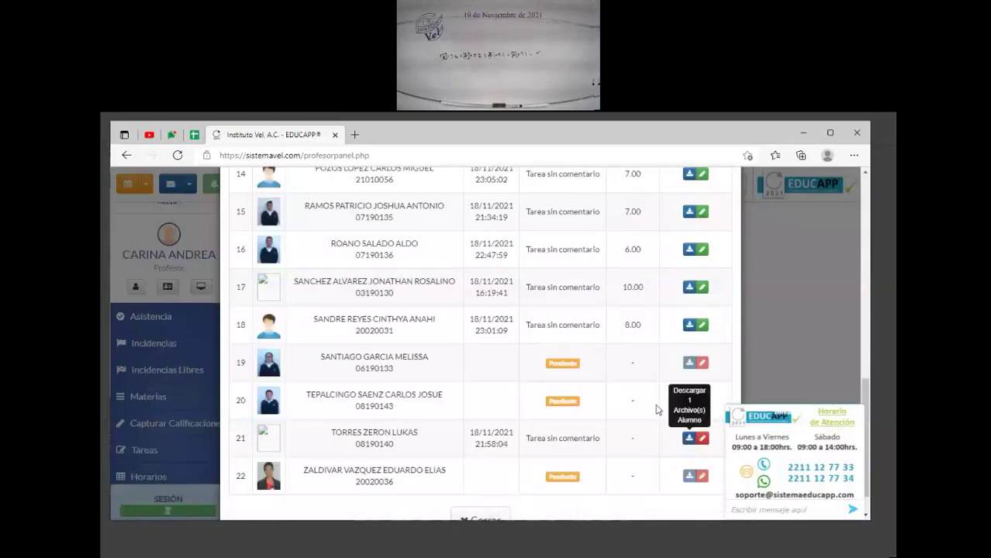
# Step: Open student 21's submitted Word file and examine the handwritten trigonometric identity exercise
pyautogui.click(689, 438)
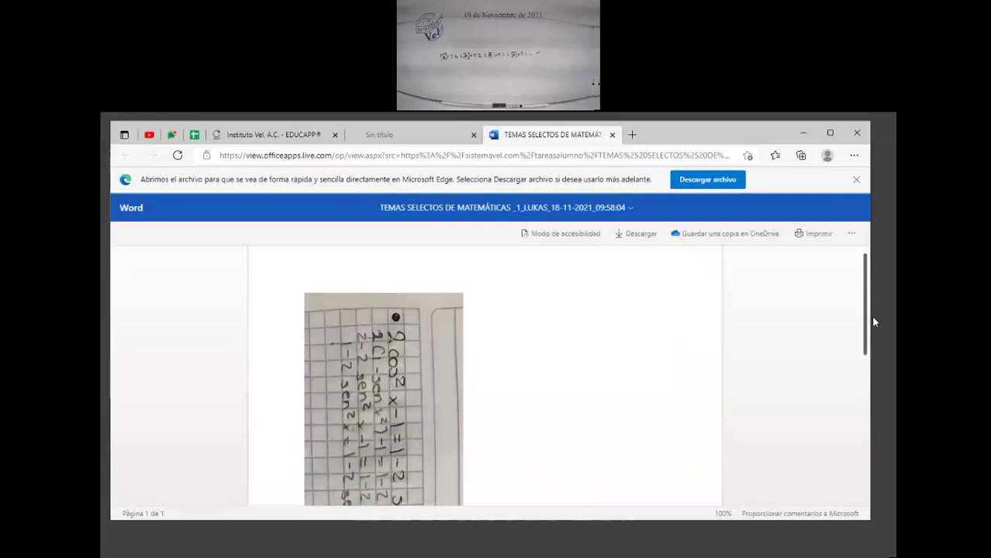
pyautogui.scroll(1, 871, 314)
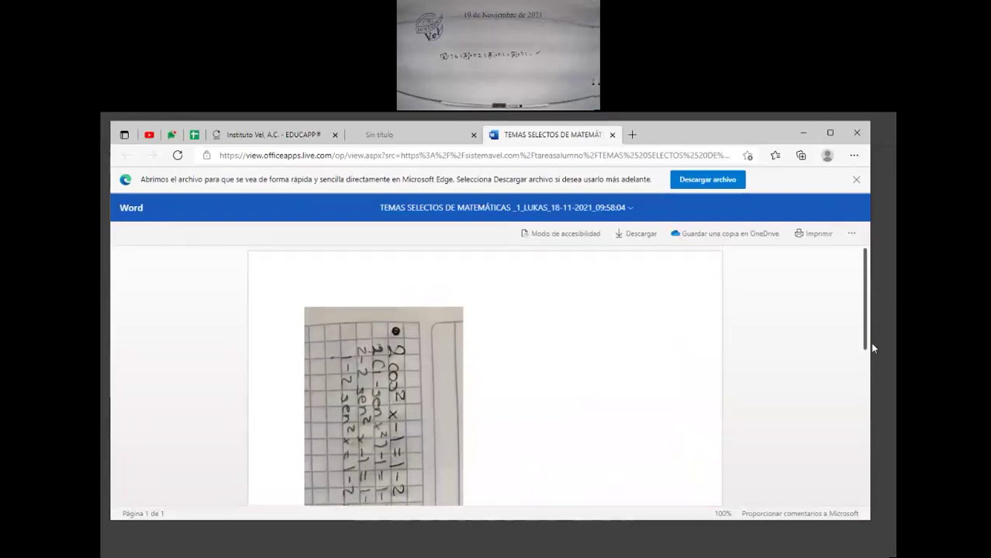
pyautogui.scroll(-1, 872, 341)
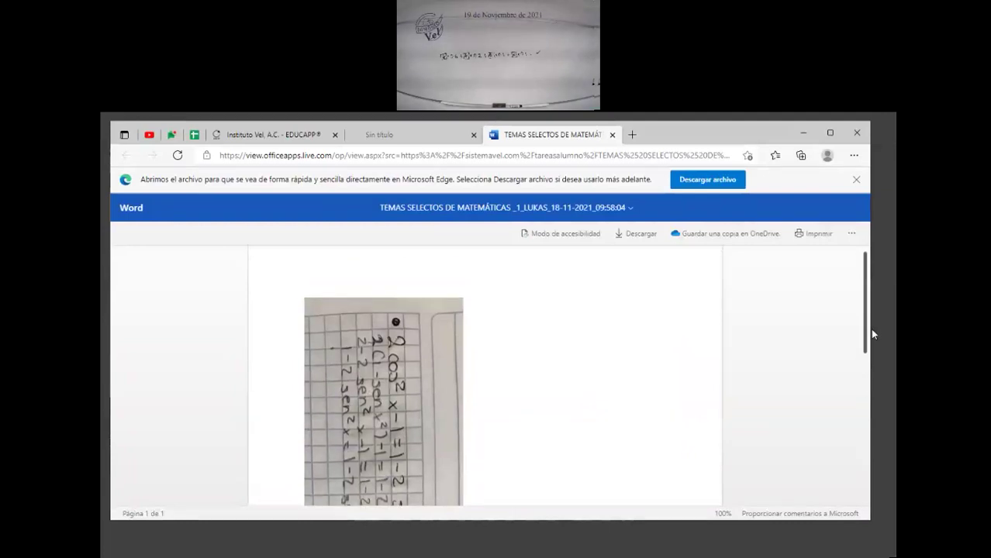
pyautogui.moveTo(871, 337); pyautogui.dragTo(877, 333)
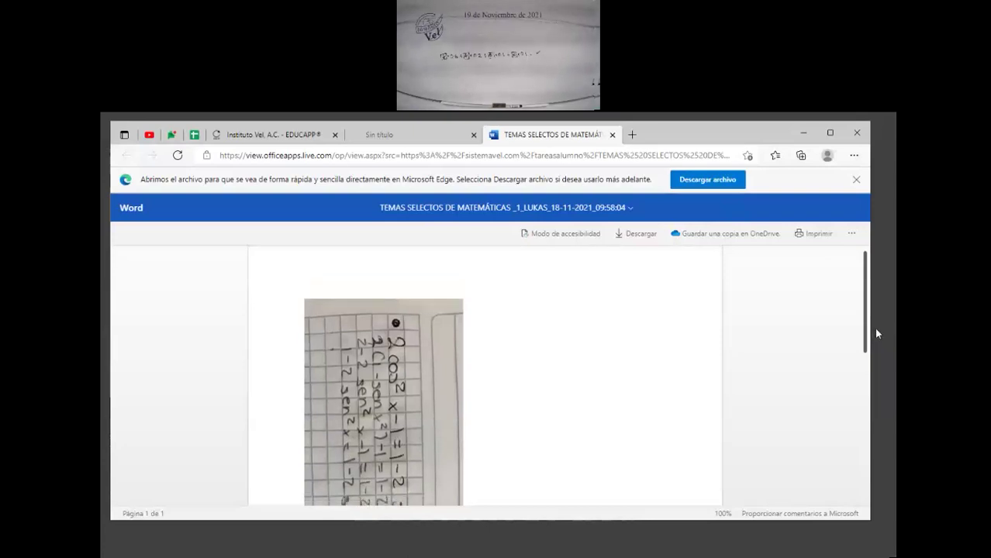
pyautogui.scroll(-1, 881, 366)
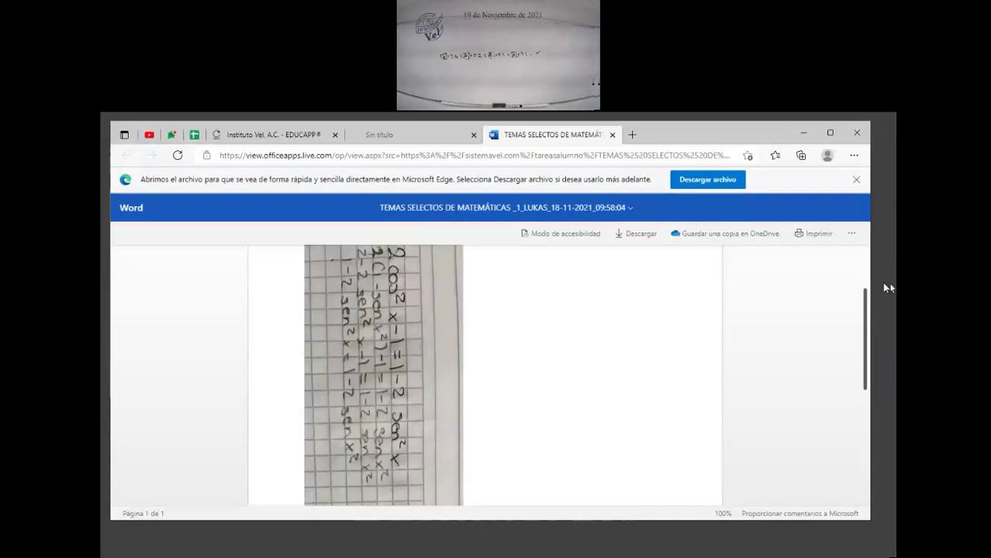
# Step: Grade student 21's homework with an 8 in the EDUCAPP list and close the leftover blank tab
pyautogui.hotkey('ctrl', 'shift', 'Tab')
pyautogui.hotkey('ctrl', 'shift', 'Tab')
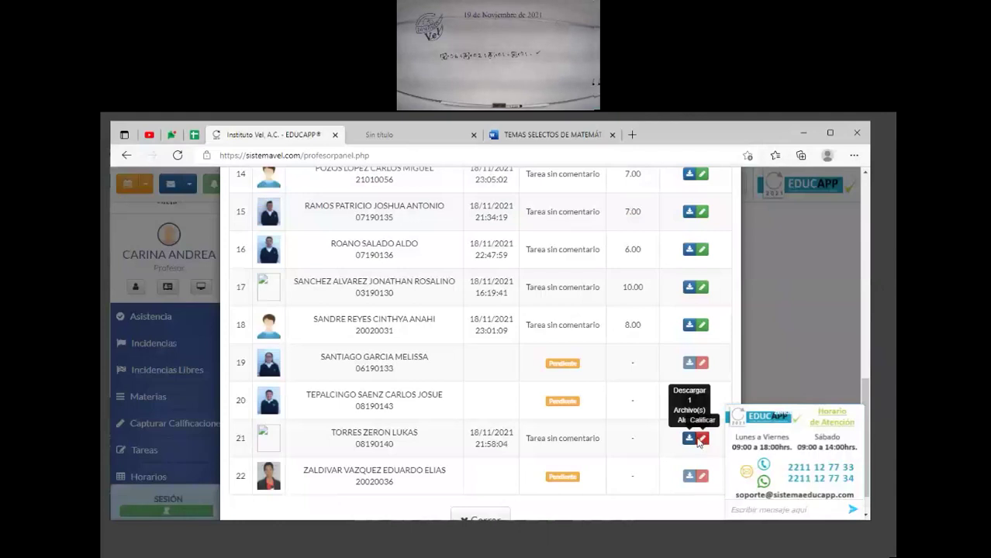
pyautogui.click(700, 438)
pyautogui.click(700, 457)
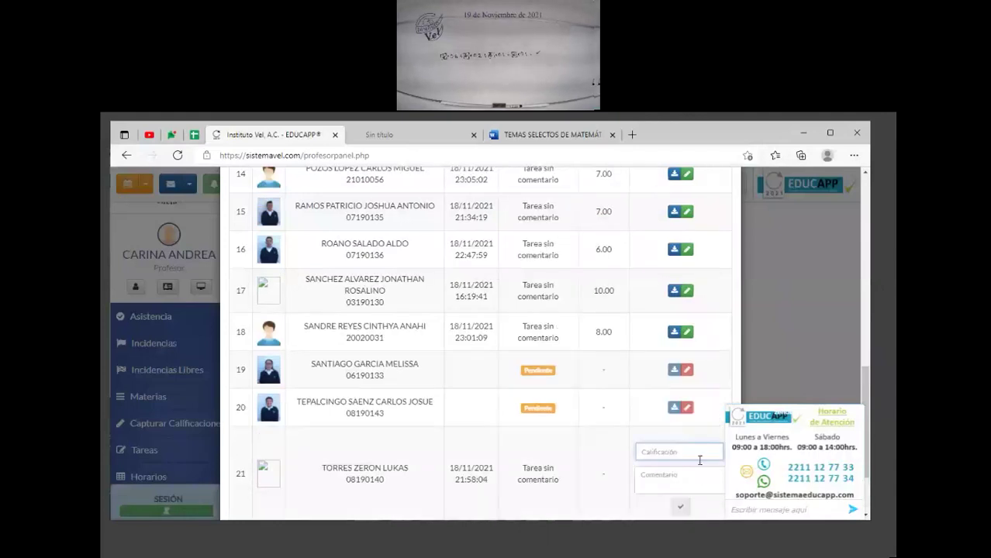
pyautogui.write('8')
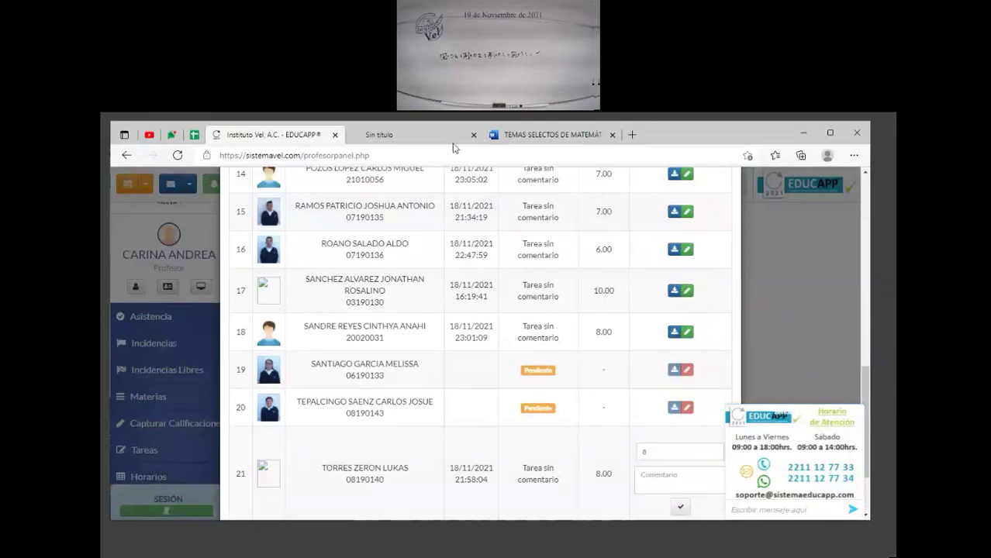
pyautogui.click(474, 135)
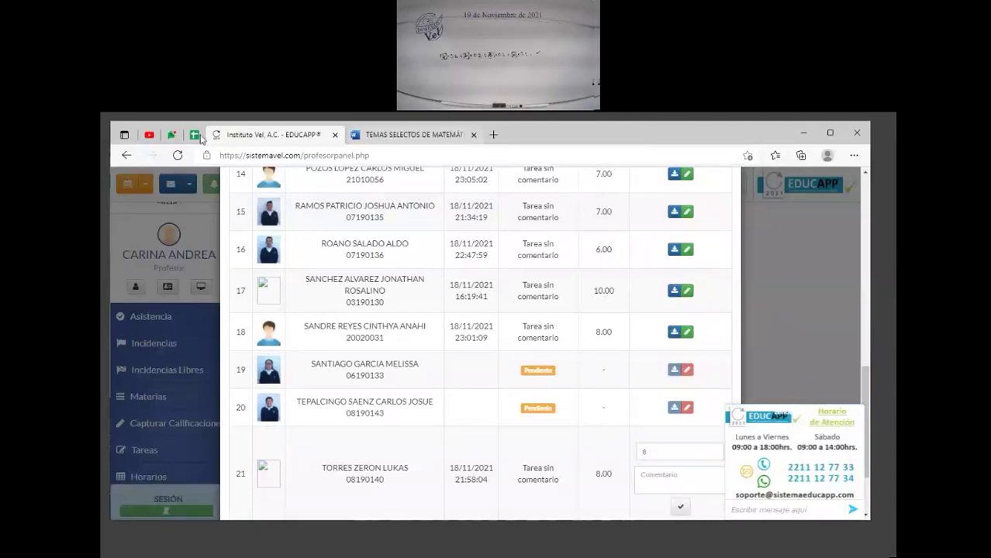
# Step: Record 8 as student 21's T4 grade in F23 of the gradebook and review the participation cells, I23:L23, and final grade, O23
pyautogui.click(196, 135)
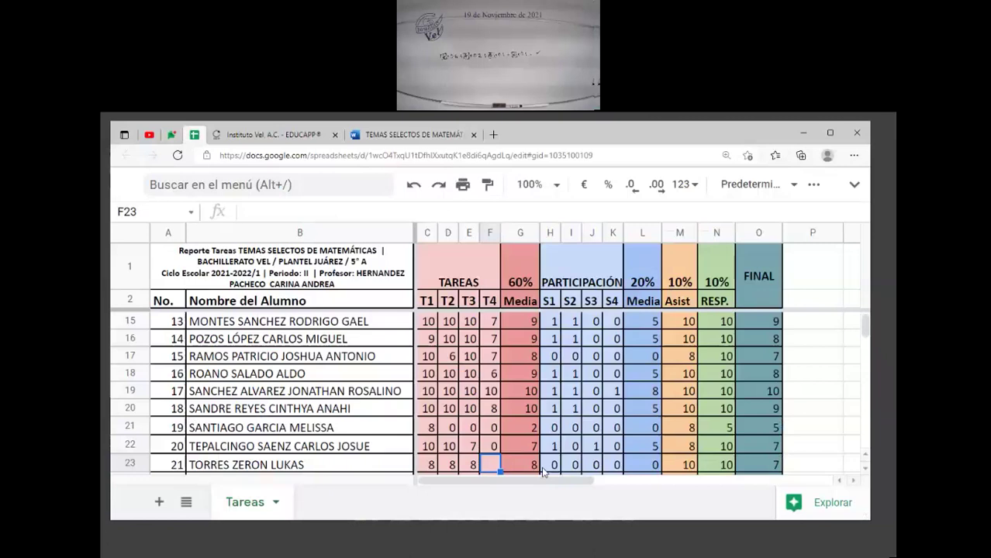
pyautogui.write('8')
pyautogui.click(574, 446)
pyautogui.moveTo(575, 464); pyautogui.dragTo(657, 466)
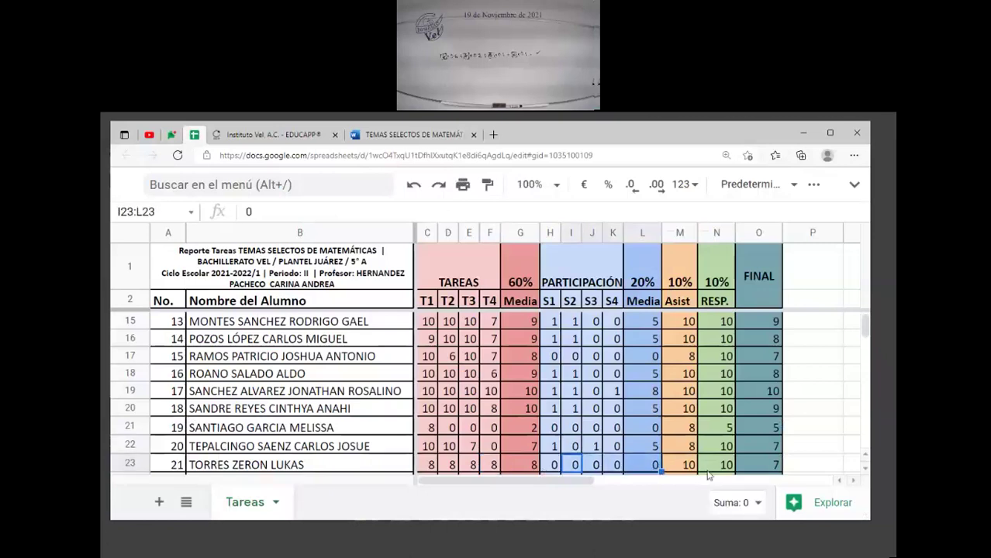
pyautogui.click(745, 468)
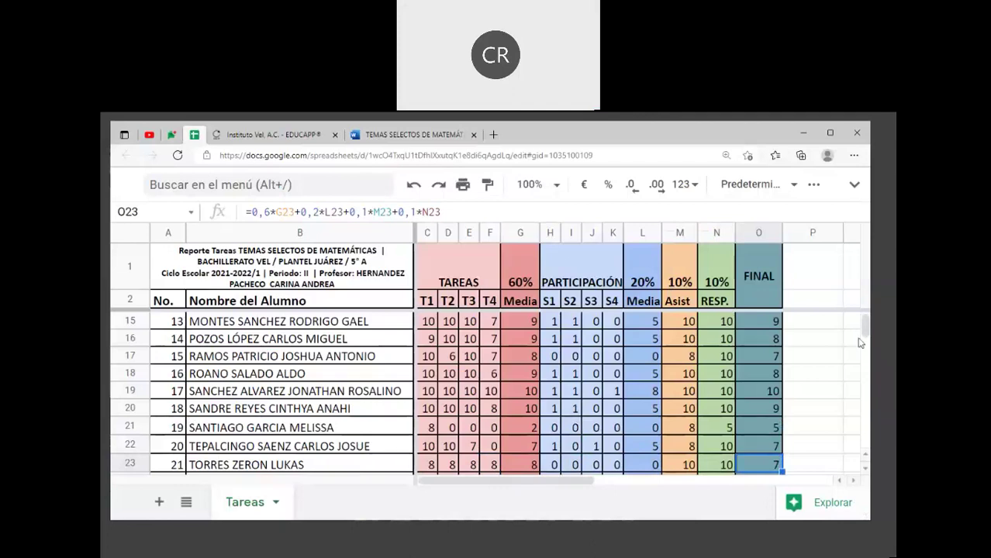
# Step: Review the attendance scores from student 9's cell, M11, down to student 14's cell, M16
pyautogui.scroll(4, 870, 339)
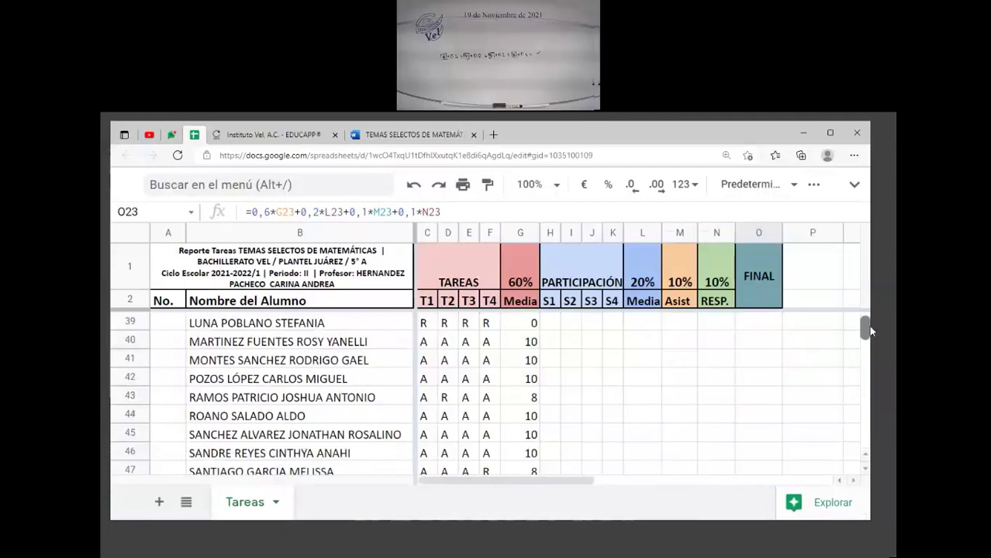
pyautogui.click(694, 464)
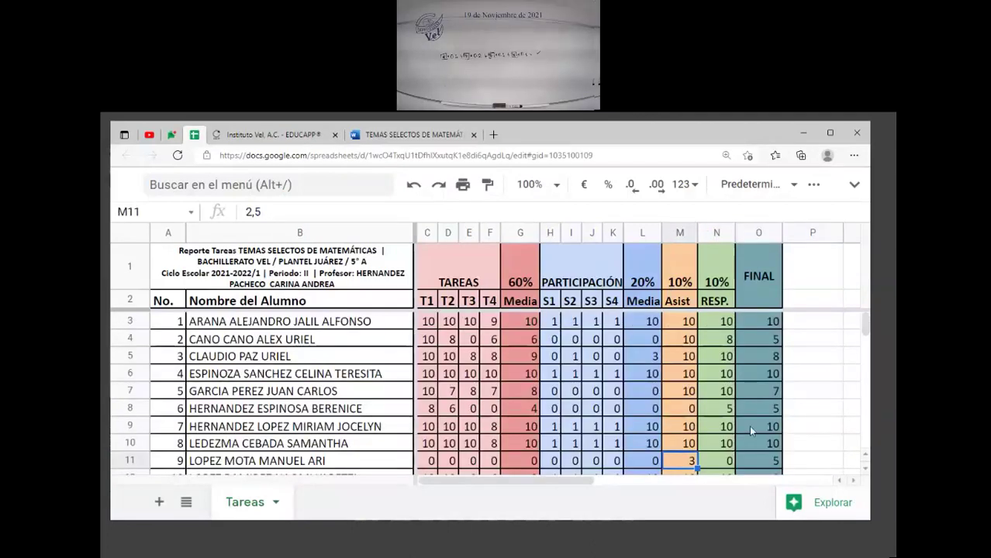
pyautogui.press('Down')
pyautogui.press('Down')
pyautogui.press('Down')
pyautogui.press('Down')
pyautogui.press('Down')
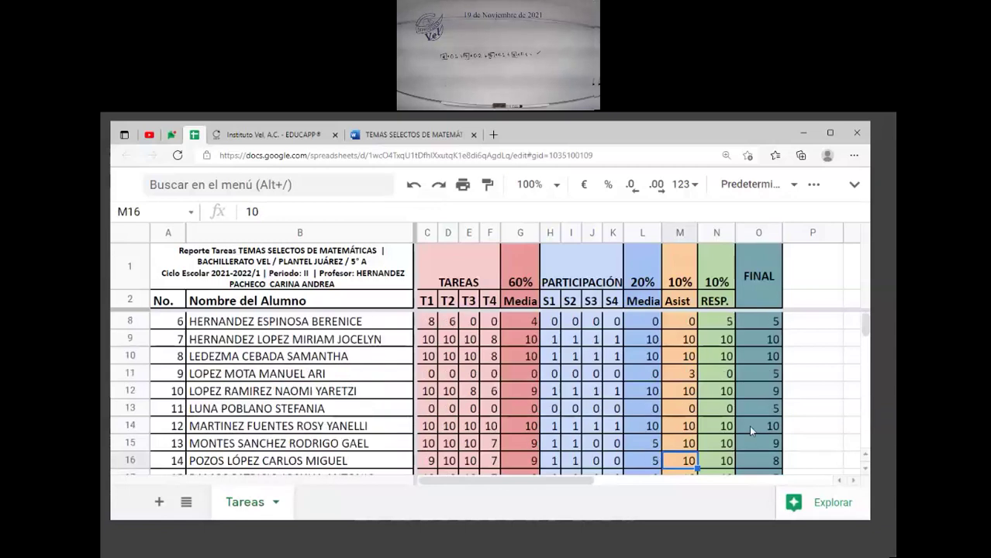
# Step: Review the attendance scores from student 15's cell, M17, down to student 22's cell, M24
pyautogui.press('Down')
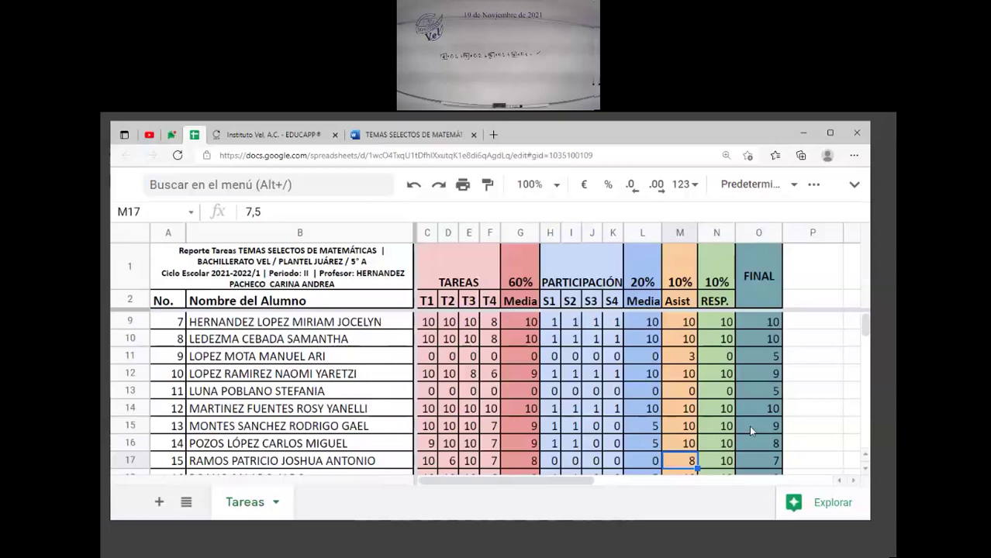
pyautogui.press('Down')
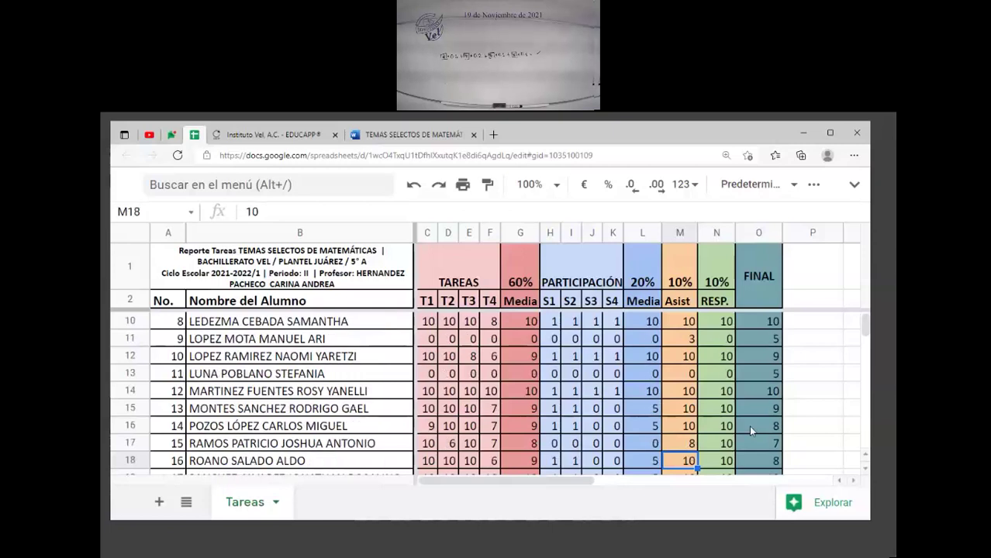
pyautogui.press('Down')
pyautogui.press('Down')
pyautogui.press('Down')
pyautogui.press('Down')
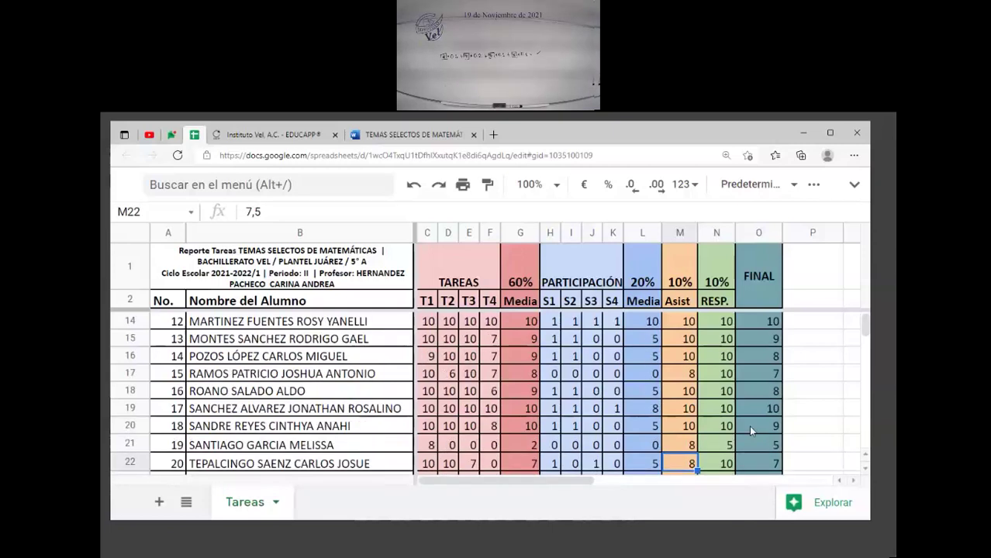
pyautogui.press('Down')
pyautogui.press('Down')
pyautogui.press('Down')
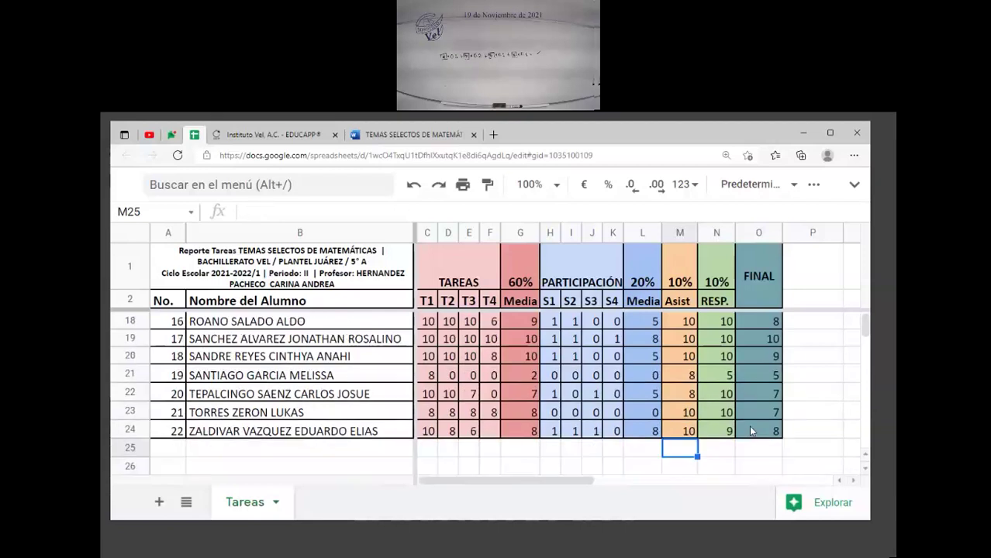
pyautogui.press('Up')
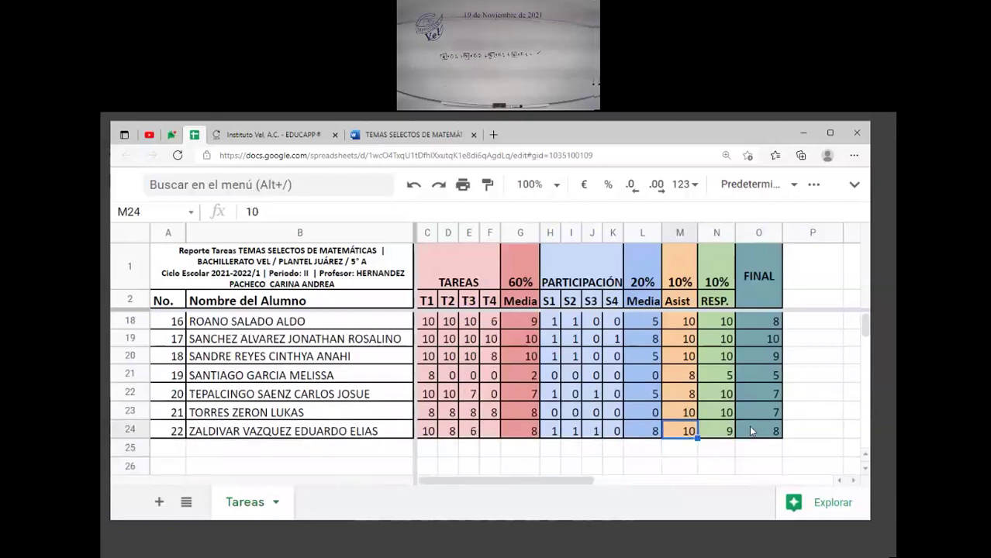
# Step: Record 0 as student 22's T4 grade in F24 and review the participation cell J24 and final grade, O24
pyautogui.click(489, 432)
pyautogui.write('0')
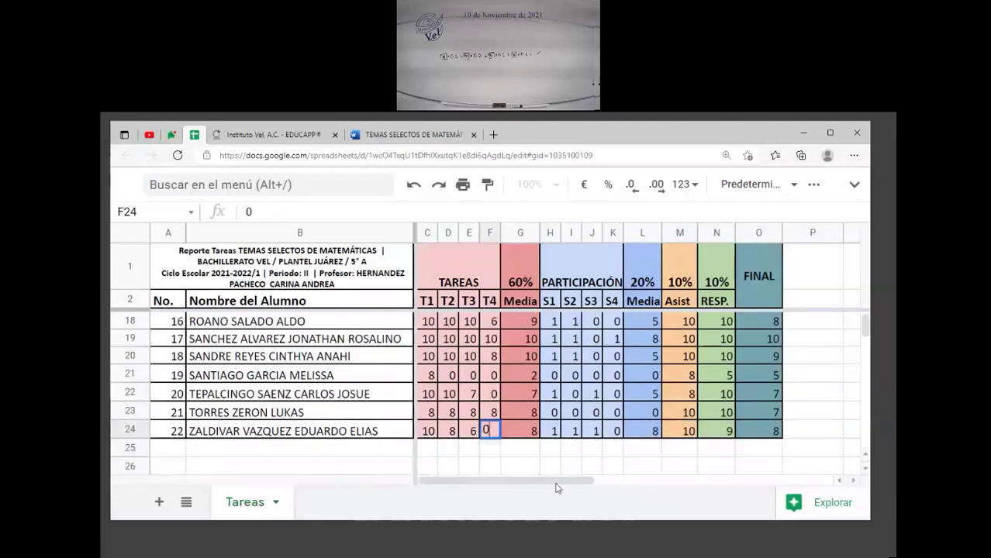
pyautogui.press('Tab')
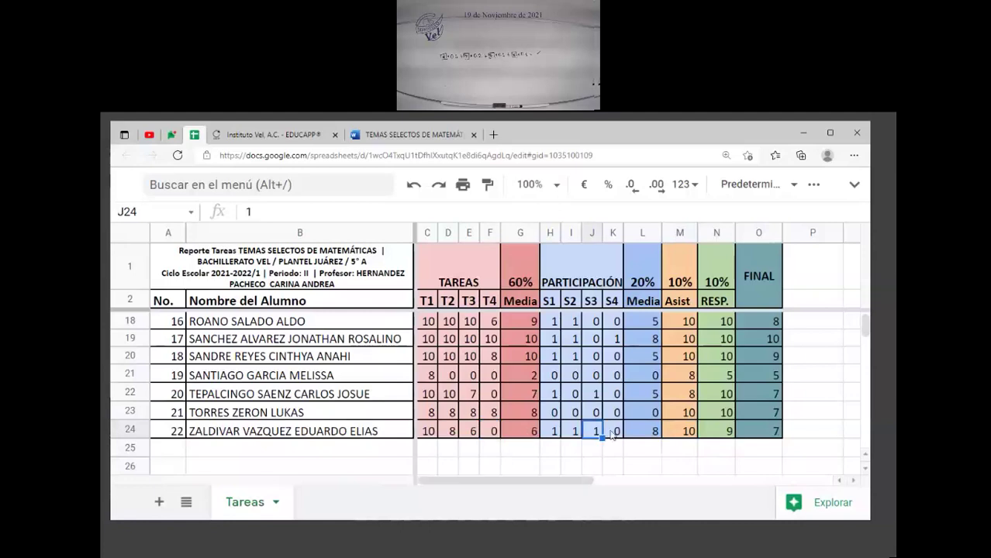
pyautogui.click(763, 432)
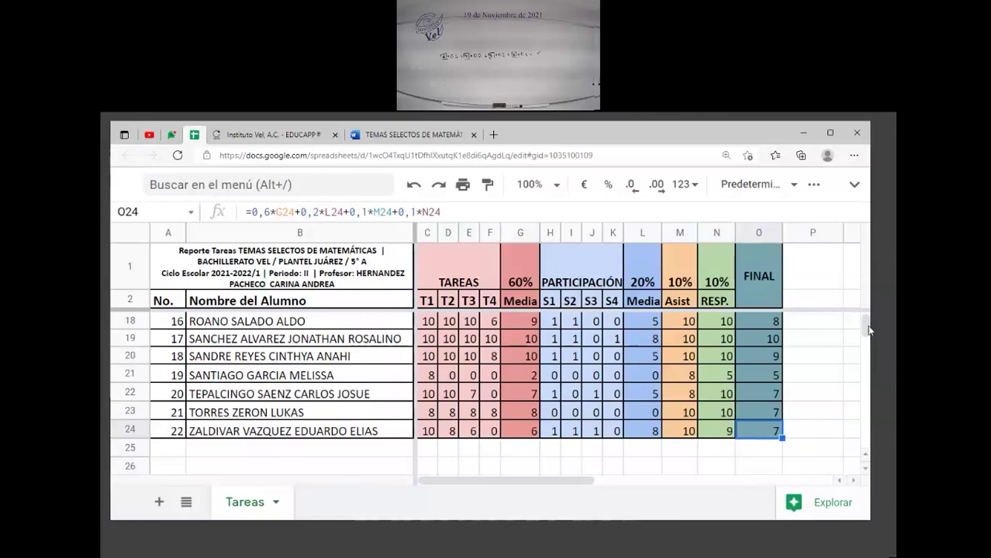
pyautogui.scroll(5, 866, 317)
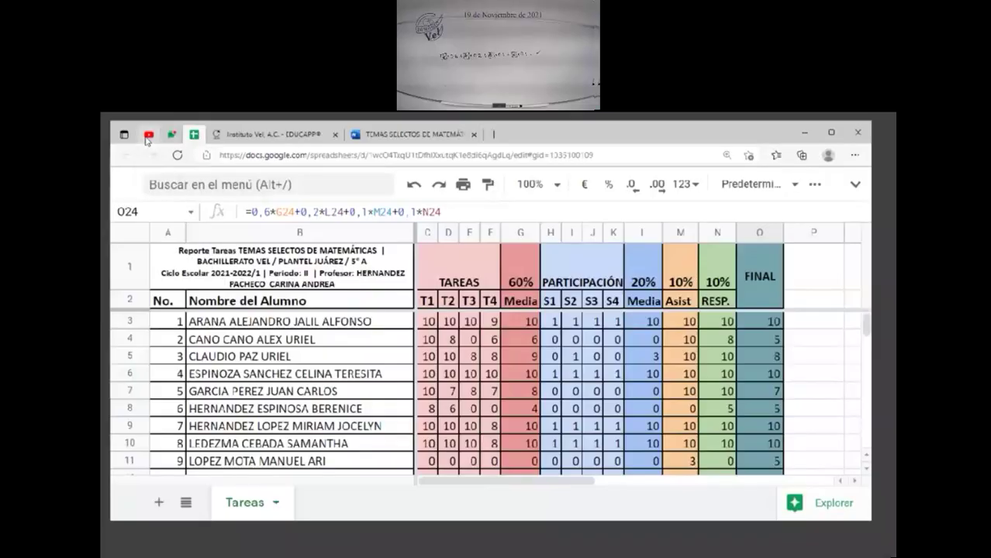
# Step: Switch to YouTube, show the video "Donald en el país de las Matemáticas" in full screen, and briefly play it before pausing
pyautogui.click(149, 134)
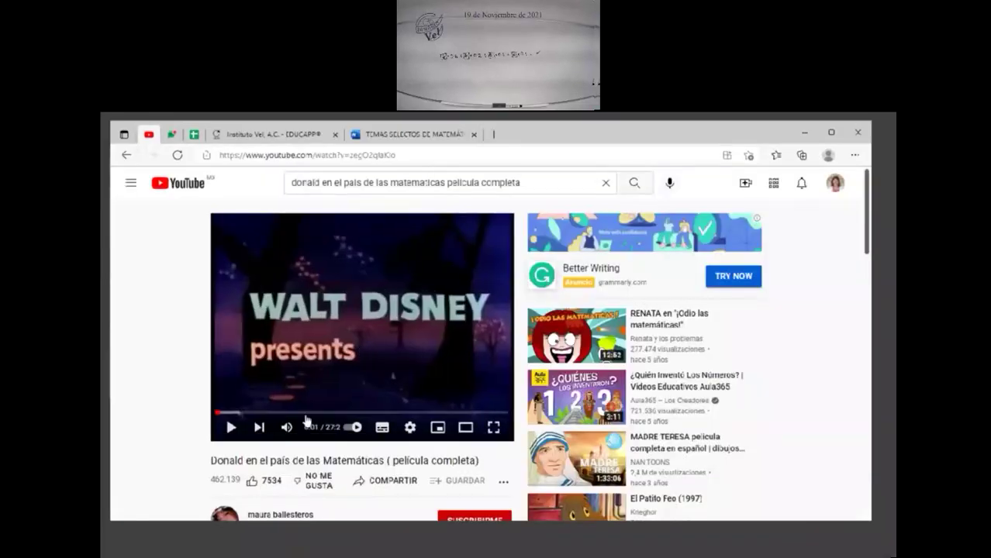
pyautogui.click(494, 427)
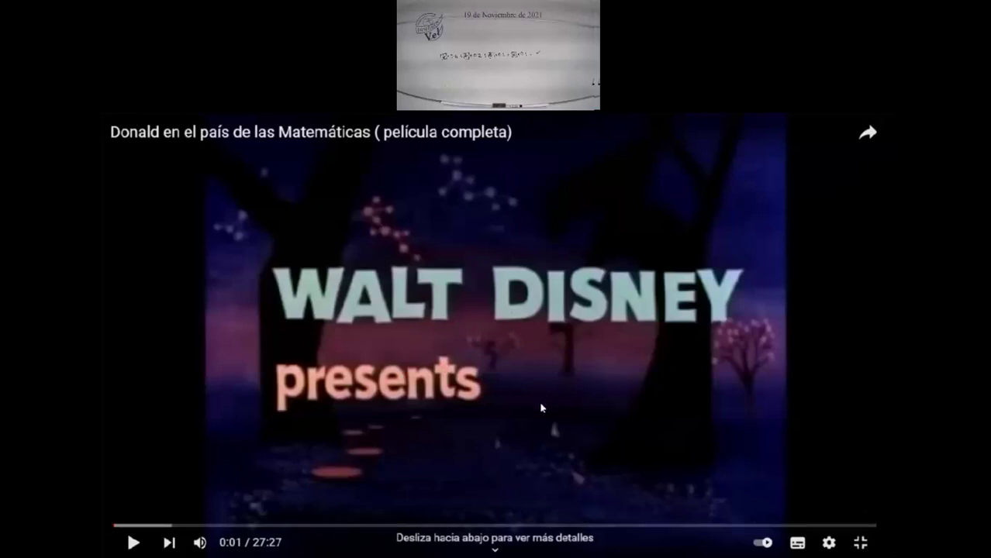
pyautogui.click(504, 381)
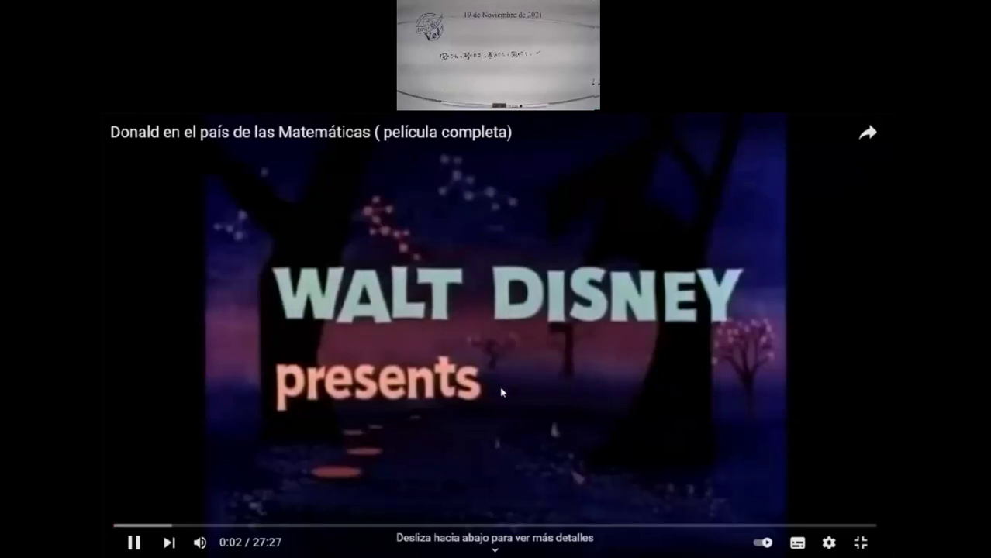
pyautogui.click(483, 431)
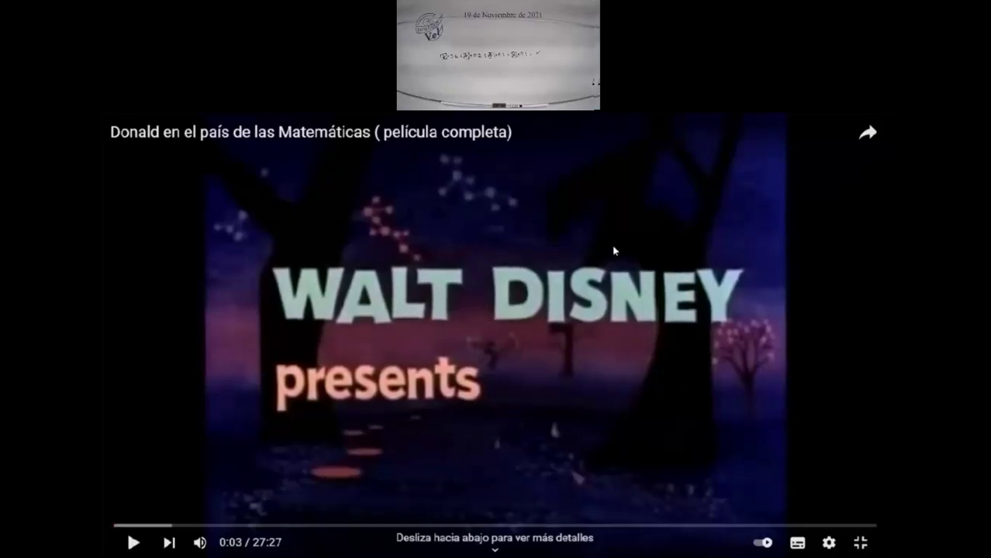